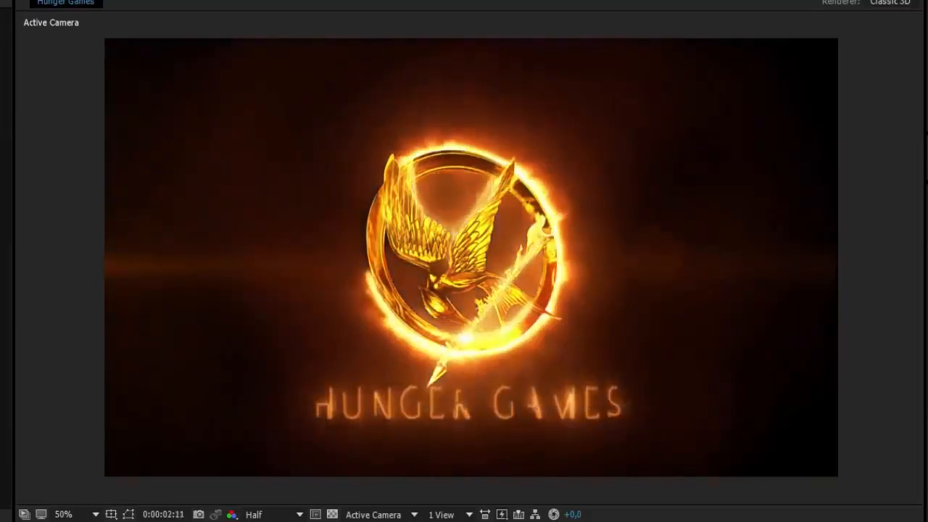
Step: Examine the flame details and title of the finished Hunger Games logo and play the animation
{"action": "scroll", "coordinate": [500, 239], "scroll_direction": "up", "scroll_amount": 1}
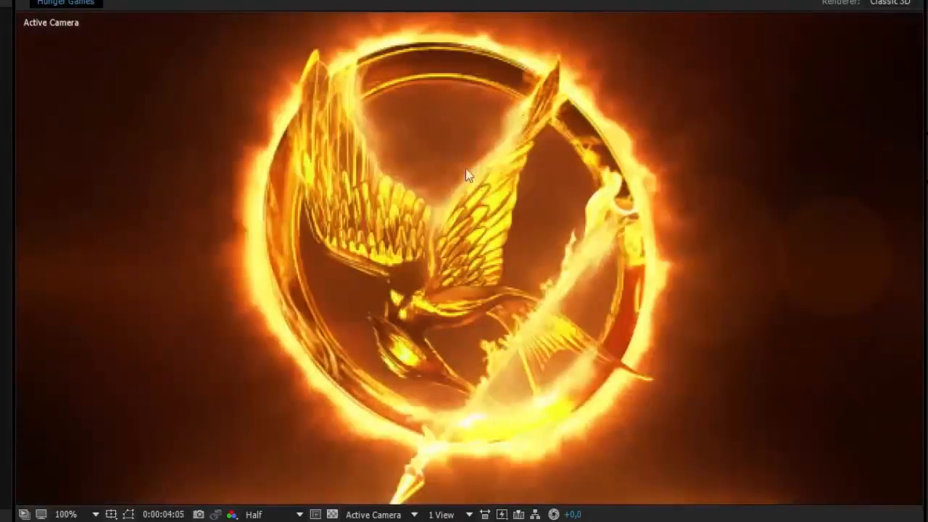
{"action": "left_click_drag", "start_coordinate": [529, 319], "coordinate": [491, 311]}
{"action": "scroll", "coordinate": [499, 261], "scroll_direction": "down", "scroll_amount": 2}
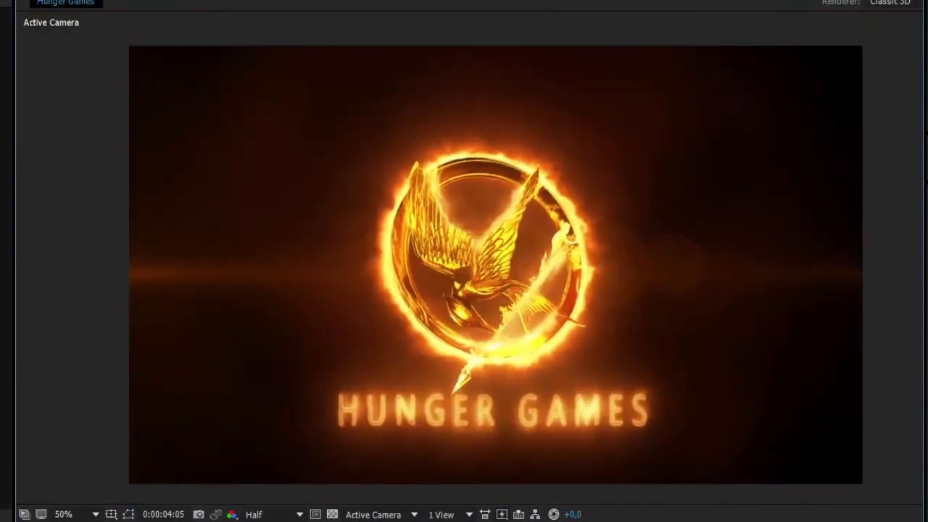
{"action": "key", "text": "space"}
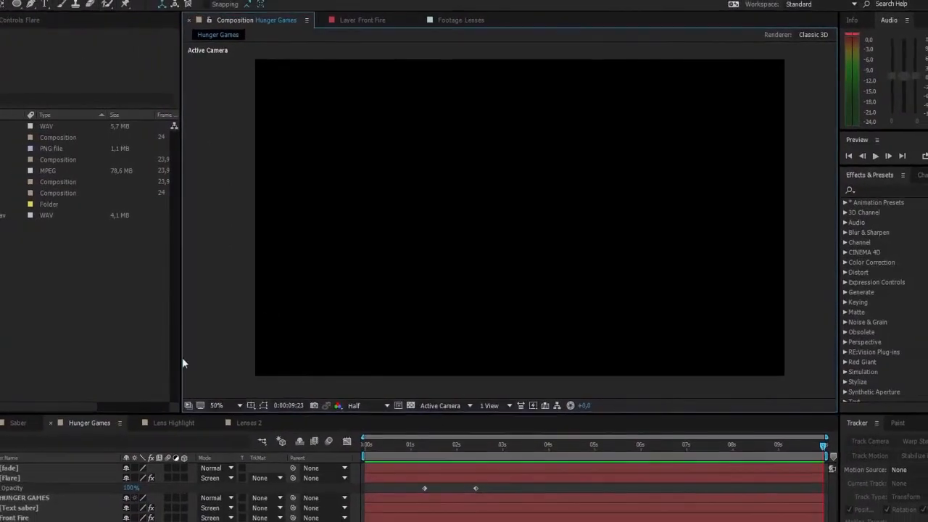
Step: Create a 10-second composition named "Hunger Games Logo - Tutorial" with the HDTV 1080 24 preset
{"action": "left_click", "coordinate": [4, 384]}
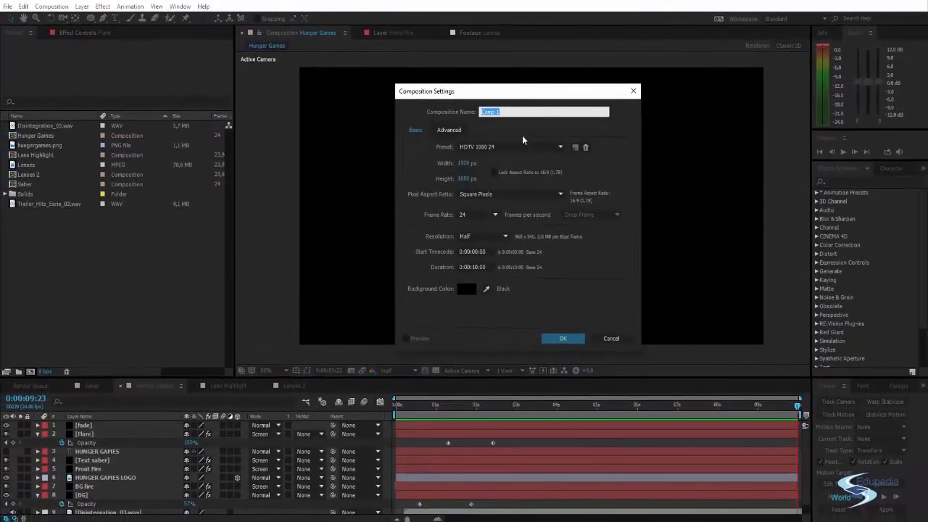
{"action": "type", "text": "Hunger Games Logo - Tutorial"}
{"action": "key", "text": "Return"}
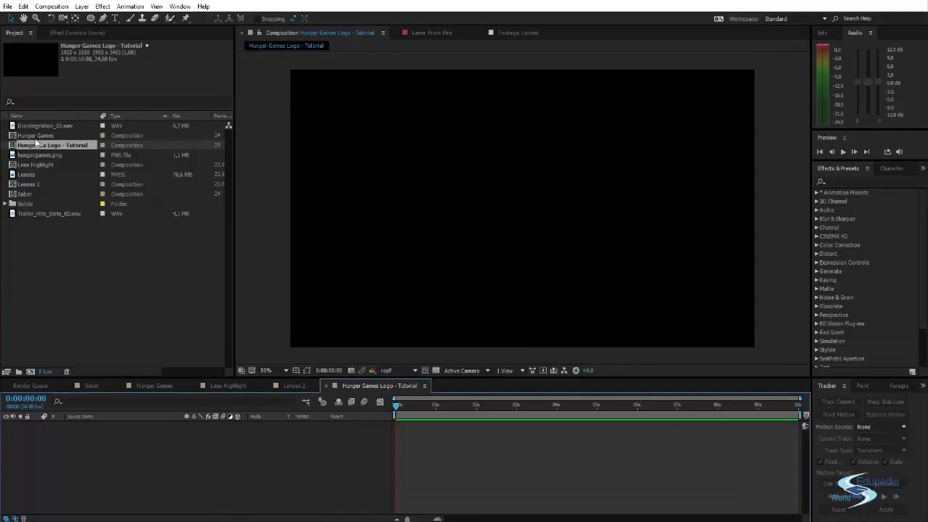
Step: Add hungergames.png as a layer in the new composition
{"action": "left_click_drag", "start_coordinate": [464, 216], "coordinate": [462, 214]}
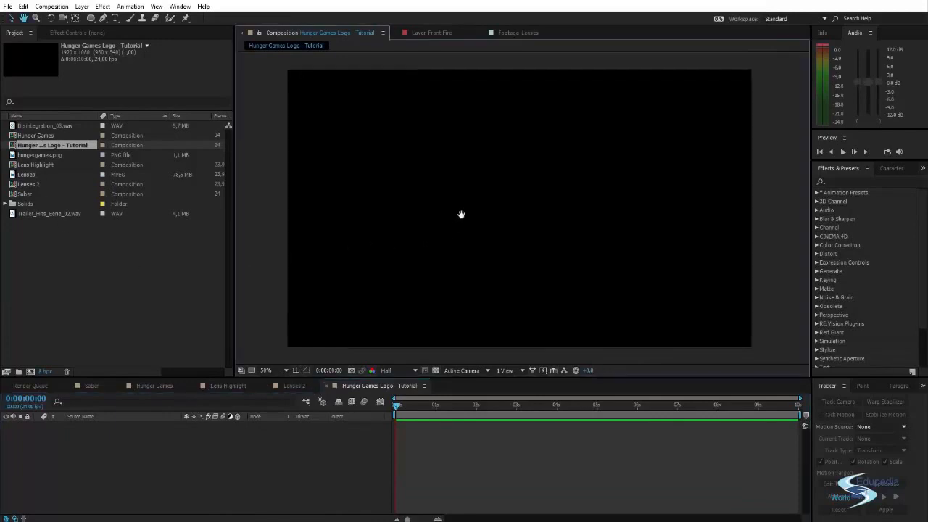
{"action": "left_click", "coordinate": [37, 154]}
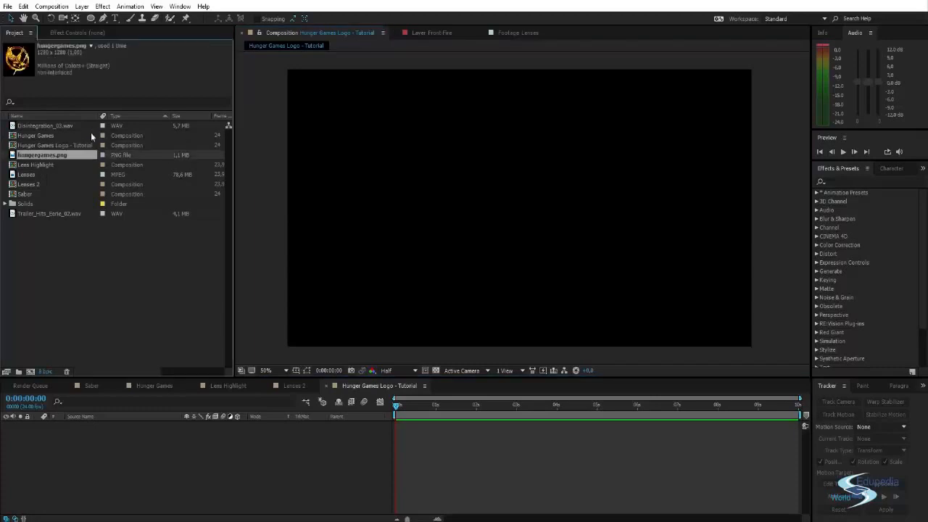
{"action": "left_click_drag", "start_coordinate": [48, 154], "coordinate": [129, 442]}
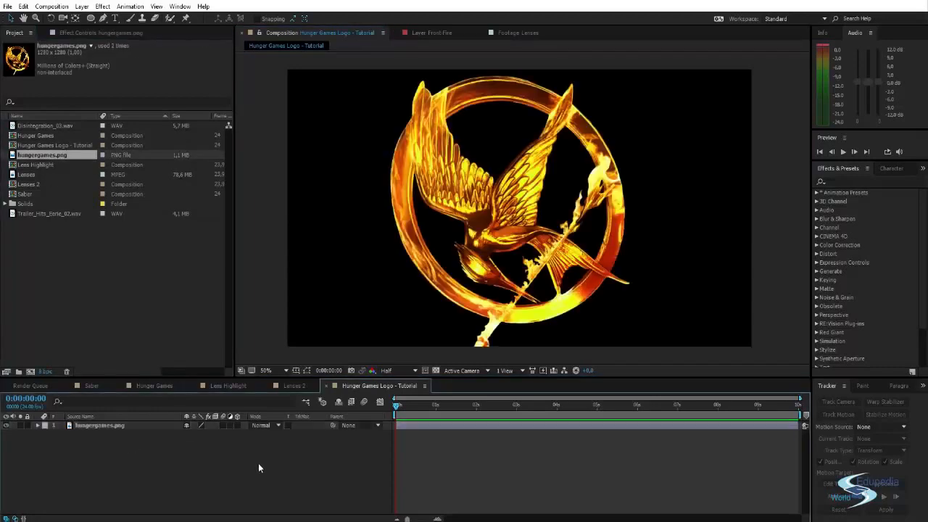
Step: Examine the logo image's ring, bird wings and burning arrow up close in the composition
{"action": "scroll", "coordinate": [538, 258], "scroll_direction": "down", "scroll_amount": 2}
{"action": "left_click_drag", "start_coordinate": [527, 240], "coordinate": [517, 259]}
{"action": "scroll", "coordinate": [528, 228], "scroll_direction": "up", "scroll_amount": 2}
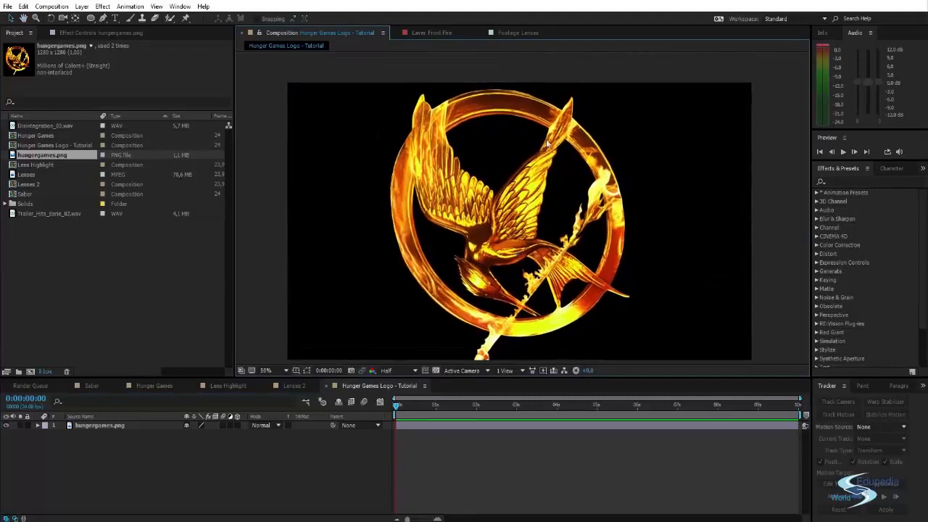
{"action": "scroll", "coordinate": [546, 142], "scroll_direction": "up", "scroll_amount": 1}
{"action": "left_click_drag", "start_coordinate": [482, 149], "coordinate": [497, 204]}
{"action": "scroll", "coordinate": [493, 193], "scroll_direction": "down", "scroll_amount": 1}
{"action": "left_click_drag", "start_coordinate": [470, 232], "coordinate": [451, 158]}
{"action": "left_click_drag", "start_coordinate": [591, 188], "coordinate": [518, 274]}
{"action": "scroll", "coordinate": [550, 149], "scroll_direction": "up", "scroll_amount": 1}
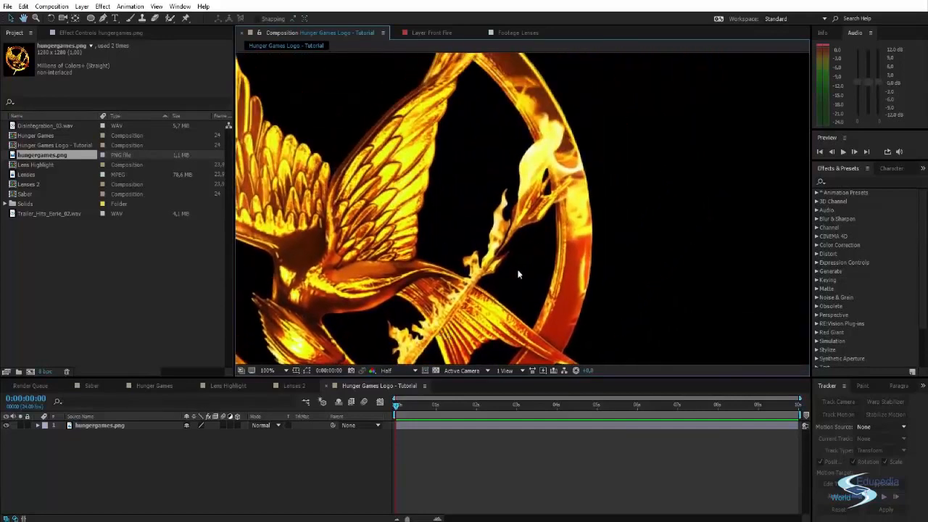
{"action": "left_click_drag", "start_coordinate": [580, 216], "coordinate": [566, 252]}
{"action": "scroll", "coordinate": [559, 310], "scroll_direction": "down", "scroll_amount": 4}
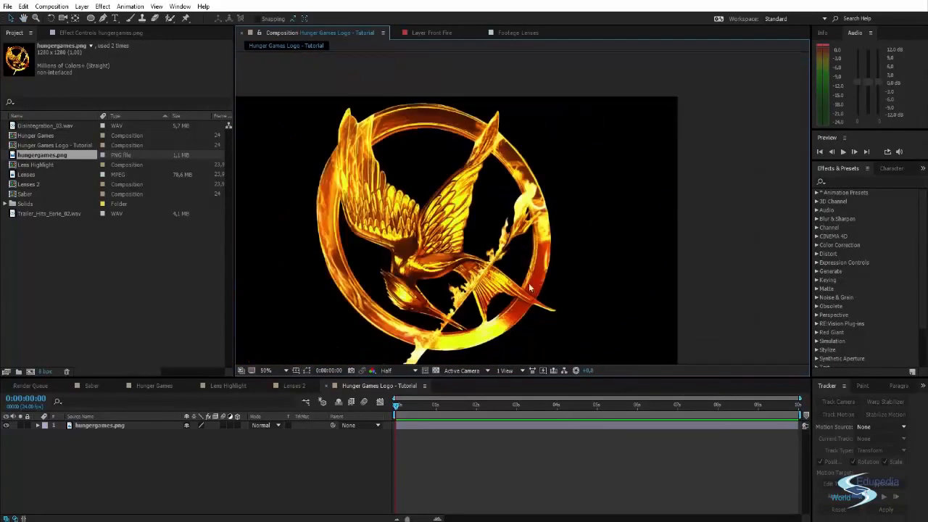
Step: Close the leftover Front Fire layer view and the Lenses footage view, keeping the composition view open
{"action": "key", "text": "v"}
{"action": "left_click", "coordinate": [530, 229]}
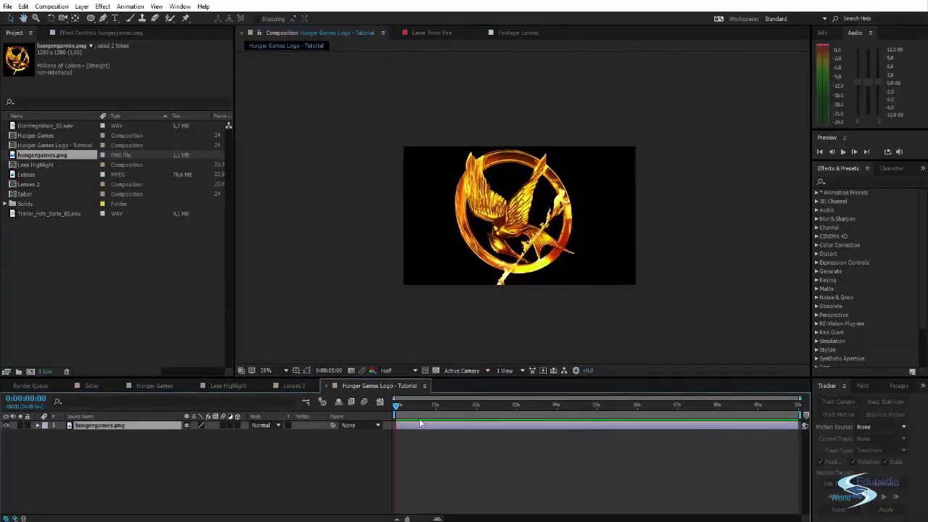
{"action": "left_click", "coordinate": [430, 33]}
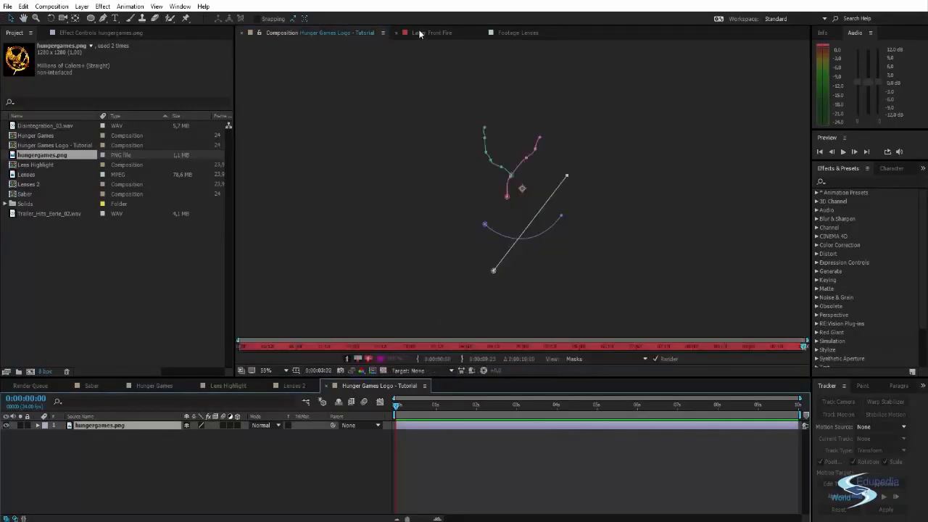
{"action": "left_click", "coordinate": [453, 35]}
{"action": "left_click", "coordinate": [444, 33]}
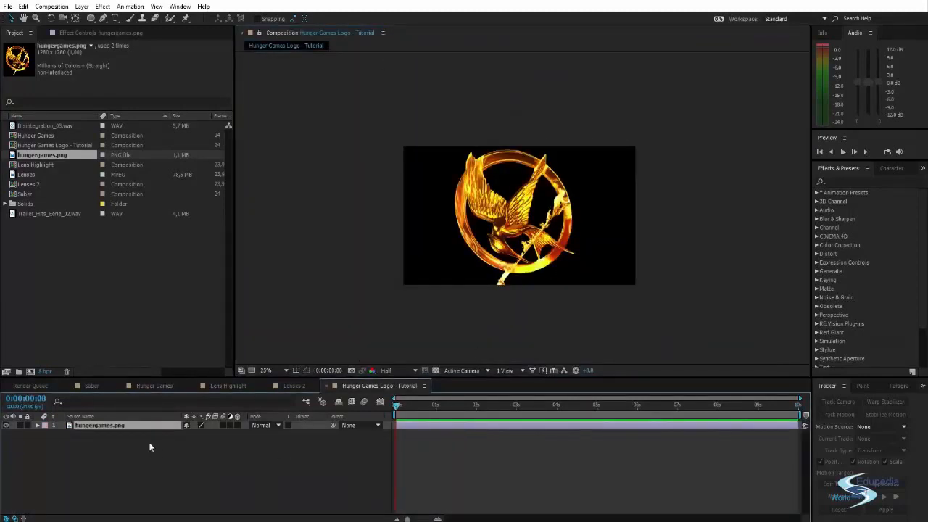
{"action": "left_click", "coordinate": [151, 439]}
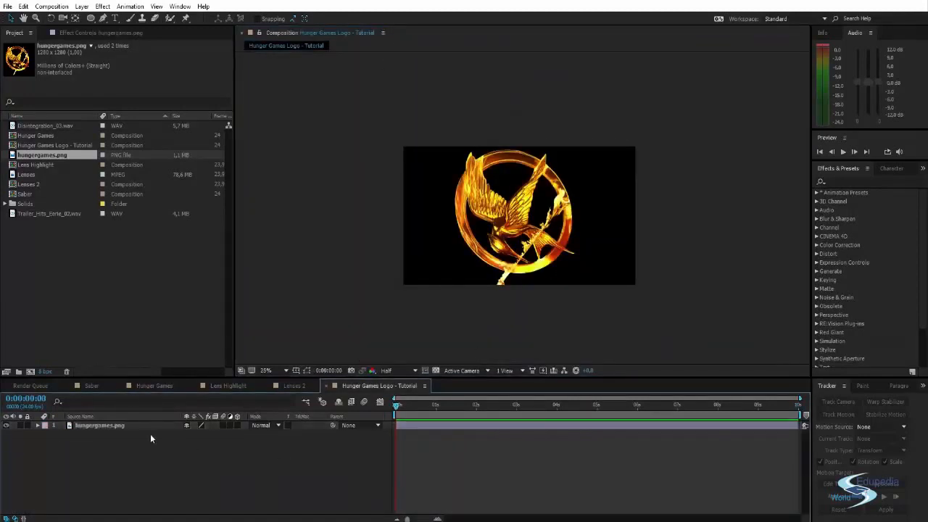
{"action": "left_click", "coordinate": [156, 427]}
{"action": "key", "text": "Delete"}
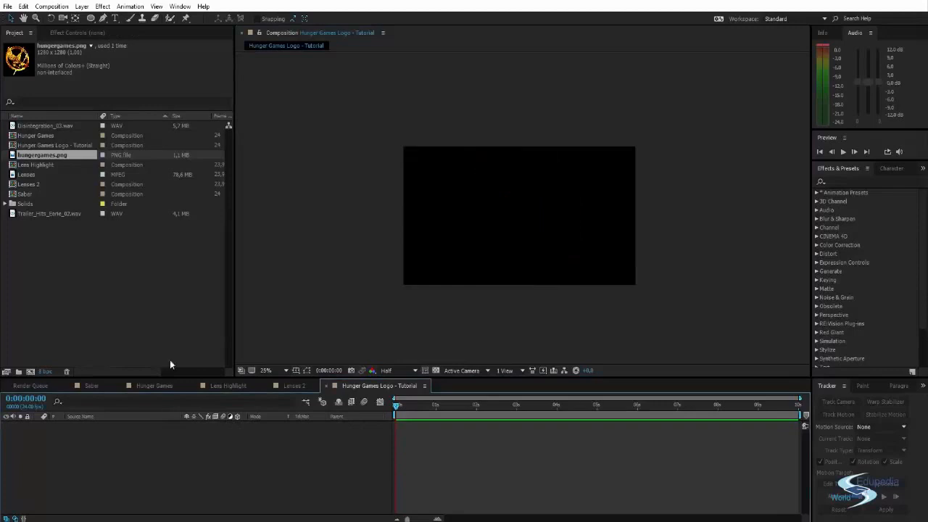
{"action": "left_click_drag", "start_coordinate": [36, 154], "coordinate": [41, 184]}
{"action": "key", "text": "ctrl+z"}
Step: Scale the hungergames.png layer uniformly down to 53.6%
{"action": "left_click", "coordinate": [518, 224]}
{"action": "scroll", "coordinate": [517, 224], "scroll_direction": "up", "scroll_amount": 4}
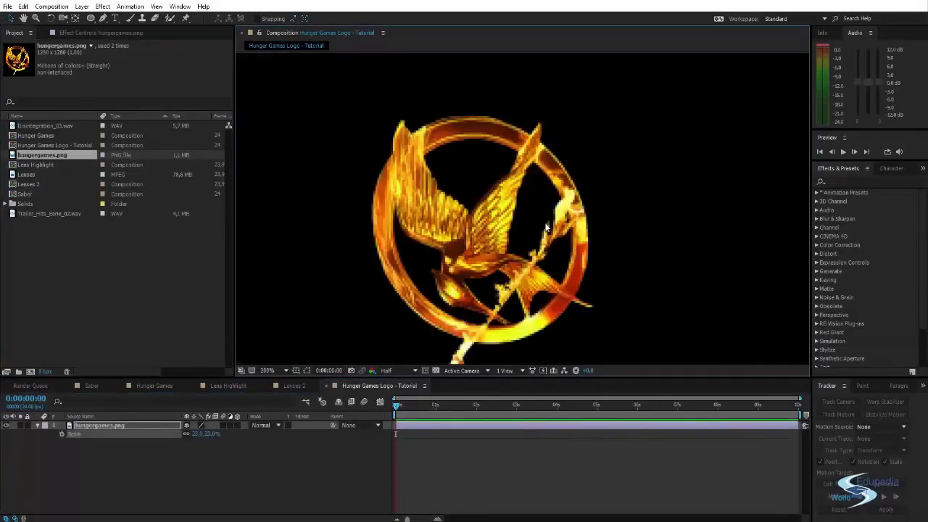
{"action": "scroll", "coordinate": [531, 232], "scroll_direction": "down", "scroll_amount": 2}
{"action": "left_click_drag", "start_coordinate": [192, 435], "coordinate": [313, 439]}
{"action": "scroll", "coordinate": [473, 261], "scroll_direction": "down", "scroll_amount": 2}
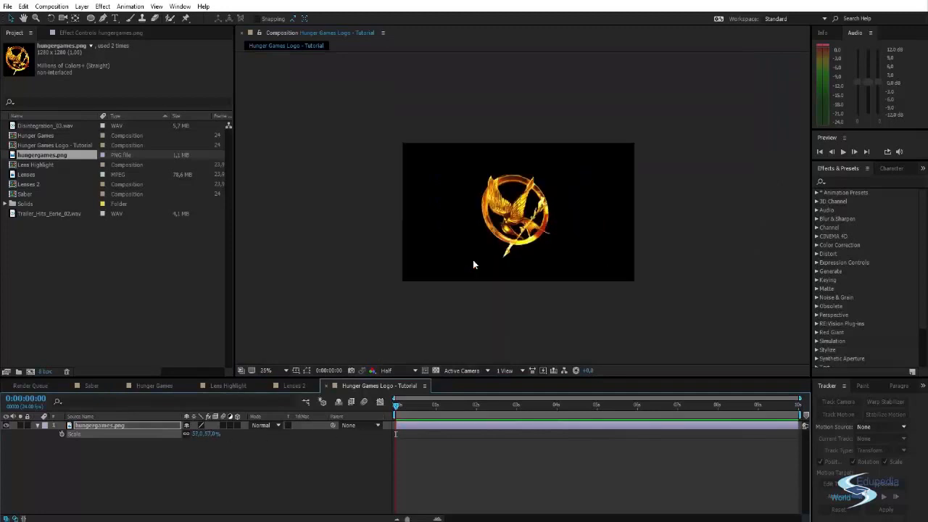
{"action": "left_click_drag", "start_coordinate": [473, 261], "coordinate": [506, 277]}
{"action": "scroll", "coordinate": [459, 232], "scroll_direction": "up", "scroll_amount": 2}
{"action": "left_click", "coordinate": [506, 277]}
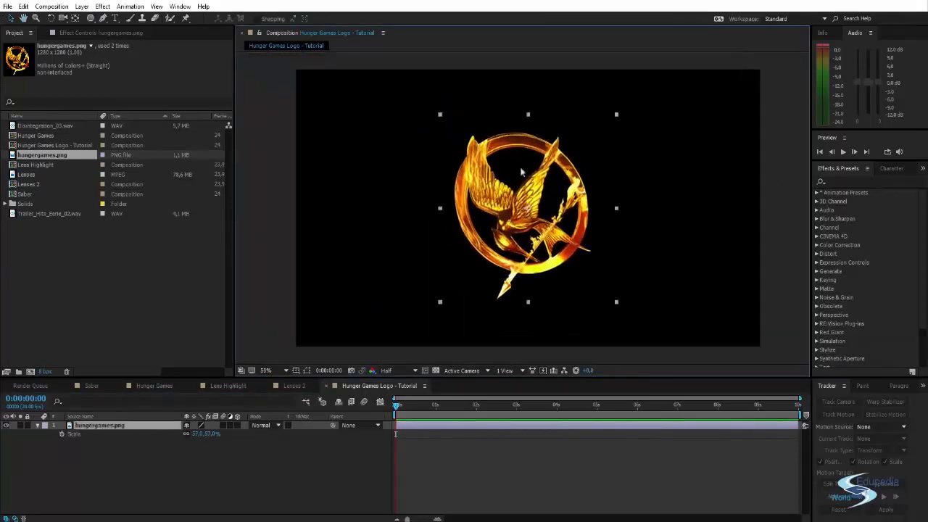
{"action": "left_click_drag", "start_coordinate": [579, 197], "coordinate": [550, 202]}
{"action": "mouse_move", "coordinate": [584, 118]}
{"action": "left_mouse_down"}
{"action": "mouse_move", "coordinate": [559, 149]}
{"action": "mouse_move", "coordinate": [651, 92]}
{"action": "mouse_move", "coordinate": [587, 128]}
{"action": "mouse_move", "coordinate": [594, 121]}
{"action": "left_mouse_up"}
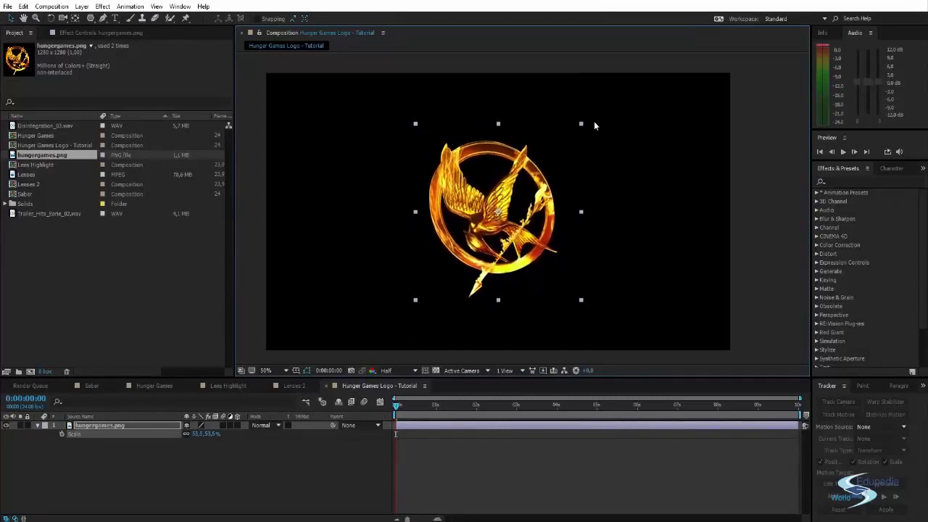
Step: Position the logo horizontally centered in the frame and slightly below its vertical middle
{"action": "left_click_drag", "start_coordinate": [513, 192], "coordinate": [511, 194]}
{"action": "left_click", "coordinate": [649, 207]}
{"action": "scroll", "coordinate": [496, 204], "scroll_direction": "up", "scroll_amount": 1}
{"action": "scroll", "coordinate": [498, 200], "scroll_direction": "down", "scroll_amount": 1}
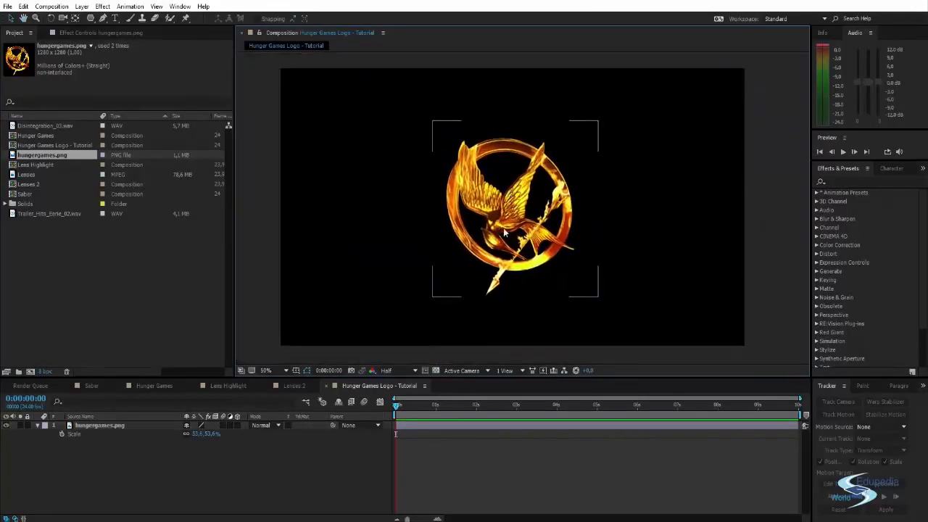
{"action": "left_click", "coordinate": [527, 215]}
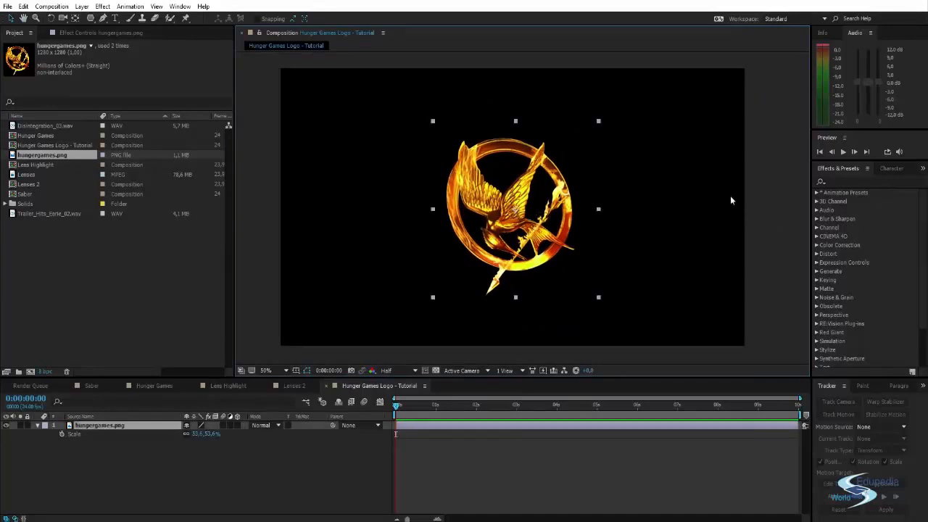
{"action": "left_click", "coordinate": [689, 179]}
{"action": "left_click_drag", "start_coordinate": [529, 210], "coordinate": [527, 213]}
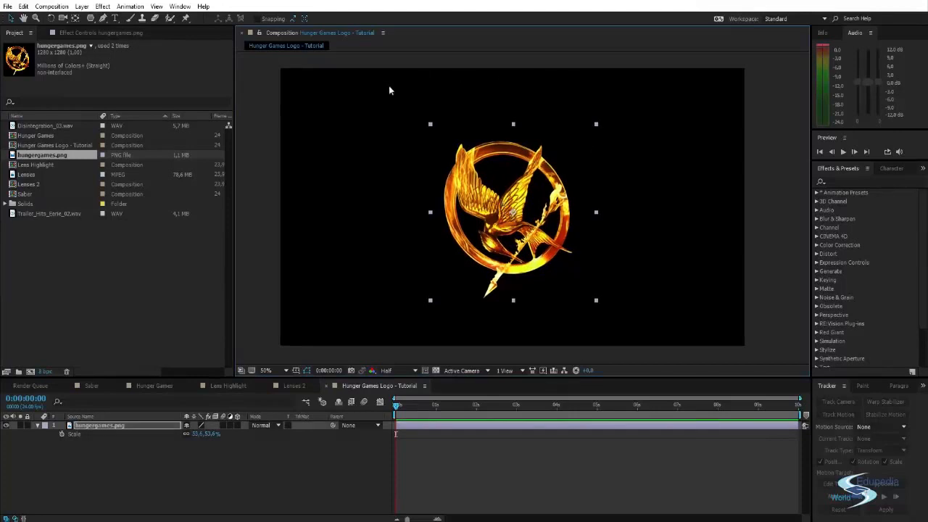
{"action": "left_click_drag", "start_coordinate": [478, 188], "coordinate": [479, 185]}
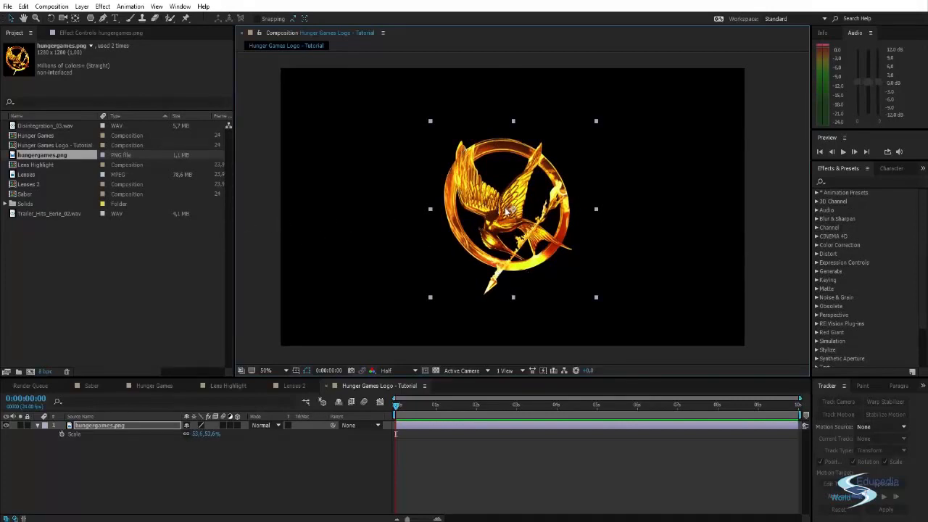
{"action": "left_click", "coordinate": [768, 203]}
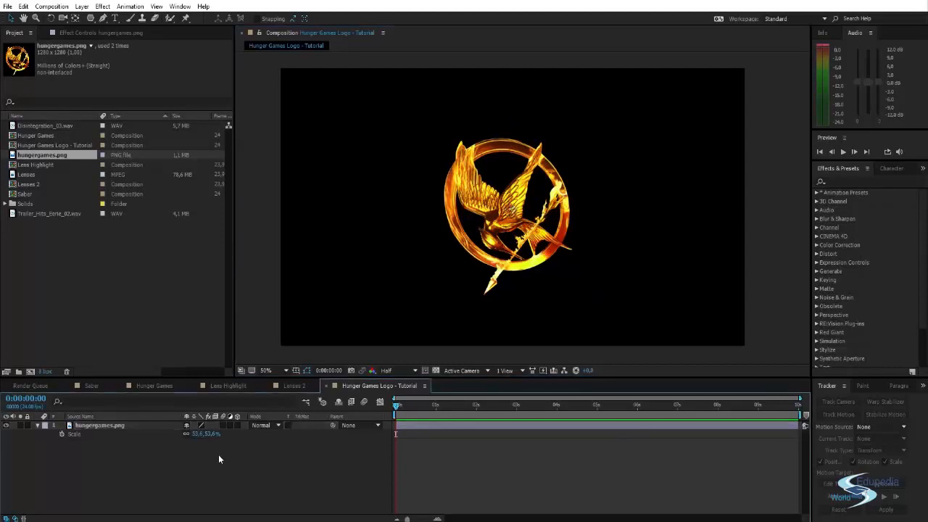
Step: Create a black comp-size solid named BG and place it beneath the hungergames.png layer
{"action": "key", "text": "ctrl+y"}
{"action": "type", "text": "BG"}
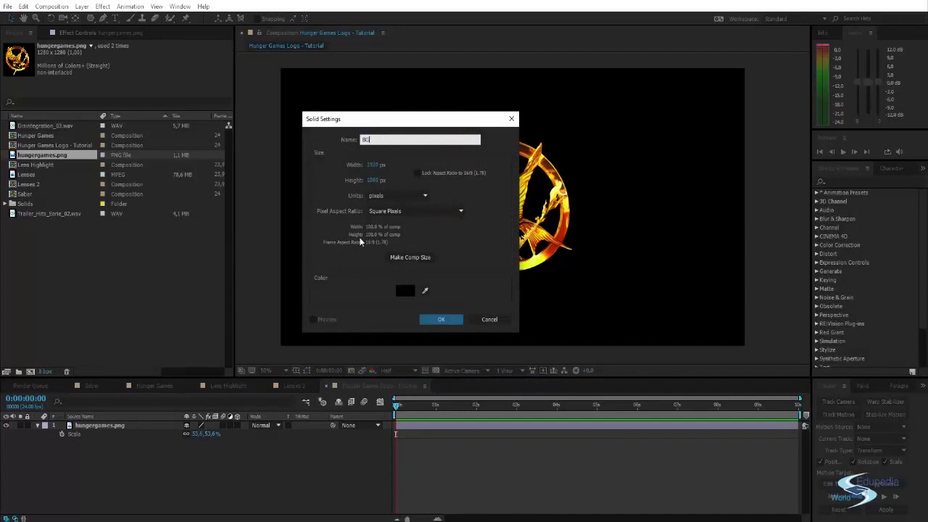
{"action": "key", "text": "Return"}
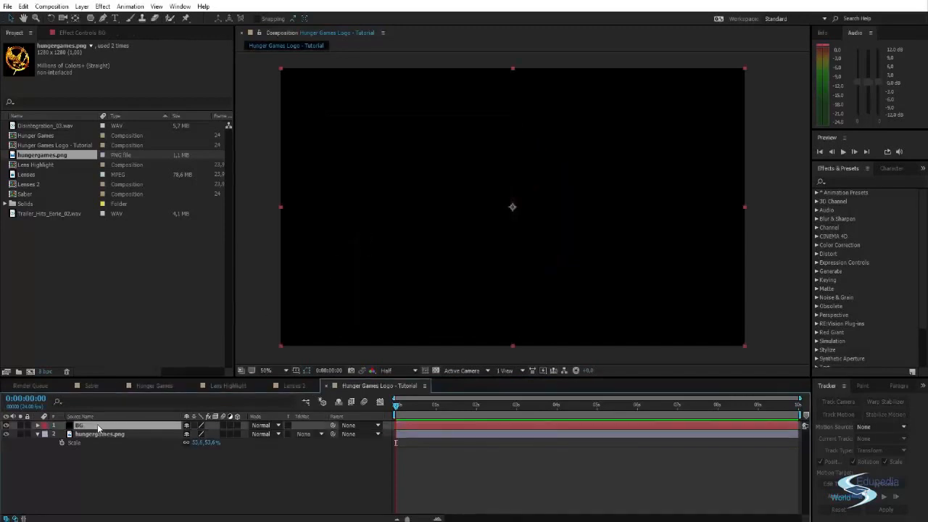
{"action": "left_click_drag", "start_coordinate": [98, 428], "coordinate": [100, 468]}
Step: Apply the Gradient Ramp effect to the BG layer and set its shape to Radial Ramp
{"action": "left_click", "coordinate": [846, 182]}
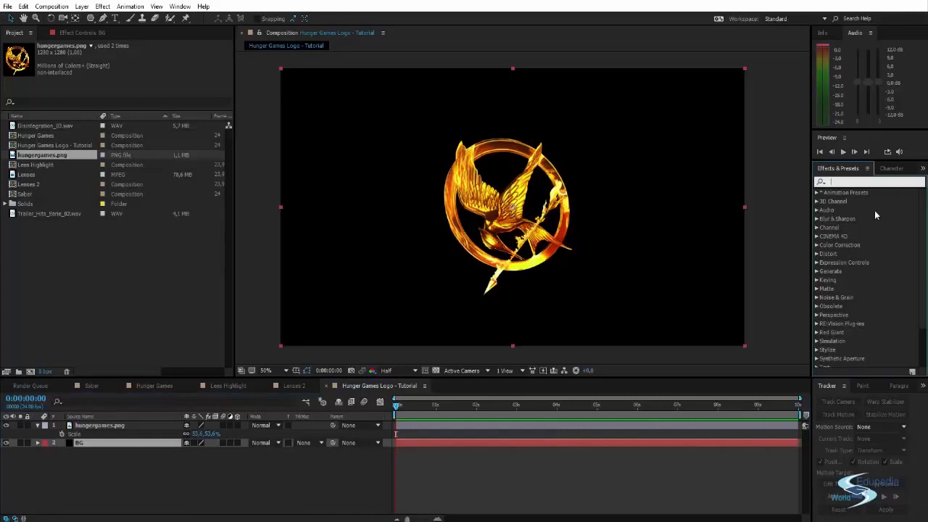
{"action": "type", "text": "ramp"}
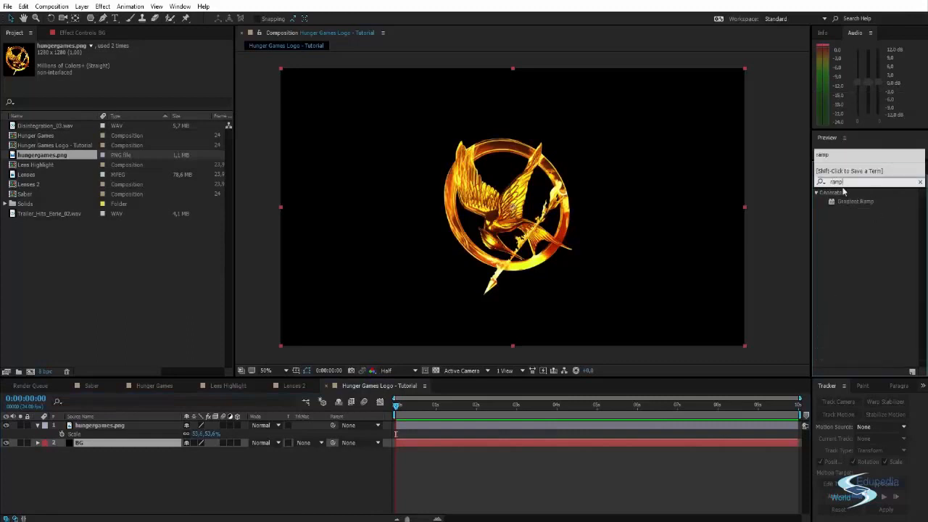
{"action": "left_click_drag", "start_coordinate": [850, 201], "coordinate": [106, 442]}
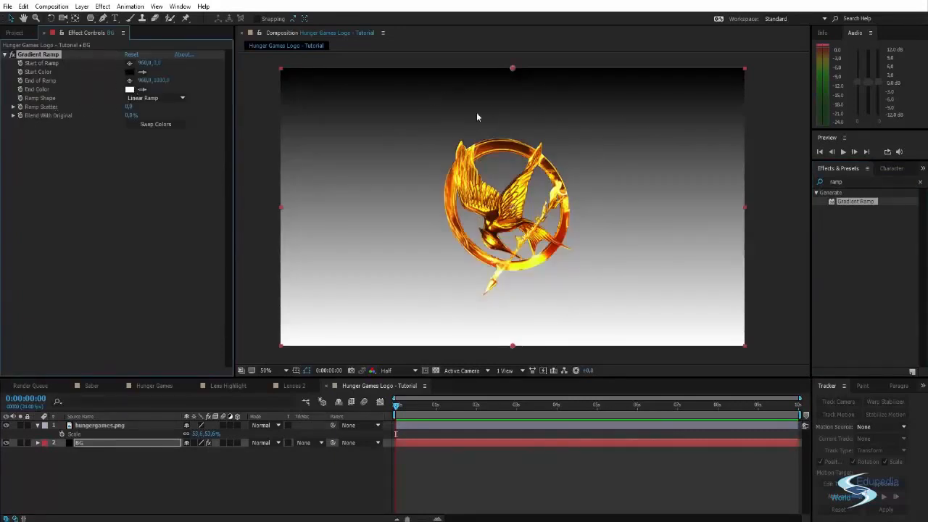
{"action": "left_click", "coordinate": [160, 98]}
{"action": "left_click", "coordinate": [163, 121]}
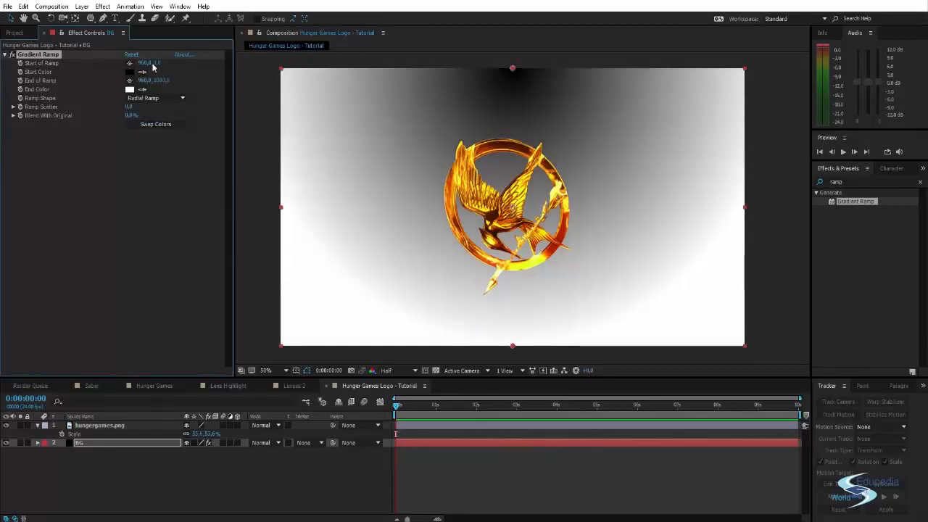
Step: Set the Gradient Ramp's start point to 960, 524 so the gradient originates behind the logo
{"action": "left_click_drag", "start_coordinate": [153, 64], "coordinate": [404, 77]}
{"action": "scroll", "coordinate": [422, 179], "scroll_direction": "down", "scroll_amount": 1}
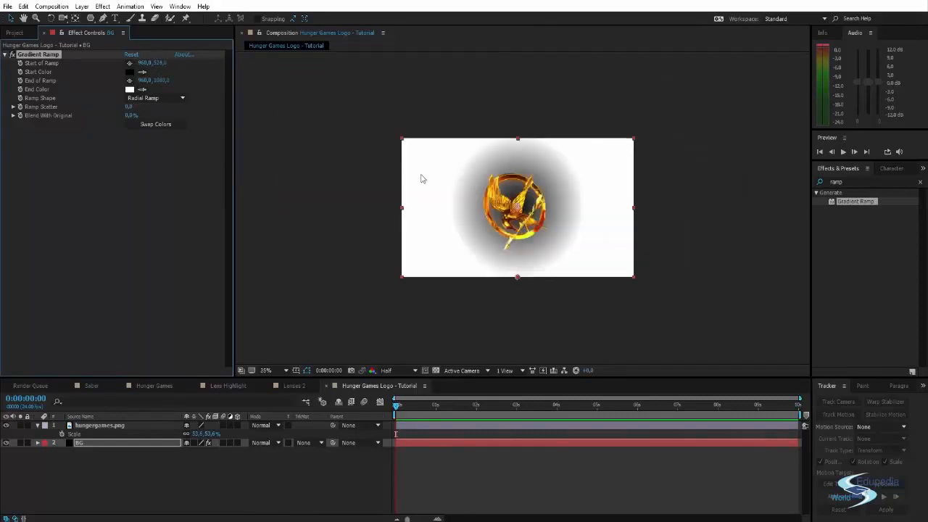
{"action": "left_click_drag", "start_coordinate": [422, 179], "coordinate": [410, 148]}
Step: Set the Gradient Ramp's end point to 960, 1952 and swap its start and end colors
{"action": "mouse_move", "coordinate": [161, 81]}
{"action": "left_mouse_down"}
{"action": "mouse_move", "coordinate": [545, 143]}
{"action": "mouse_move", "coordinate": [542, 116]}
{"action": "mouse_move", "coordinate": [735, 133]}
{"action": "mouse_move", "coordinate": [594, 133]}
{"action": "mouse_move", "coordinate": [524, 145]}
{"action": "mouse_move", "coordinate": [574, 282]}
{"action": "left_mouse_up"}
{"action": "scroll", "coordinate": [516, 154], "scroll_direction": "up", "scroll_amount": 2}
{"action": "scroll", "coordinate": [574, 282], "scroll_direction": "down", "scroll_amount": 2}
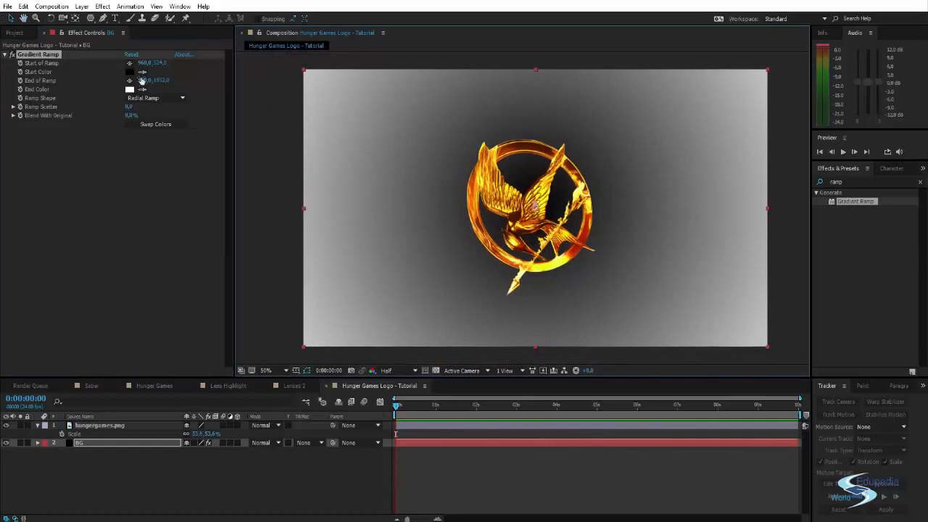
{"action": "left_click", "coordinate": [155, 124]}
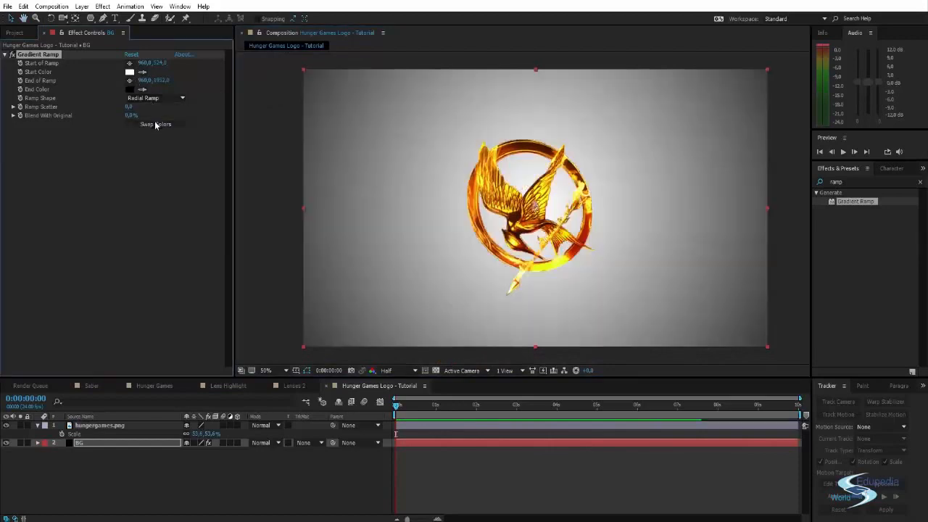
Step: Set the Gradient Ramp's start color to bright orange sampled from the logo, its end point to 960, 1534 and its ramp scatter to 54.5
{"action": "left_click", "coordinate": [129, 72]}
{"action": "left_click_drag", "start_coordinate": [624, 166], "coordinate": [753, 145]}
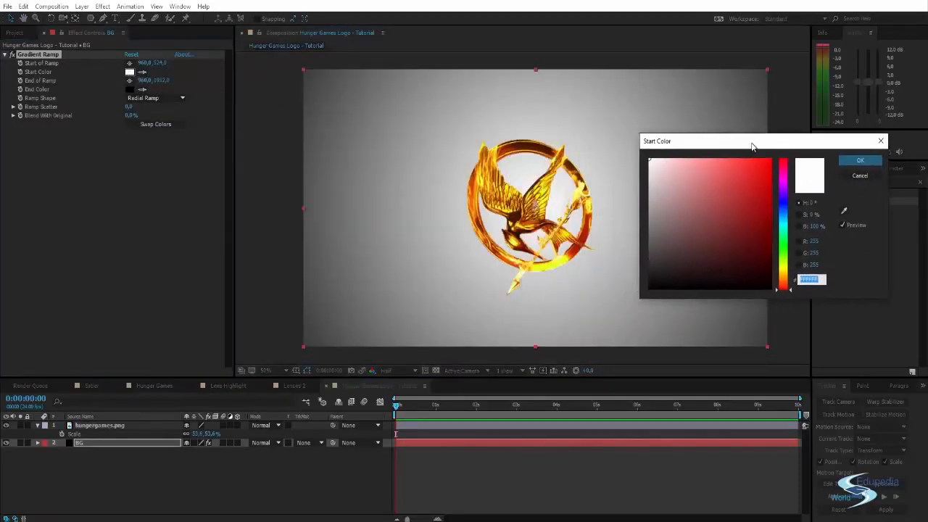
{"action": "left_click", "coordinate": [844, 211]}
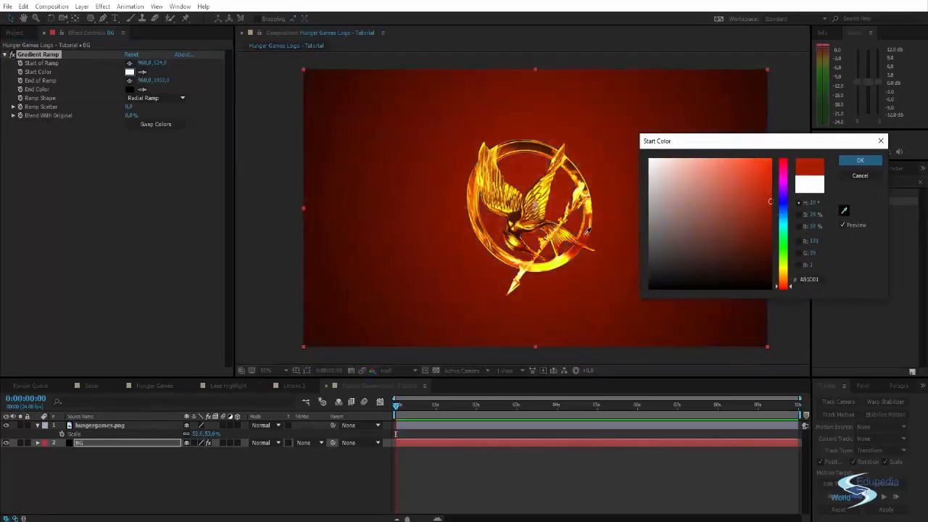
{"action": "left_click", "coordinate": [506, 262]}
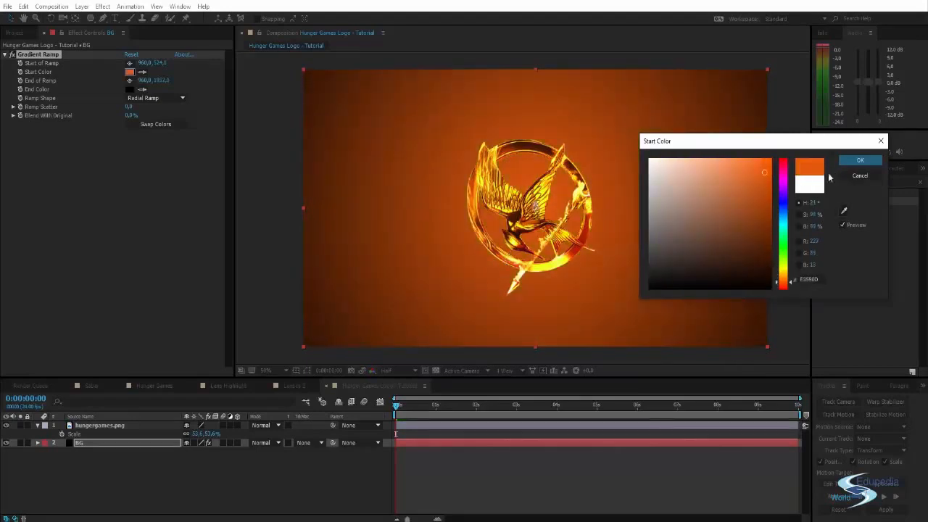
{"action": "mouse_move", "coordinate": [764, 173]}
{"action": "left_mouse_down"}
{"action": "mouse_move", "coordinate": [766, 165]}
{"action": "mouse_move", "coordinate": [741, 203]}
{"action": "mouse_move", "coordinate": [768, 167]}
{"action": "mouse_move", "coordinate": [768, 196]}
{"action": "mouse_move", "coordinate": [760, 167]}
{"action": "left_mouse_up"}
{"action": "left_click", "coordinate": [860, 161]}
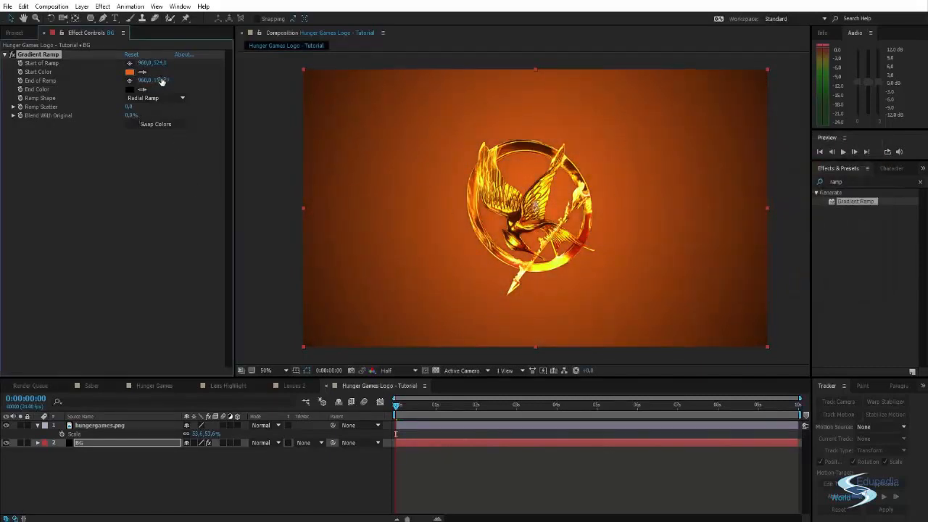
{"action": "mouse_move", "coordinate": [161, 81]}
{"action": "left_mouse_down"}
{"action": "mouse_move", "coordinate": [138, 81]}
{"action": "mouse_move", "coordinate": [165, 82]}
{"action": "left_mouse_up"}
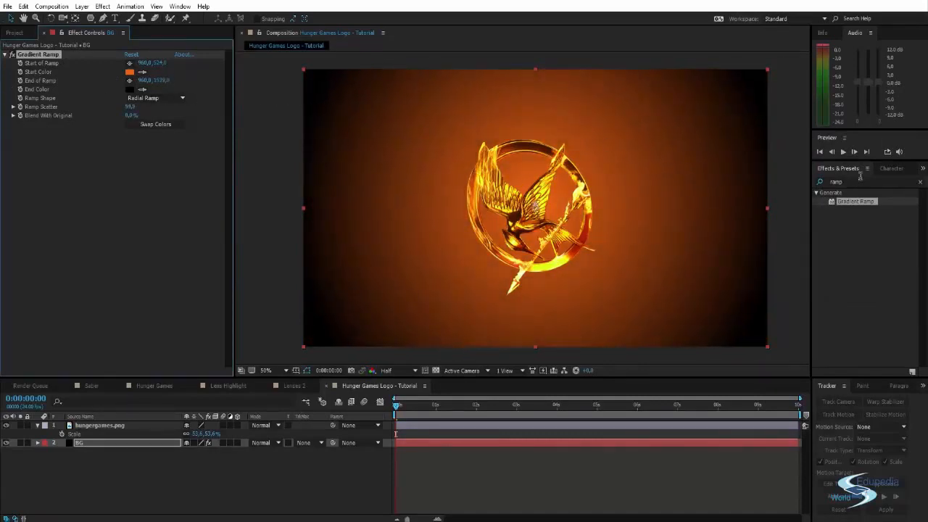
Step: Apply the Turbulent Displace effect to the BG layer with a size of 114 and an amount of 127
{"action": "left_click", "coordinate": [859, 182]}
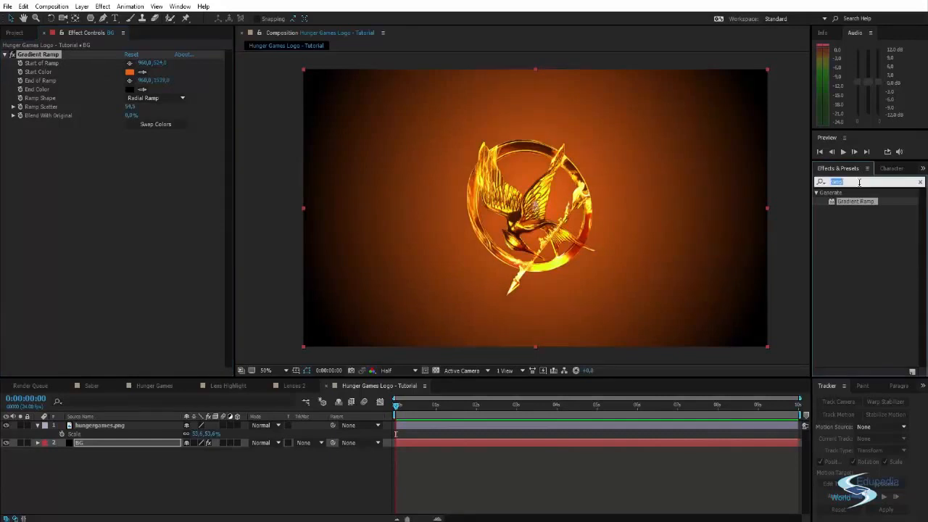
{"action": "type", "text": "t"}
{"action": "key", "text": "BackSpace"}
{"action": "type", "text": "displa"}
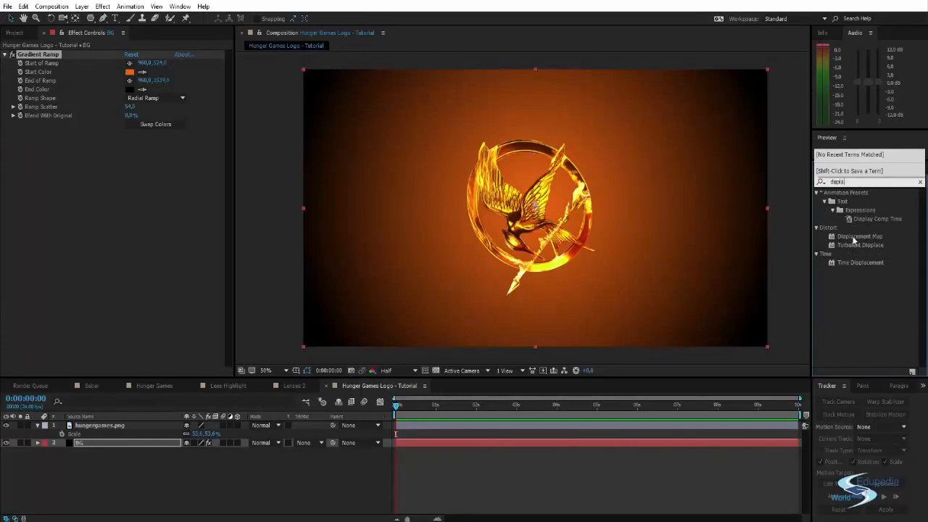
{"action": "left_click", "coordinate": [854, 237]}
{"action": "left_click", "coordinate": [854, 246]}
{"action": "left_click_drag", "start_coordinate": [854, 248], "coordinate": [668, 168]}
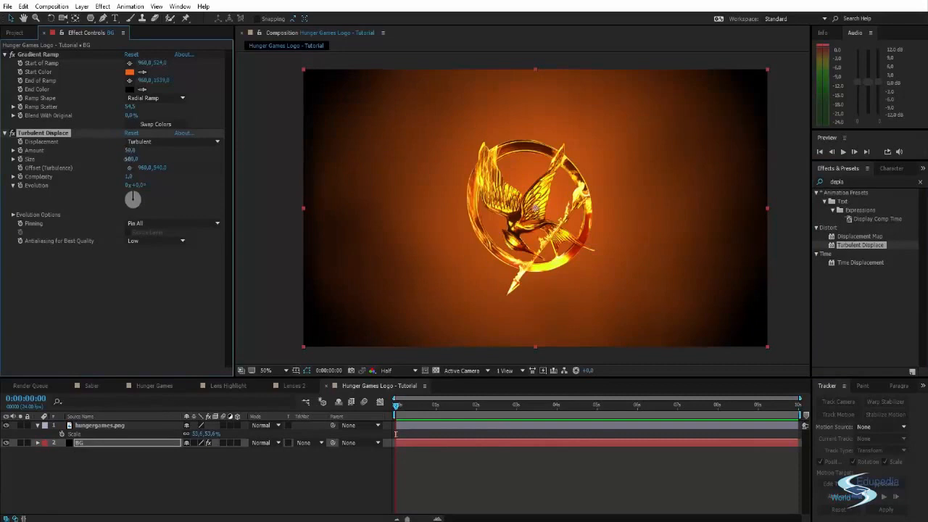
{"action": "left_click_drag", "start_coordinate": [130, 159], "coordinate": [114, 156]}
{"action": "left_click_drag", "start_coordinate": [110, 155], "coordinate": [181, 149]}
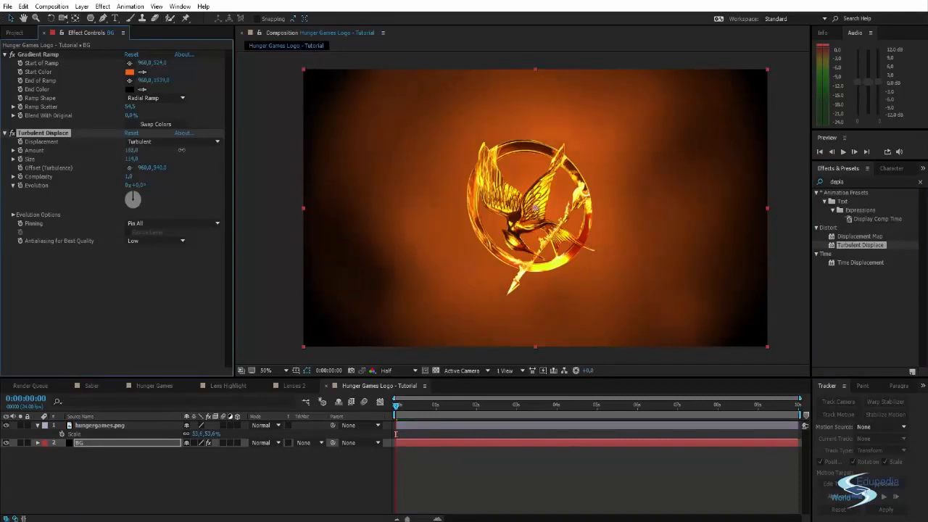
Step: Change the Gradient Ramp's start color to a deep red-orange sampled from the logo's ring
{"action": "left_click", "coordinate": [129, 73]}
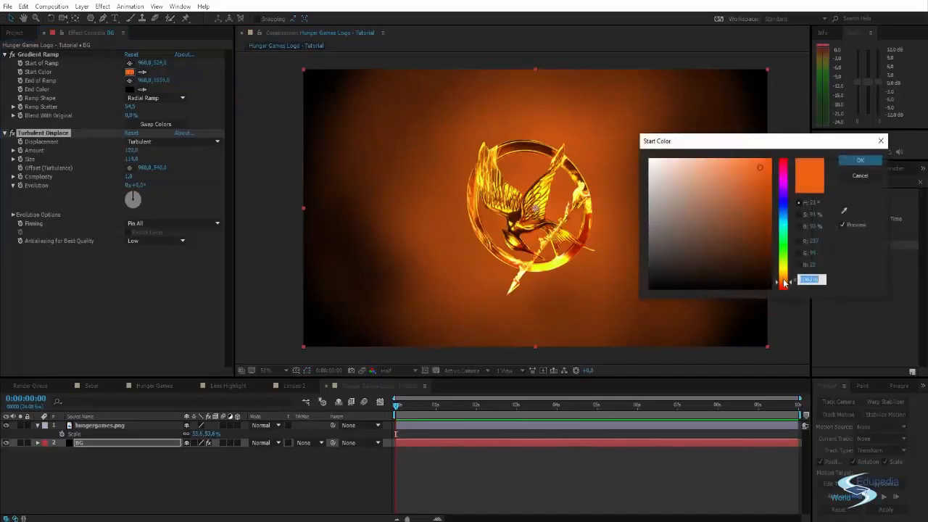
{"action": "left_click_drag", "start_coordinate": [784, 283], "coordinate": [784, 286]}
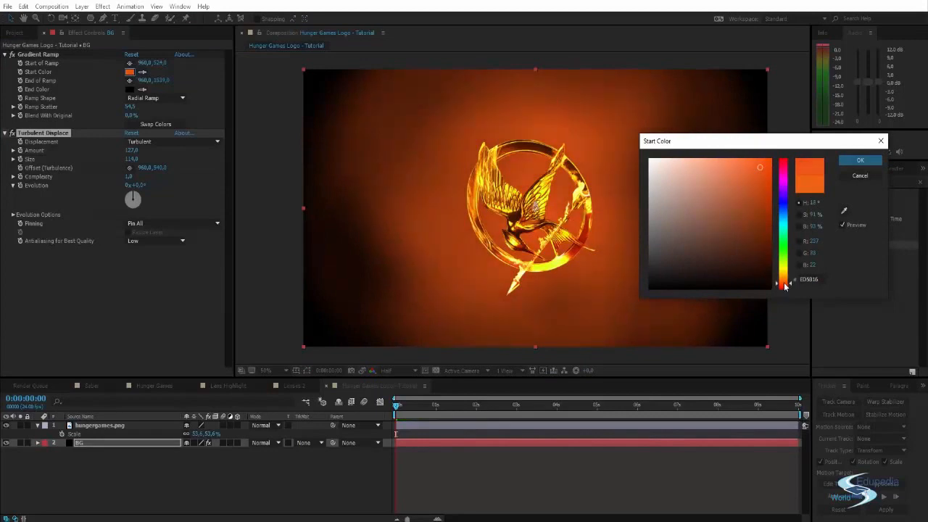
{"action": "left_click", "coordinate": [843, 211]}
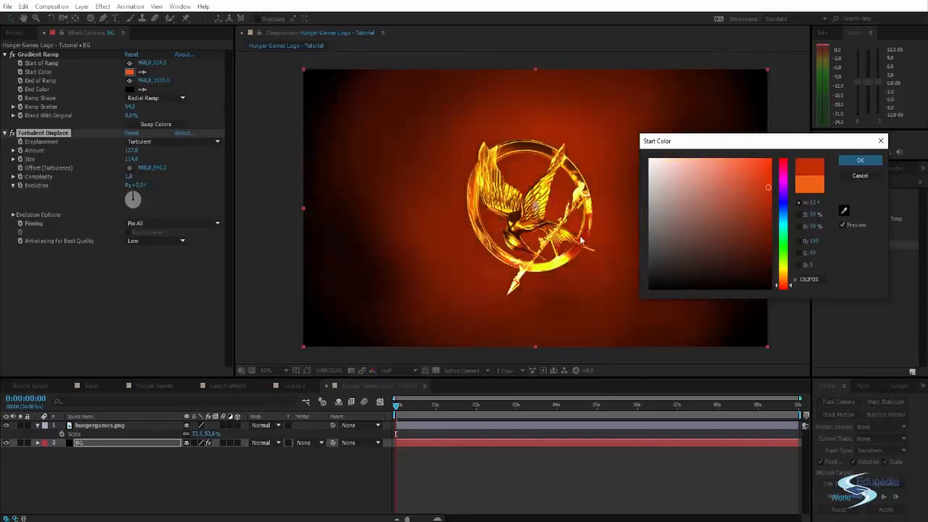
{"action": "left_click", "coordinate": [580, 239]}
{"action": "left_click", "coordinate": [861, 160]}
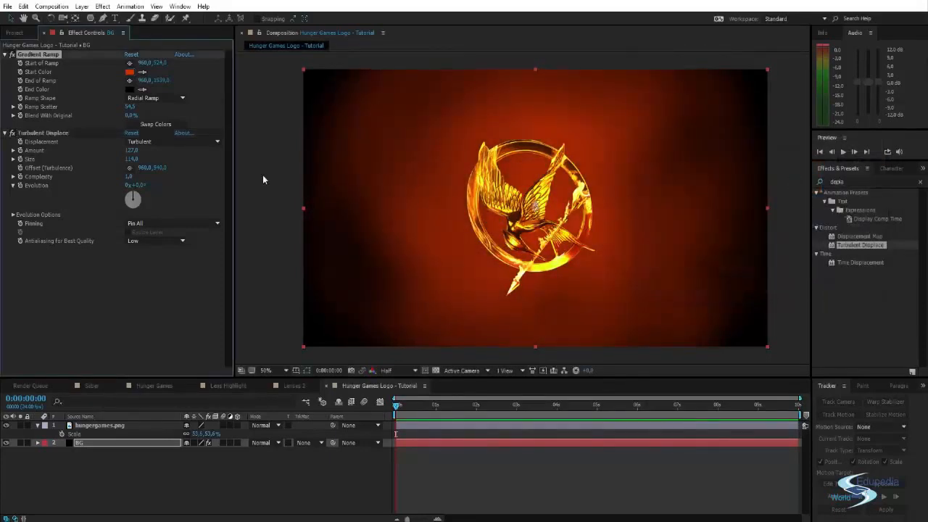
Step: Set Turbulent Displace's size to 101 and amount to 192, and compare Bulge and Turbulent Smoother before choosing Twist Smoother displacement
{"action": "left_click_drag", "start_coordinate": [131, 159], "coordinate": [114, 159]}
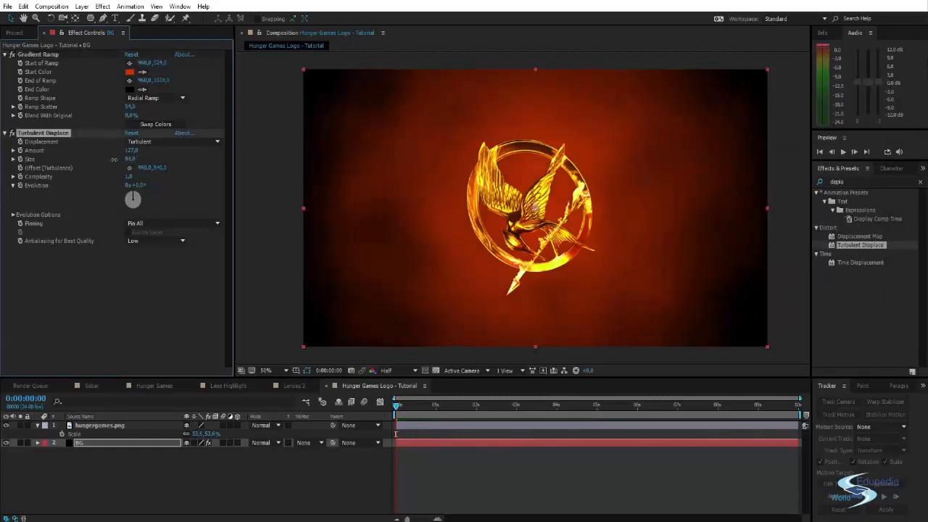
{"action": "left_click", "coordinate": [153, 145]}
{"action": "left_click", "coordinate": [168, 167]}
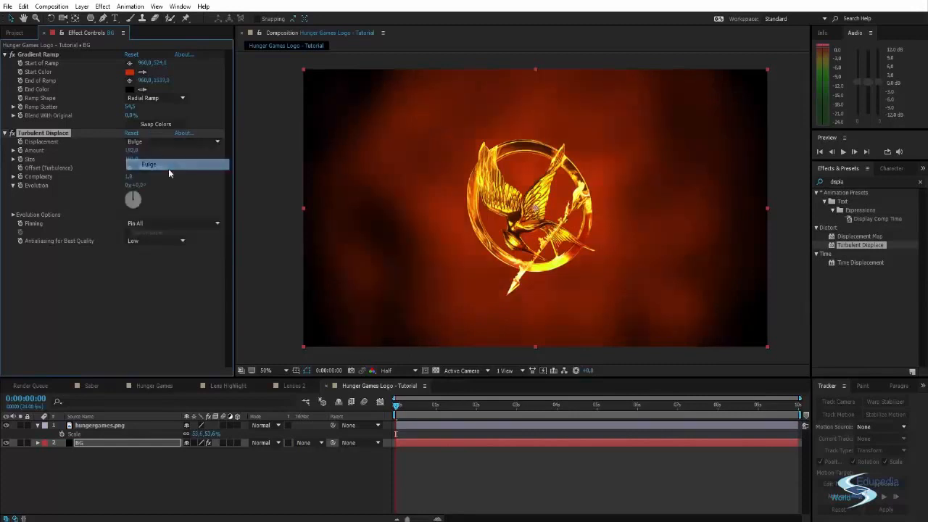
{"action": "left_click", "coordinate": [174, 145]}
{"action": "left_click", "coordinate": [176, 217]}
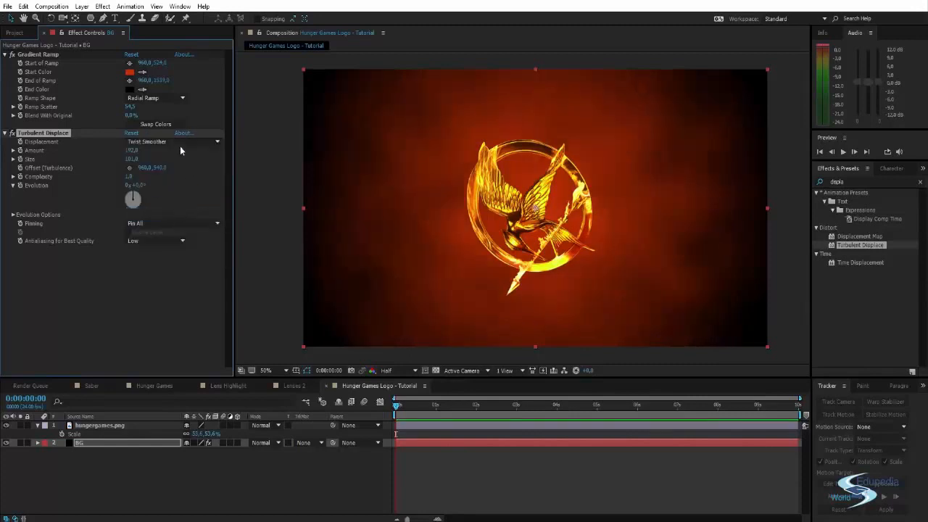
{"action": "left_click", "coordinate": [180, 145]}
{"action": "left_click", "coordinate": [174, 193]}
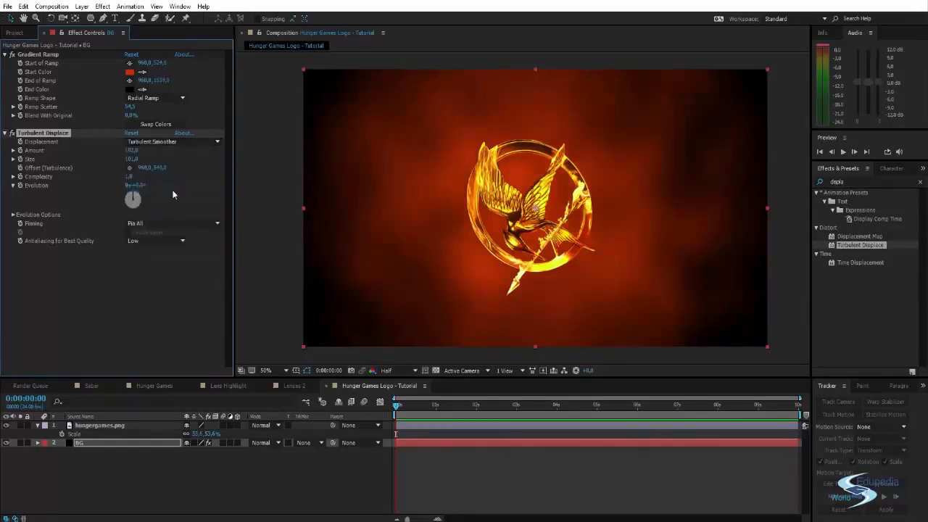
{"action": "left_click", "coordinate": [173, 142]}
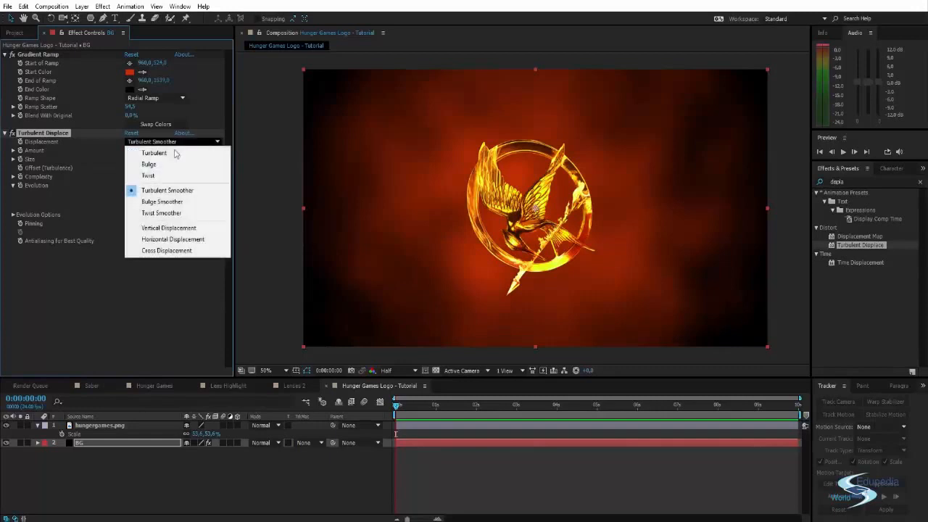
{"action": "left_click", "coordinate": [183, 214]}
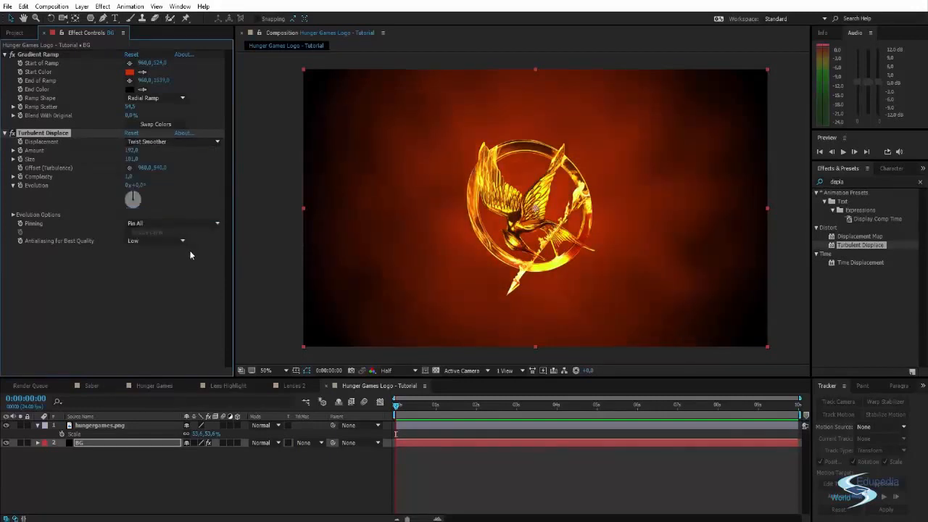
{"action": "left_click", "coordinate": [172, 271]}
{"action": "left_click", "coordinate": [254, 288]}
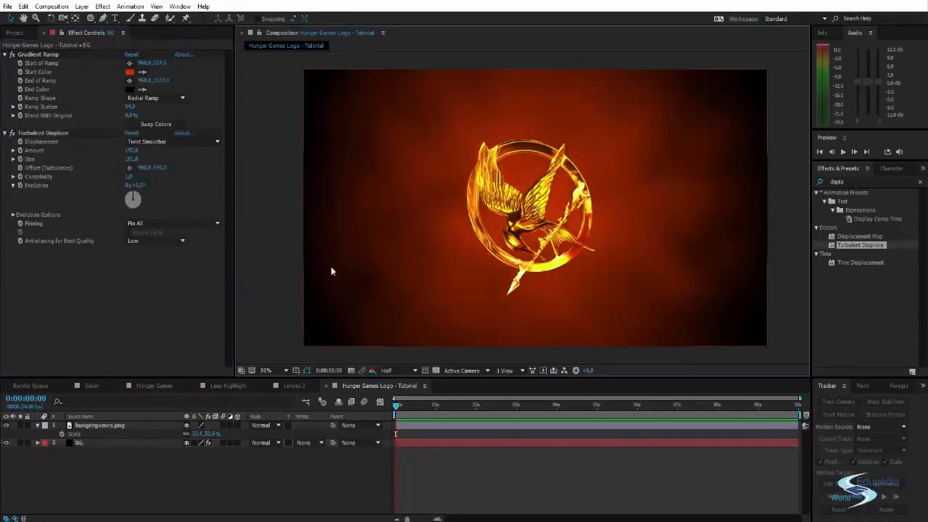
Step: Darken the background by setting the Gradient Ramp's Blend With Original to 41%
{"action": "left_click", "coordinate": [138, 117]}
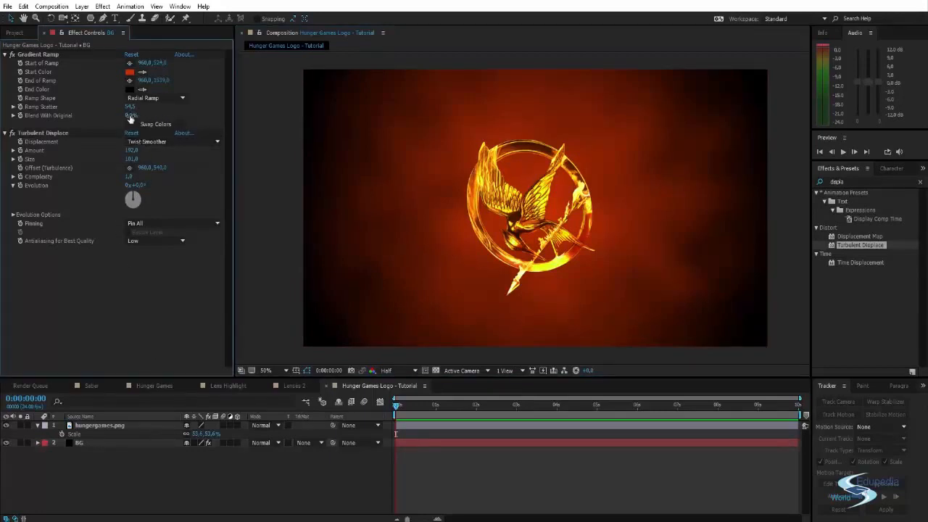
{"action": "left_click_drag", "start_coordinate": [128, 118], "coordinate": [156, 124]}
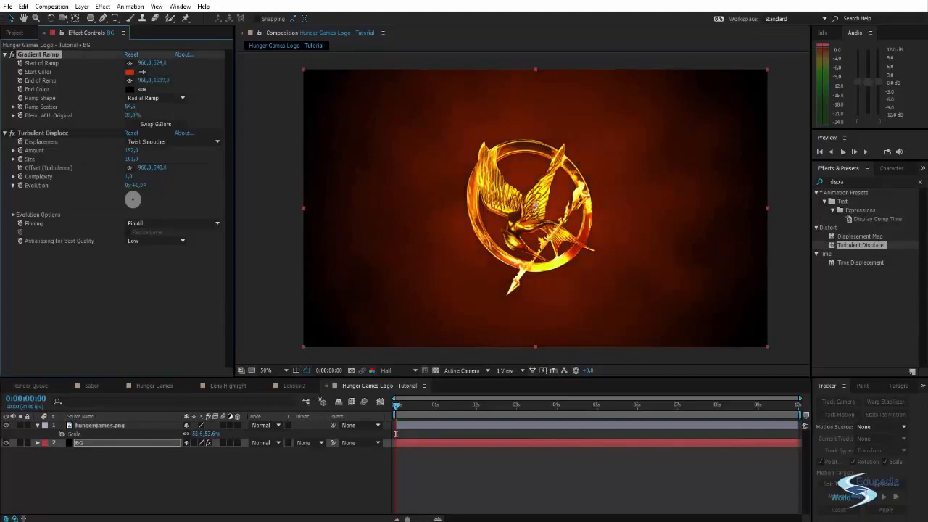
{"action": "left_click", "coordinate": [783, 315]}
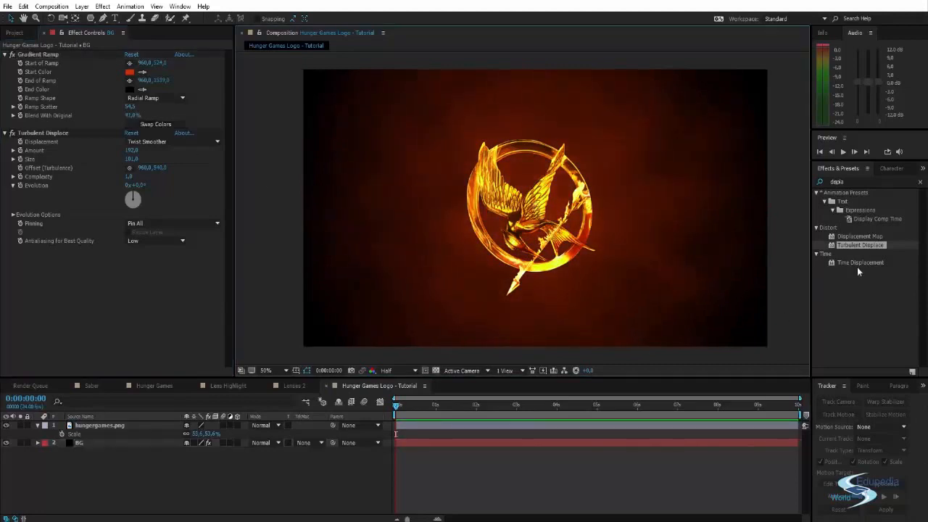
Step: Clear the effects search and collapse the hungergames.png layer's properties, checking the logo's ring up close
{"action": "left_click", "coordinate": [919, 184]}
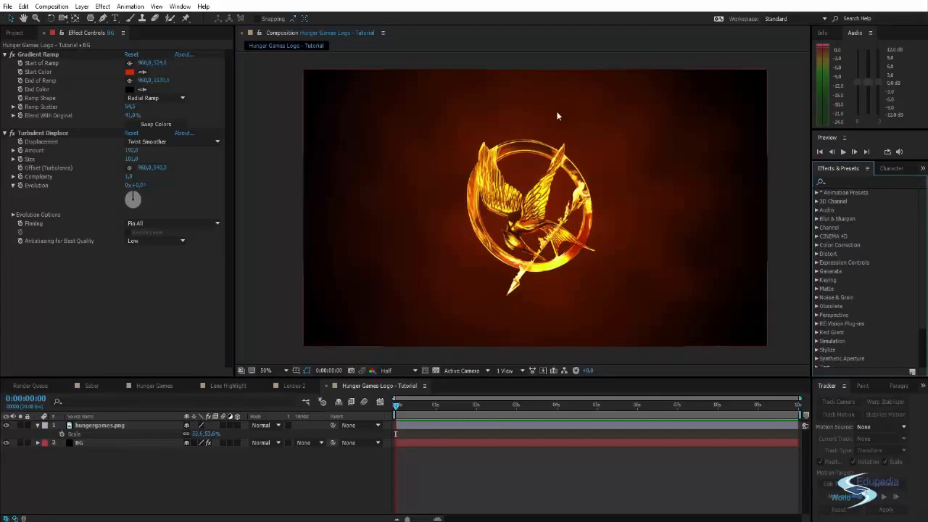
{"action": "left_click", "coordinate": [161, 471]}
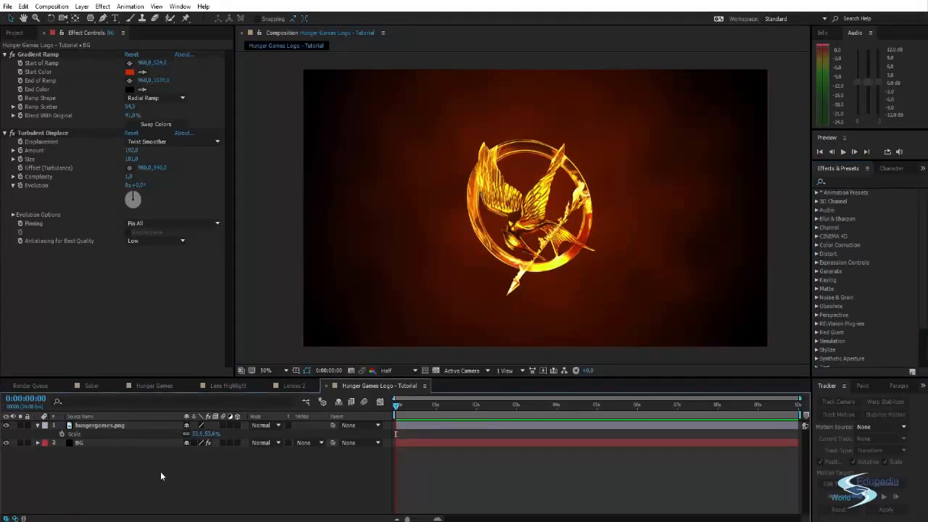
{"action": "left_click", "coordinate": [38, 426]}
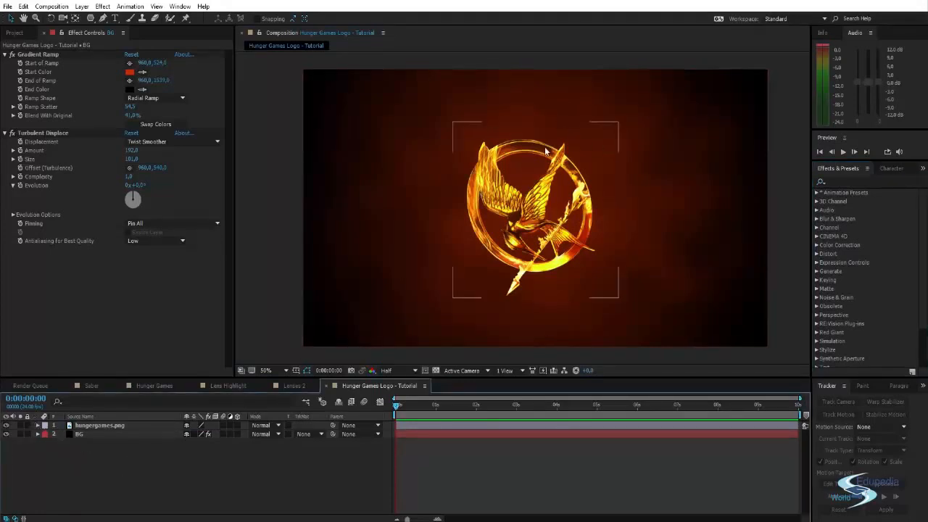
{"action": "scroll", "coordinate": [546, 149], "scroll_direction": "up", "scroll_amount": 2}
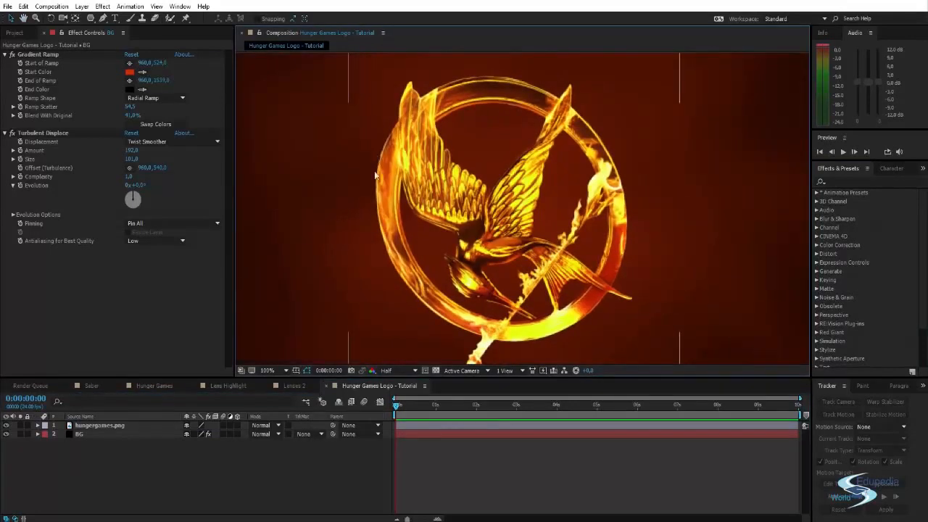
{"action": "scroll", "coordinate": [614, 205], "scroll_direction": "down", "scroll_amount": 2}
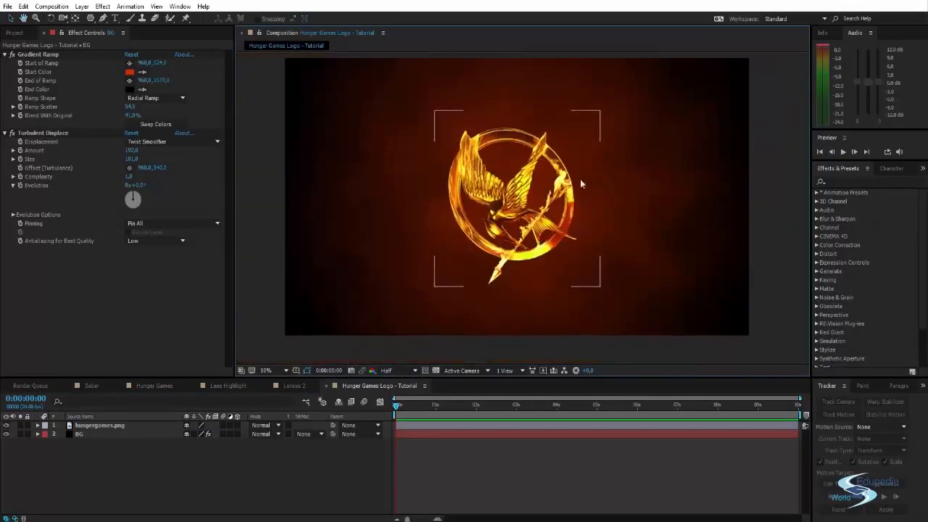
Step: Create a black comp-size solid named Fire ring above the logo layer
{"action": "key", "text": "ctrl+y"}
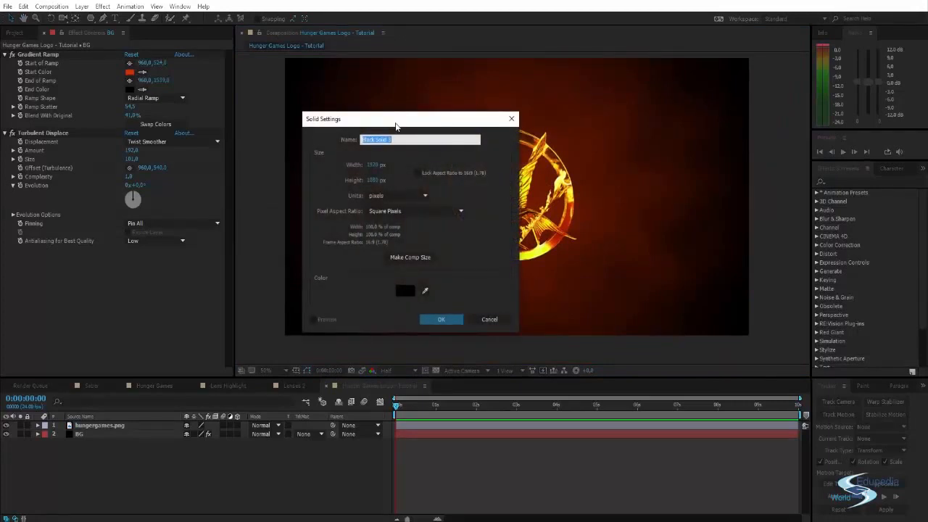
{"action": "type", "text": "Fire ring"}
{"action": "key", "text": "Return"}
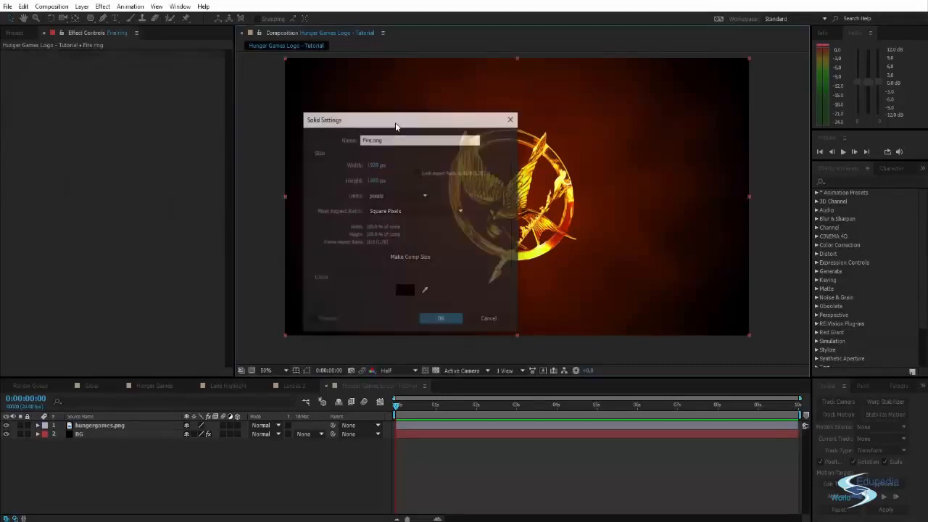
Step: Find the Saber effect and apply it to the Fire ring solid
{"action": "left_click", "coordinate": [835, 181]}
{"action": "type", "text": "saber"}
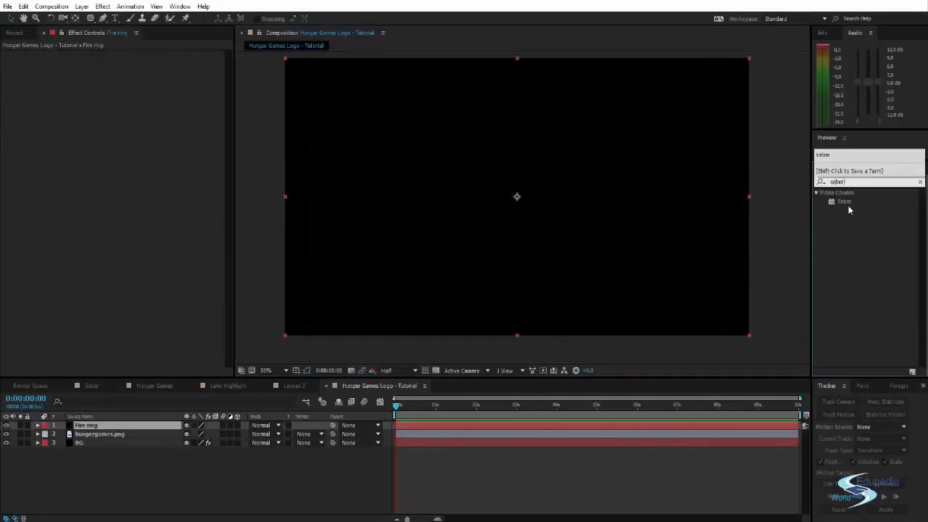
{"action": "left_click_drag", "start_coordinate": [844, 202], "coordinate": [526, 187]}
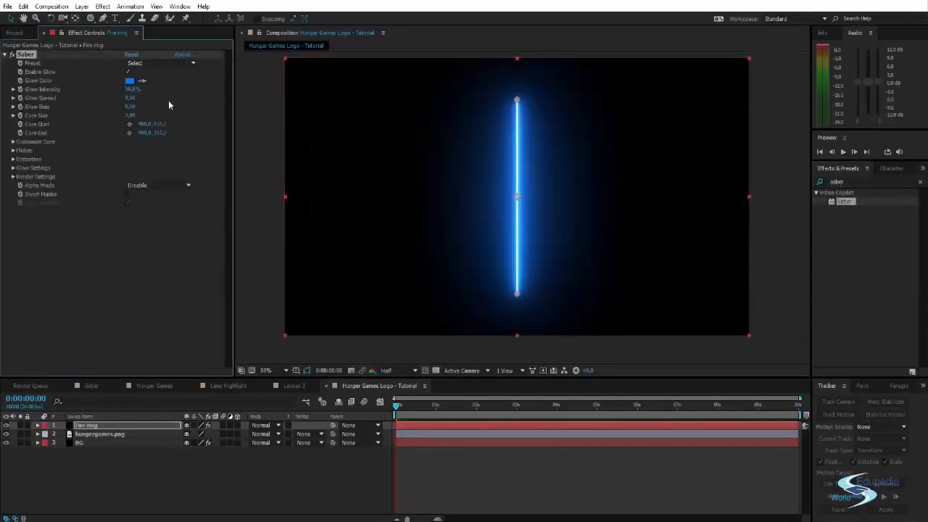
Step: Set the Fire ring layer's opacity to 0% so the logo beneath can be traced
{"action": "left_click", "coordinate": [105, 425]}
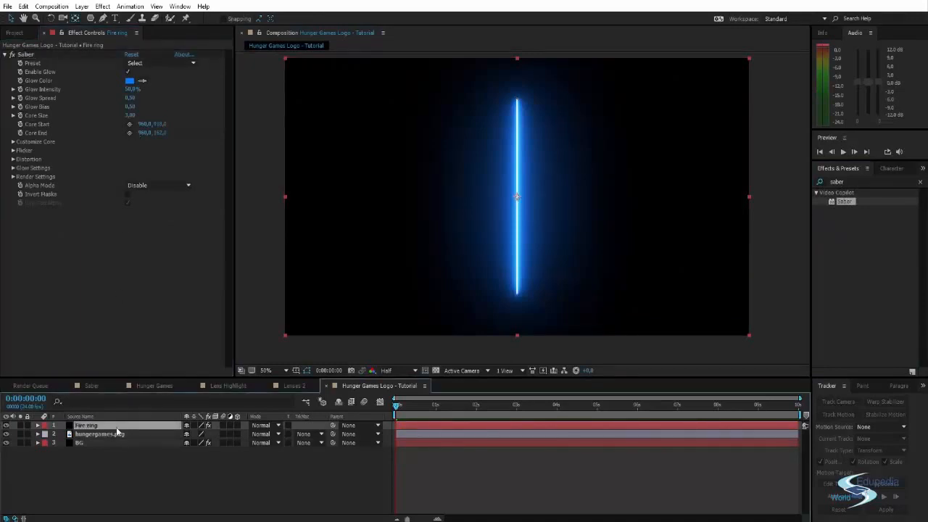
{"action": "key", "text": "t"}
{"action": "left_click_drag", "start_coordinate": [187, 433], "coordinate": [71, 429]}
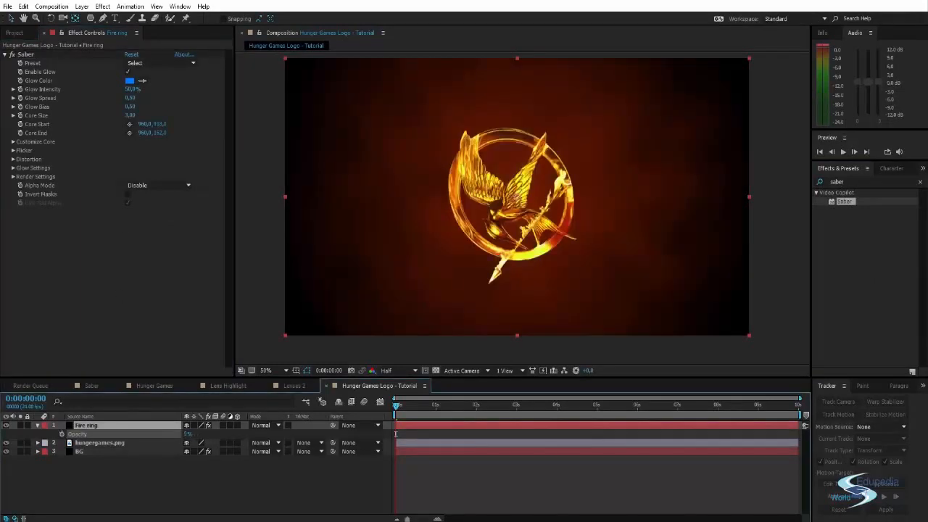
{"action": "scroll", "coordinate": [528, 142], "scroll_direction": "up", "scroll_amount": 1}
{"action": "left_click_drag", "start_coordinate": [530, 140], "coordinate": [517, 156]}
{"action": "scroll", "coordinate": [517, 157], "scroll_direction": "down", "scroll_amount": 1}
{"action": "left_click_drag", "start_coordinate": [487, 194], "coordinate": [486, 199]}
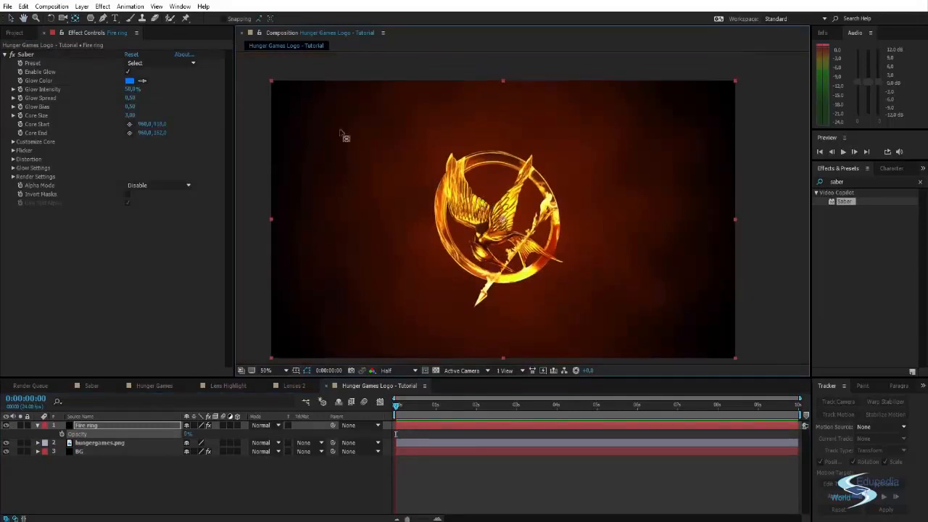
Step: Draw an elliptical mask around the logo's ring on the Fire ring layer with the Ellipse tool
{"action": "key", "text": "q"}
{"action": "key", "text": "q"}
{"action": "key", "text": "q"}
{"action": "key", "text": "q"}
{"action": "key", "text": "q"}
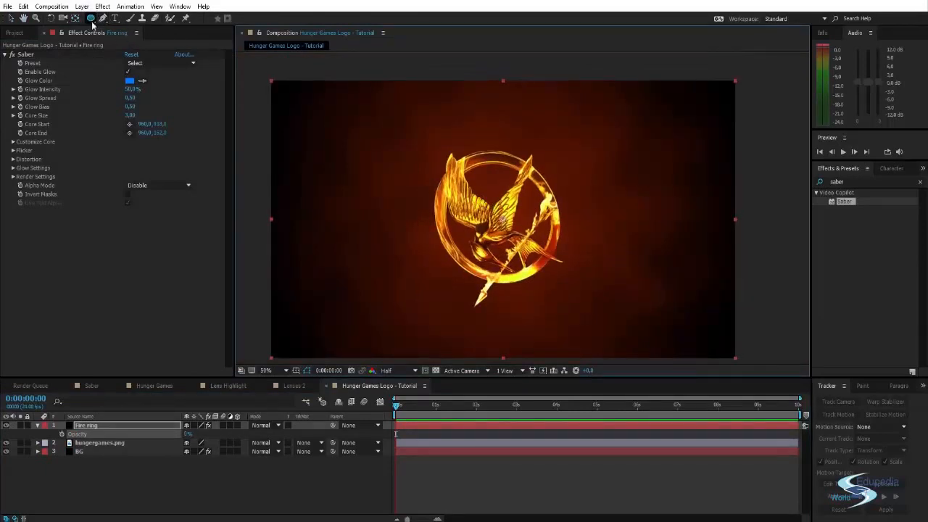
{"action": "left_click_drag", "start_coordinate": [426, 140], "coordinate": [553, 281]}
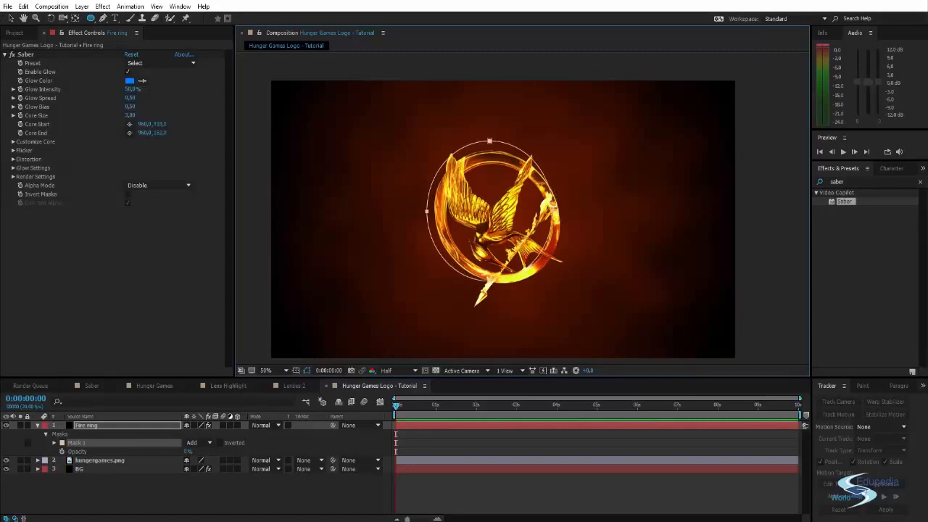
Step: Move the ellipse mask's four points onto the outer edge of the logo's ring
{"action": "scroll", "coordinate": [549, 206], "scroll_direction": "up", "scroll_amount": 1}
{"action": "mouse_move", "coordinate": [548, 206]}
{"action": "left_mouse_down"}
{"action": "mouse_move", "coordinate": [556, 179]}
{"action": "mouse_move", "coordinate": [550, 187]}
{"action": "left_mouse_up"}
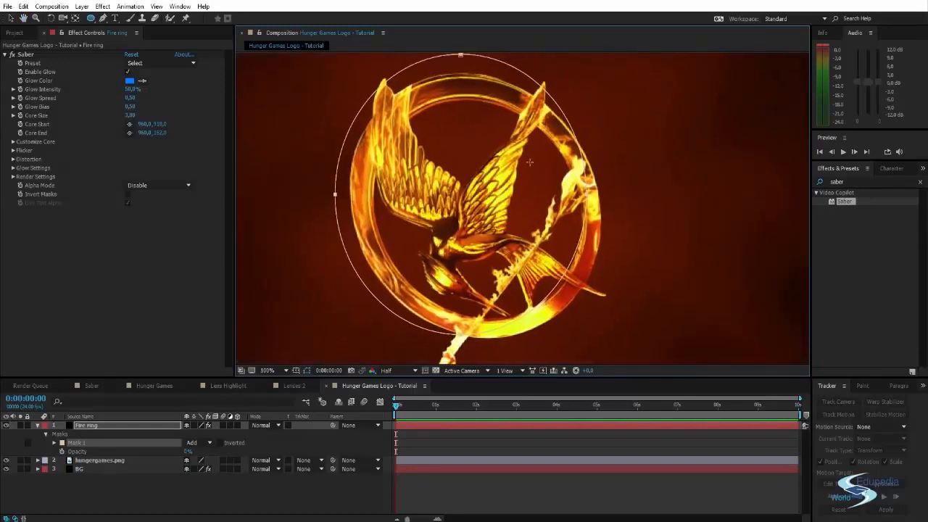
{"action": "key", "text": "v"}
{"action": "left_click_drag", "start_coordinate": [489, 109], "coordinate": [492, 128]}
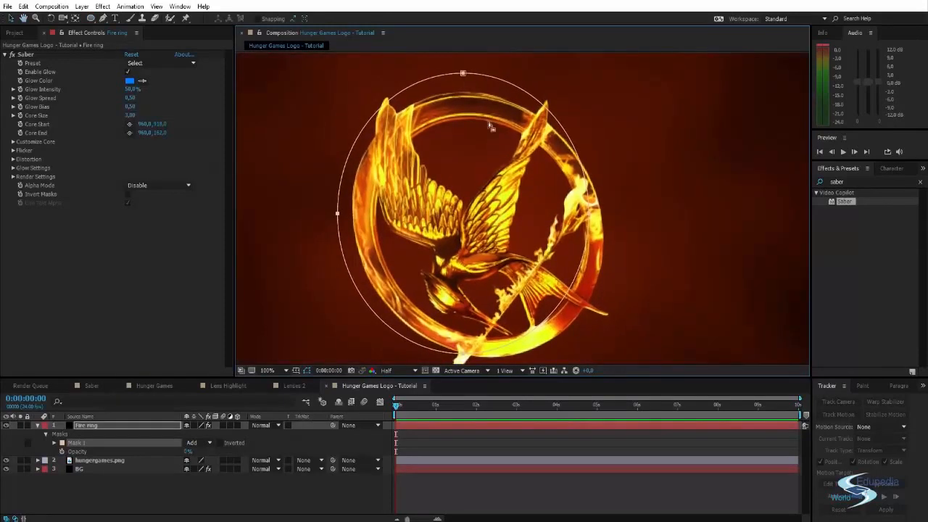
{"action": "double_click", "coordinate": [462, 74]}
{"action": "left_click_drag", "start_coordinate": [463, 74], "coordinate": [465, 91]}
{"action": "left_click_drag", "start_coordinate": [486, 137], "coordinate": [469, 109]}
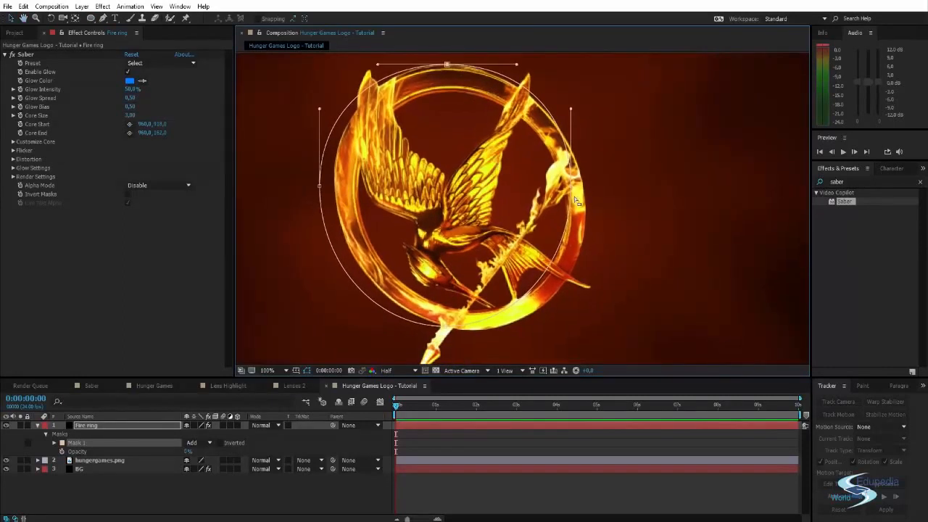
{"action": "left_click_drag", "start_coordinate": [570, 190], "coordinate": [587, 217]}
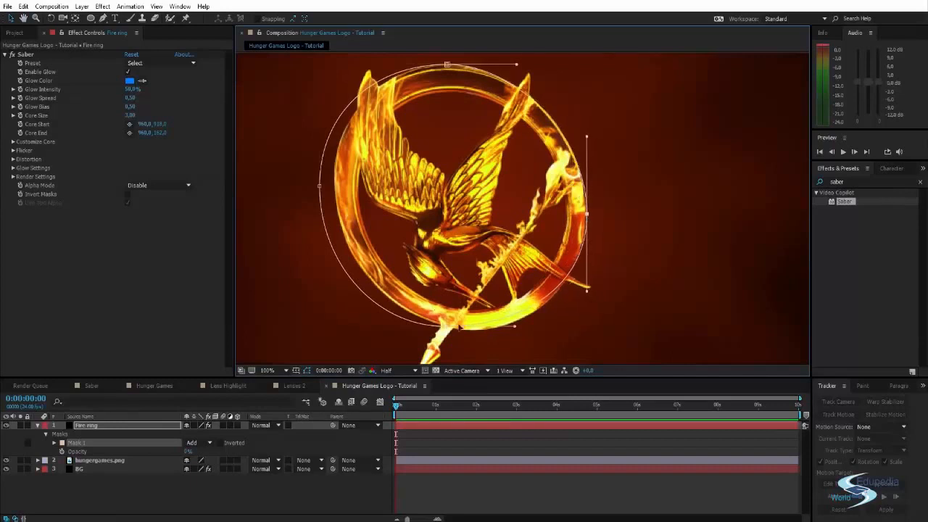
{"action": "left_click_drag", "start_coordinate": [449, 330], "coordinate": [467, 332]}
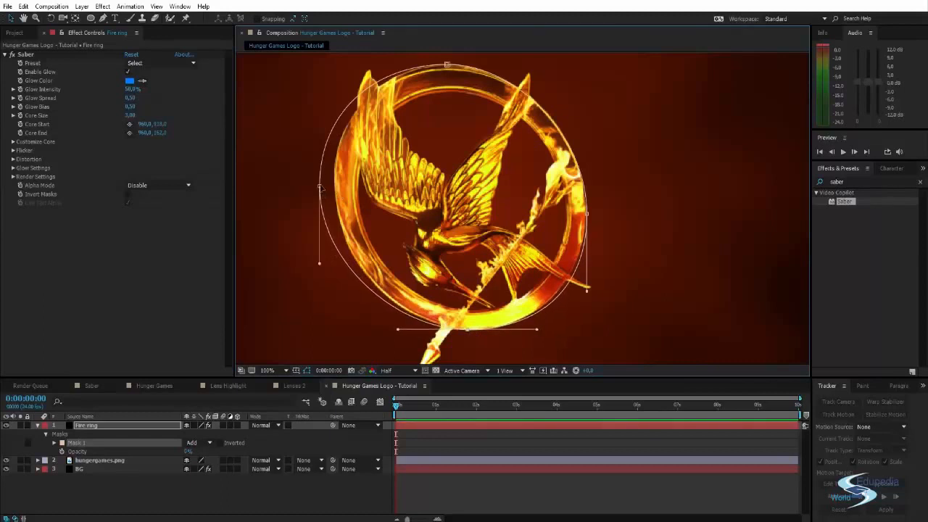
{"action": "left_click_drag", "start_coordinate": [319, 187], "coordinate": [333, 186]}
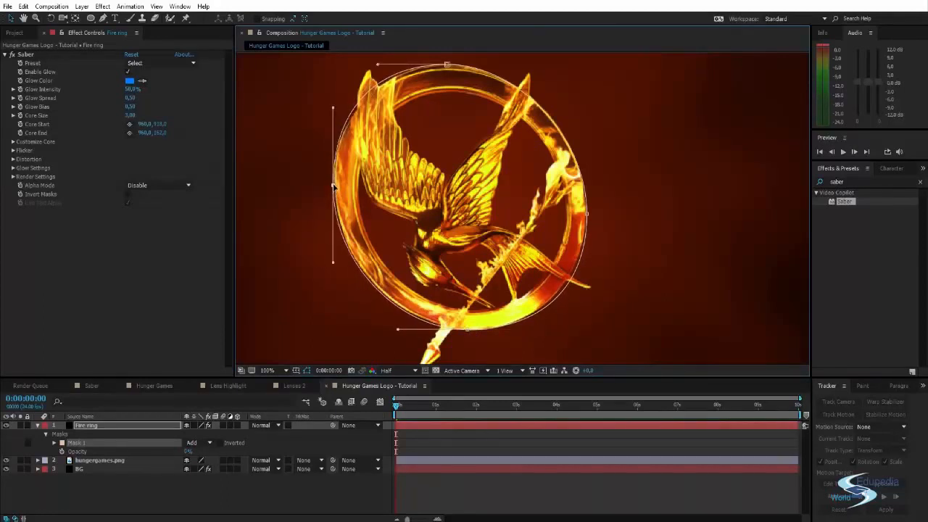
Step: Fine-tune the mask's direction handles and its left and top points to follow the ring's outer edge, finishing with the mask deselected
{"action": "left_click_drag", "start_coordinate": [333, 109], "coordinate": [333, 116]}
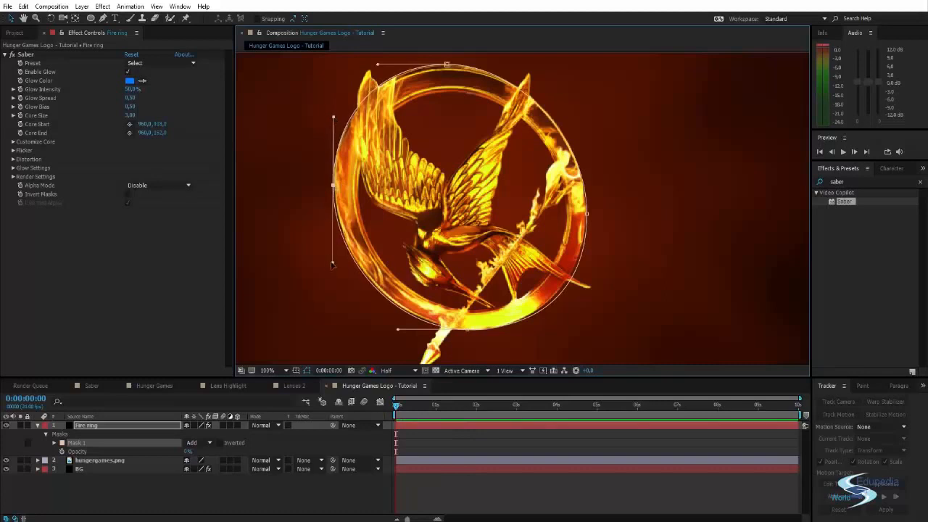
{"action": "left_click_drag", "start_coordinate": [332, 264], "coordinate": [333, 255]}
{"action": "left_click_drag", "start_coordinate": [332, 186], "coordinate": [335, 186]}
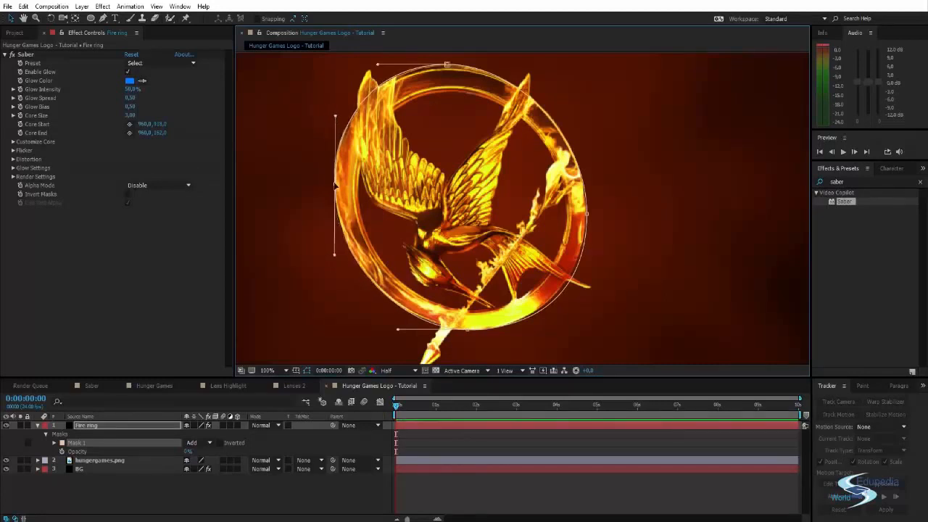
{"action": "left_click_drag", "start_coordinate": [469, 331], "coordinate": [524, 331]}
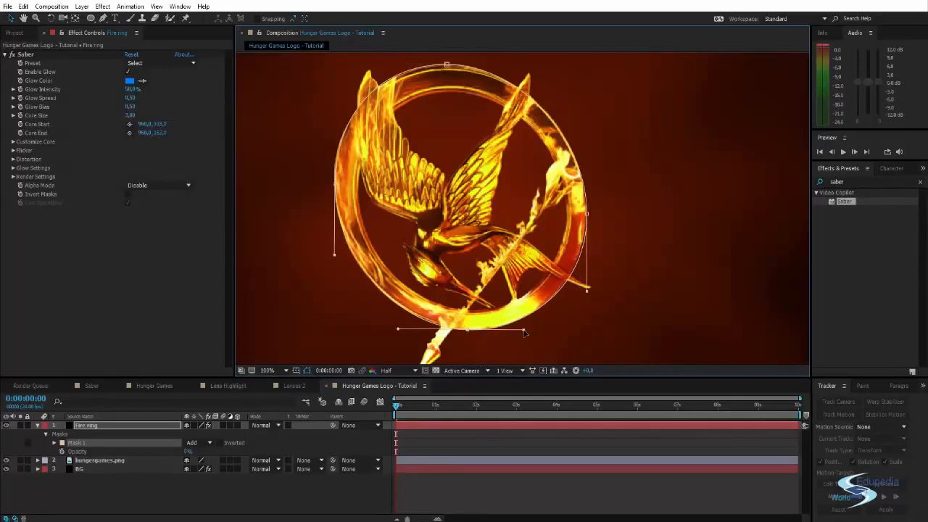
{"action": "left_click_drag", "start_coordinate": [586, 291], "coordinate": [586, 286]}
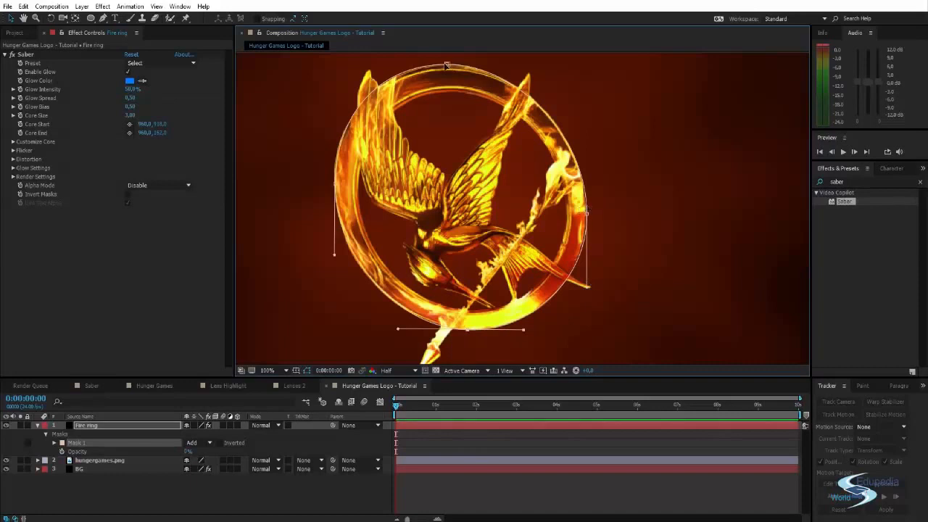
{"action": "left_click_drag", "start_coordinate": [447, 65], "coordinate": [452, 70]}
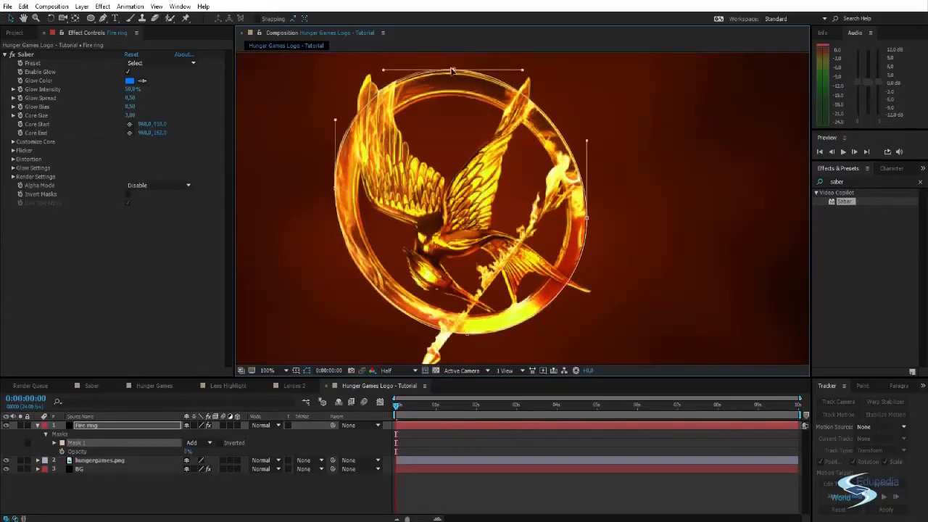
{"action": "left_click", "coordinate": [665, 191]}
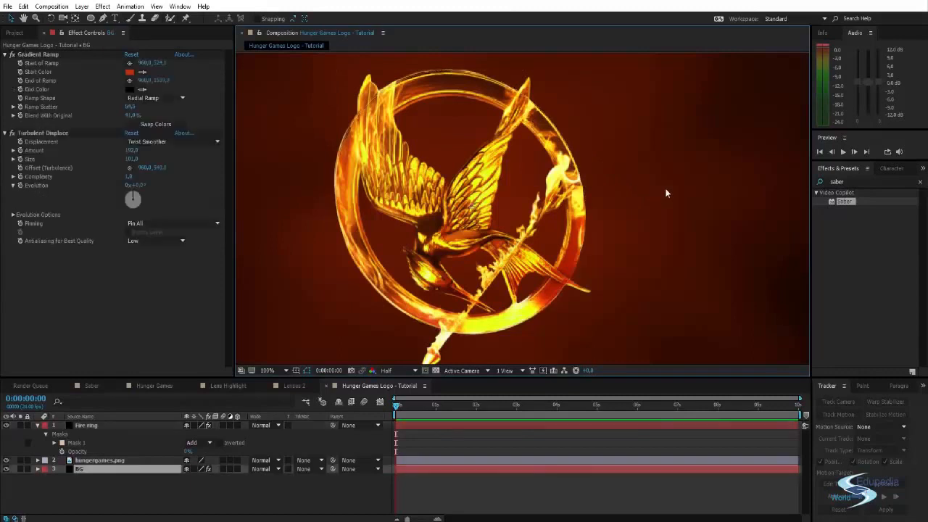
Step: Try a saturated blue (2A1FFF) as Mask 1's outline color
{"action": "left_click", "coordinate": [86, 443]}
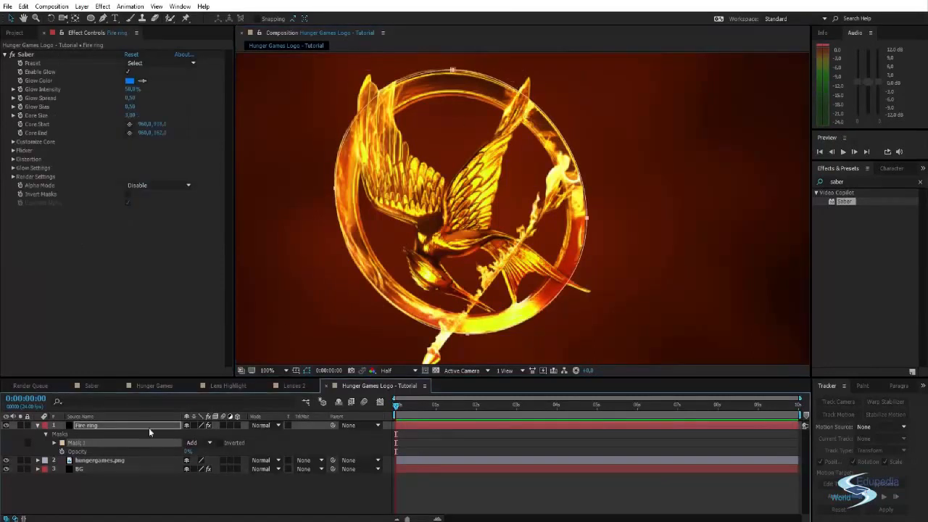
{"action": "left_click", "coordinate": [62, 443]}
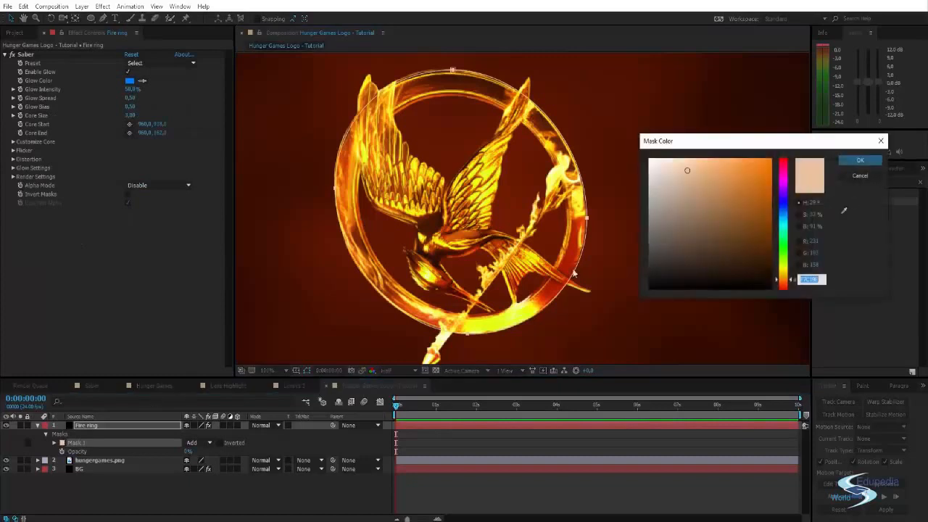
{"action": "left_click", "coordinate": [788, 205]}
{"action": "mouse_move", "coordinate": [741, 170]}
{"action": "left_mouse_down"}
{"action": "mouse_move", "coordinate": [751, 133]}
{"action": "mouse_move", "coordinate": [759, 136]}
{"action": "left_mouse_up"}
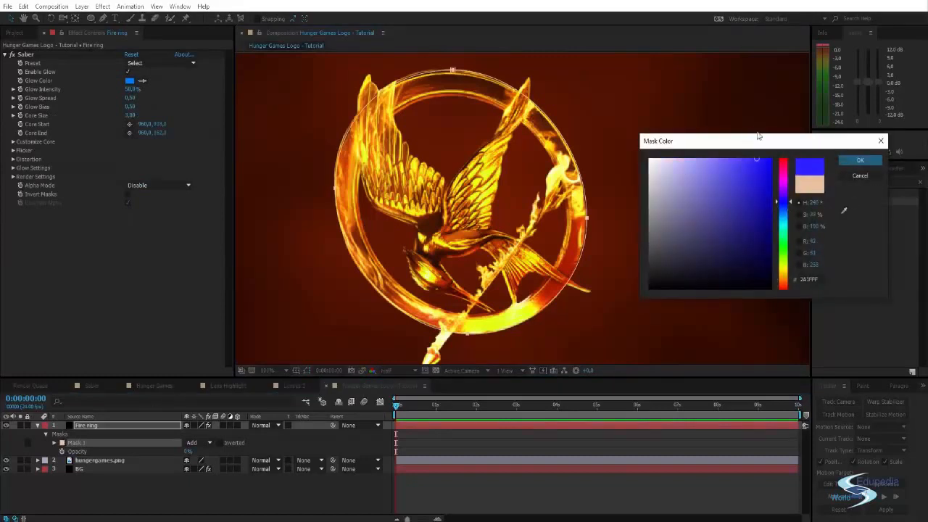
{"action": "left_click", "coordinate": [855, 164]}
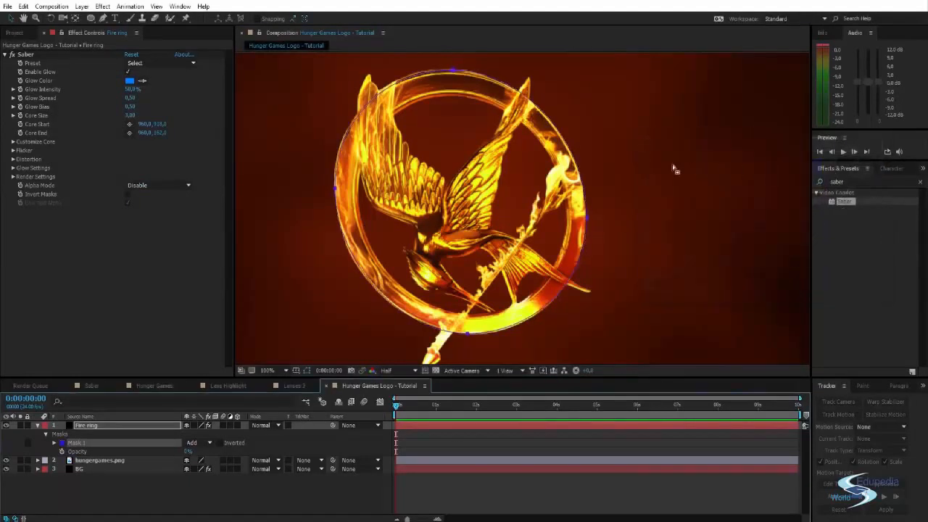
Step: Try white (FFFFFF) and bright green (5AFF00) as Mask 1's outline color
{"action": "left_click", "coordinate": [63, 444]}
{"action": "left_click_drag", "start_coordinate": [682, 262], "coordinate": [649, 158]}
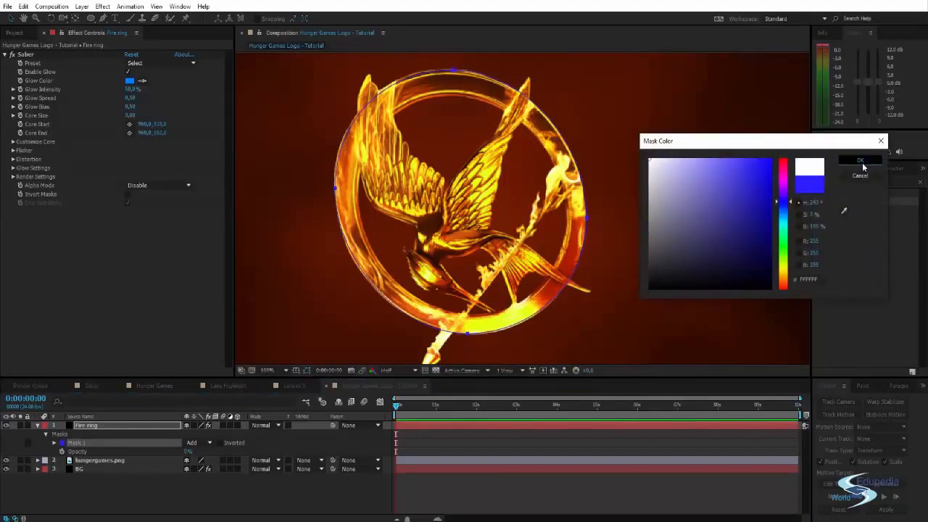
{"action": "left_click", "coordinate": [861, 164]}
{"action": "left_click", "coordinate": [64, 443]}
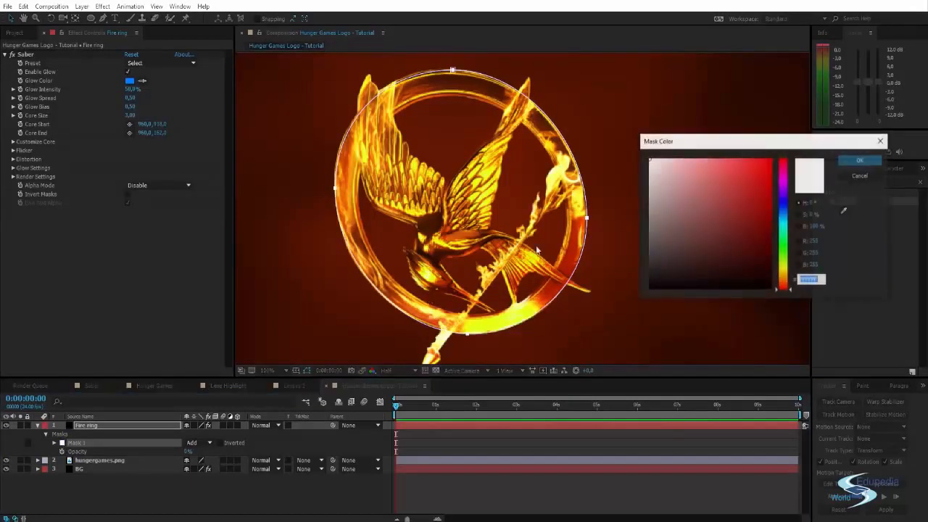
{"action": "left_click", "coordinate": [783, 254]}
{"action": "left_click_drag", "start_coordinate": [760, 177], "coordinate": [771, 158]}
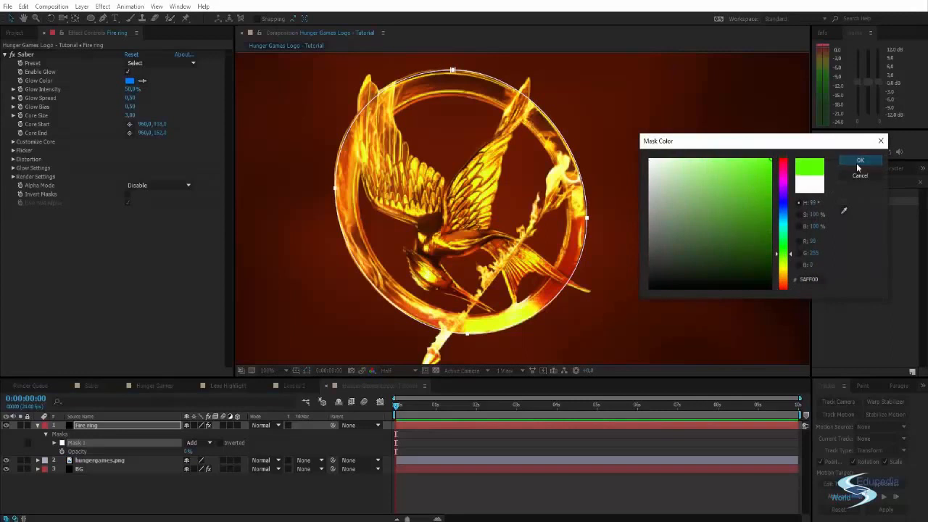
{"action": "left_click", "coordinate": [858, 165]}
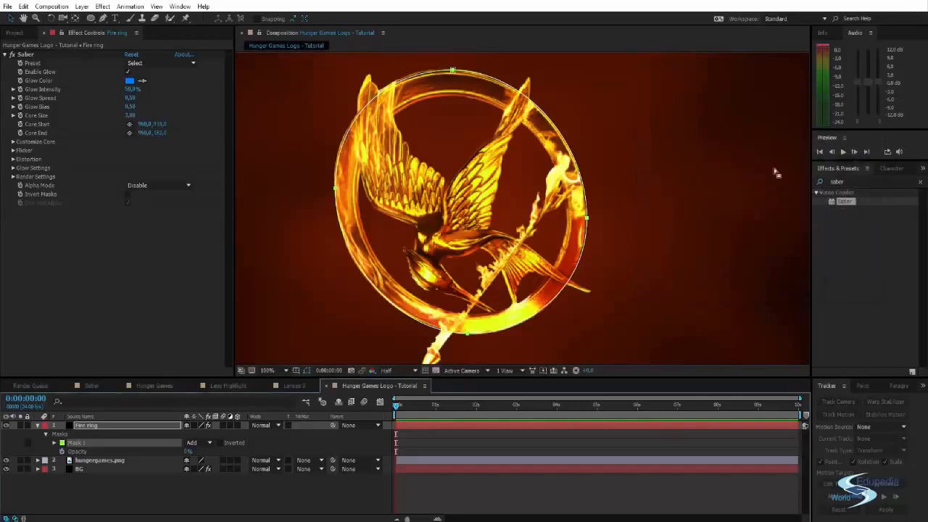
Step: Set Mask 1's outline color to blue 0048FF
{"action": "left_click", "coordinate": [62, 443]}
{"action": "left_click_drag", "start_coordinate": [781, 211], "coordinate": [780, 208]}
{"action": "left_click_drag", "start_coordinate": [768, 145], "coordinate": [771, 131]}
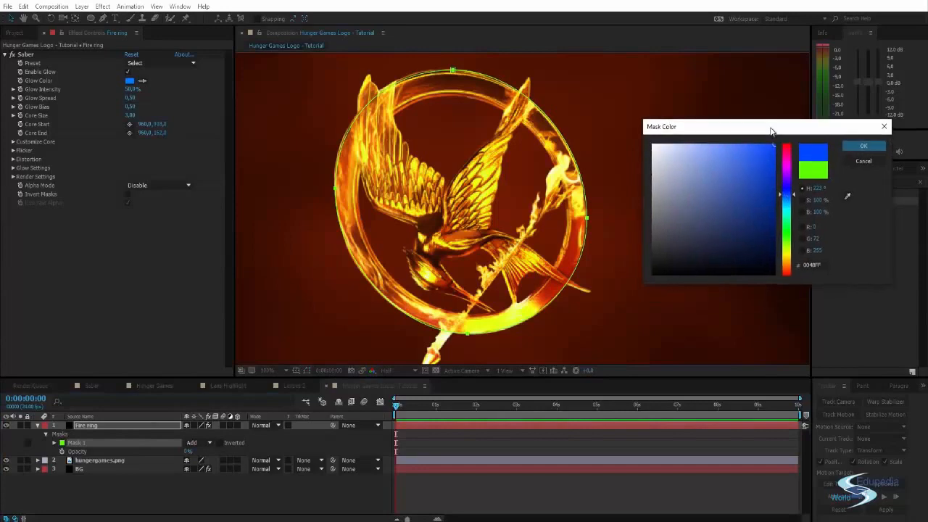
{"action": "left_click", "coordinate": [864, 145]}
Step: Examine how closely the mask outline follows the logo's ring, both from afar and up close
{"action": "key", "text": "comma"}
{"action": "key", "text": "comma"}
{"action": "left_click_drag", "start_coordinate": [609, 233], "coordinate": [595, 216]}
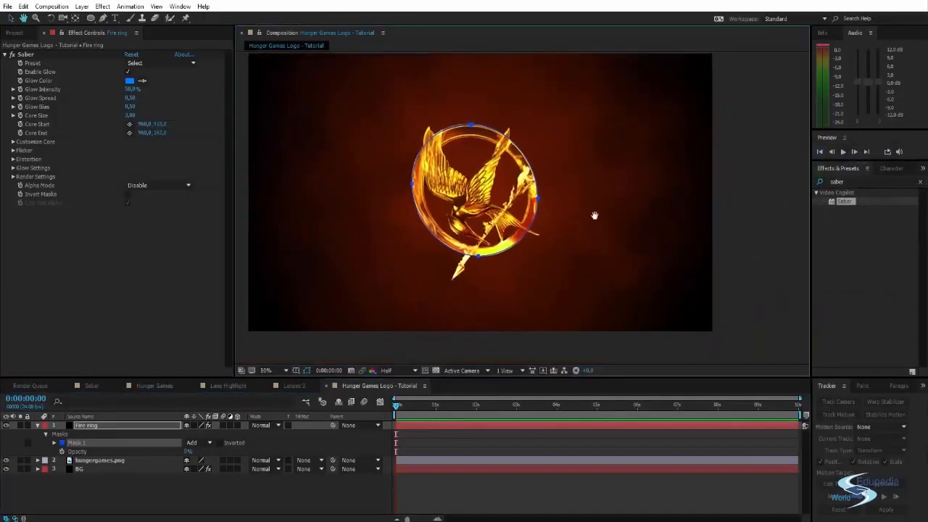
{"action": "scroll", "coordinate": [562, 236], "scroll_direction": "down", "scroll_amount": 1}
{"action": "scroll", "coordinate": [499, 227], "scroll_direction": "up", "scroll_amount": 3}
{"action": "left_click_drag", "start_coordinate": [493, 206], "coordinate": [624, 227]}
{"action": "scroll", "coordinate": [610, 224], "scroll_direction": "down", "scroll_amount": 1}
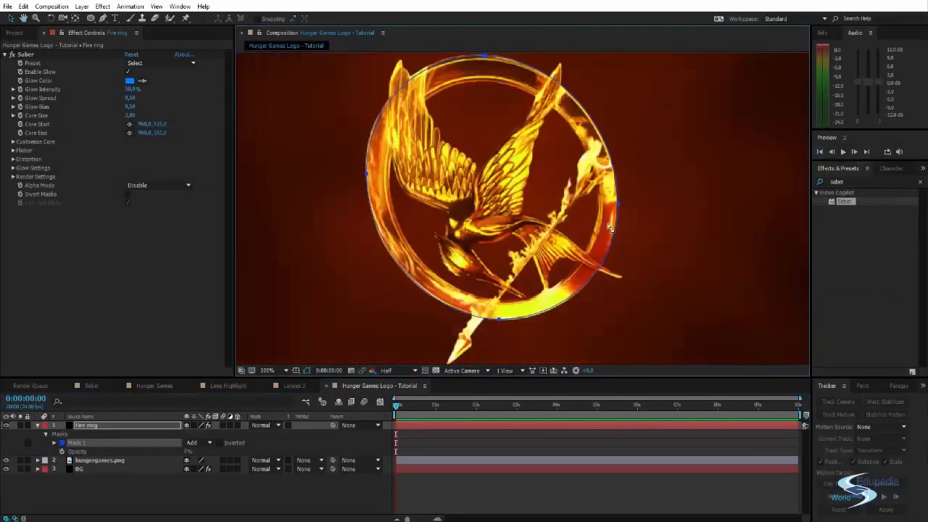
{"action": "left_click_drag", "start_coordinate": [568, 219], "coordinate": [603, 236]}
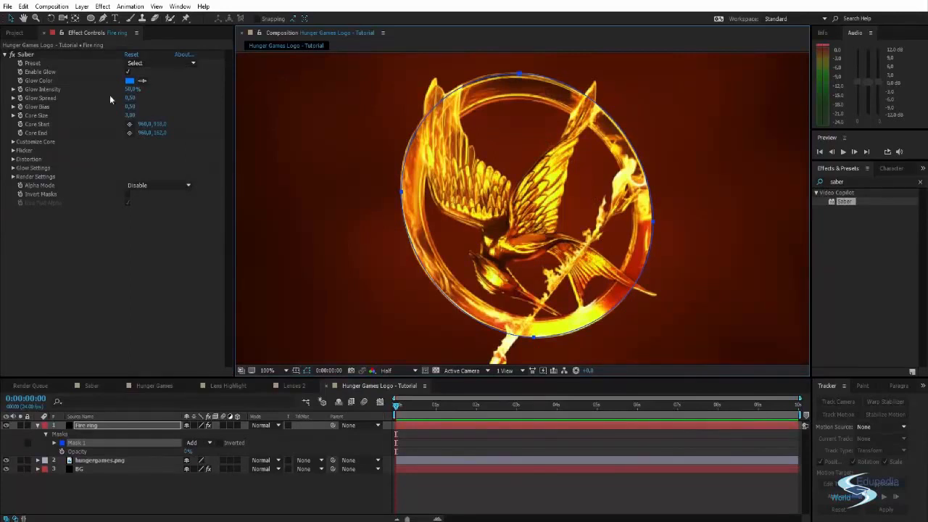
Step: Set the Fire ring layer's opacity to 100% and switch the Saber core type to Layer Masks
{"action": "left_click", "coordinate": [134, 423]}
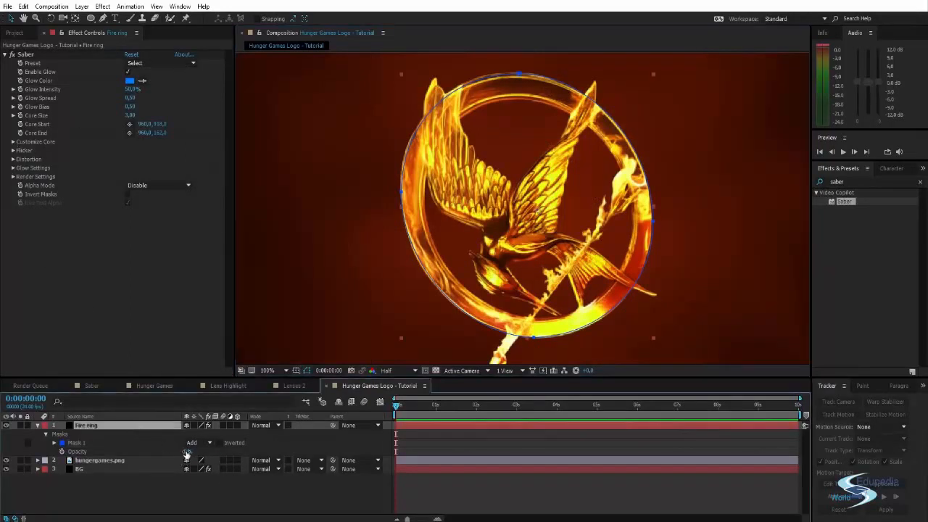
{"action": "left_click_drag", "start_coordinate": [186, 452], "coordinate": [398, 419]}
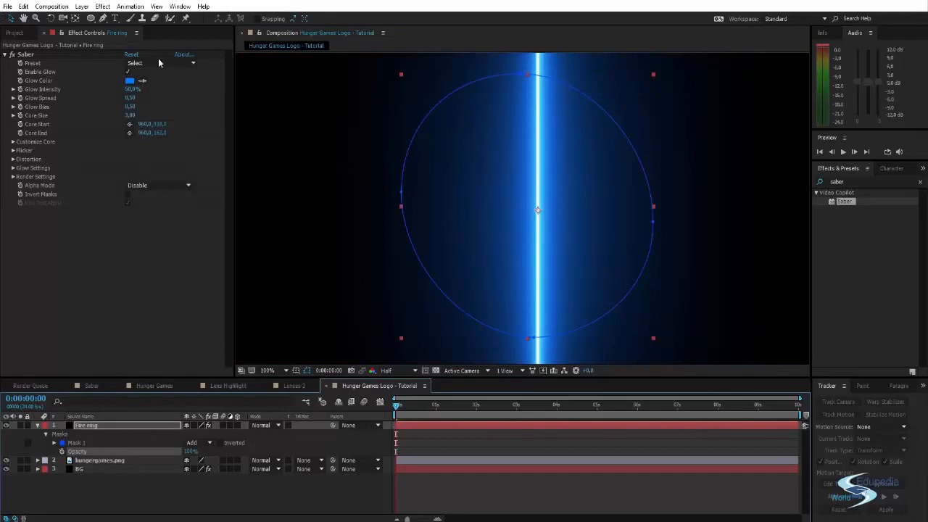
{"action": "left_click", "coordinate": [13, 142]}
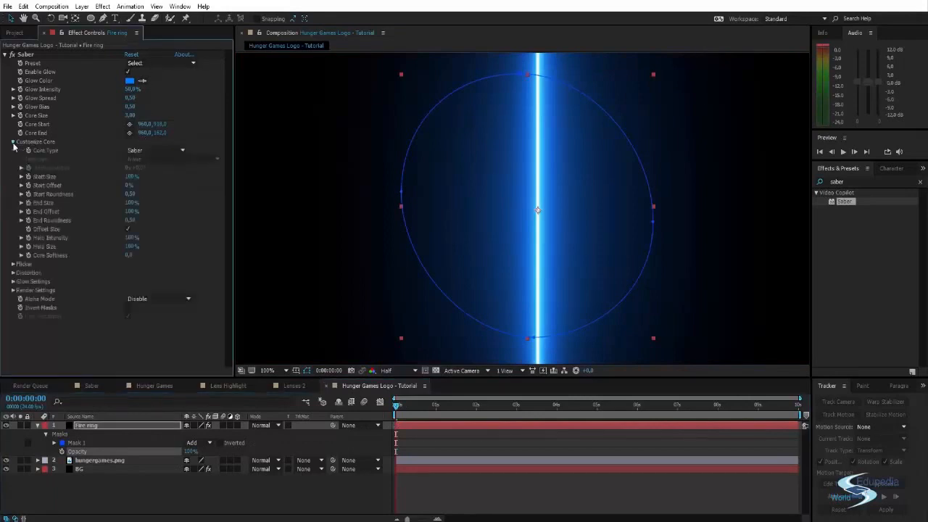
{"action": "left_click", "coordinate": [158, 152]}
{"action": "left_click", "coordinate": [158, 173]}
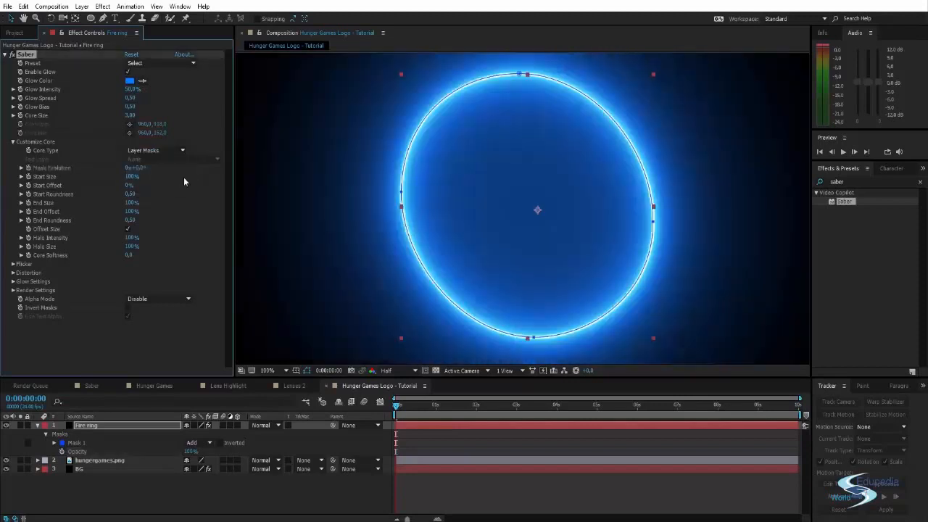
Step: Set the Fire ring layer's blending mode to Screen and check the glow over the logo
{"action": "left_click", "coordinate": [264, 426]}
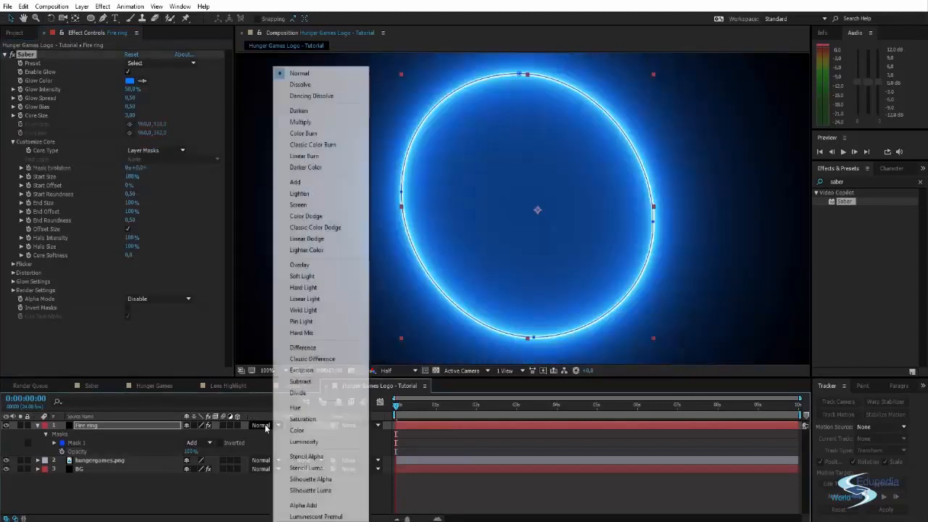
{"action": "left_click", "coordinate": [322, 205]}
{"action": "scroll", "coordinate": [464, 176], "scroll_direction": "down", "scroll_amount": 1}
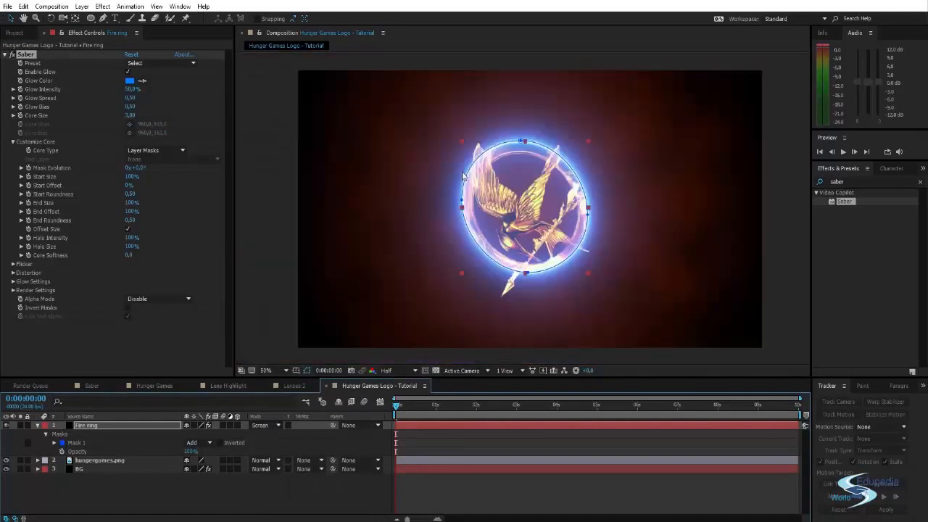
{"action": "mouse_move", "coordinate": [484, 207]}
{"action": "left_mouse_down"}
{"action": "mouse_move", "coordinate": [490, 181]}
{"action": "mouse_move", "coordinate": [499, 199]}
{"action": "left_mouse_up"}
{"action": "scroll", "coordinate": [501, 187], "scroll_direction": "up", "scroll_amount": 1}
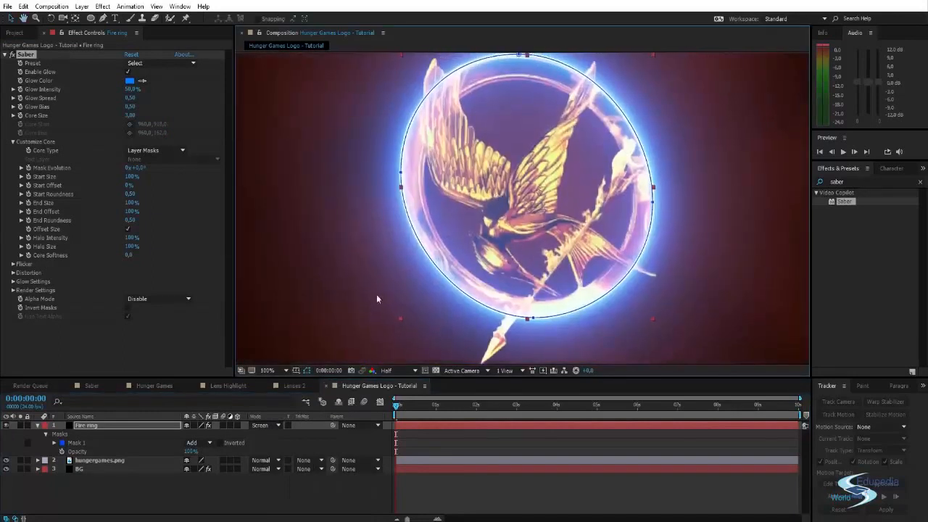
Step: Collapse the Fire ring layer's properties and move the layer below hungergames.png
{"action": "left_click", "coordinate": [37, 427]}
{"action": "left_click_drag", "start_coordinate": [87, 426], "coordinate": [85, 438]}
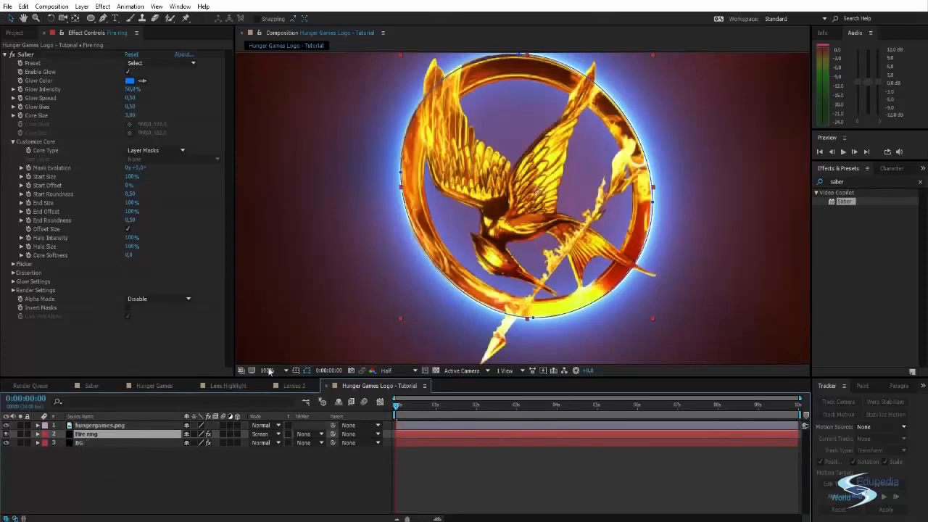
{"action": "scroll", "coordinate": [433, 228], "scroll_direction": "down", "scroll_amount": 1}
{"action": "left_click_drag", "start_coordinate": [433, 228], "coordinate": [464, 225]}
{"action": "scroll", "coordinate": [459, 230], "scroll_direction": "up", "scroll_amount": 1}
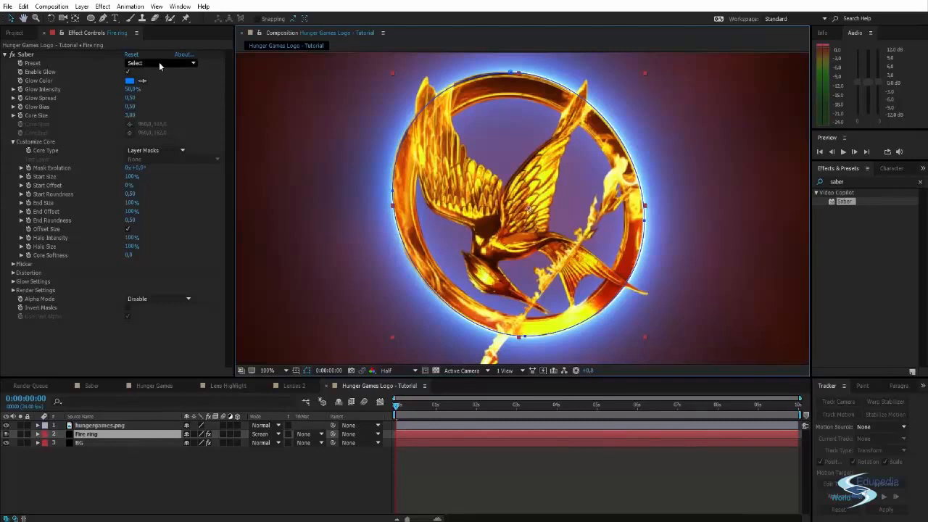
Step: Apply Saber's Hot preset to the Fire ring layer and preview the burning ring along the timeline
{"action": "left_click", "coordinate": [159, 62]}
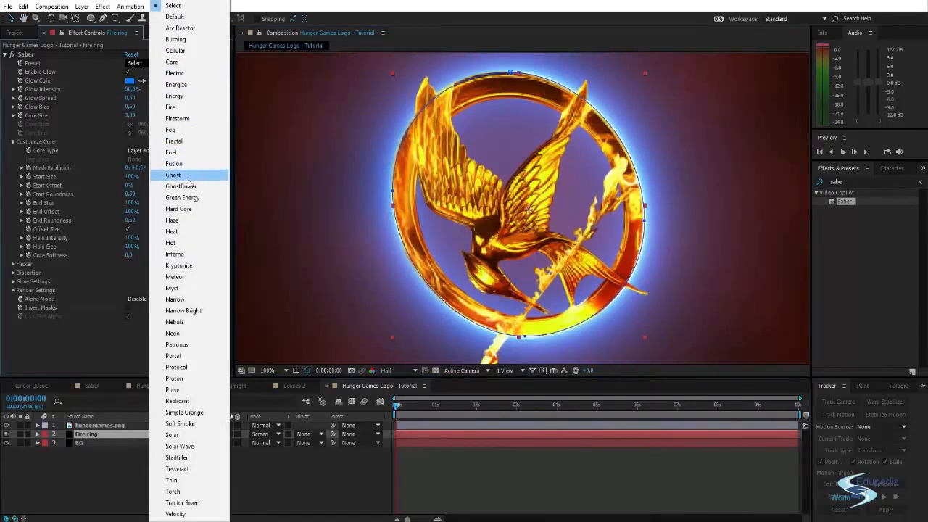
{"action": "left_click", "coordinate": [194, 244]}
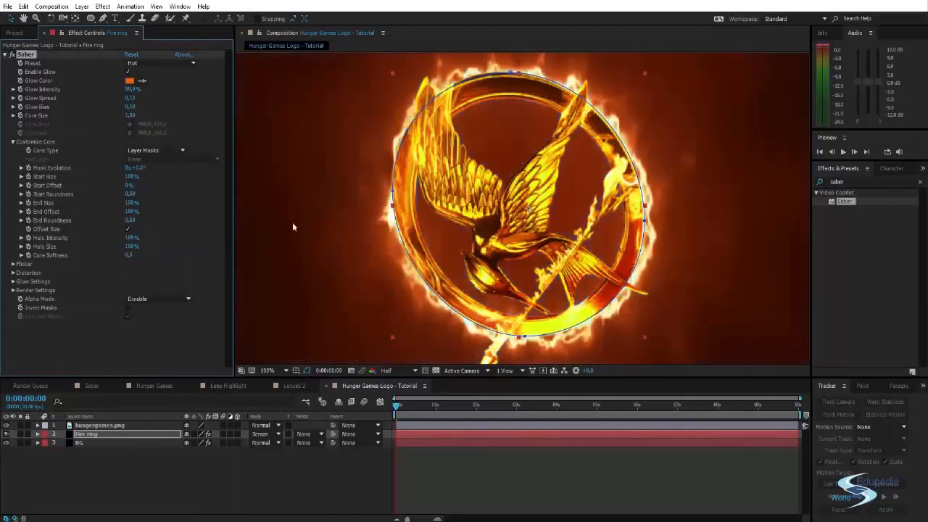
{"action": "scroll", "coordinate": [346, 214], "scroll_direction": "down", "scroll_amount": 2}
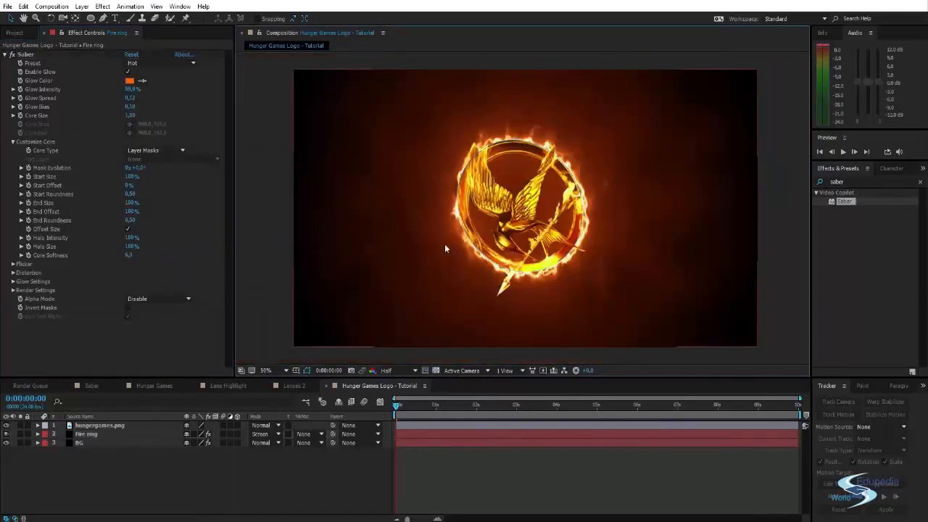
{"action": "key", "text": "space"}
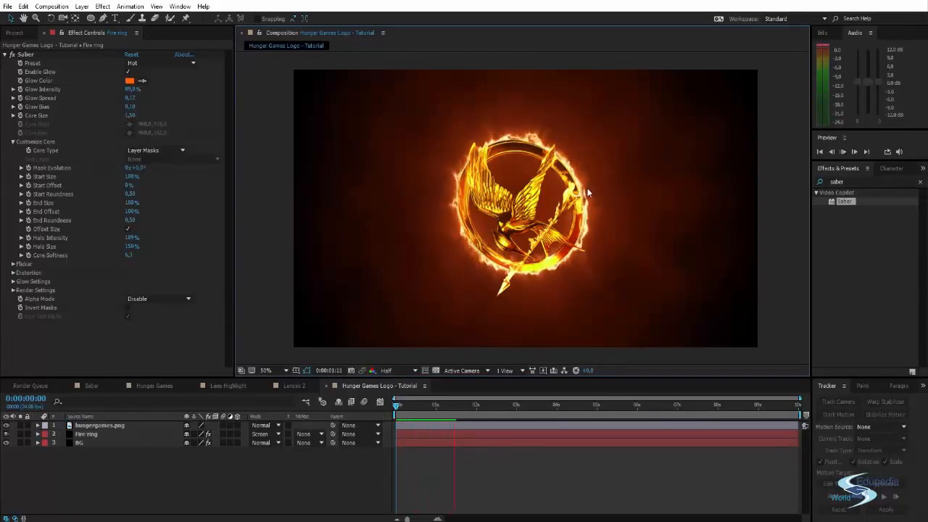
{"action": "left_click", "coordinate": [453, 406]}
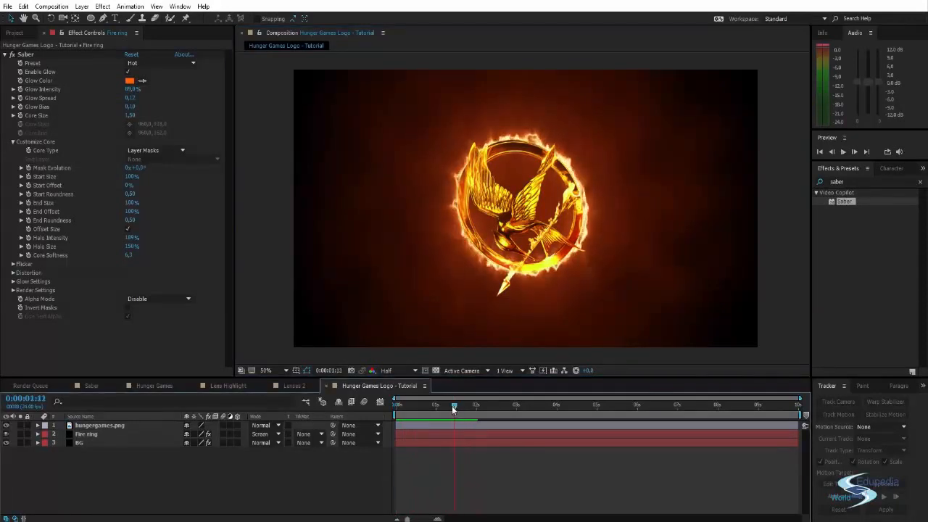
{"action": "left_click_drag", "start_coordinate": [452, 408], "coordinate": [474, 410]}
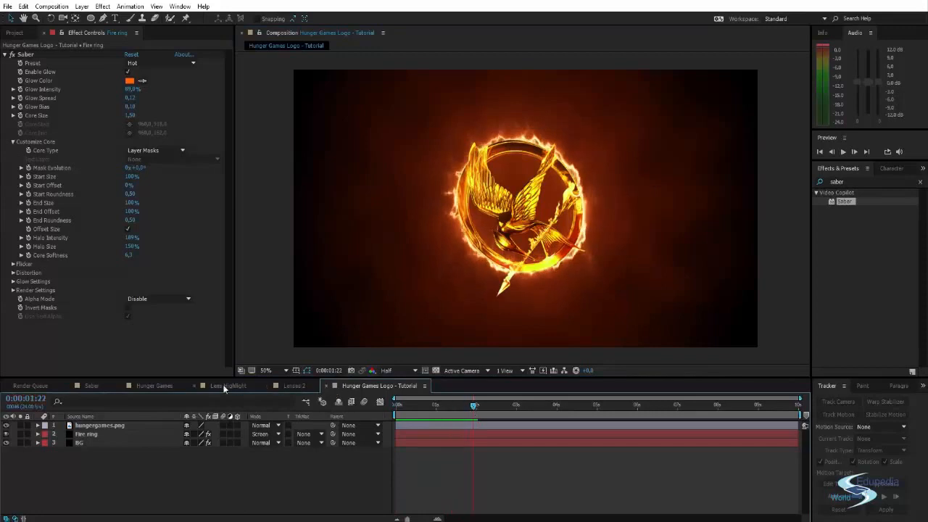
Step: Compare the fire ring in the tutorial composition with the finished Hunger Games composition at several points in time
{"action": "left_click", "coordinate": [152, 385]}
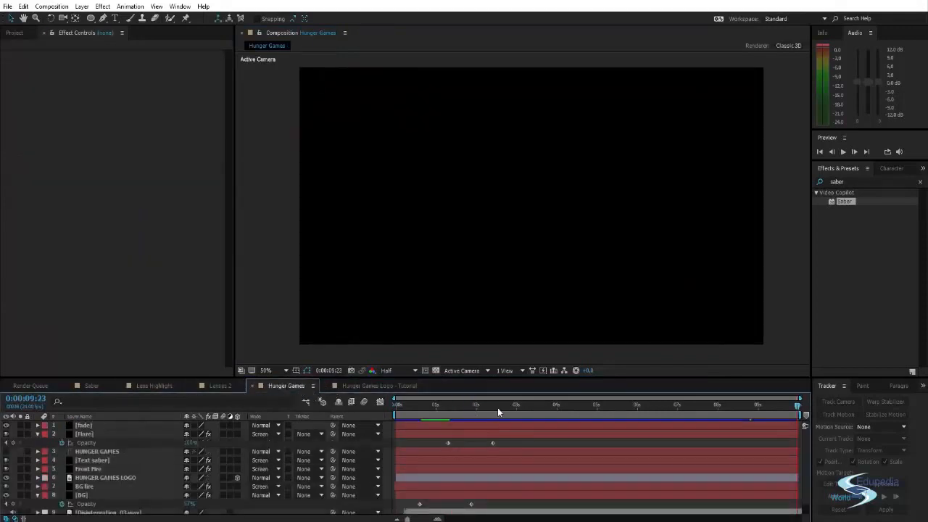
{"action": "left_click_drag", "start_coordinate": [497, 408], "coordinate": [600, 411]}
{"action": "left_click_drag", "start_coordinate": [645, 410], "coordinate": [631, 407]}
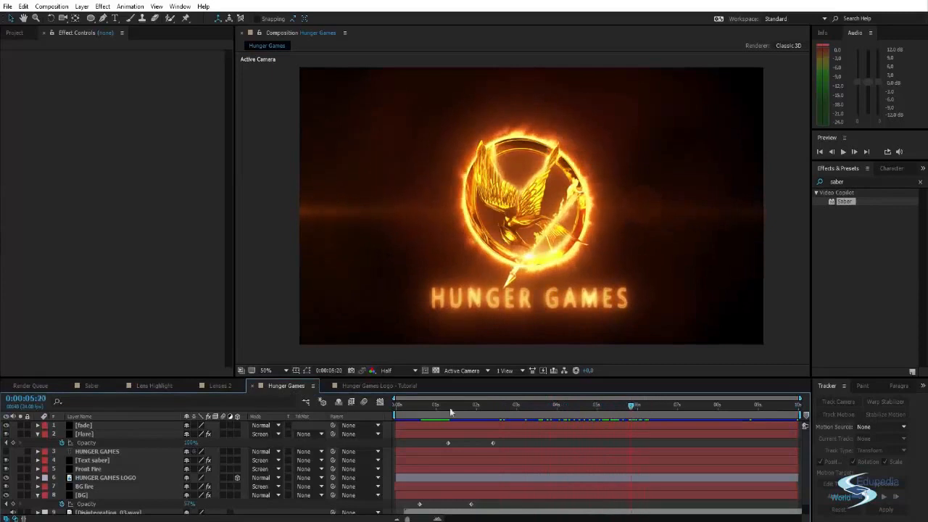
{"action": "left_click", "coordinate": [355, 386]}
{"action": "left_click", "coordinate": [556, 406]}
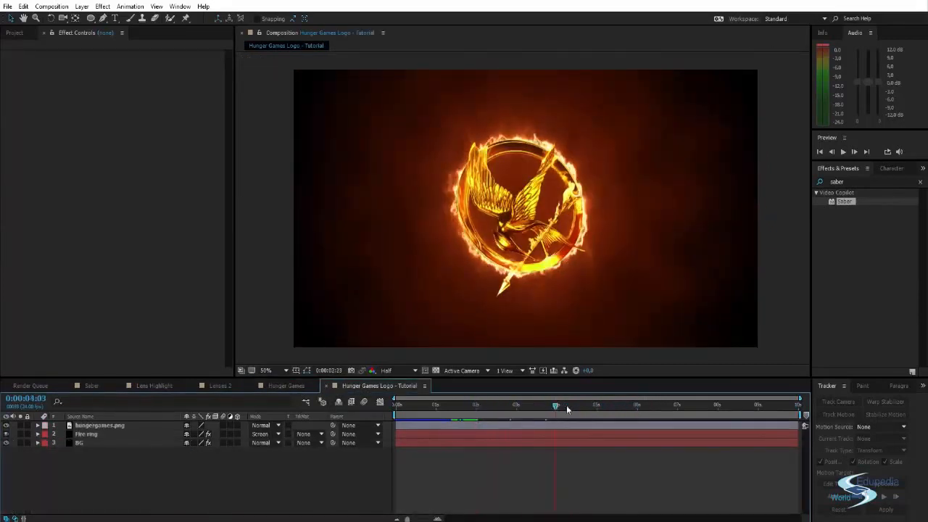
{"action": "scroll", "coordinate": [534, 235], "scroll_direction": "up", "scroll_amount": 2}
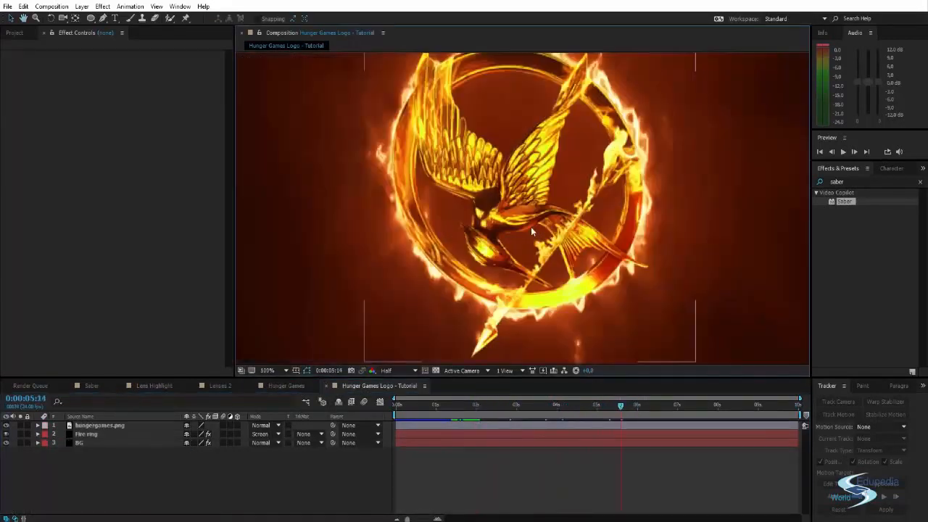
{"action": "scroll", "coordinate": [524, 223], "scroll_direction": "down", "scroll_amount": 1}
{"action": "key", "text": "v"}
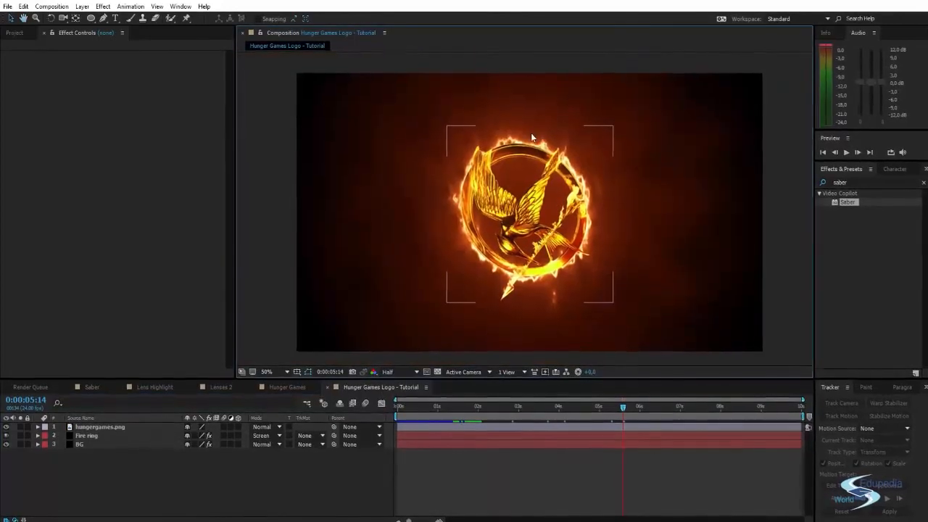
{"action": "left_click", "coordinate": [562, 153]}
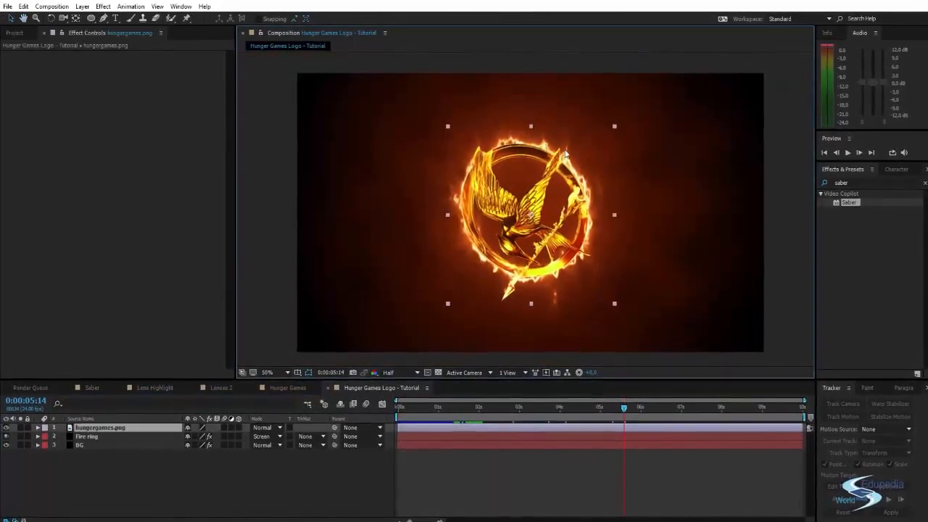
{"action": "left_click", "coordinate": [777, 157]}
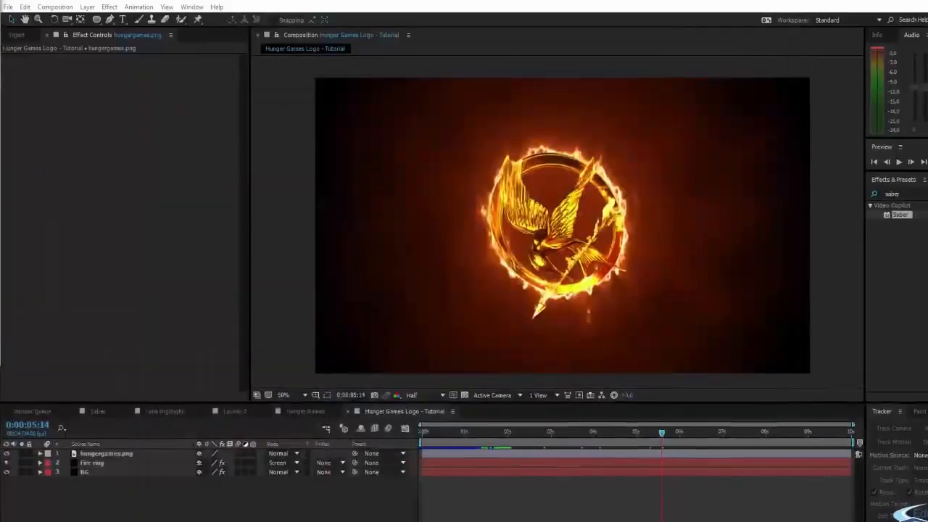
{"action": "left_click", "coordinate": [598, 204]}
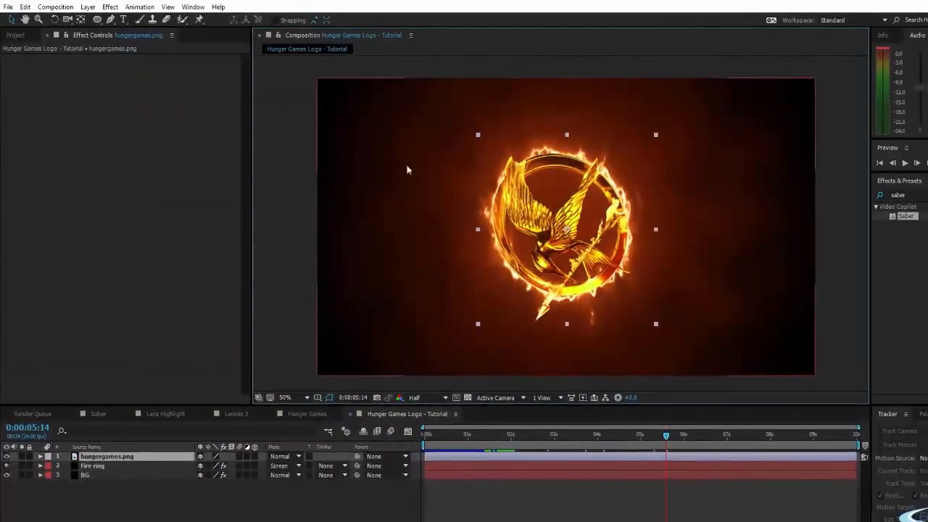
Step: Switch the Fire ring layer's Saber preset to Heat and check the glow at different times
{"action": "left_click", "coordinate": [93, 466]}
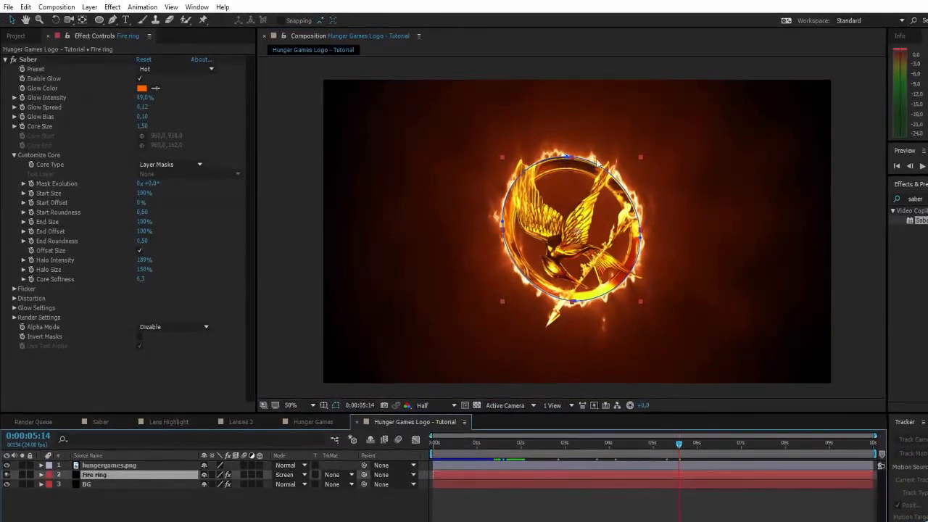
{"action": "left_click_drag", "start_coordinate": [635, 451], "coordinate": [602, 451]}
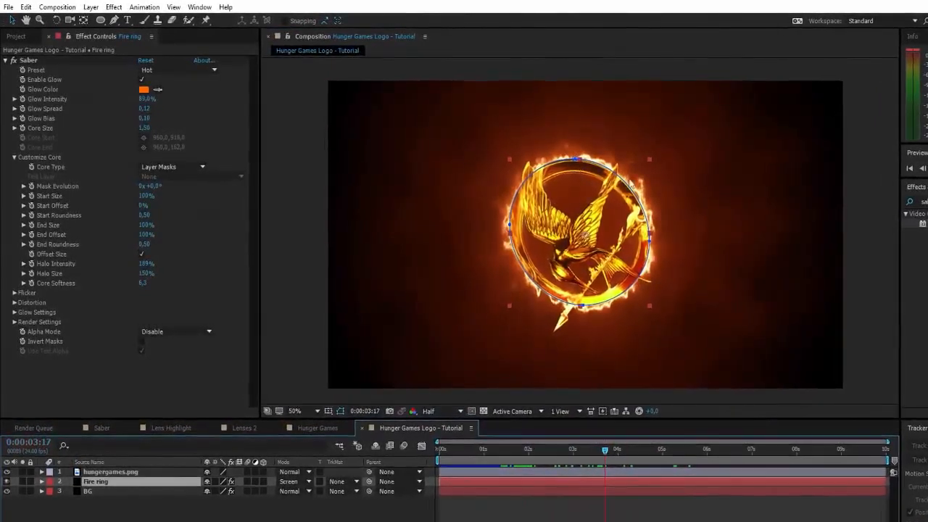
{"action": "left_click", "coordinate": [206, 70]}
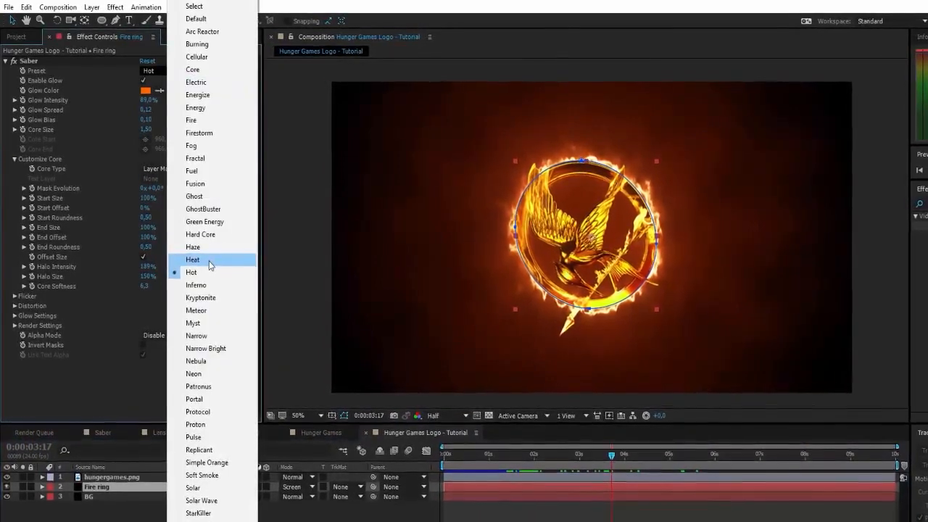
{"action": "left_click", "coordinate": [208, 262]}
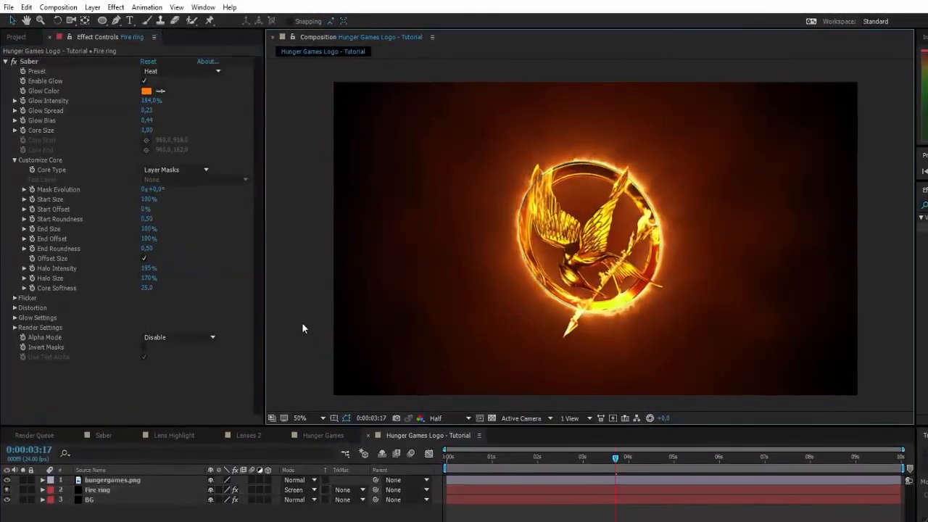
{"action": "left_click_drag", "start_coordinate": [615, 457], "coordinate": [763, 460]}
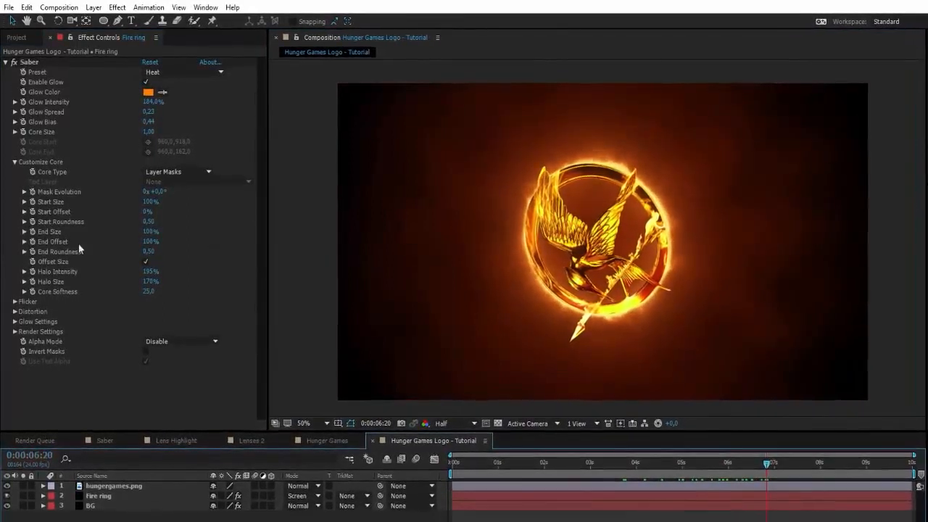
Step: Set Saber's glow distortion to a wind speed of 2.15 and a wind direction offset of 47°, and preview the animation
{"action": "left_click", "coordinate": [15, 312]}
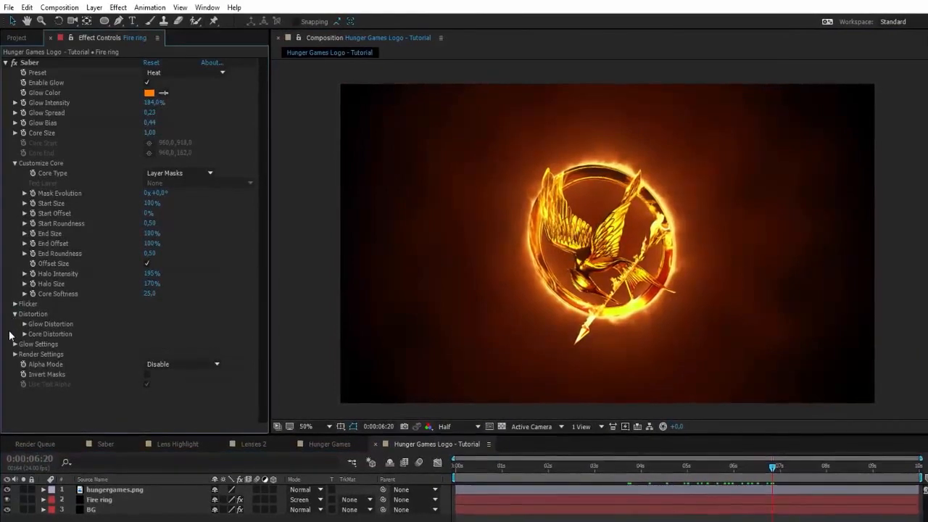
{"action": "left_click", "coordinate": [24, 324]}
{"action": "scroll", "coordinate": [25, 325], "scroll_direction": "down", "scroll_amount": 1}
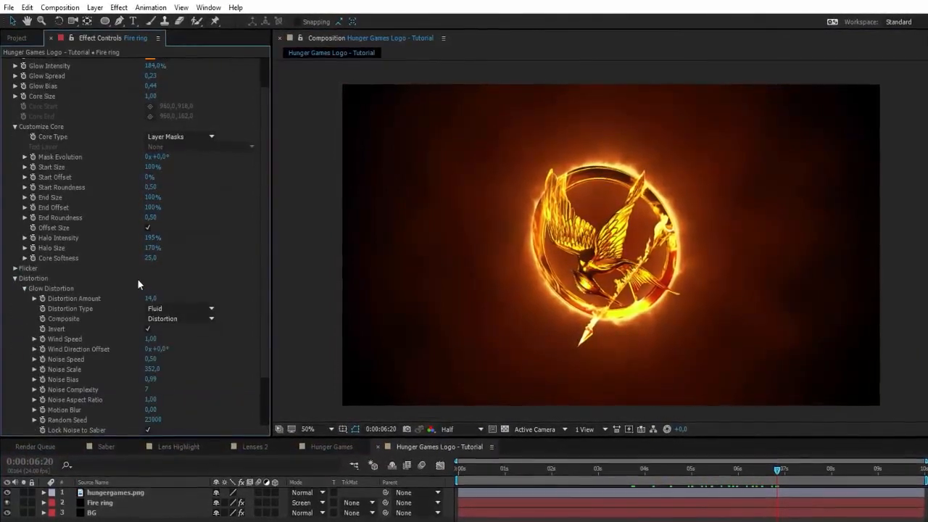
{"action": "scroll", "coordinate": [138, 273], "scroll_direction": "down", "scroll_amount": 2}
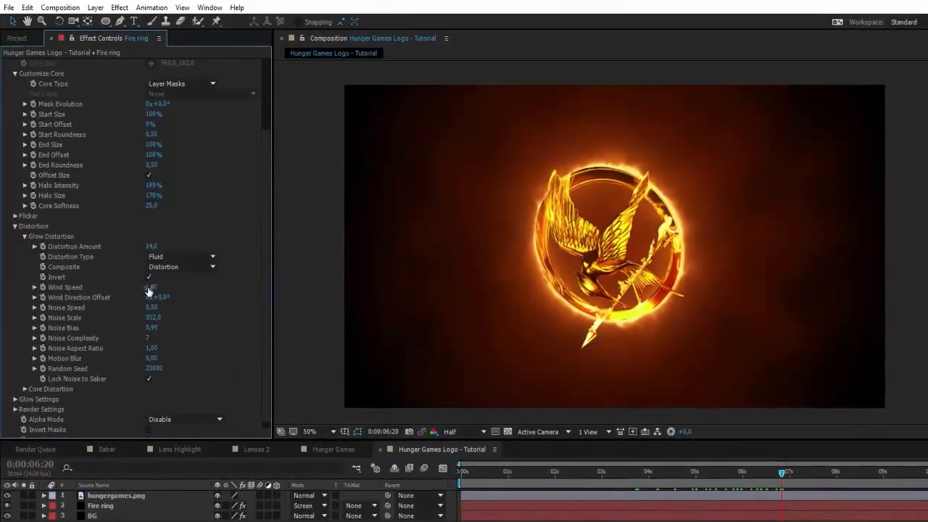
{"action": "left_click_drag", "start_coordinate": [149, 290], "coordinate": [166, 298]}
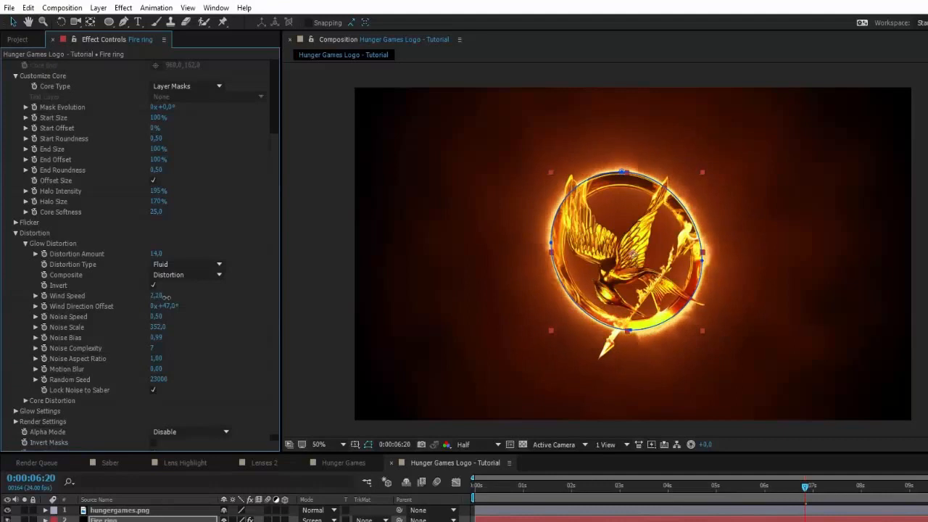
{"action": "left_click", "coordinate": [317, 281]}
{"action": "key", "text": "space"}
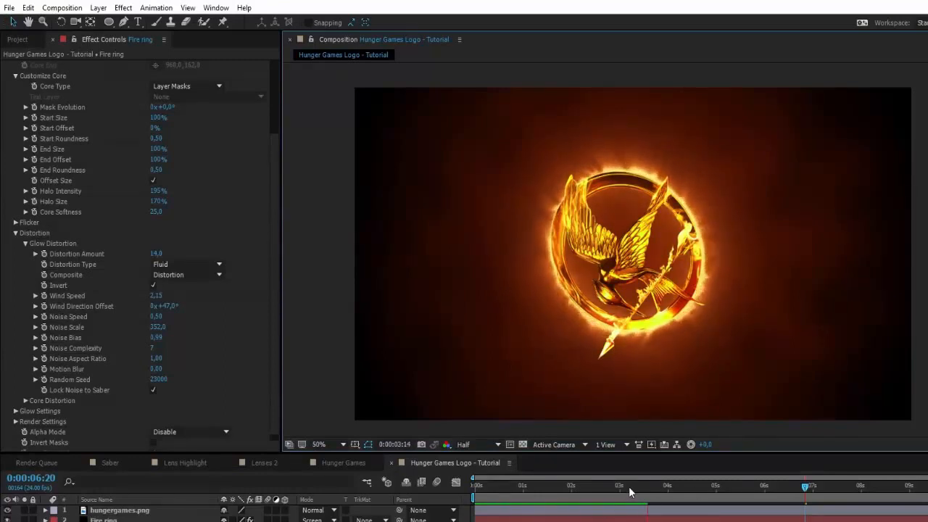
{"action": "mouse_move", "coordinate": [629, 487]}
{"action": "left_mouse_down"}
{"action": "mouse_move", "coordinate": [545, 493]}
{"action": "mouse_move", "coordinate": [627, 479]}
{"action": "left_mouse_up"}
Step: Set Saber's glow intensity to 367%, glow spread to 0.39, glow bias to 0.82 and core size to 0.70, and preview the glow
{"action": "scroll", "coordinate": [235, 208], "scroll_direction": "up", "scroll_amount": 4}
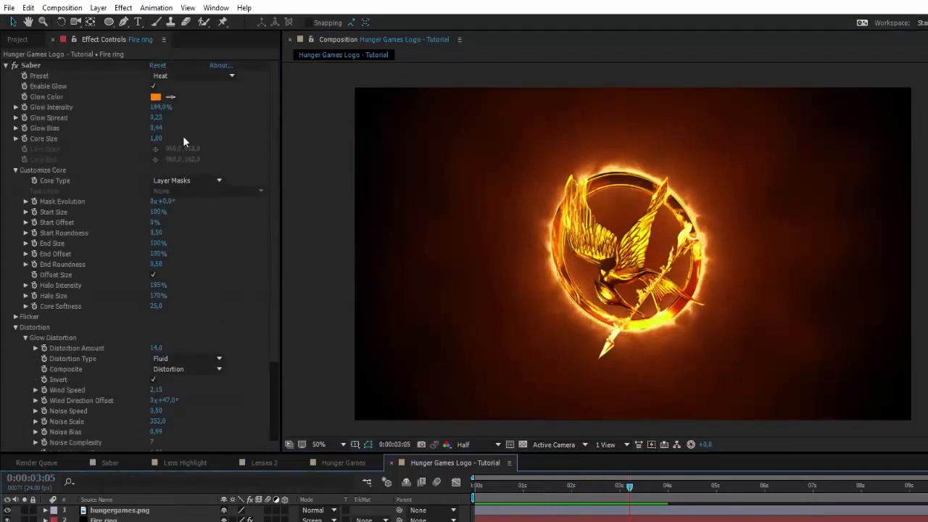
{"action": "left_click", "coordinate": [158, 108]}
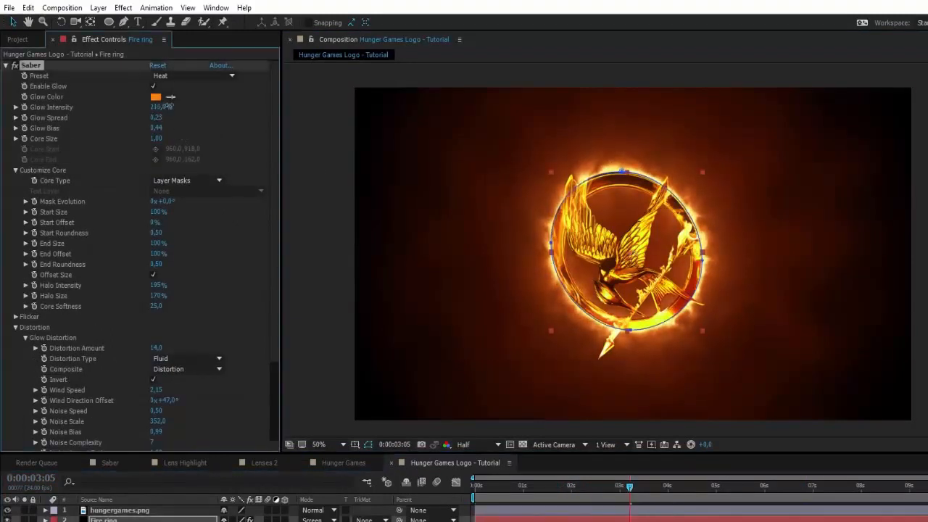
{"action": "left_click_drag", "start_coordinate": [172, 98], "coordinate": [181, 97]}
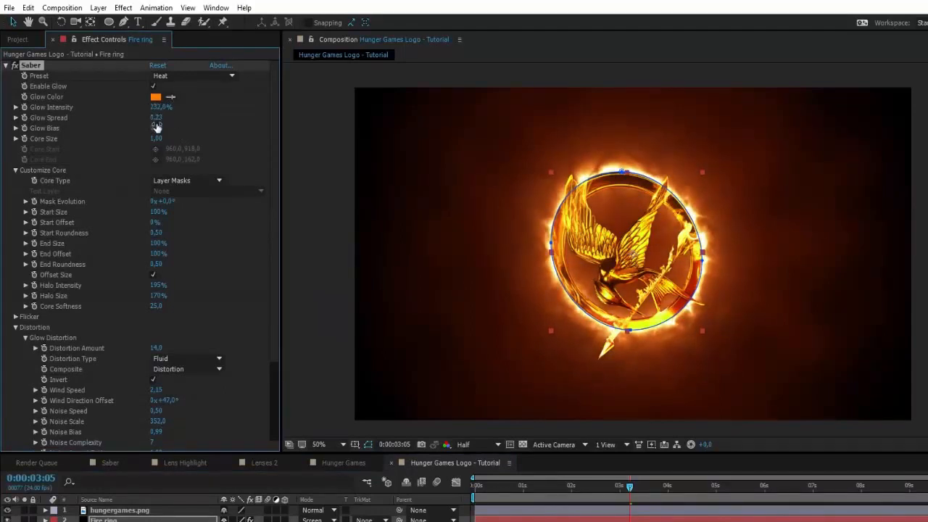
{"action": "left_click_drag", "start_coordinate": [156, 119], "coordinate": [150, 117]}
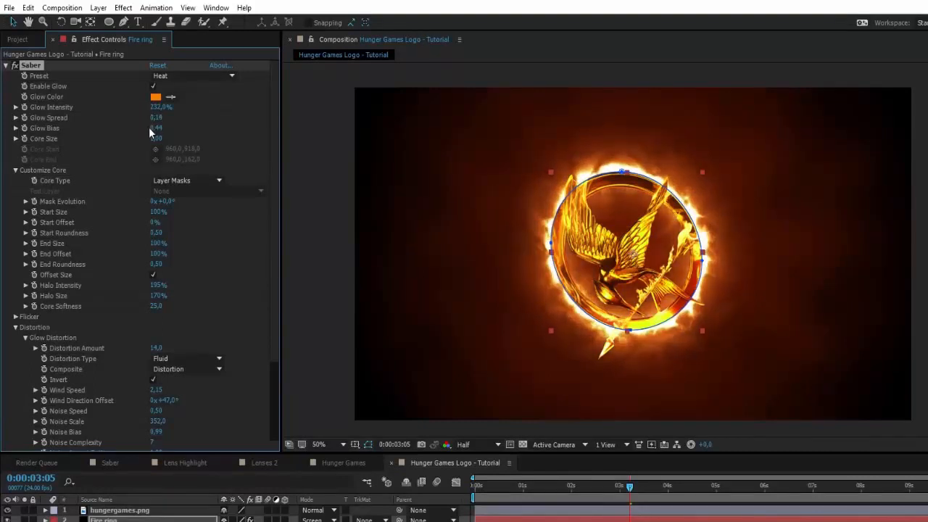
{"action": "left_click_drag", "start_coordinate": [161, 120], "coordinate": [150, 135]}
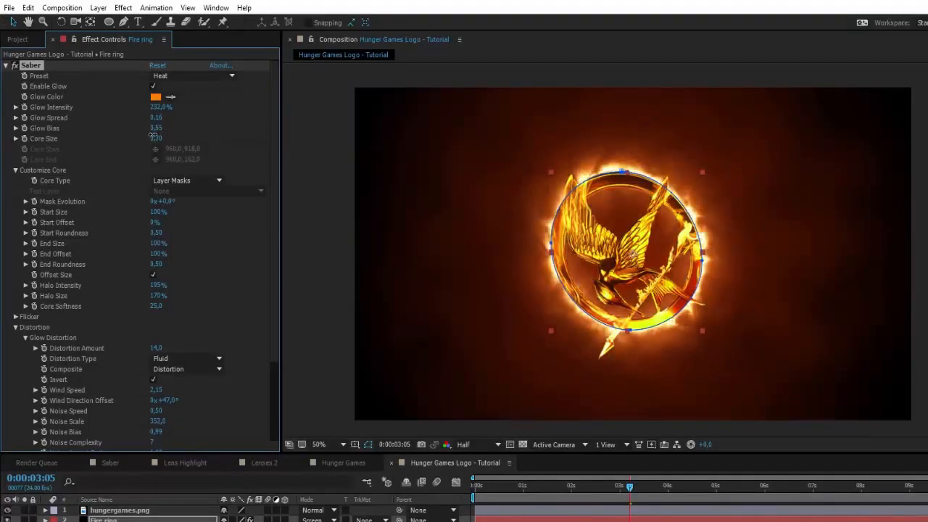
{"action": "left_click", "coordinate": [319, 176]}
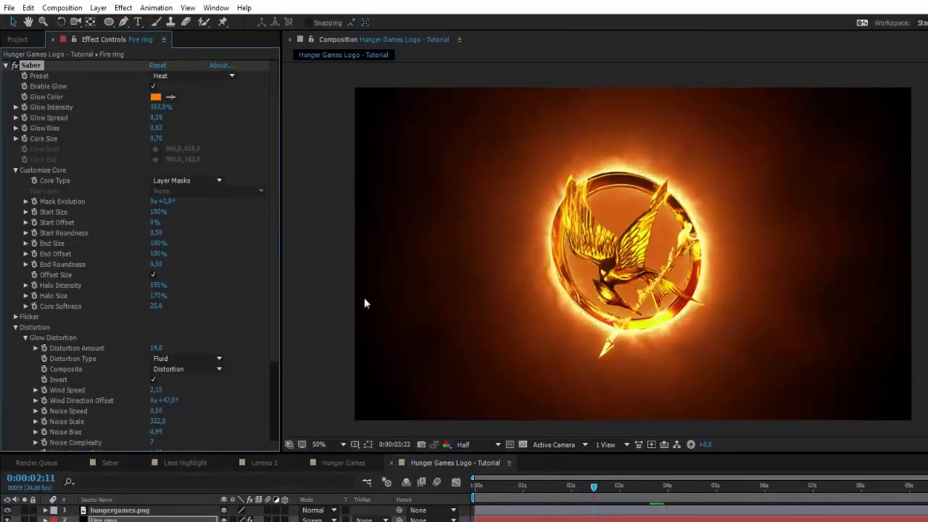
{"action": "left_click", "coordinate": [573, 487]}
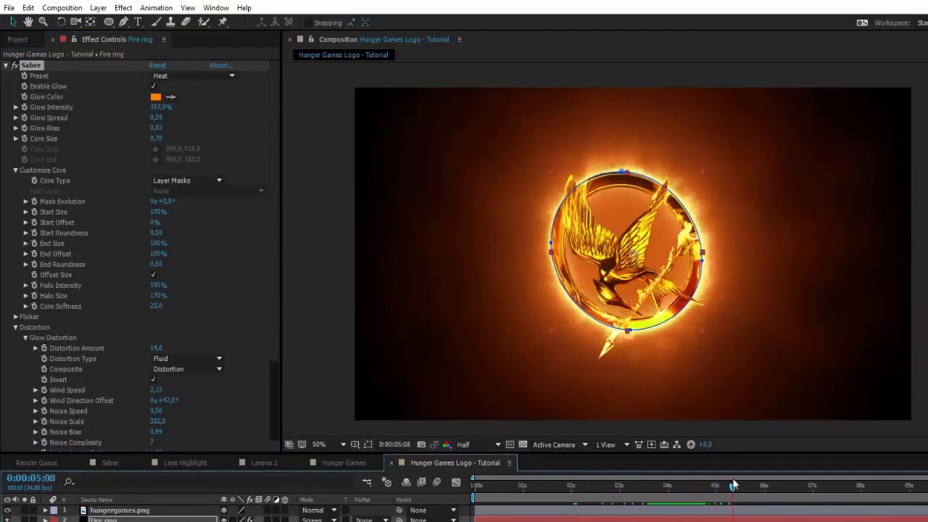
{"action": "left_click_drag", "start_coordinate": [733, 485], "coordinate": [815, 466]}
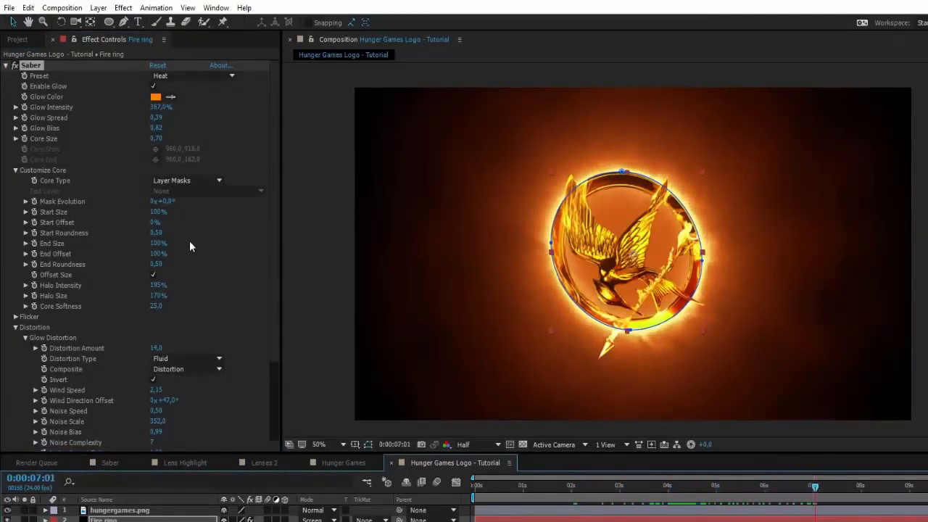
Step: Increase the Fire ring's glow distortion amount to 34, keeping the noise scale at 352
{"action": "scroll", "coordinate": [214, 260], "scroll_direction": "down", "scroll_amount": 2}
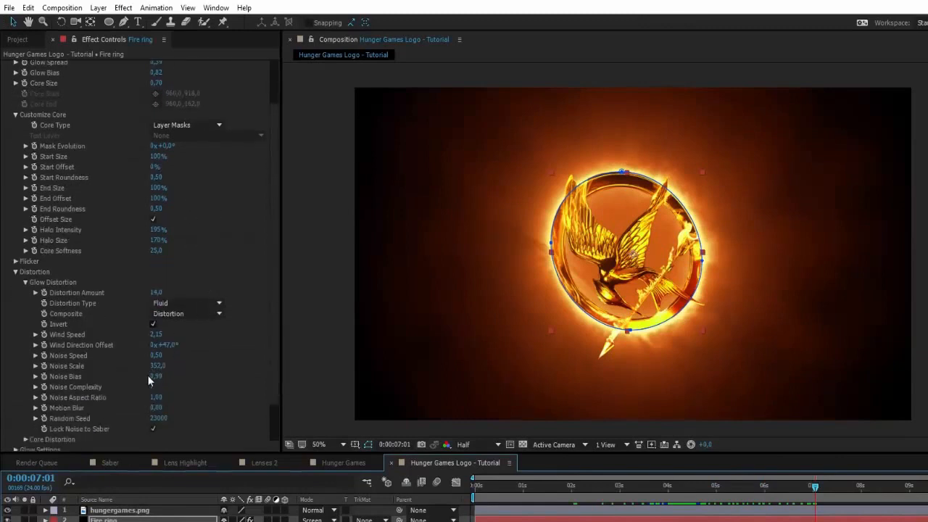
{"action": "left_click_drag", "start_coordinate": [157, 366], "coordinate": [167, 365]}
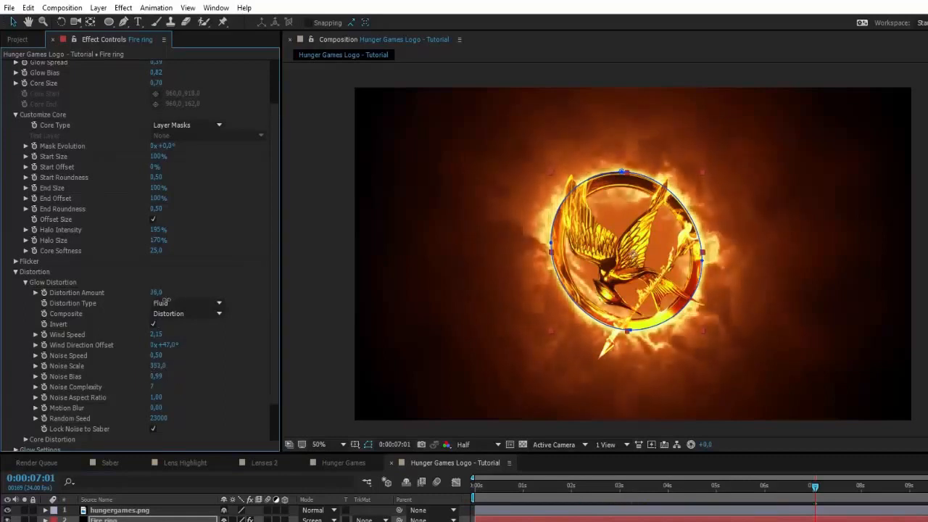
{"action": "left_click_drag", "start_coordinate": [156, 293], "coordinate": [148, 302]}
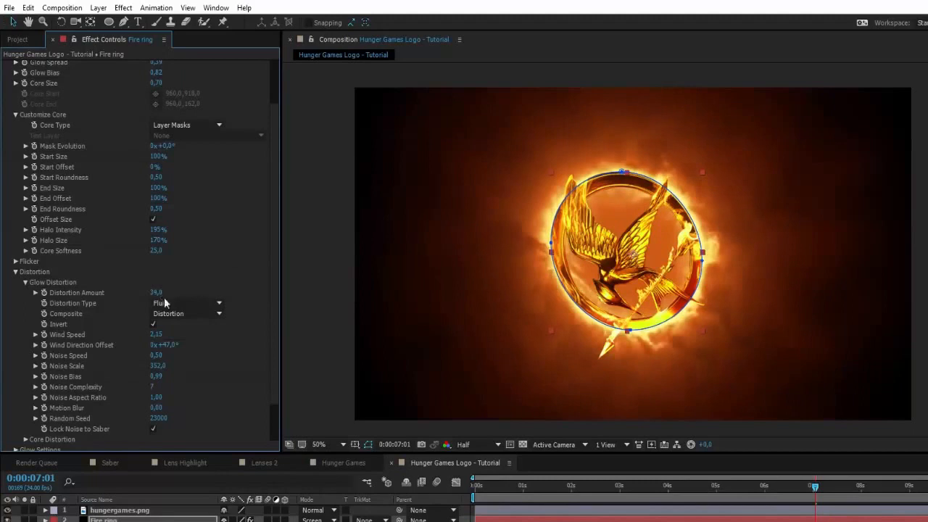
Step: Set the Fire ring's glow distortion amount to 47 and glow bias to 0.55, and compare the result with the Hunger Games composition
{"action": "key", "text": "space"}
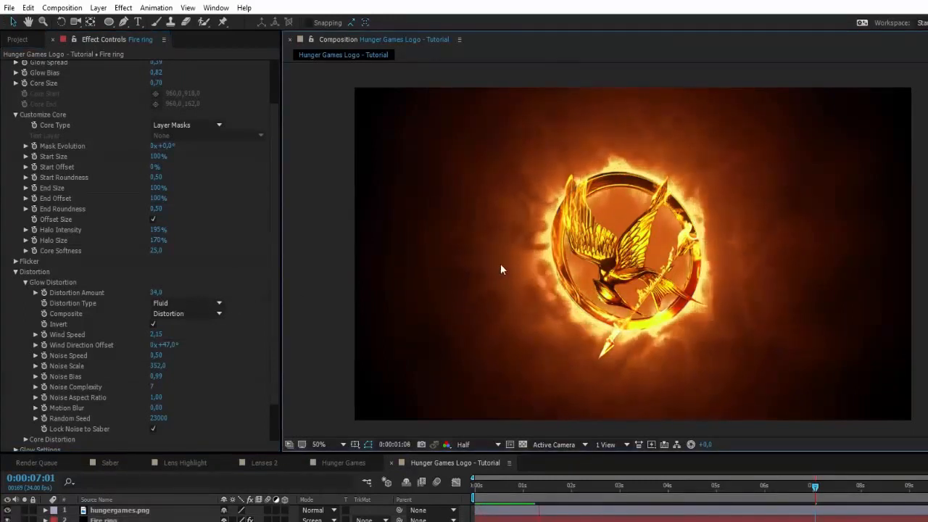
{"action": "mouse_move", "coordinate": [155, 292]}
{"action": "left_mouse_down"}
{"action": "mouse_move", "coordinate": [168, 291]}
{"action": "mouse_move", "coordinate": [155, 291]}
{"action": "left_mouse_up"}
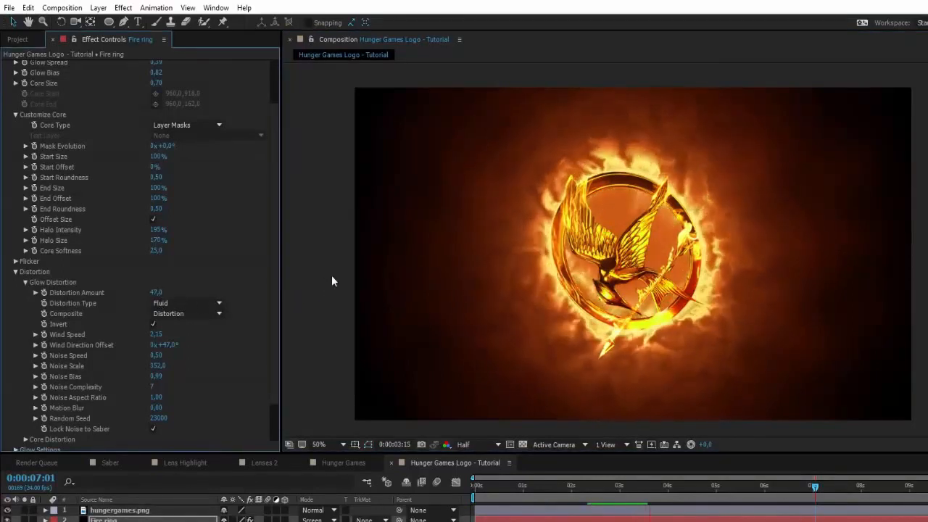
{"action": "scroll", "coordinate": [199, 162], "scroll_direction": "up", "scroll_amount": 3}
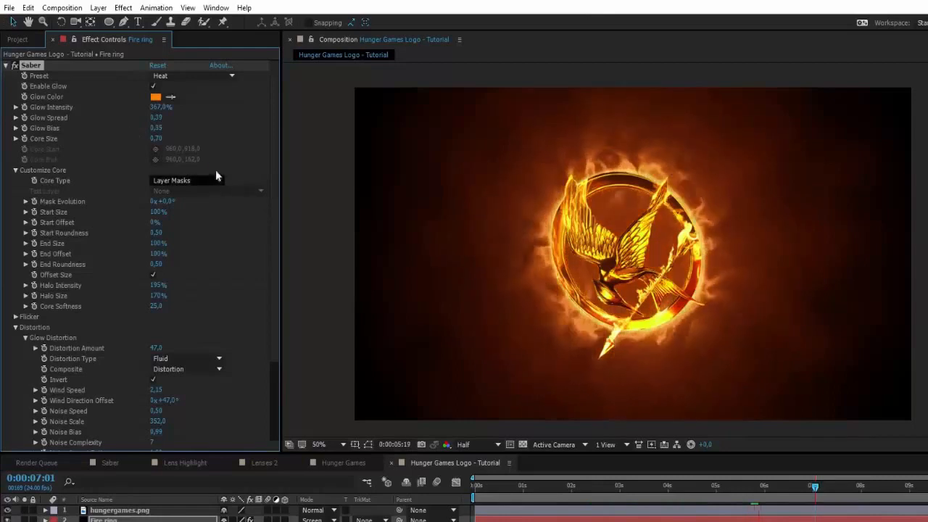
{"action": "left_click_drag", "start_coordinate": [162, 127], "coordinate": [168, 126]}
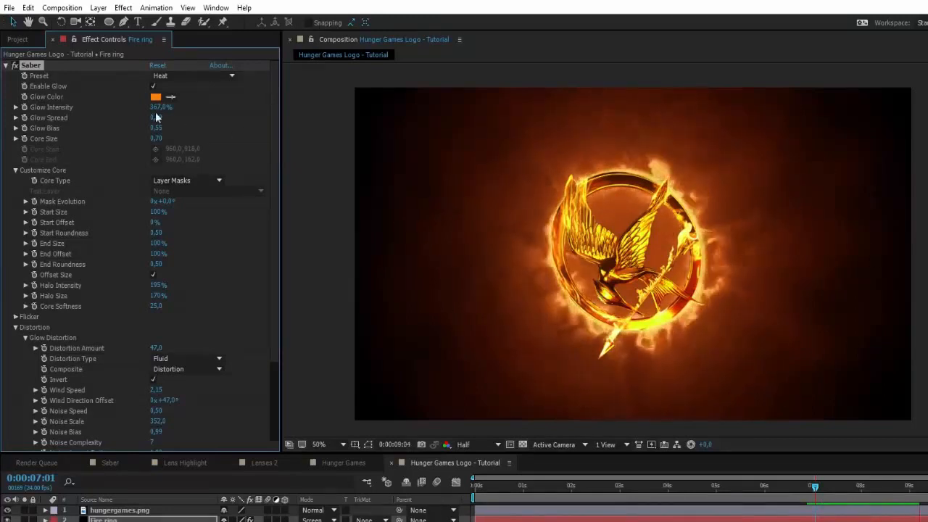
{"action": "left_click", "coordinate": [341, 464]}
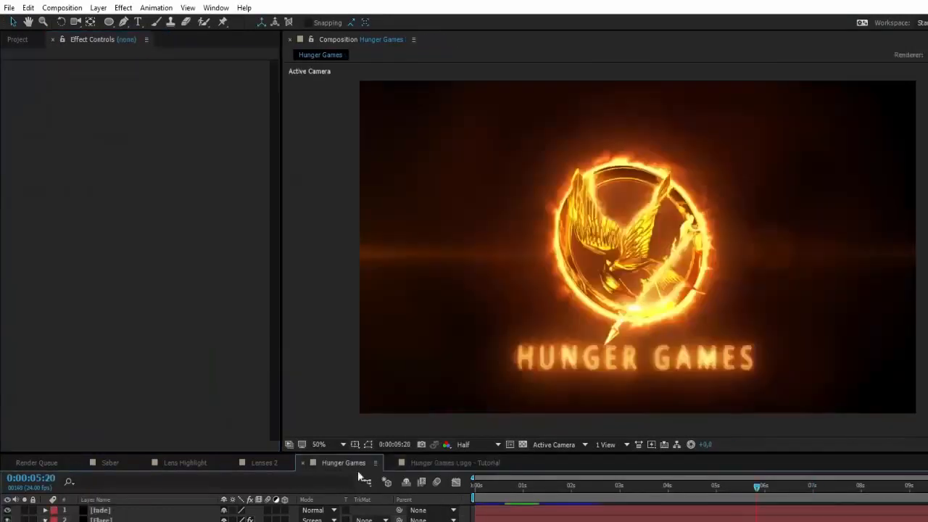
{"action": "left_click", "coordinate": [440, 462]}
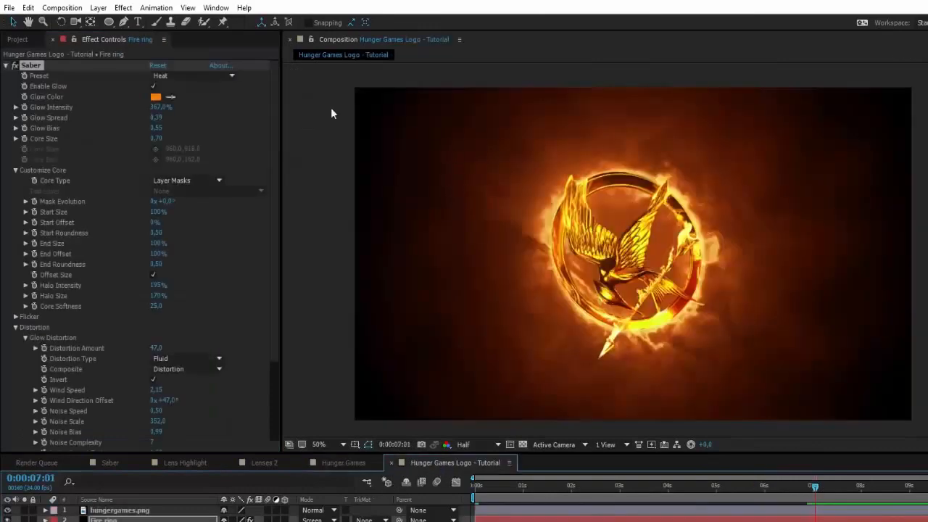
Step: Set Saber's glow intensity to 470%, glow spread to 0.27, glow bias to 0.43 and core size to 0.80 on the Fire ring
{"action": "left_click_drag", "start_coordinate": [155, 107], "coordinate": [253, 102]}
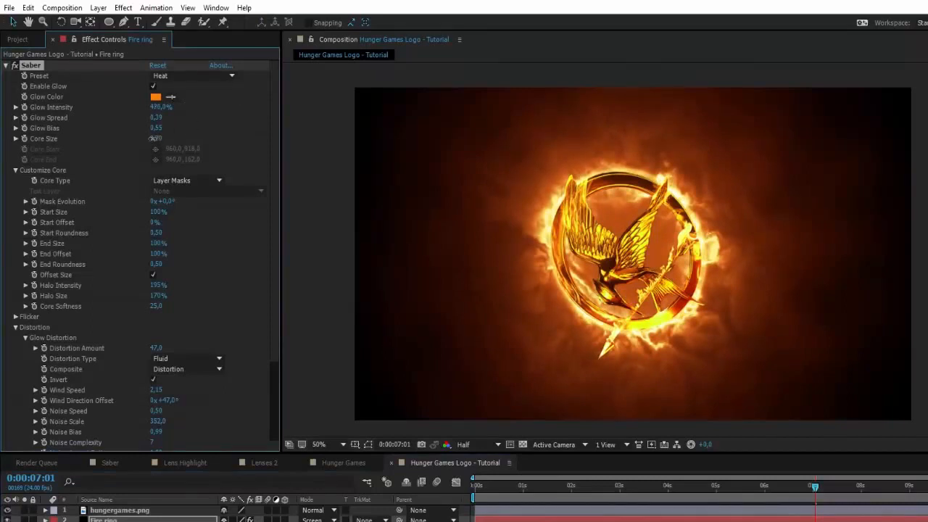
{"action": "left_click_drag", "start_coordinate": [152, 138], "coordinate": [151, 118]}
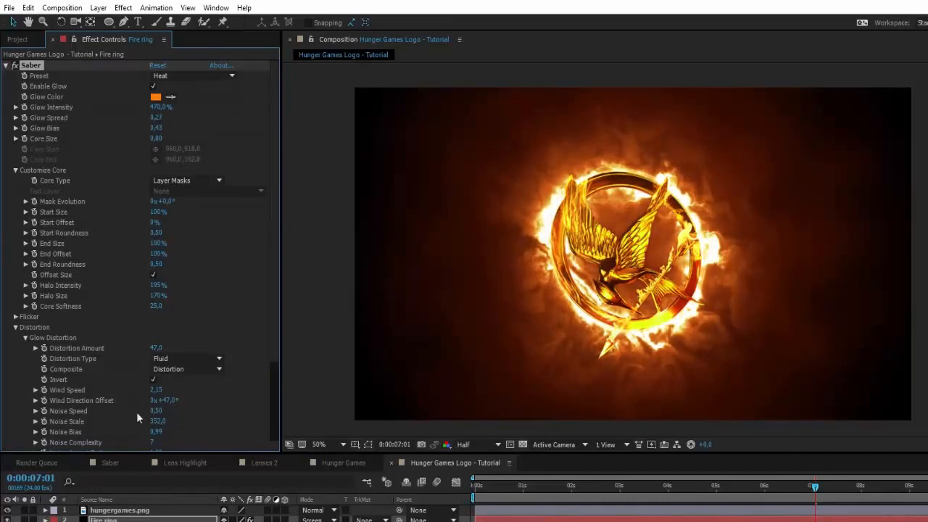
Step: Lower the BG layer's opacity to 54% and check the darker background at different times
{"action": "left_click", "coordinate": [119, 521]}
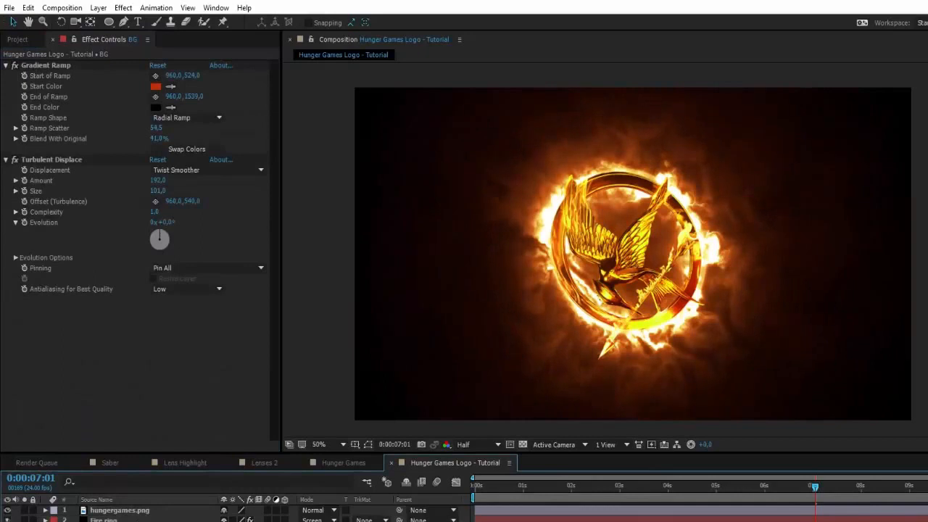
{"action": "key", "text": "space"}
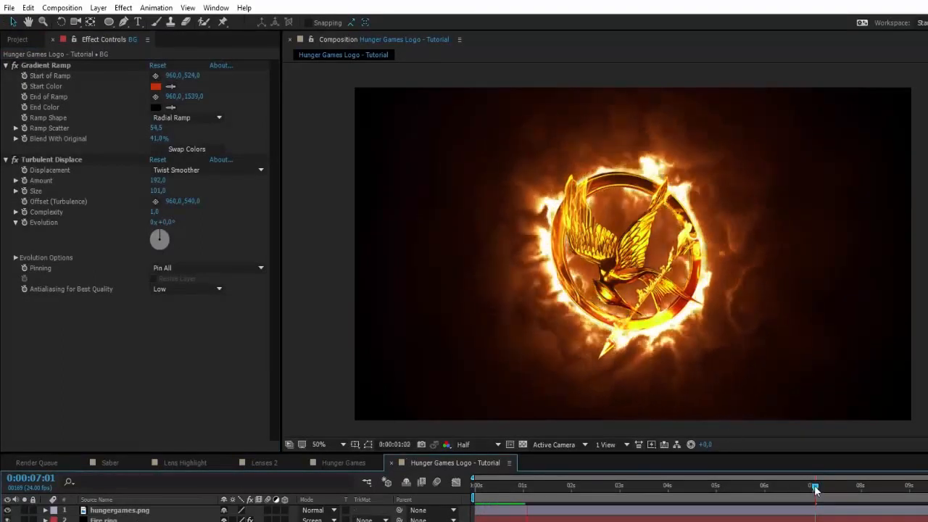
{"action": "left_click_drag", "start_coordinate": [815, 487], "coordinate": [781, 487]}
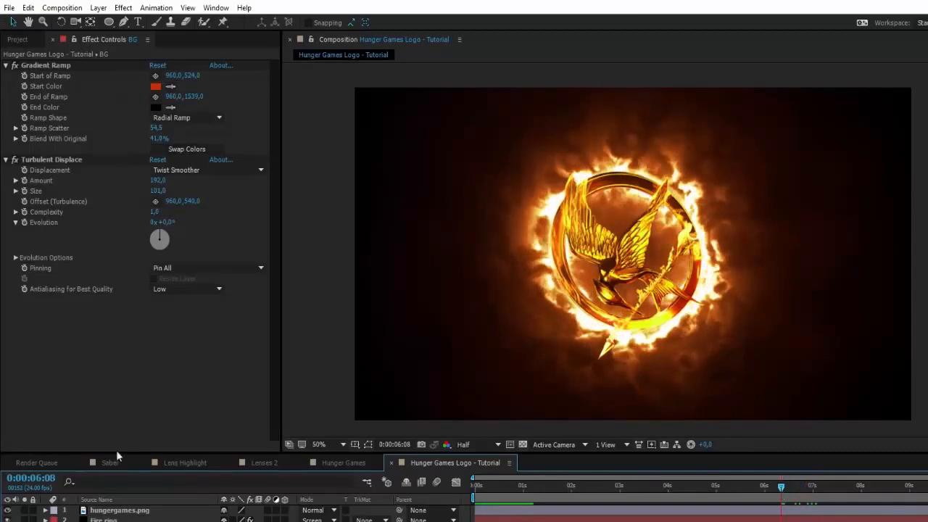
Step: Set the Fire ring's glow intensity to 366%, glow spread to 0.39, glow bias to 0.36 and core size to 1.00, previewing in between
{"action": "left_click", "coordinate": [109, 519]}
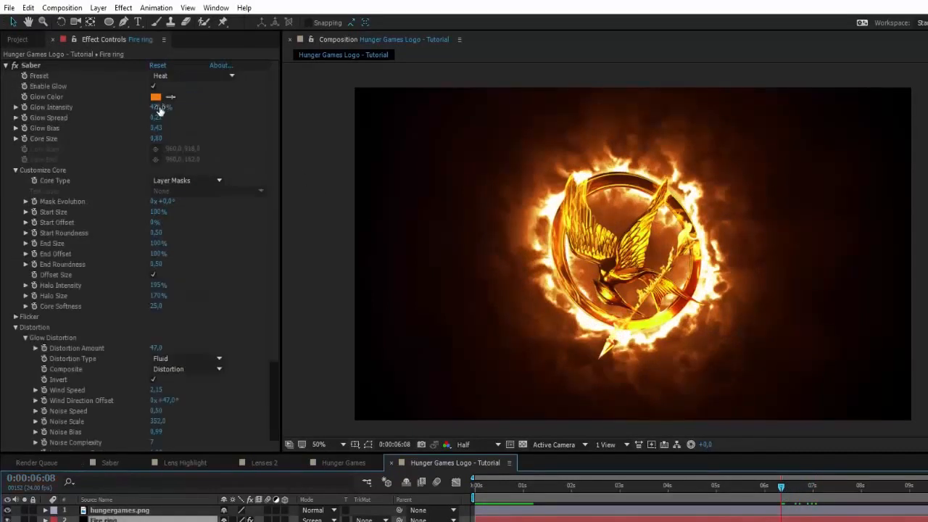
{"action": "mouse_move", "coordinate": [161, 109]}
{"action": "left_mouse_down"}
{"action": "mouse_move", "coordinate": [128, 111]}
{"action": "mouse_move", "coordinate": [155, 128]}
{"action": "mouse_move", "coordinate": [154, 138]}
{"action": "mouse_move", "coordinate": [158, 116]}
{"action": "left_mouse_up"}
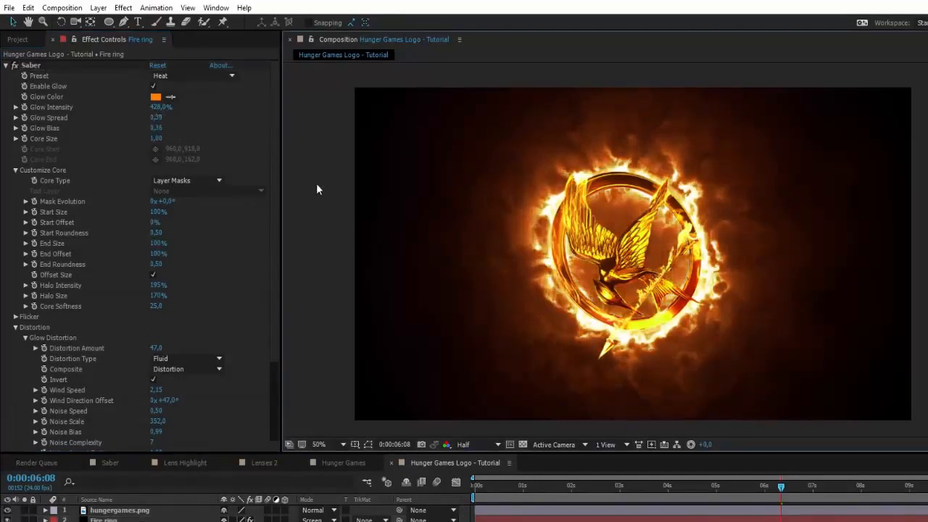
{"action": "key", "text": "space"}
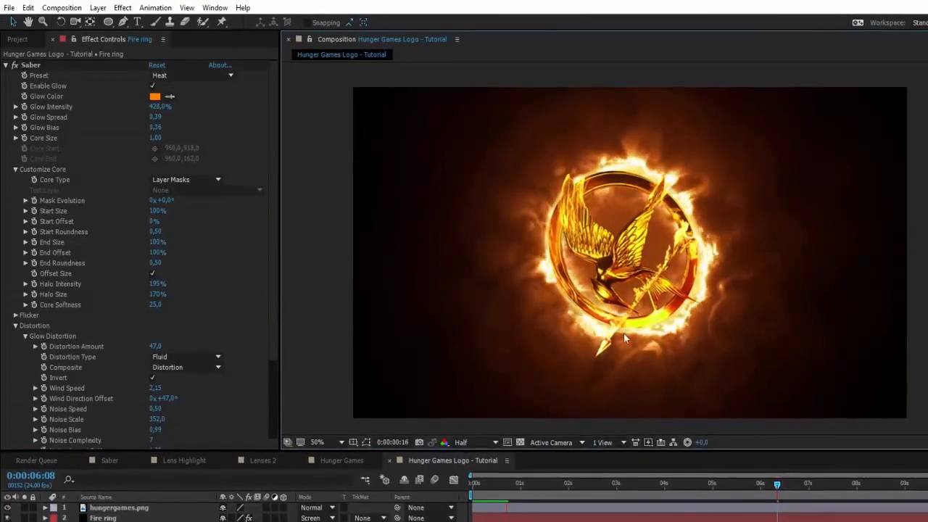
{"action": "left_click_drag", "start_coordinate": [757, 479], "coordinate": [723, 481]}
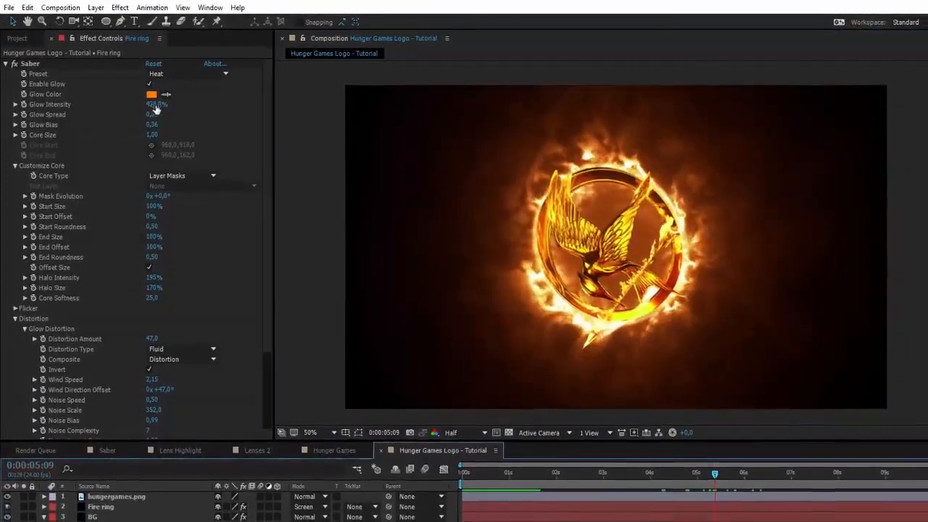
{"action": "left_click_drag", "start_coordinate": [156, 105], "coordinate": [122, 108]}
Step: Examine the fire ring and the logo's details up close at several points in the timeline
{"action": "left_click", "coordinate": [316, 209]}
{"action": "left_click_drag", "start_coordinate": [683, 468], "coordinate": [580, 470]}
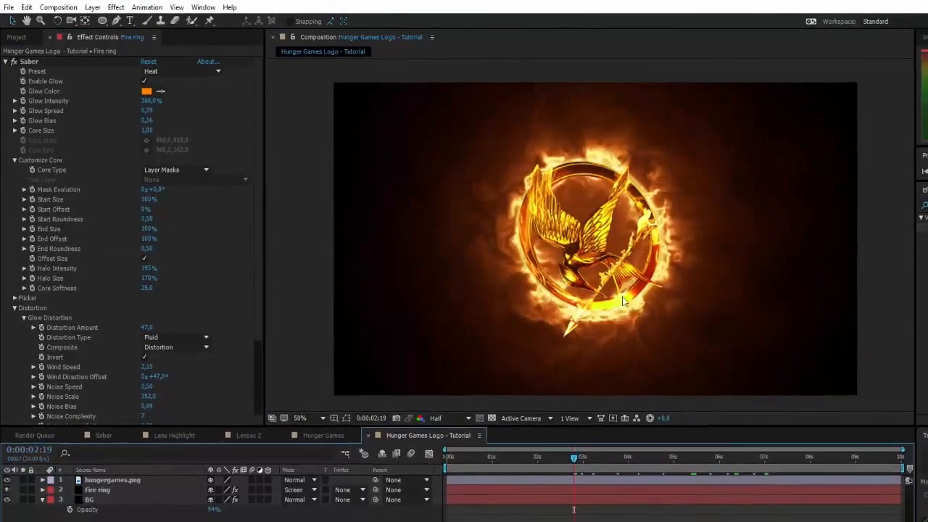
{"action": "scroll", "coordinate": [614, 239], "scroll_direction": "up", "scroll_amount": 1}
{"action": "scroll", "coordinate": [596, 222], "scroll_direction": "down", "scroll_amount": 1}
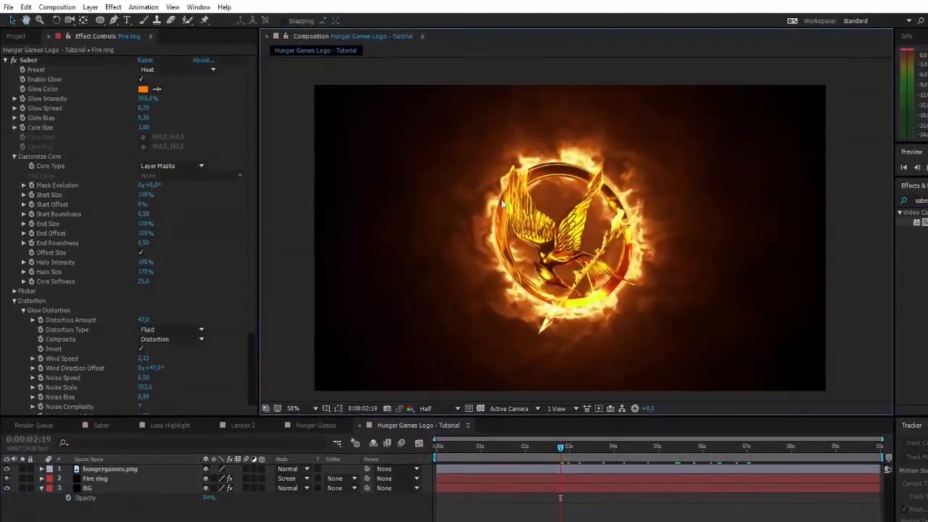
{"action": "scroll", "coordinate": [580, 283], "scroll_direction": "up", "scroll_amount": 2}
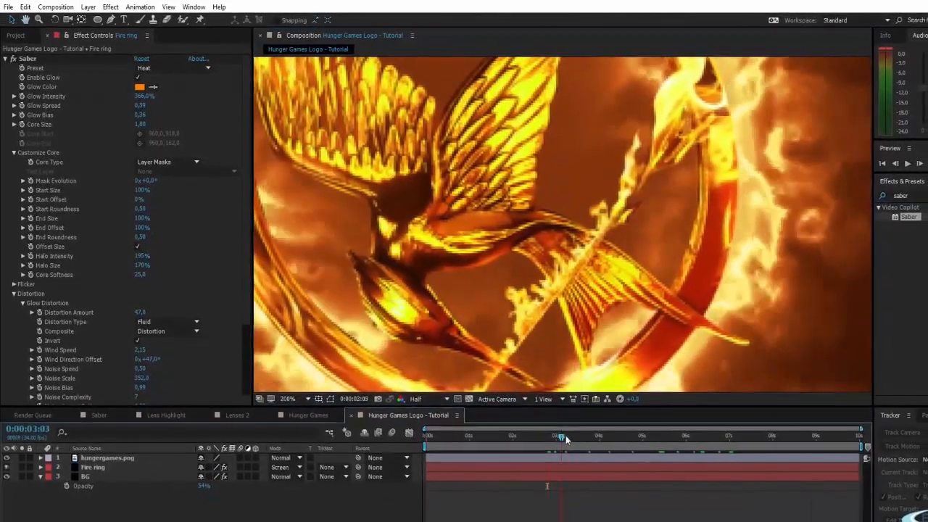
{"action": "scroll", "coordinate": [558, 284], "scroll_direction": "down", "scroll_amount": 1}
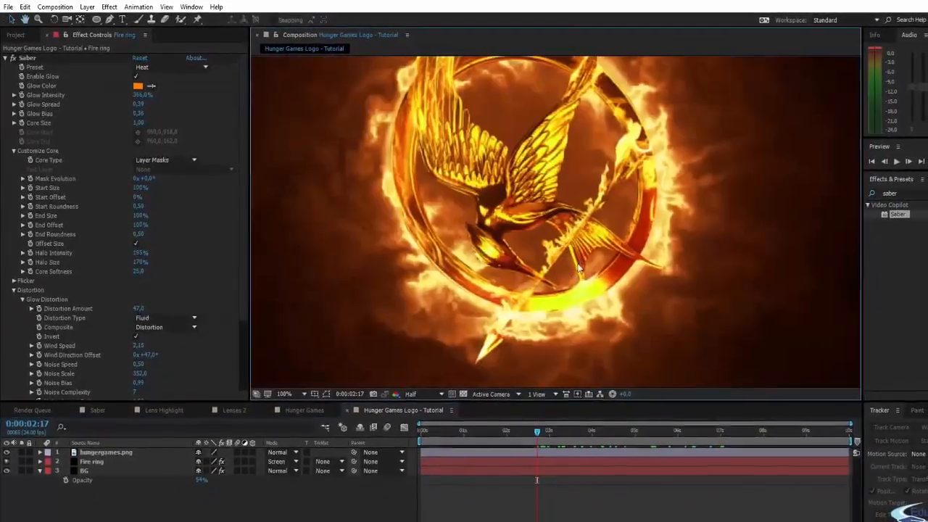
{"action": "scroll", "coordinate": [558, 284], "scroll_direction": "down", "scroll_amount": 1}
{"action": "scroll", "coordinate": [587, 284], "scroll_direction": "up", "scroll_amount": 1}
{"action": "scroll", "coordinate": [589, 284], "scroll_direction": "down", "scroll_amount": 2}
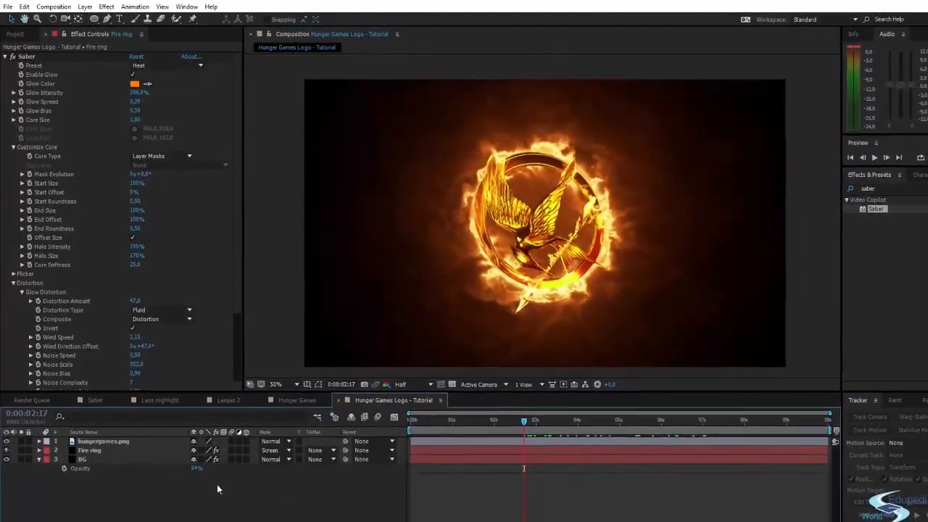
Step: Create a new black, composition-sized solid named Fire top above the logo layer
{"action": "key", "text": "ctrl+y"}
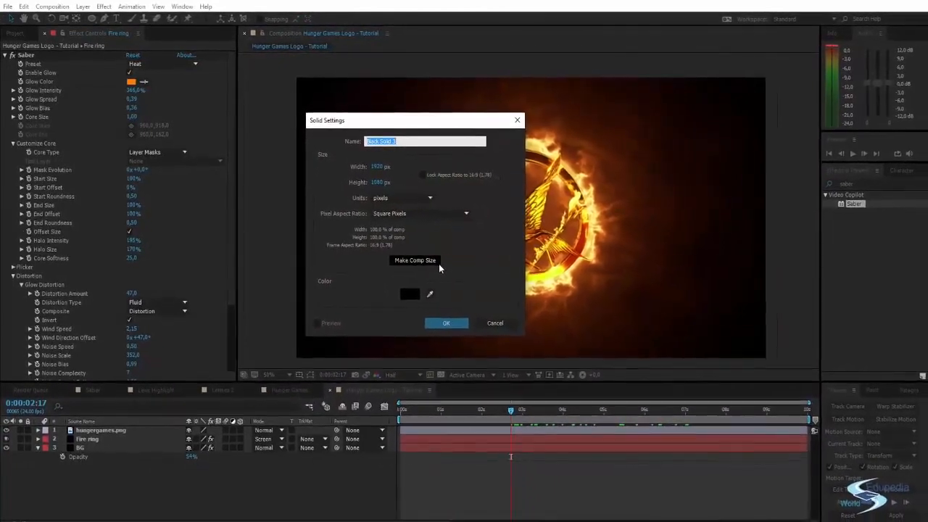
{"action": "type", "text": "Fire "}
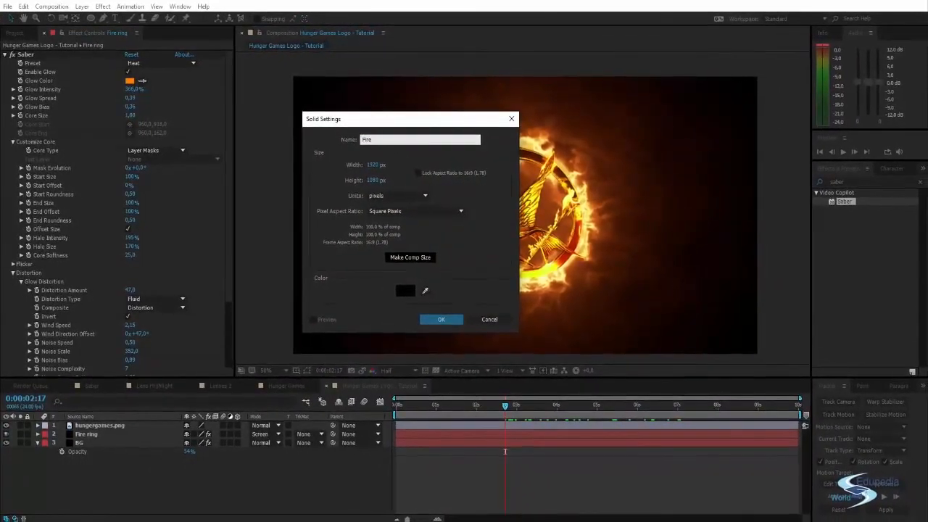
{"action": "type", "text": "top"}
{"action": "key", "text": "Return"}
Step: Apply the Saber effect to the Fire top layer and set the layer's opacity to 0%
{"action": "double_click", "coordinate": [846, 202]}
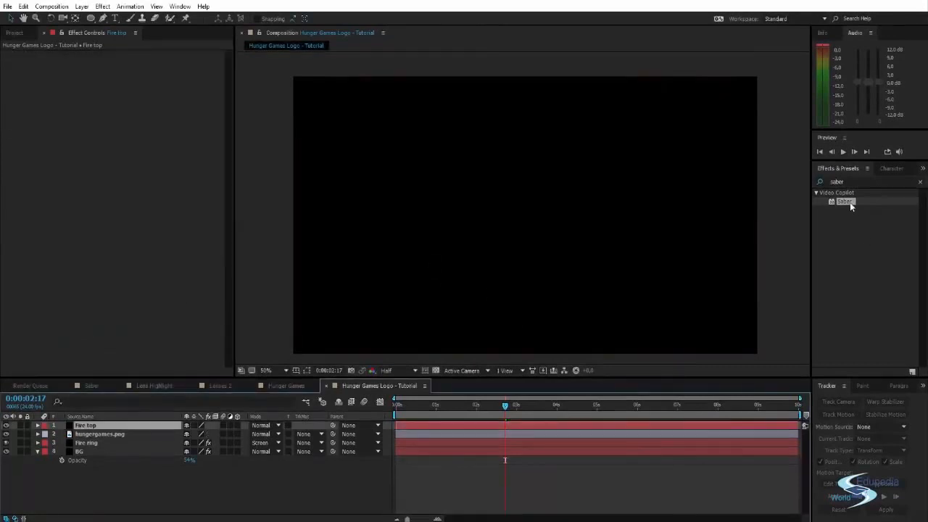
{"action": "left_click", "coordinate": [107, 431]}
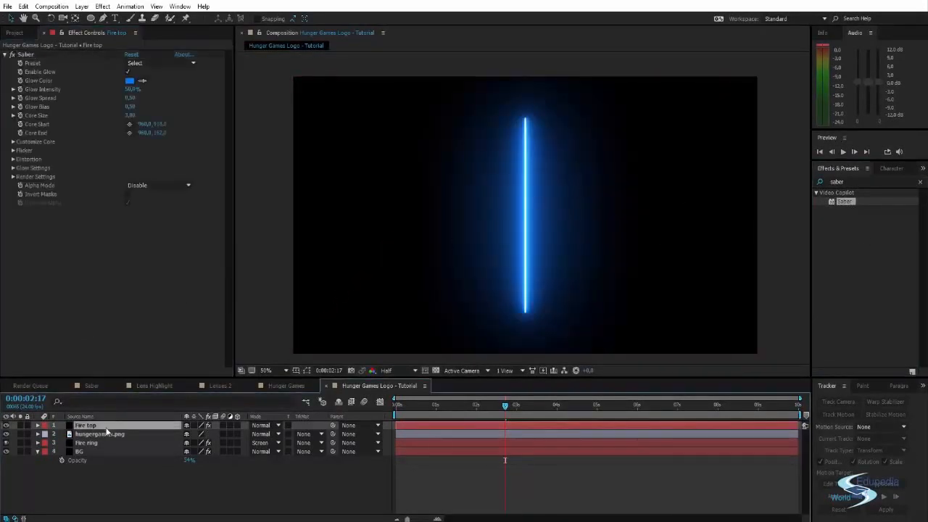
{"action": "key", "text": "t"}
{"action": "left_click_drag", "start_coordinate": [188, 435], "coordinate": [191, 492]}
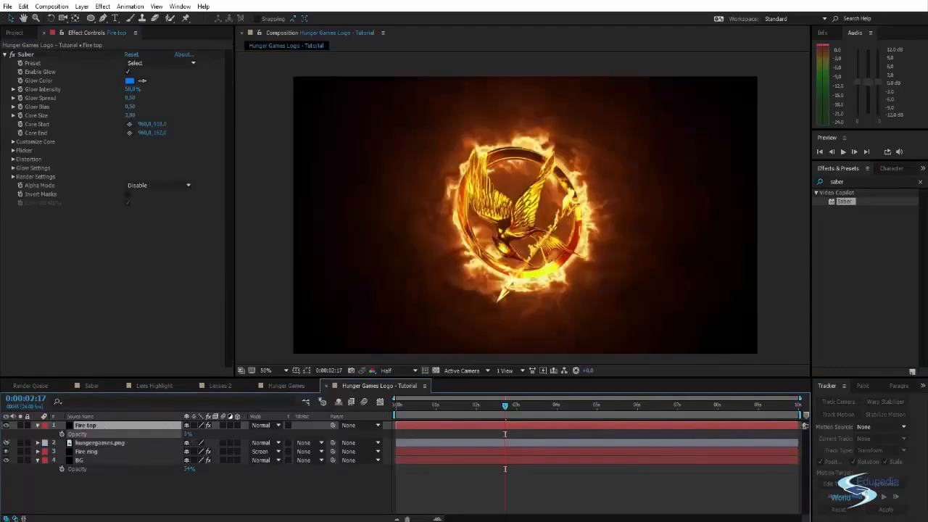
Step: Draw an open mask path along the logo's arrow on the Fire top layer with the Pen tool, and show its mask properties
{"action": "left_click", "coordinate": [116, 426]}
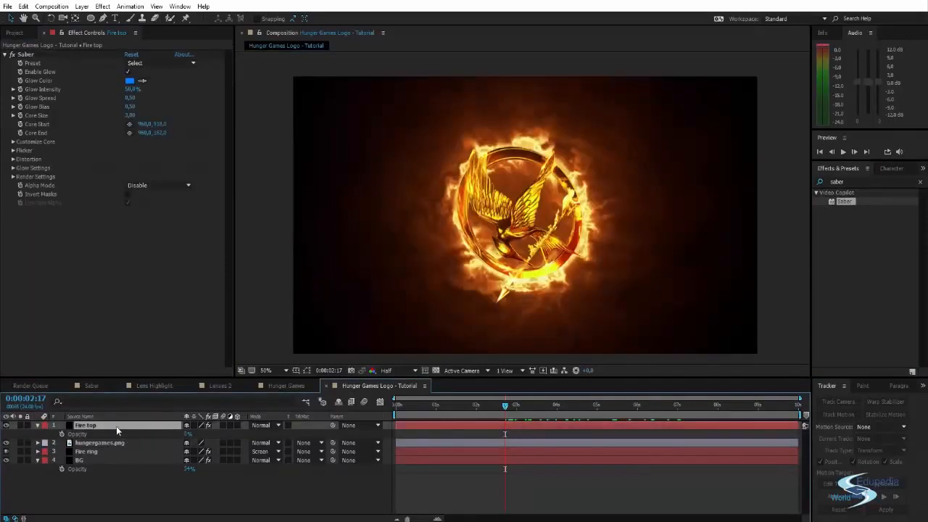
{"action": "scroll", "coordinate": [539, 255], "scroll_direction": "up", "scroll_amount": 2}
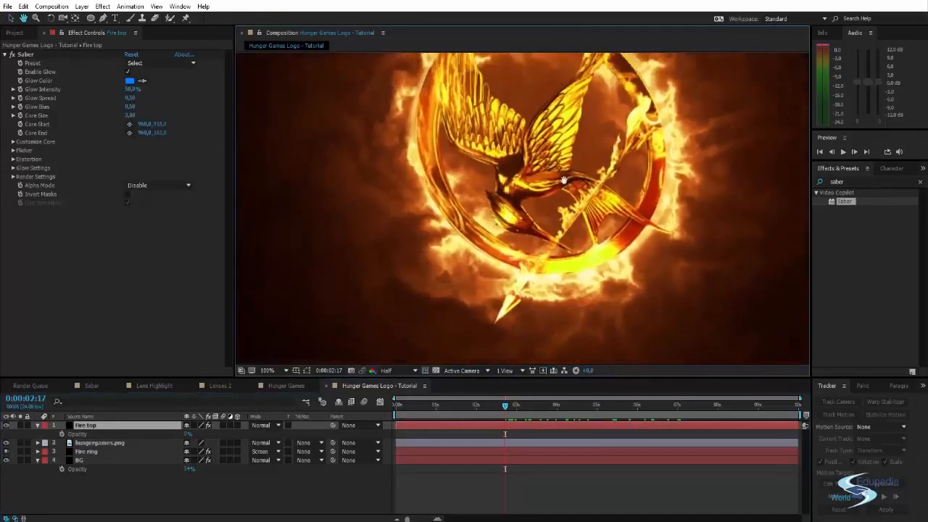
{"action": "mouse_move", "coordinate": [543, 203]}
{"action": "left_mouse_down"}
{"action": "mouse_move", "coordinate": [545, 189]}
{"action": "mouse_move", "coordinate": [533, 193]}
{"action": "left_mouse_up"}
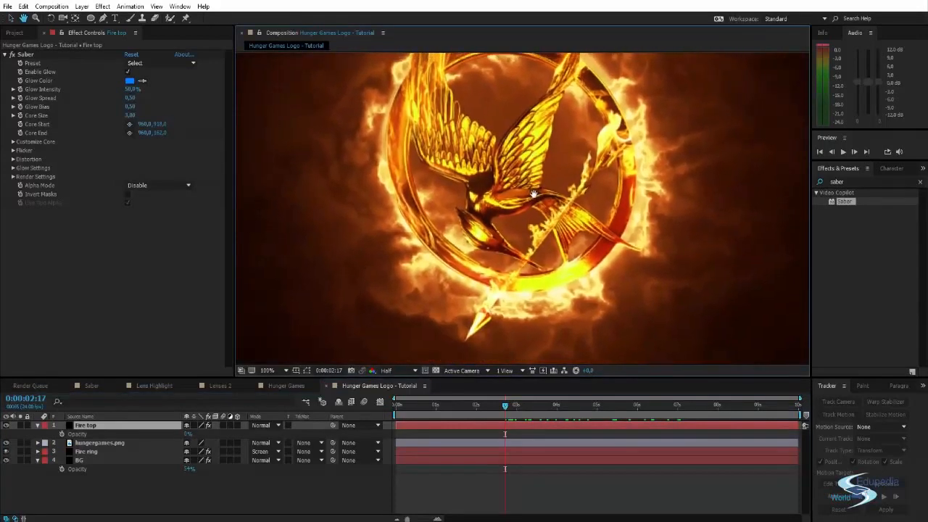
{"action": "key", "text": "g"}
{"action": "left_click", "coordinate": [466, 340]}
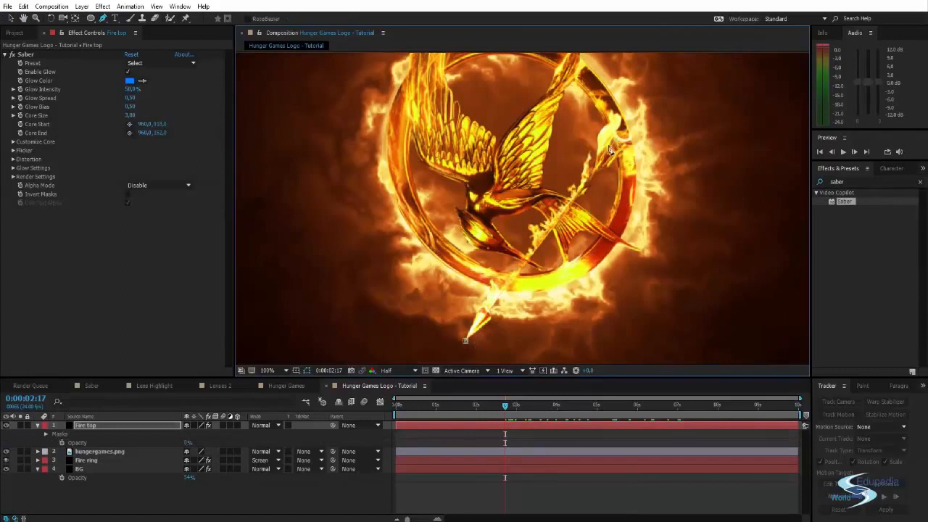
{"action": "left_click_drag", "start_coordinate": [528, 176], "coordinate": [498, 209]}
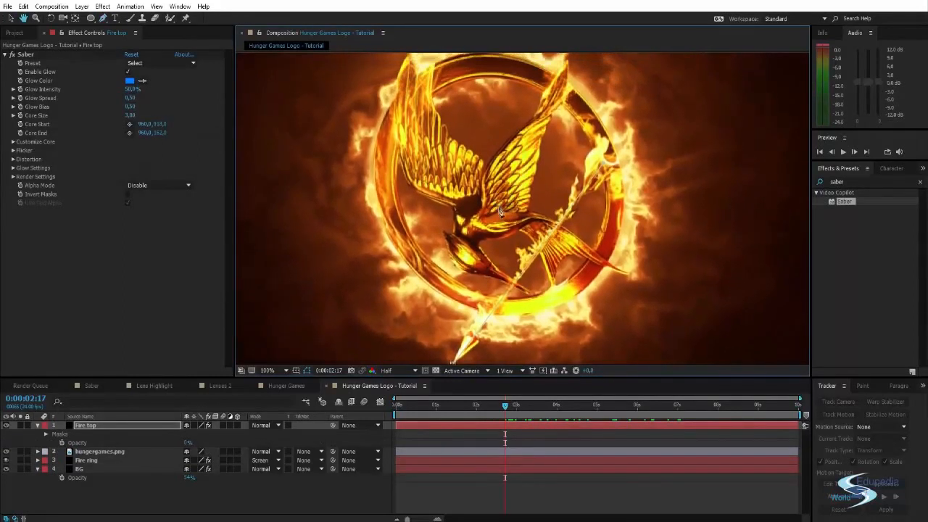
{"action": "left_click", "coordinate": [110, 503]}
{"action": "left_click", "coordinate": [113, 425]}
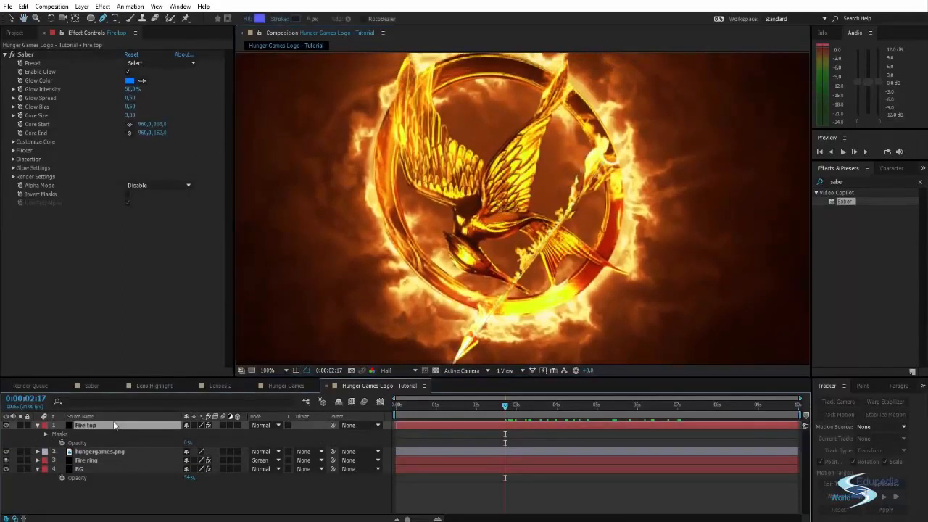
{"action": "key", "text": "m"}
Step: Draw a second curved mask path on Fire top from the right wing's tip along its inner edge to the bird's body
{"action": "left_click_drag", "start_coordinate": [528, 216], "coordinate": [523, 247]}
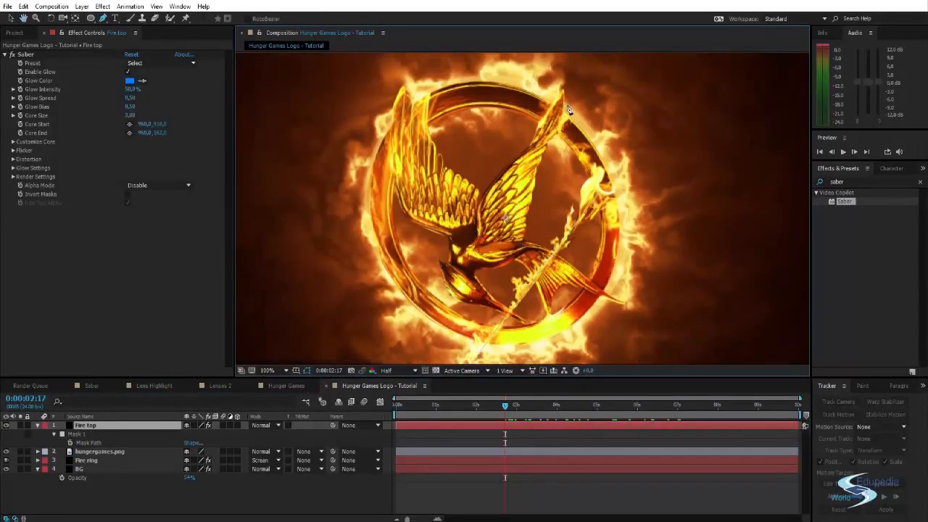
{"action": "left_click_drag", "start_coordinate": [570, 109], "coordinate": [550, 125]}
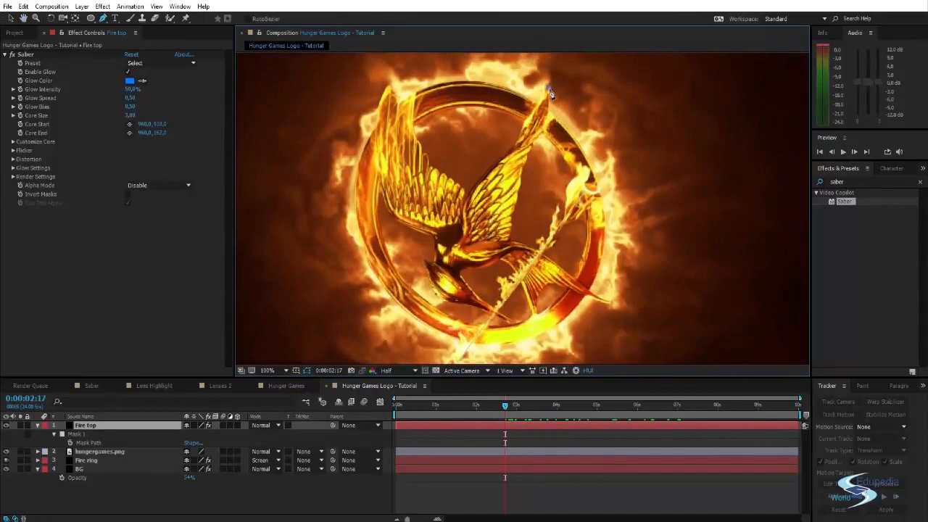
{"action": "left_click_drag", "start_coordinate": [549, 89], "coordinate": [549, 104]}
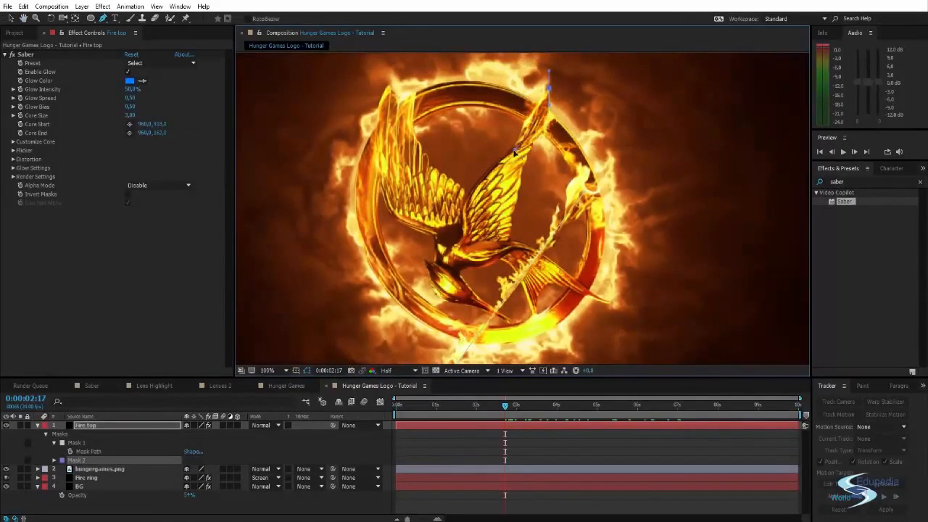
{"action": "left_click_drag", "start_coordinate": [516, 150], "coordinate": [489, 165]}
{"action": "left_click_drag", "start_coordinate": [467, 209], "coordinate": [466, 210]}
{"action": "mouse_move", "coordinate": [458, 248]}
{"action": "left_mouse_down"}
{"action": "mouse_move", "coordinate": [449, 258]}
{"action": "mouse_move", "coordinate": [457, 244]}
{"action": "left_mouse_up"}
{"action": "key", "text": "v"}
{"action": "left_click", "coordinate": [420, 208]}
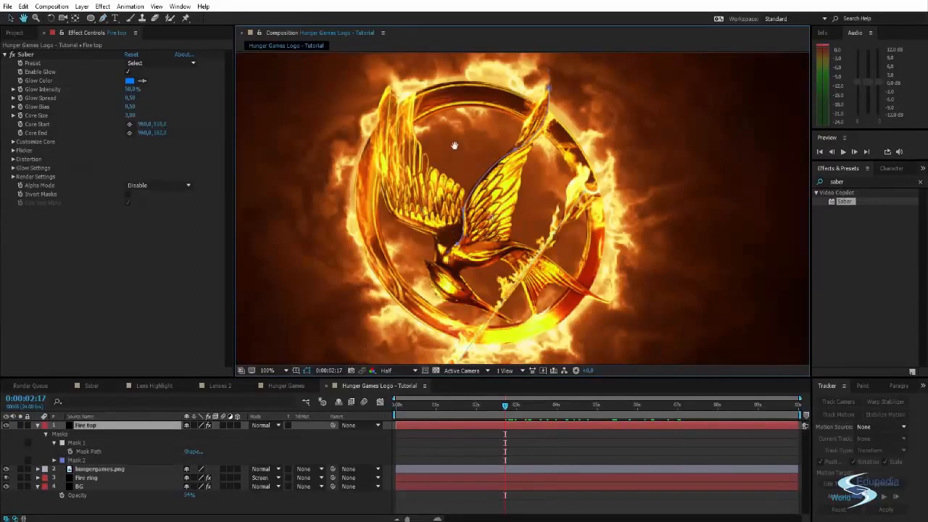
Step: Draw a third open mask path on Fire top from the left wing's tip along its inner edge to where the wings meet
{"action": "left_click_drag", "start_coordinate": [454, 145], "coordinate": [456, 156]}
{"action": "key", "text": "g"}
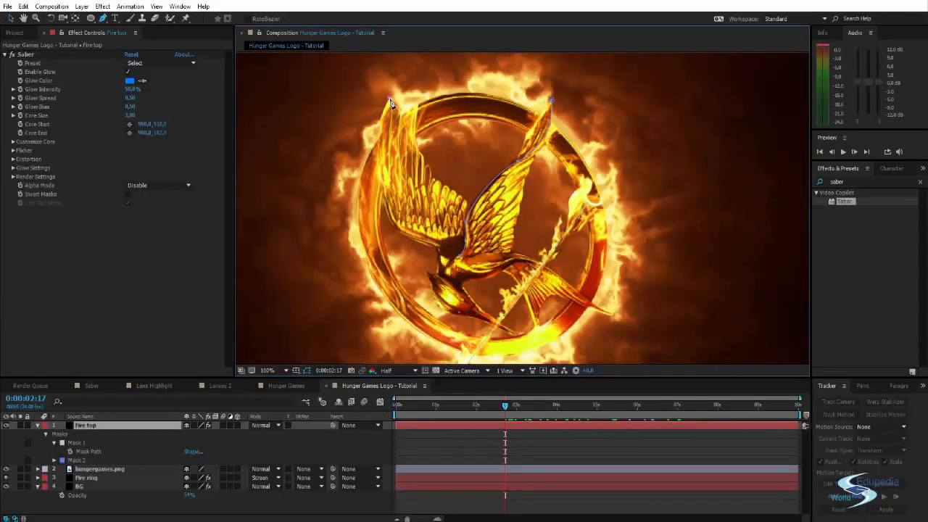
{"action": "left_click", "coordinate": [389, 99]}
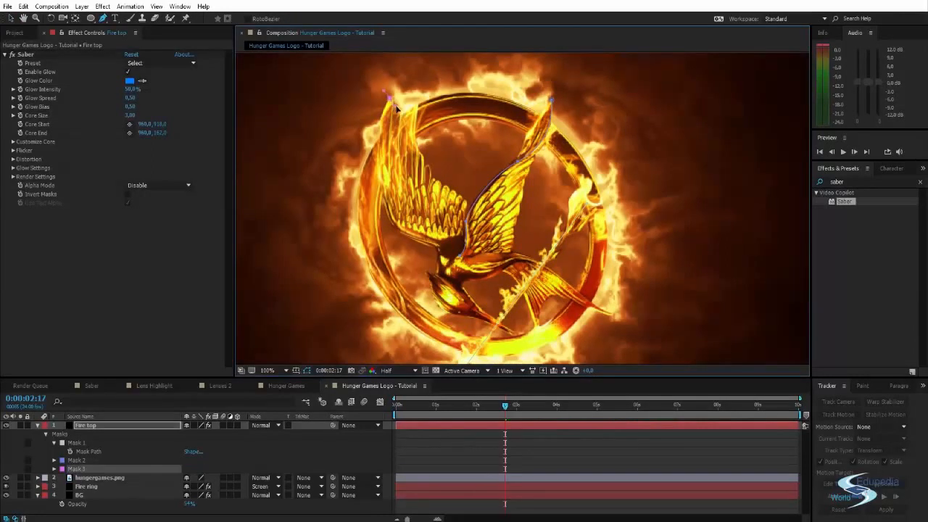
{"action": "left_click", "coordinate": [439, 182]}
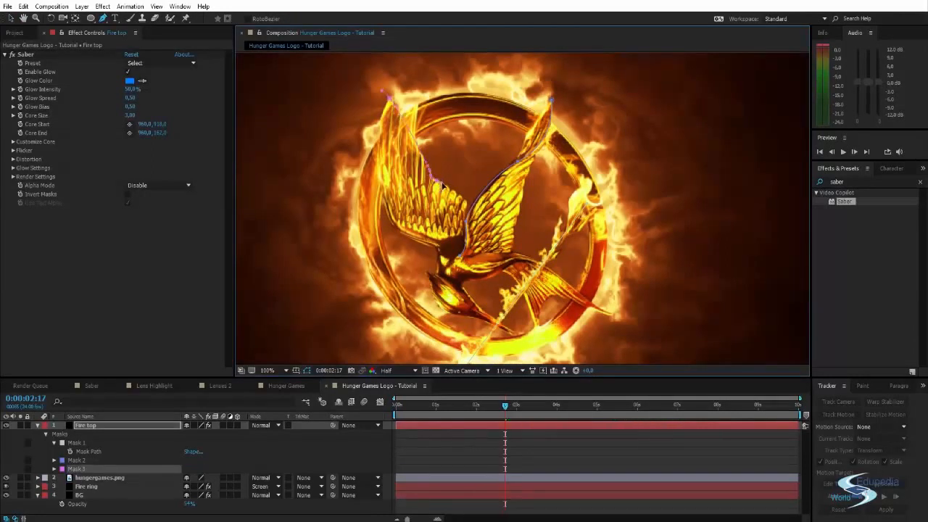
{"action": "left_click", "coordinate": [465, 198]}
{"action": "left_click", "coordinate": [467, 213]}
{"action": "key", "text": "v"}
{"action": "left_click", "coordinate": [476, 159]}
{"action": "mouse_move", "coordinate": [476, 159]}
{"action": "left_mouse_down"}
{"action": "mouse_move", "coordinate": [474, 168]}
{"action": "mouse_move", "coordinate": [475, 151]}
{"action": "left_mouse_up"}
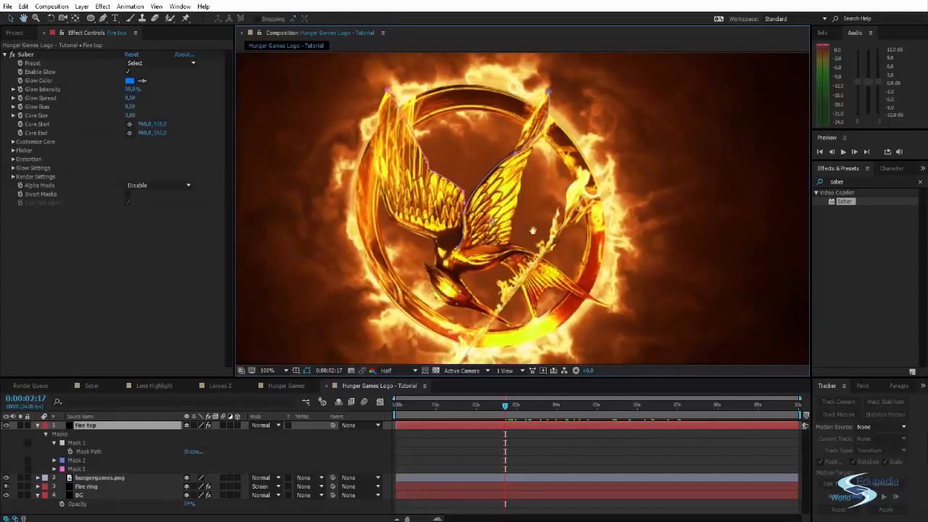
Step: Draw a fourth curved mask path on Fire top along the lower inner edge of the ring and adjust its curve
{"action": "left_click_drag", "start_coordinate": [533, 230], "coordinate": [534, 192]}
{"action": "key", "text": "g"}
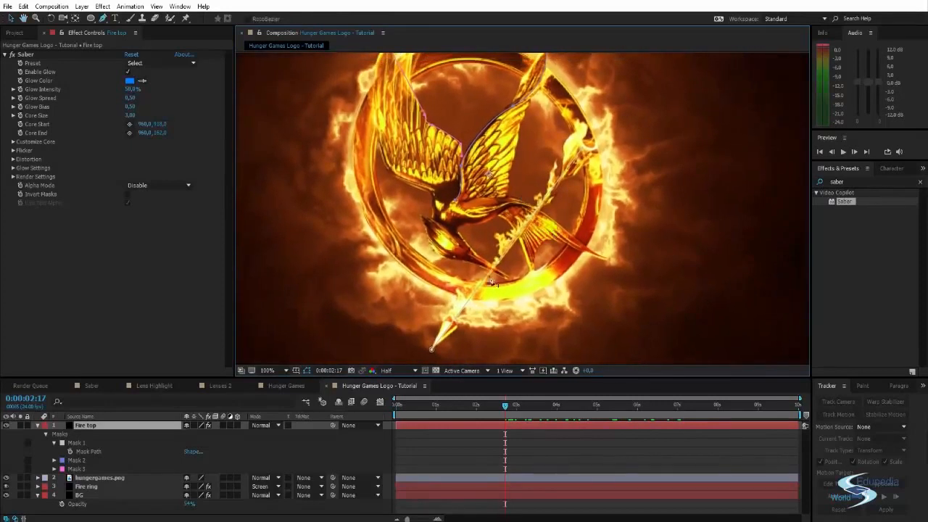
{"action": "left_click", "coordinate": [407, 245]}
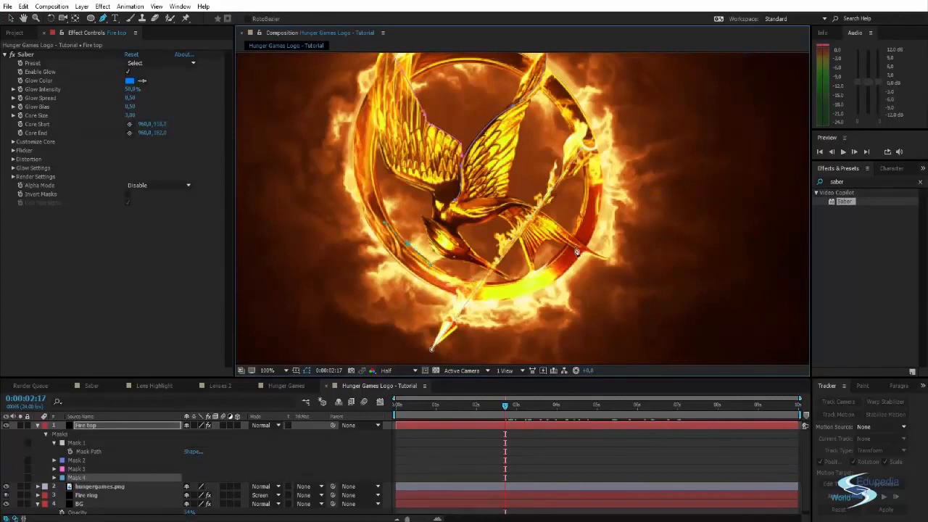
{"action": "left_click_drag", "start_coordinate": [573, 231], "coordinate": [616, 156]}
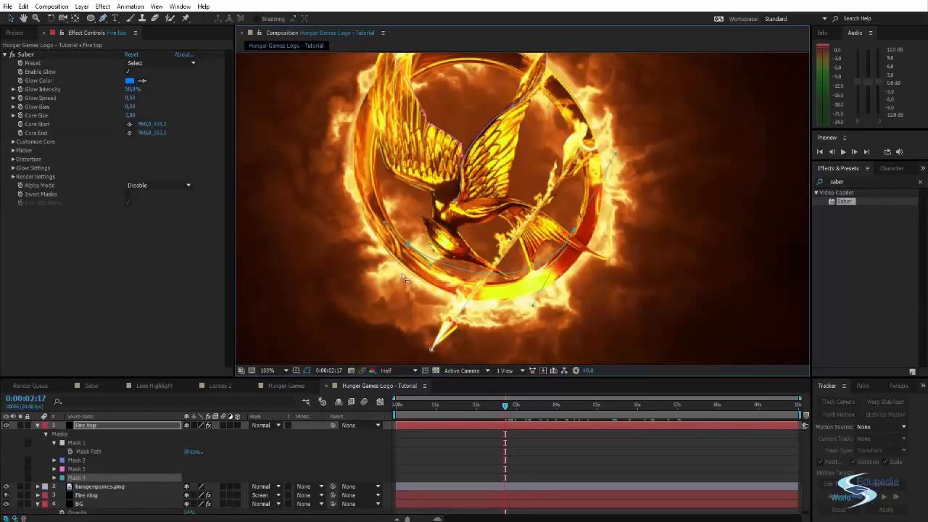
{"action": "left_click", "coordinate": [439, 292]}
{"action": "left_click_drag", "start_coordinate": [542, 285], "coordinate": [547, 310]}
{"action": "left_click", "coordinate": [339, 242]}
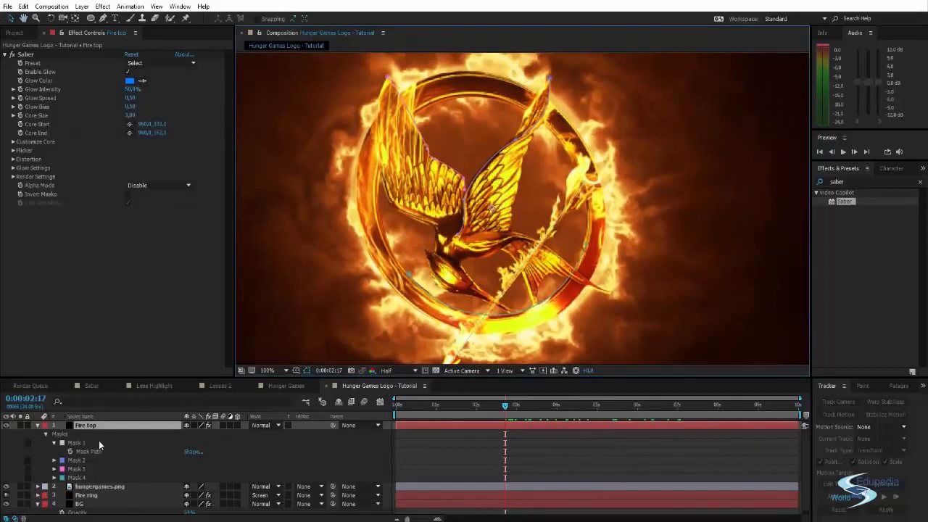
Step: Set the Fire top layer's opacity to 100% and its Saber core type to Layer Masks
{"action": "key", "text": "t"}
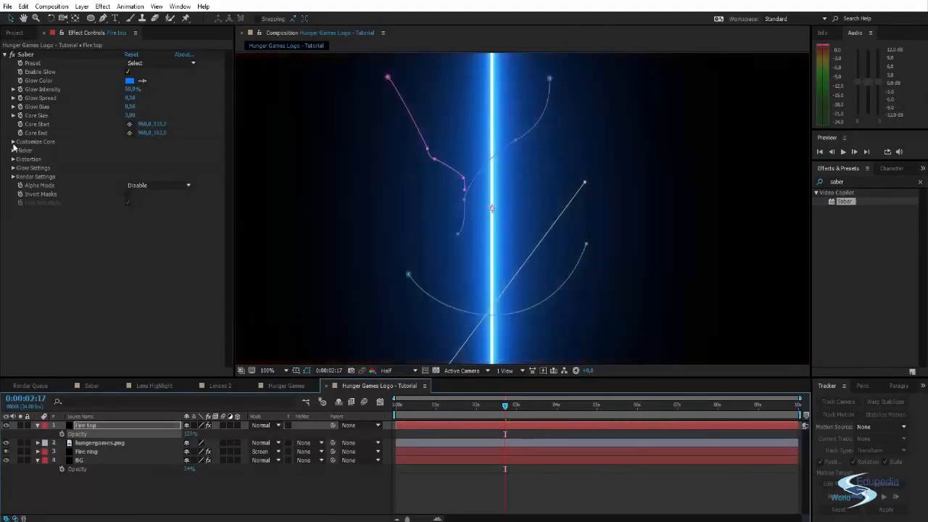
{"action": "left_click", "coordinate": [13, 142]}
{"action": "left_click", "coordinate": [152, 150]}
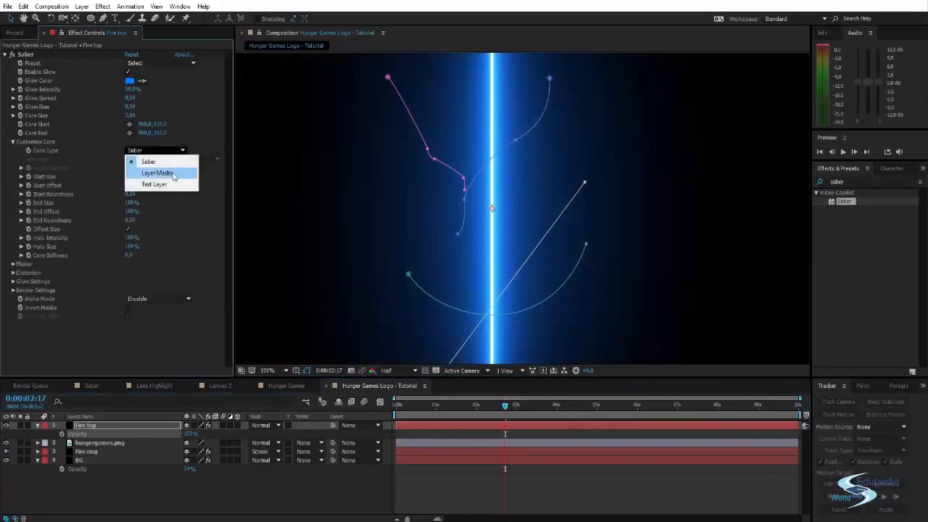
{"action": "left_click", "coordinate": [156, 173]}
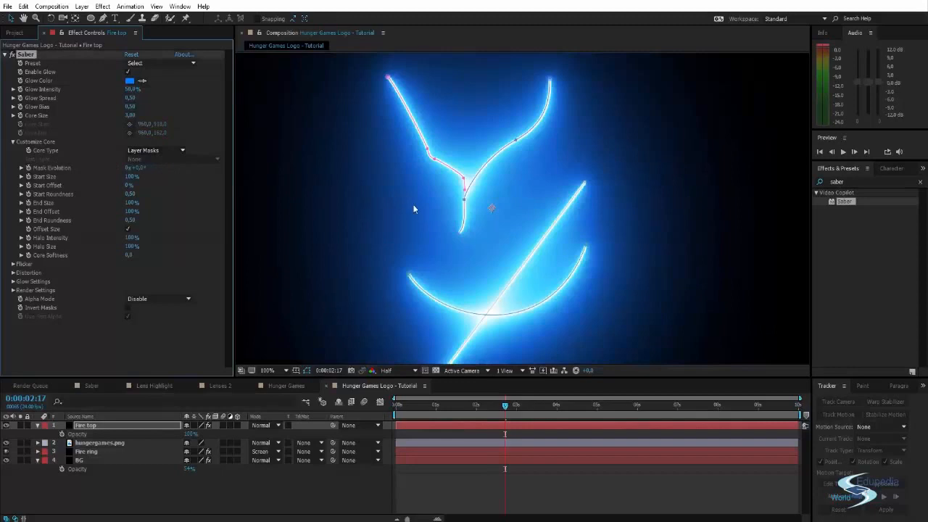
Step: Apply Saber's Heat preset to Fire top and set the layer's blending mode to Screen
{"action": "left_click", "coordinate": [151, 64]}
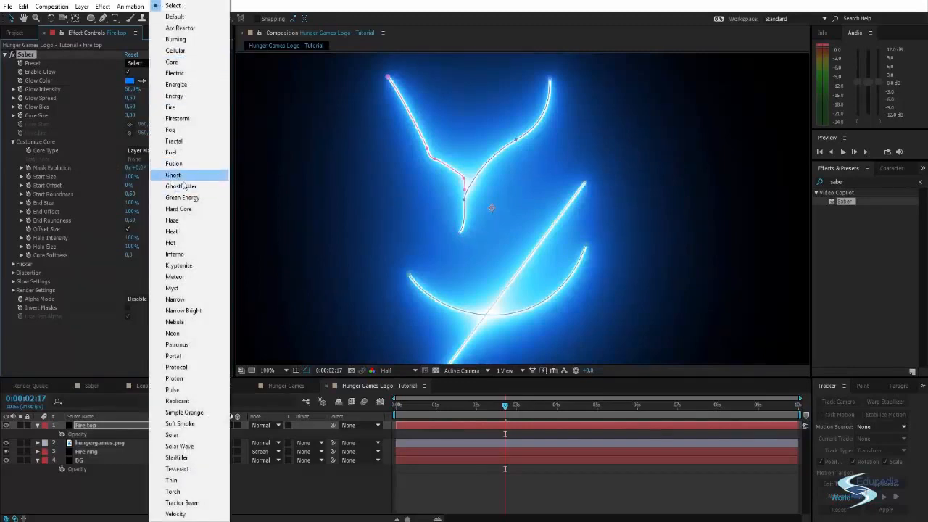
{"action": "left_click", "coordinate": [186, 232]}
{"action": "key", "text": "comma"}
{"action": "key", "text": "comma"}
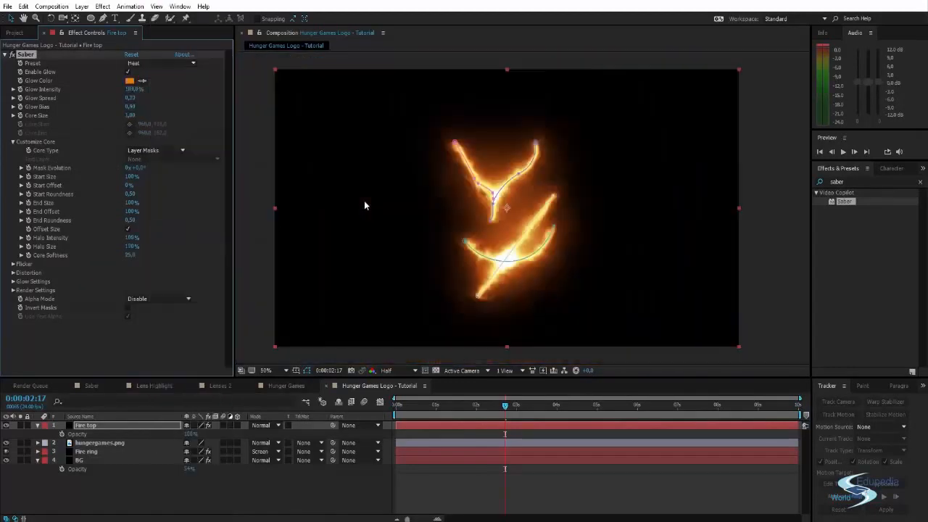
{"action": "left_click_drag", "start_coordinate": [378, 204], "coordinate": [379, 203]}
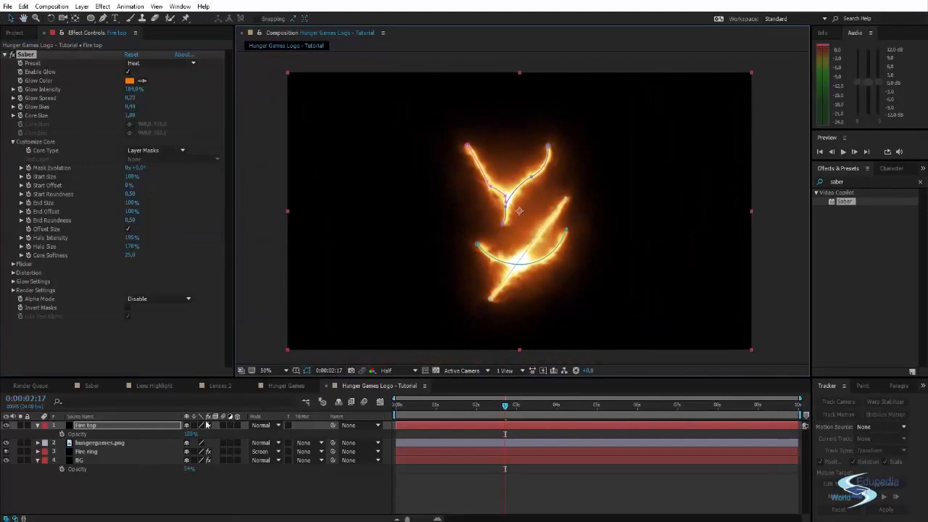
{"action": "left_click", "coordinate": [267, 426]}
{"action": "left_click", "coordinate": [313, 205]}
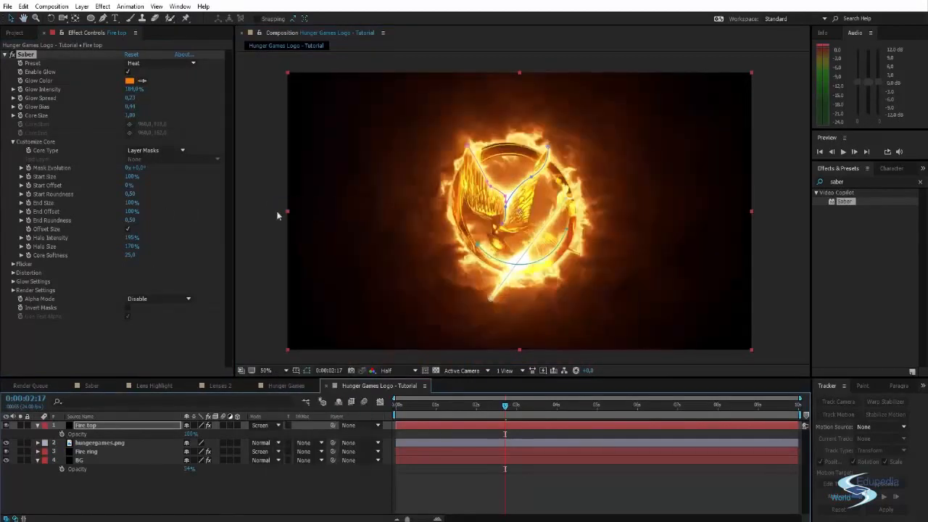
Step: Preview the animation with the new top fire and move the current time to 0:00:03:00
{"action": "left_click", "coordinate": [277, 212]}
{"action": "key", "text": "period"}
{"action": "left_click_drag", "start_coordinate": [527, 227], "coordinate": [538, 210]}
{"action": "scroll", "coordinate": [537, 207], "scroll_direction": "down", "scroll_amount": 1}
{"action": "key", "text": "space"}
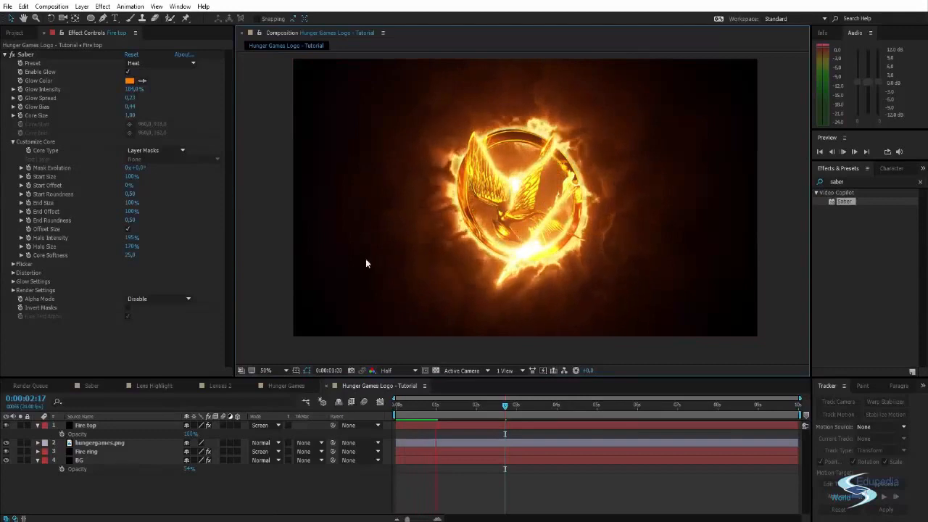
{"action": "left_click", "coordinate": [474, 408]}
{"action": "left_click_drag", "start_coordinate": [475, 408], "coordinate": [516, 408]}
Step: Delete Mask 3, the path along the left wing's inner edge, from the Fire top layer
{"action": "left_click", "coordinate": [522, 235]}
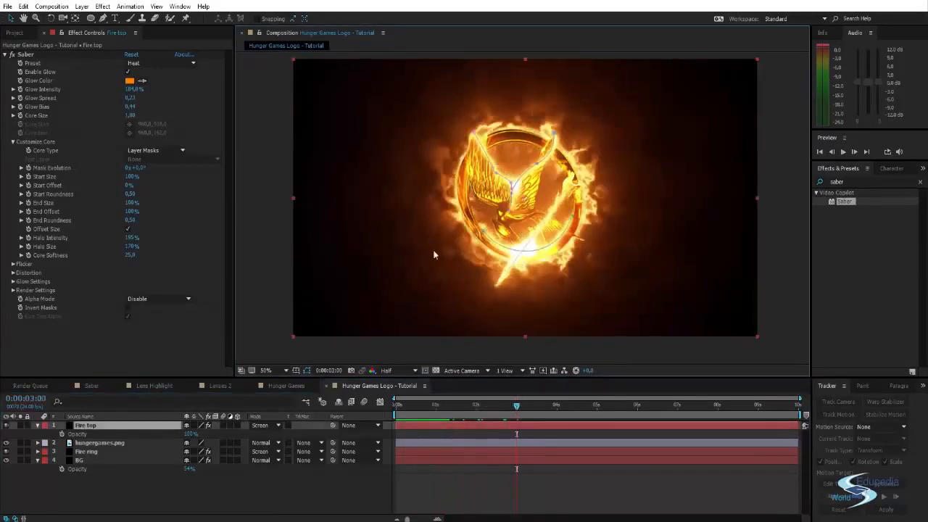
{"action": "scroll", "coordinate": [490, 187], "scroll_direction": "up", "scroll_amount": 1}
{"action": "left_click_drag", "start_coordinate": [480, 198], "coordinate": [479, 205]}
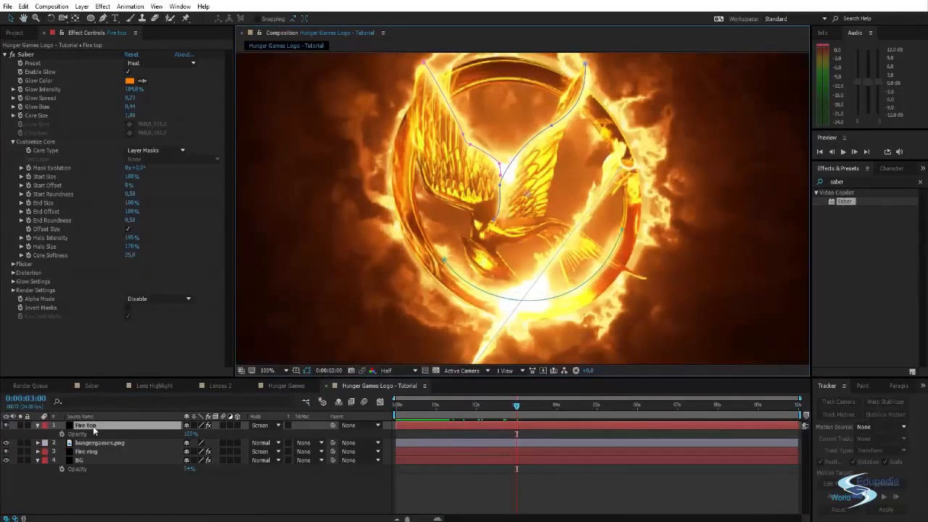
{"action": "left_click", "coordinate": [93, 425]}
{"action": "key", "text": "m"}
{"action": "left_click", "coordinate": [73, 467]}
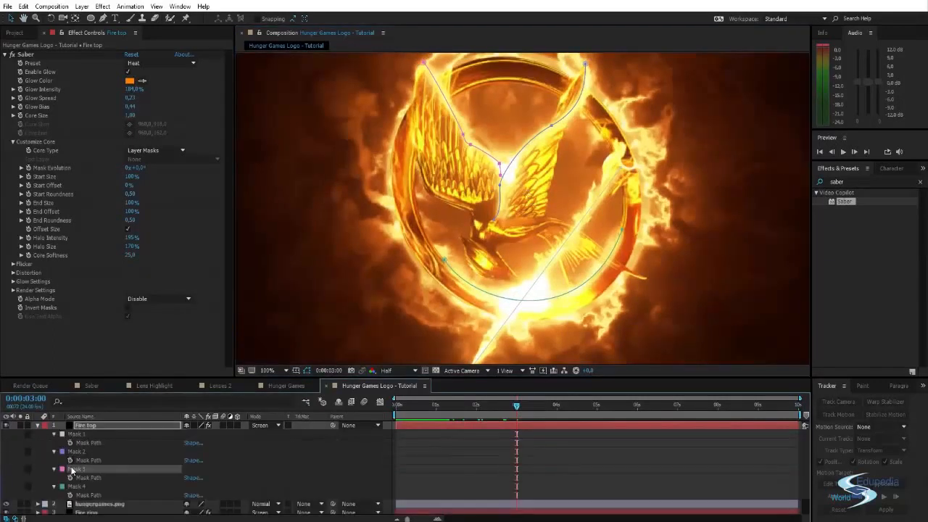
{"action": "key", "text": "Delete"}
Step: Draw a mask path on Fire top along the left wing's outer edge to its tip, with its lower end meeting the right wing's path
{"action": "key", "text": "g"}
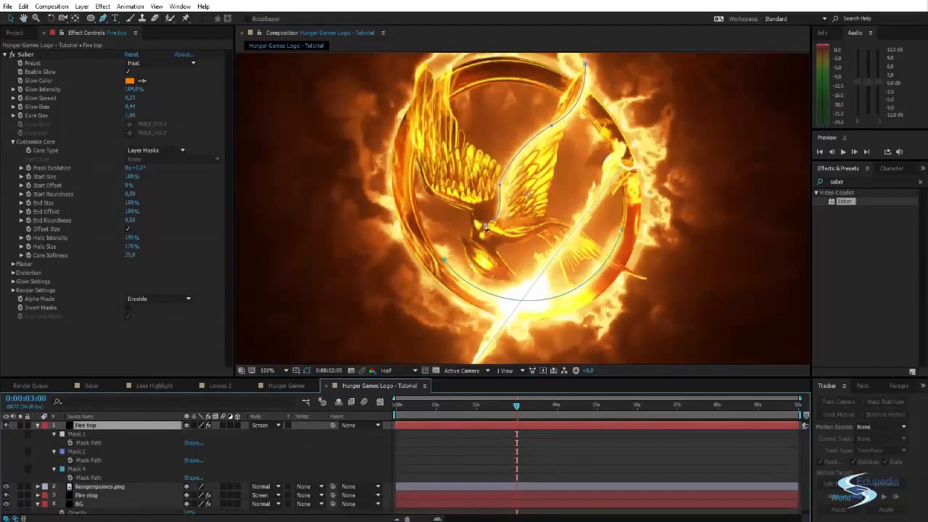
{"action": "left_click", "coordinate": [469, 214]}
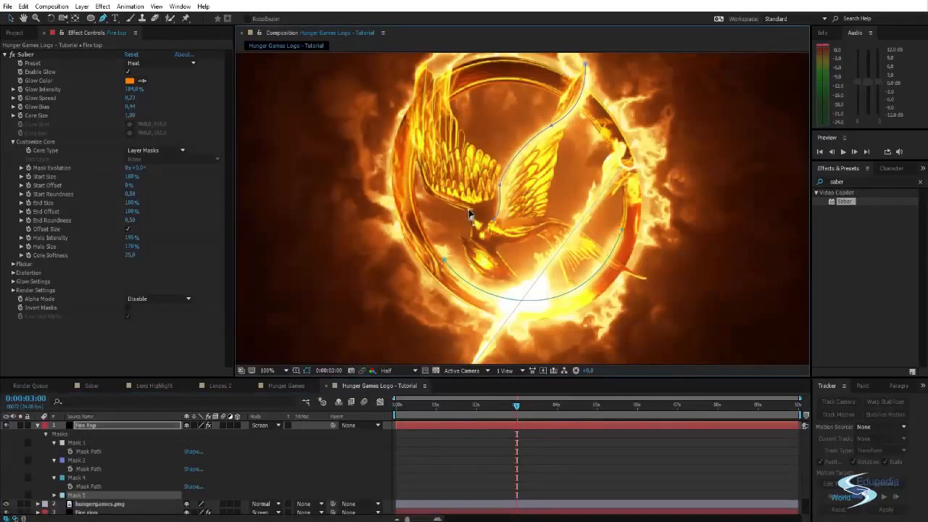
{"action": "left_click", "coordinate": [423, 184]}
{"action": "left_click", "coordinate": [416, 85]}
{"action": "left_click_drag", "start_coordinate": [418, 83], "coordinate": [422, 76]}
{"action": "left_click_drag", "start_coordinate": [458, 105], "coordinate": [452, 122]}
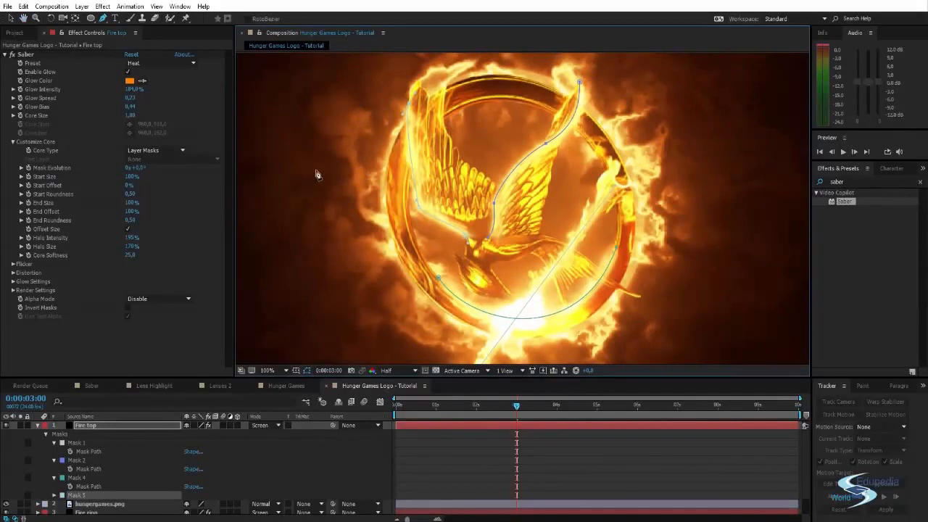
{"action": "key", "text": "v"}
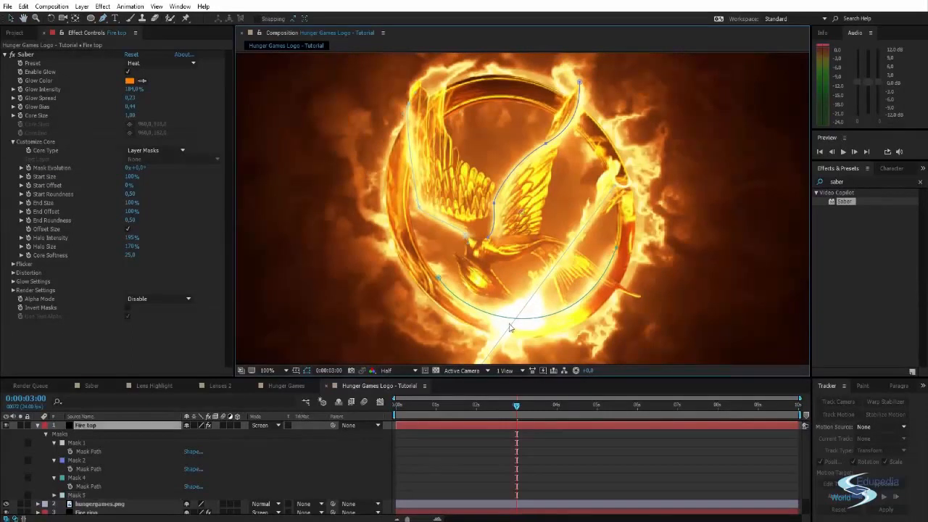
{"action": "left_click", "coordinate": [468, 238]}
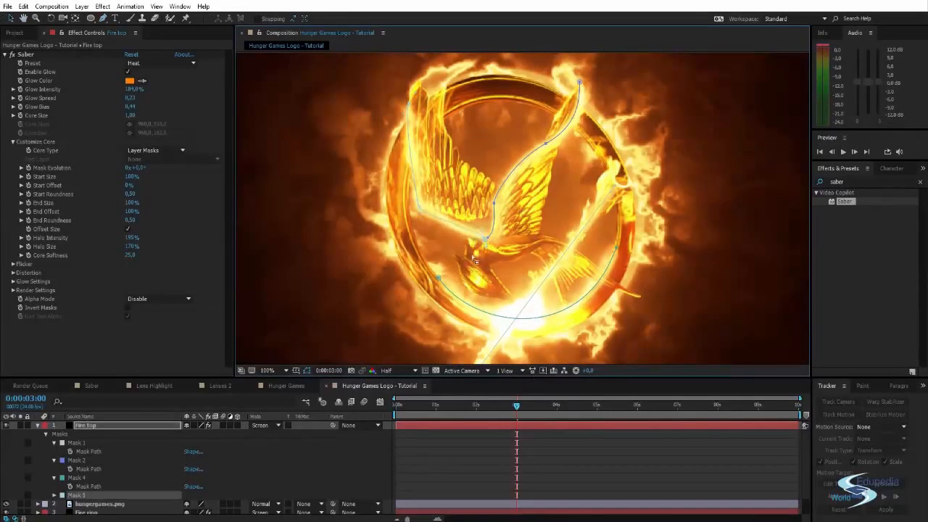
{"action": "left_click", "coordinate": [311, 282]}
Step: Preview the animation with the redrawn wing fire and move the current time to 0:00:02:12
{"action": "scroll", "coordinate": [452, 230], "scroll_direction": "down", "scroll_amount": 1}
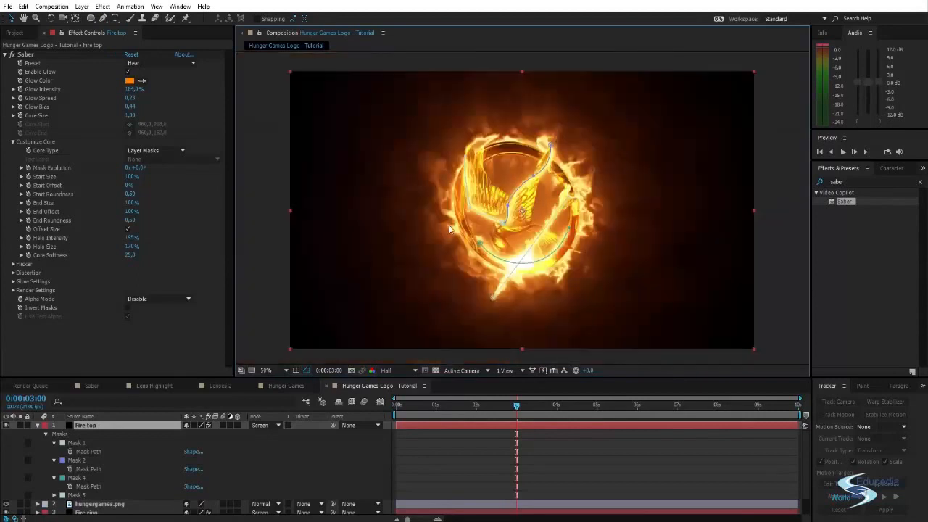
{"action": "left_click_drag", "start_coordinate": [452, 229], "coordinate": [452, 224]}
{"action": "left_click", "coordinate": [265, 207]}
{"action": "key", "text": "space"}
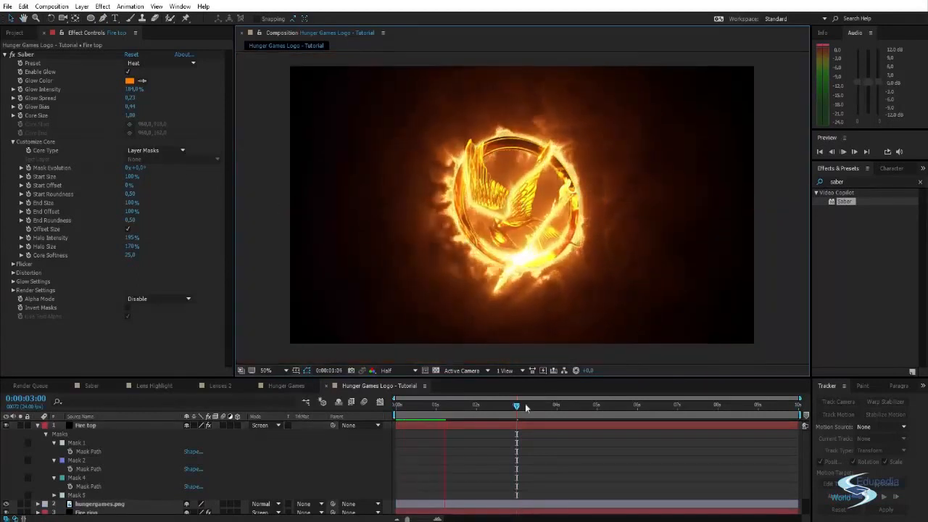
{"action": "left_click", "coordinate": [486, 408]}
{"action": "left_click_drag", "start_coordinate": [486, 411], "coordinate": [497, 408]}
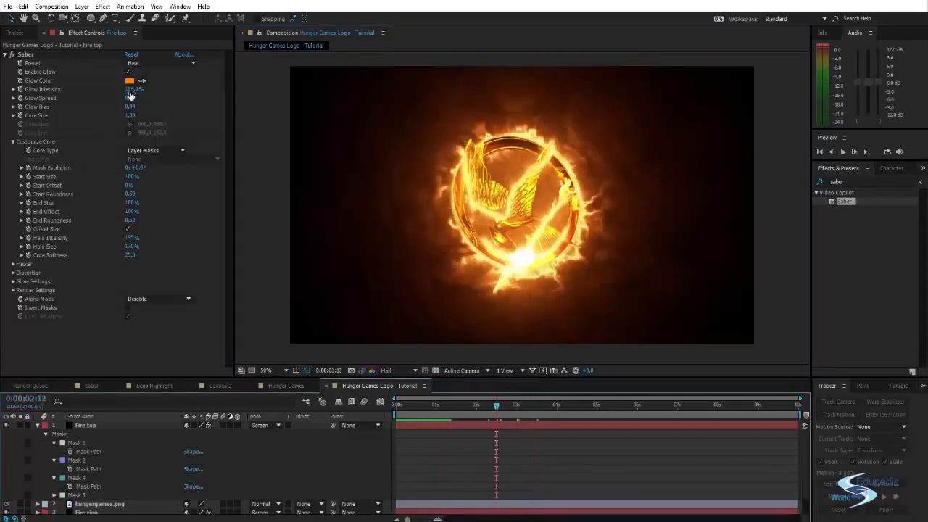
Step: Set Fire top's Saber glow intensity to 143% and its glow color to the lighter orange FFA11A
{"action": "left_click_drag", "start_coordinate": [131, 90], "coordinate": [150, 90]}
{"action": "left_click", "coordinate": [239, 116]}
{"action": "left_click", "coordinate": [129, 80]}
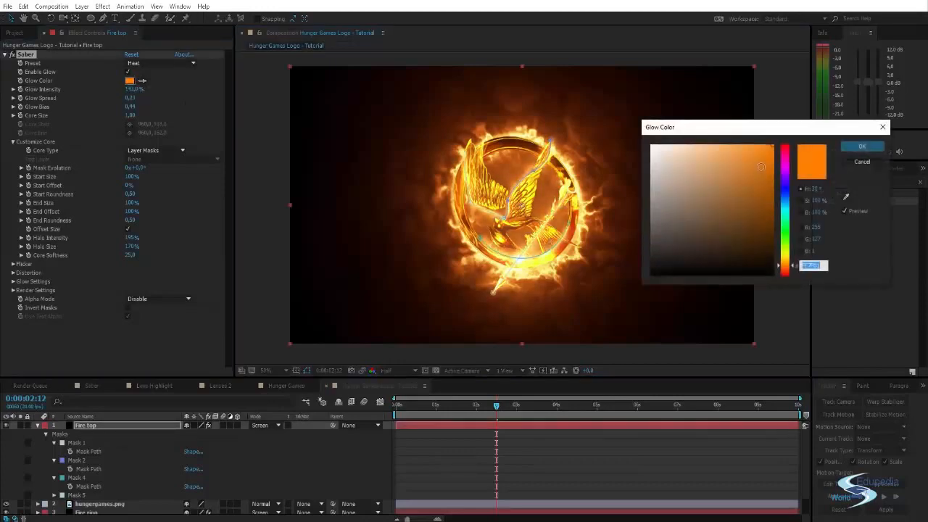
{"action": "left_click_drag", "start_coordinate": [761, 167], "coordinate": [734, 135]}
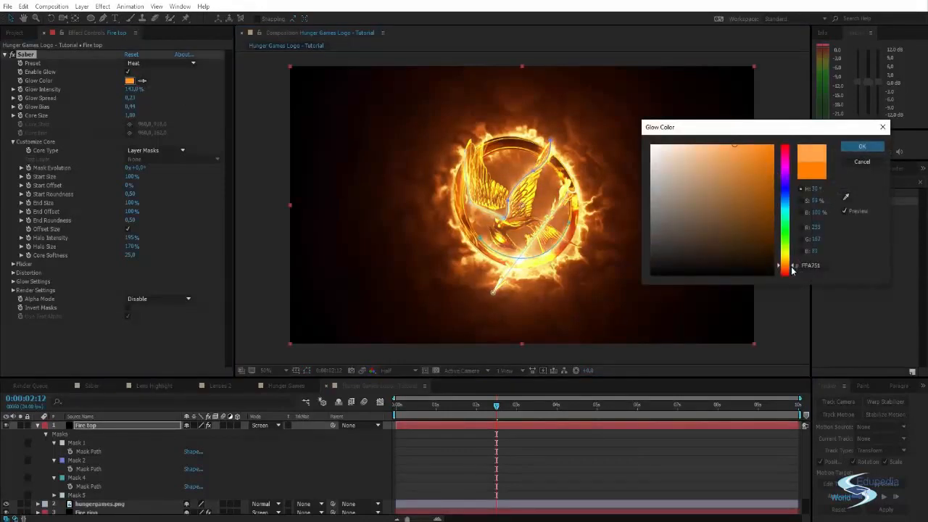
{"action": "left_click", "coordinate": [761, 145]}
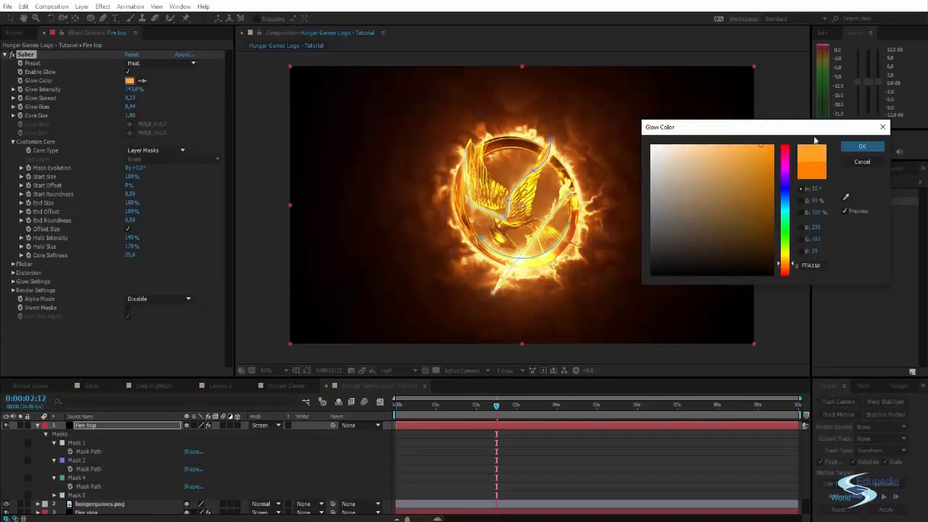
{"action": "left_click", "coordinate": [853, 148]}
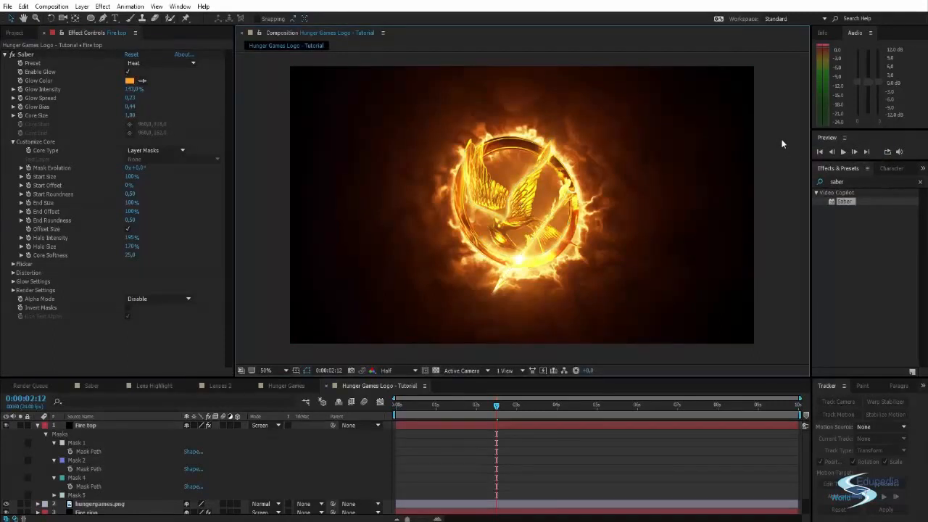
{"action": "scroll", "coordinate": [561, 188], "scroll_direction": "up", "scroll_amount": 1}
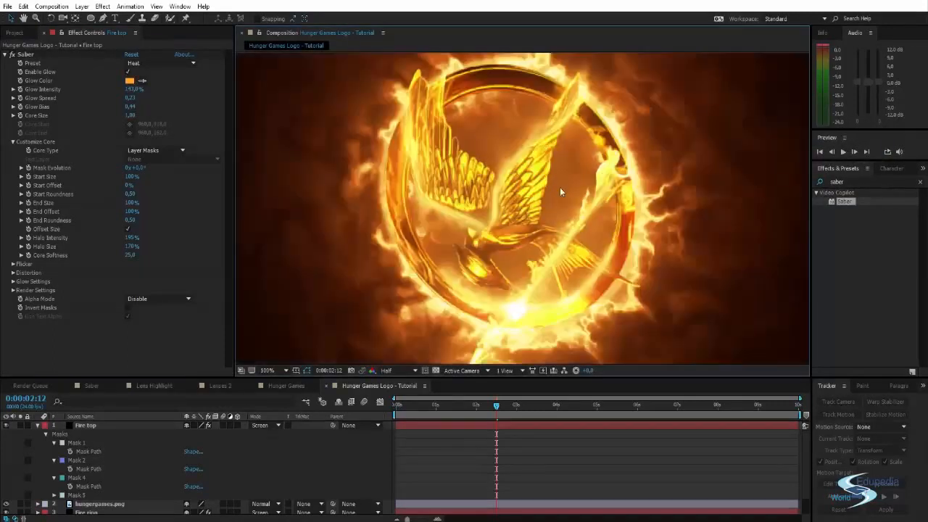
Step: Collapse the Fire top layer, compare the logo with both fire layers hidden, and leave only Fire ring hidden
{"action": "left_click", "coordinate": [36, 425]}
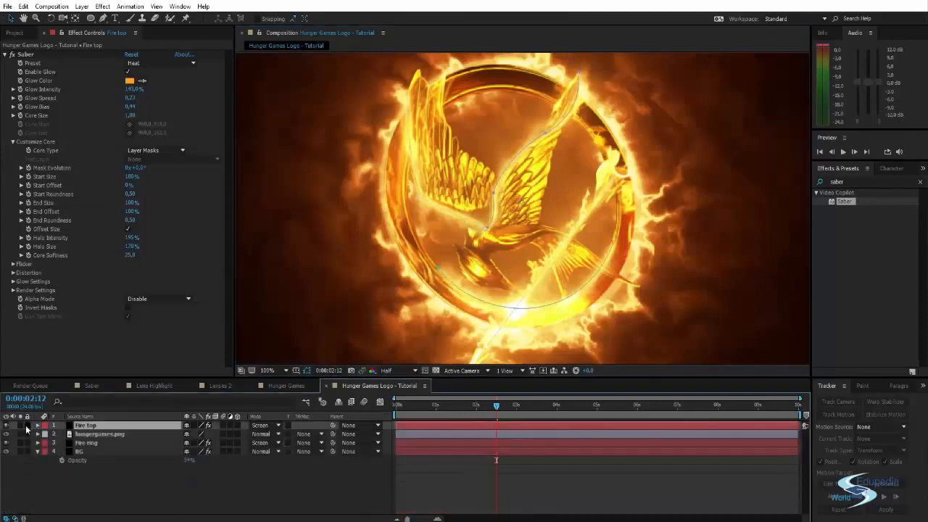
{"action": "left_click", "coordinate": [7, 426]}
{"action": "left_click", "coordinate": [6, 443]}
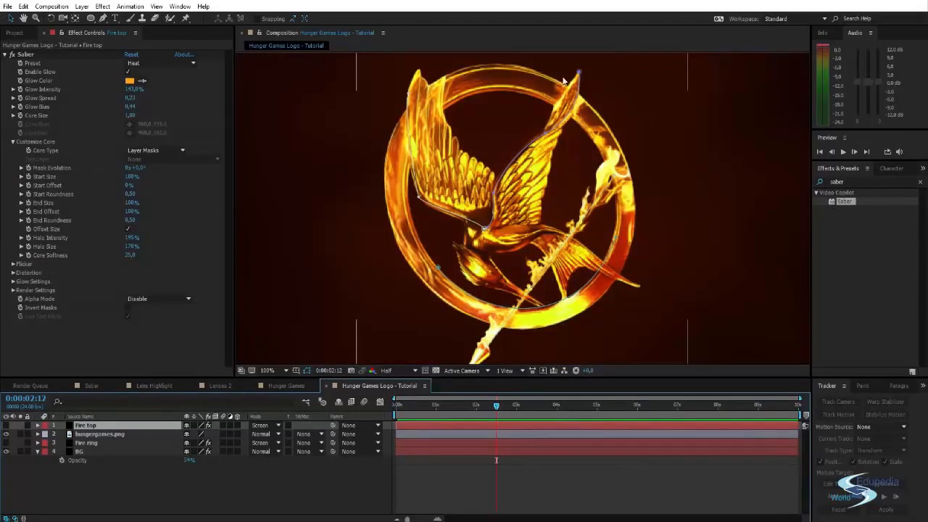
{"action": "left_click", "coordinate": [7, 426]}
{"action": "left_click", "coordinate": [7, 443]}
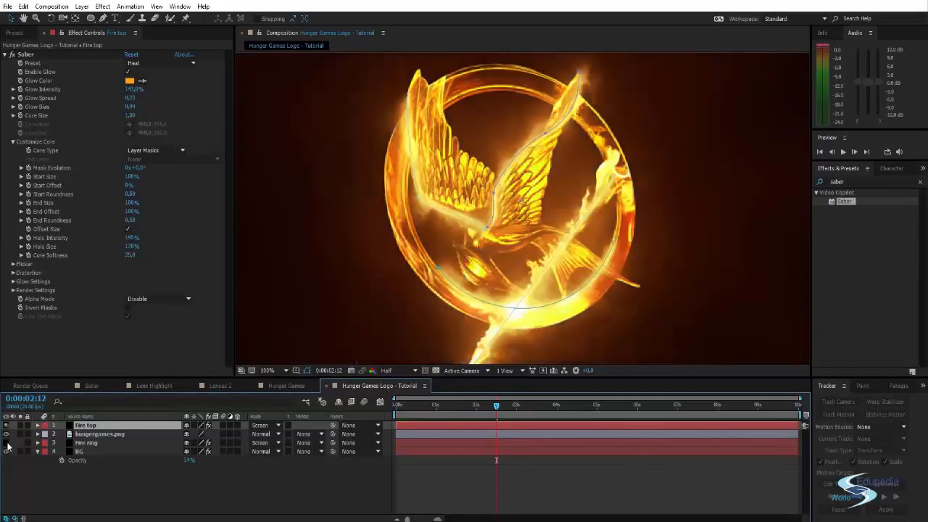
Step: Set the Saber Glow Spread of the Fire top layer to 0.26 and preview the animation
{"action": "left_click_drag", "start_coordinate": [469, 249], "coordinate": [525, 216]}
{"action": "scroll", "coordinate": [504, 211], "scroll_direction": "down", "scroll_amount": 1}
{"action": "scroll", "coordinate": [507, 183], "scroll_direction": "up", "scroll_amount": 1}
{"action": "scroll", "coordinate": [394, 215], "scroll_direction": "down", "scroll_amount": 2}
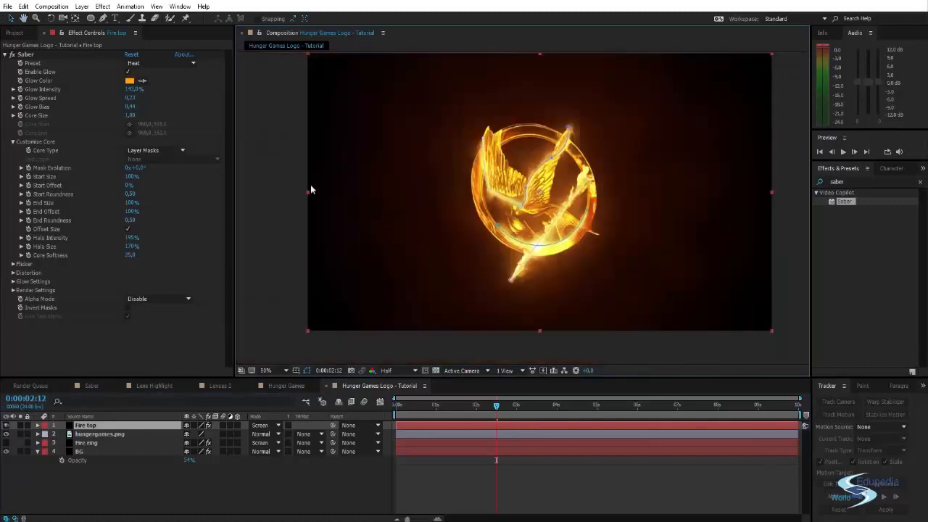
{"action": "left_click_drag", "start_coordinate": [514, 186], "coordinate": [515, 199]}
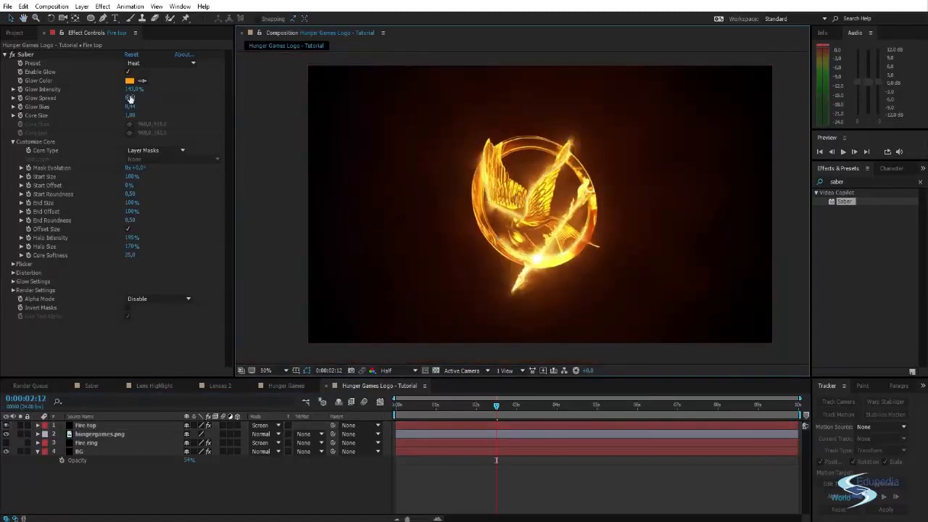
{"action": "left_click_drag", "start_coordinate": [131, 95], "coordinate": [145, 93]}
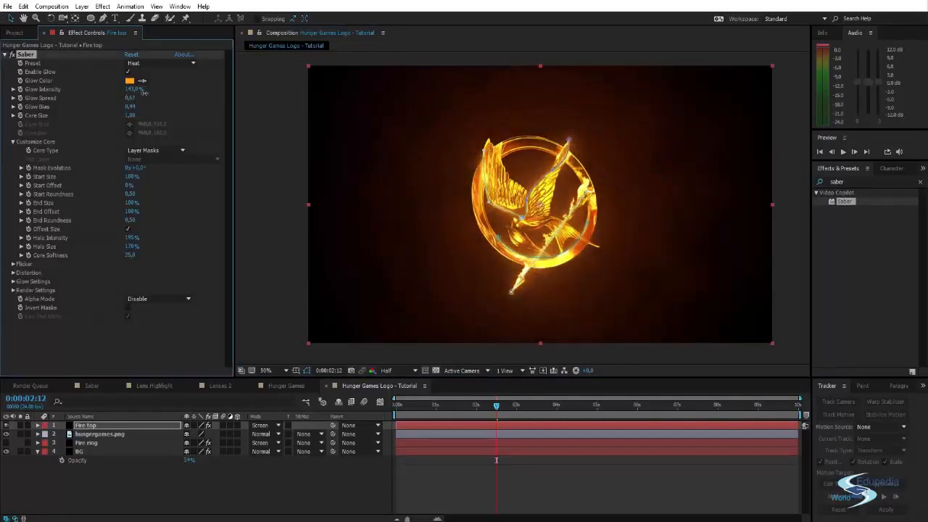
{"action": "left_click", "coordinate": [282, 172]}
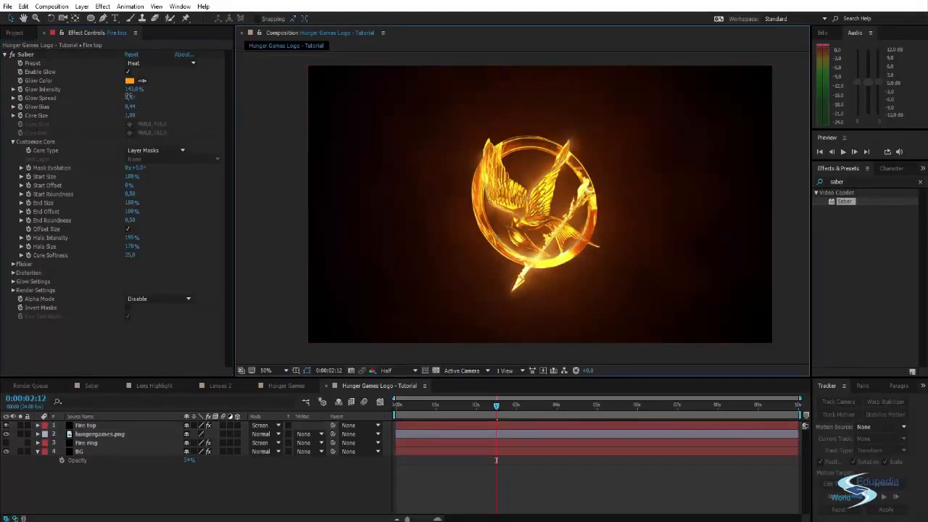
{"action": "left_click_drag", "start_coordinate": [128, 95], "coordinate": [121, 95]}
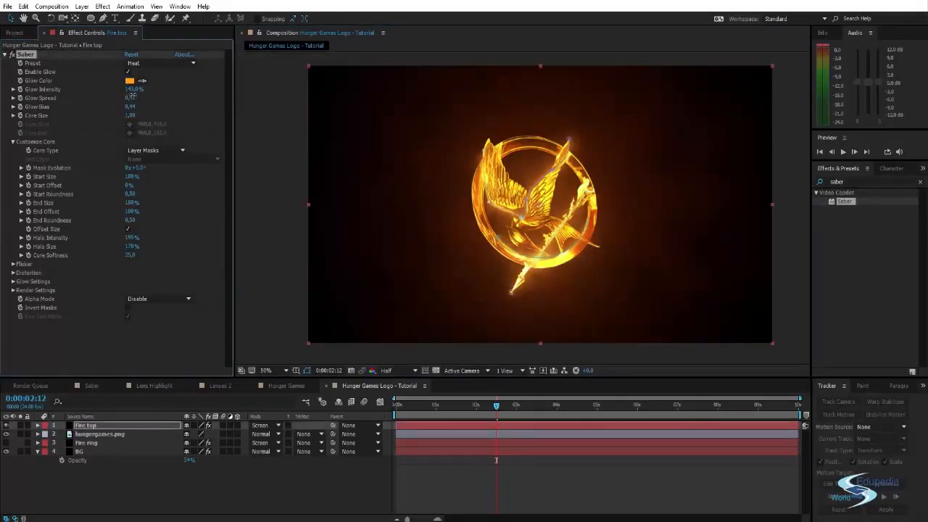
{"action": "left_click", "coordinate": [269, 169]}
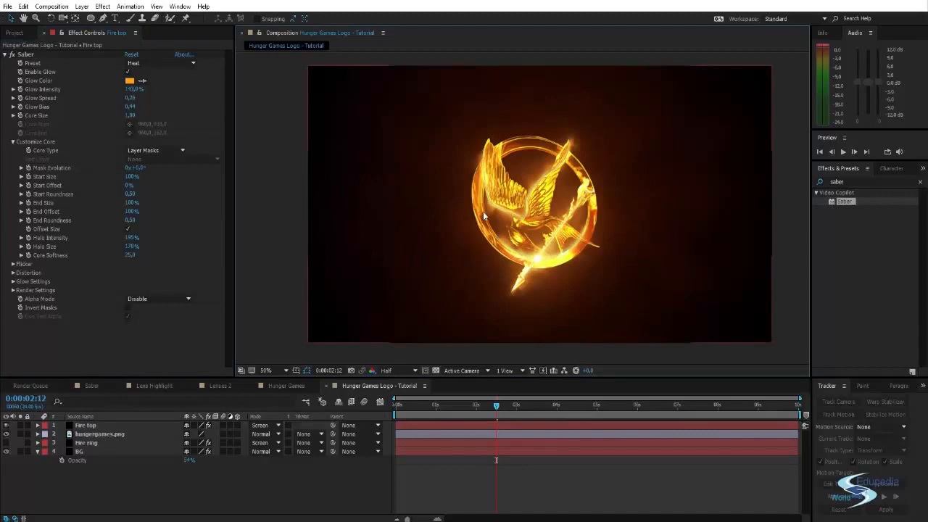
{"action": "key", "text": "space"}
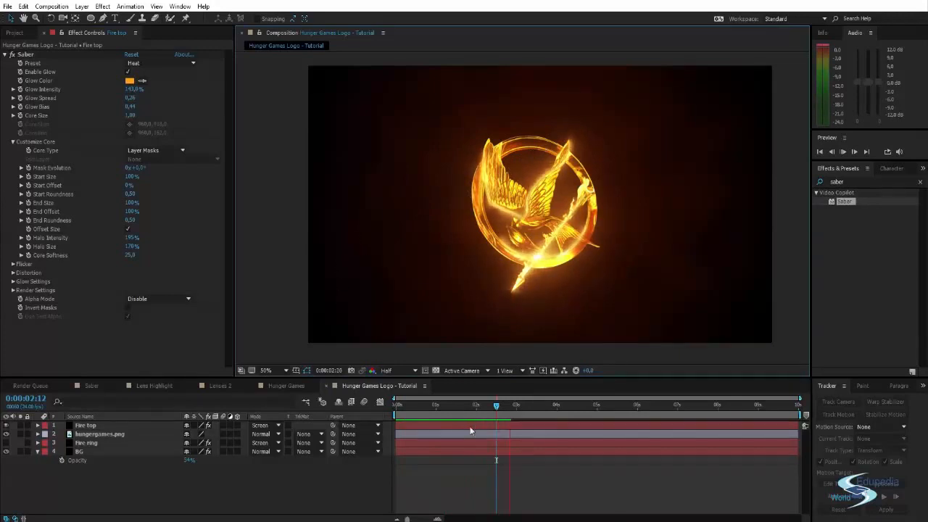
{"action": "mouse_move", "coordinate": [484, 406]}
{"action": "left_mouse_down"}
{"action": "mouse_move", "coordinate": [414, 406]}
{"action": "mouse_move", "coordinate": [470, 408]}
{"action": "left_mouse_up"}
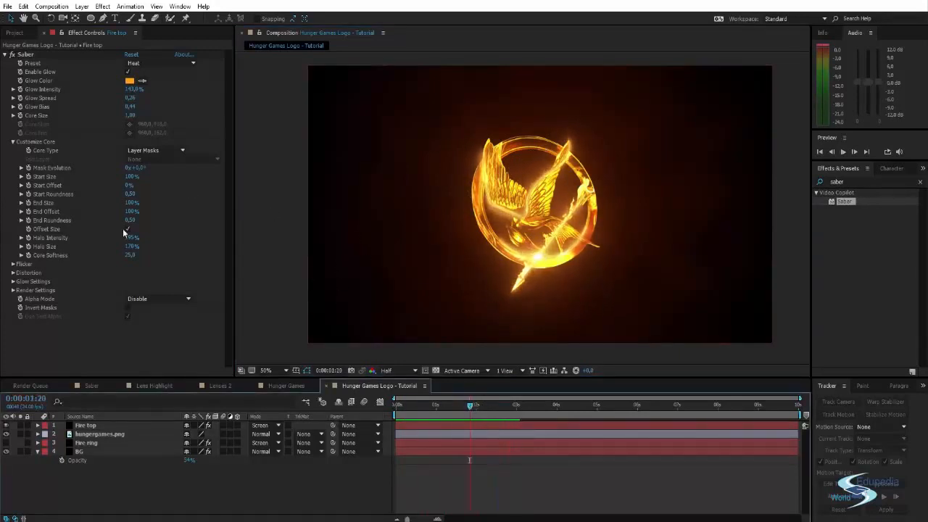
Step: Set the Wind Direction Offset in Fire top's glow distortion to 47° and preview the flame movement
{"action": "left_click", "coordinate": [14, 273]}
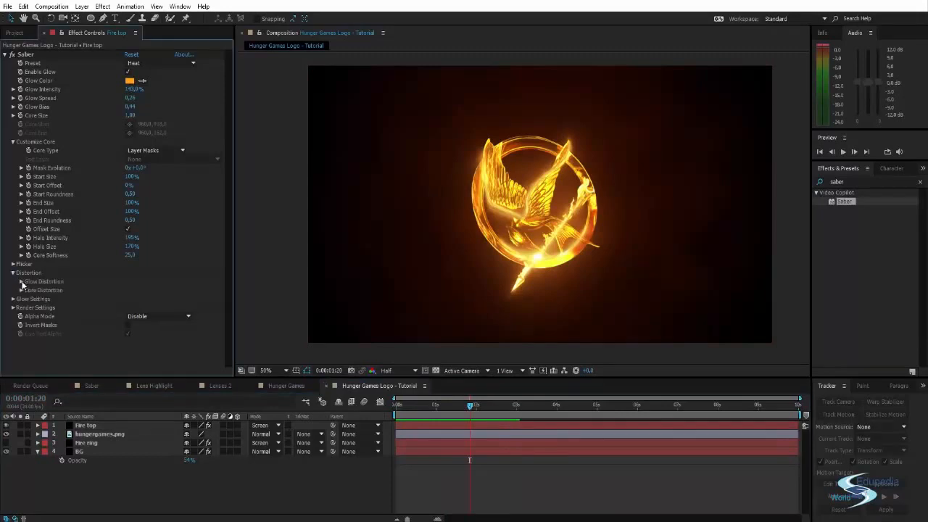
{"action": "left_click", "coordinate": [21, 282]}
{"action": "scroll", "coordinate": [145, 247], "scroll_direction": "down", "scroll_amount": 3}
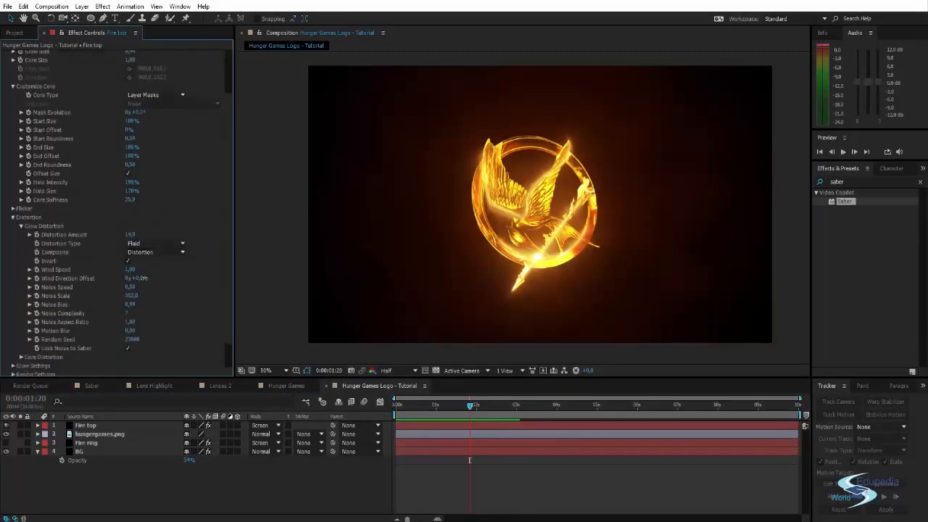
{"action": "left_click", "coordinate": [141, 278]}
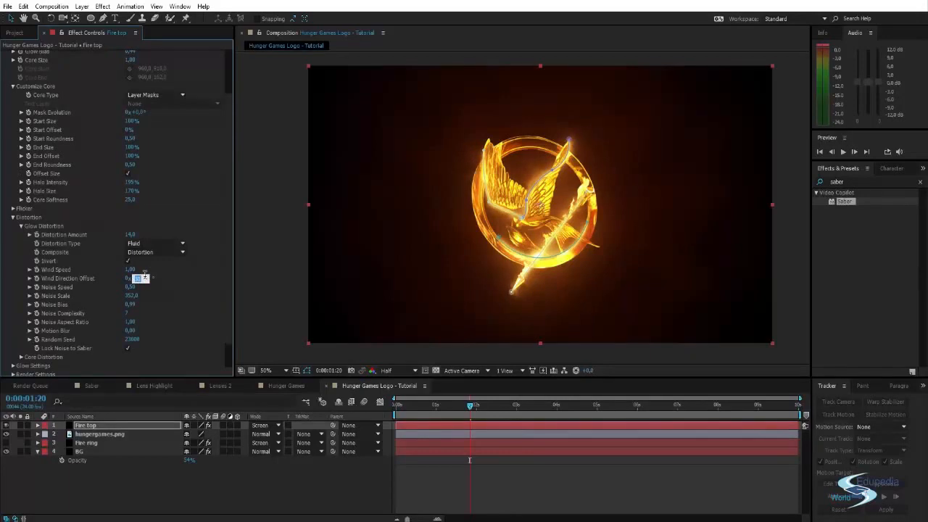
{"action": "key", "text": "Return"}
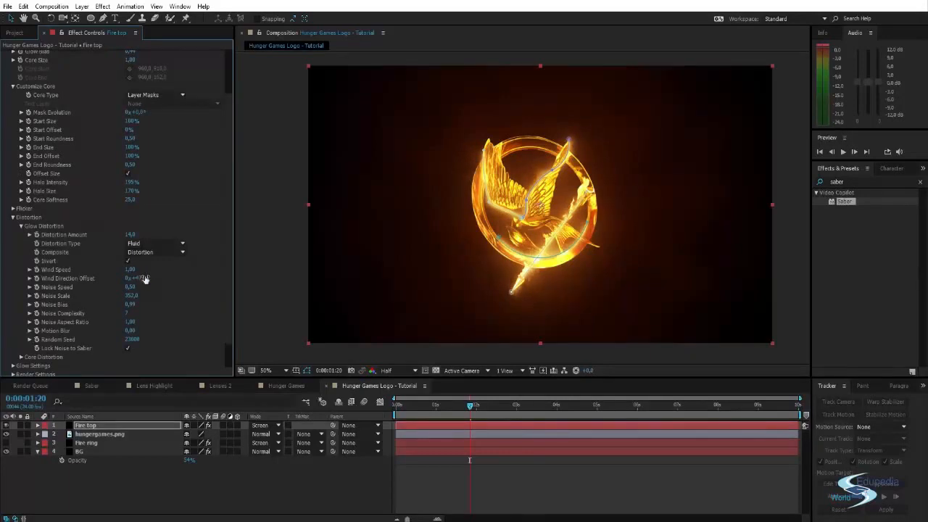
{"action": "left_click", "coordinate": [269, 234]}
{"action": "key", "text": "space"}
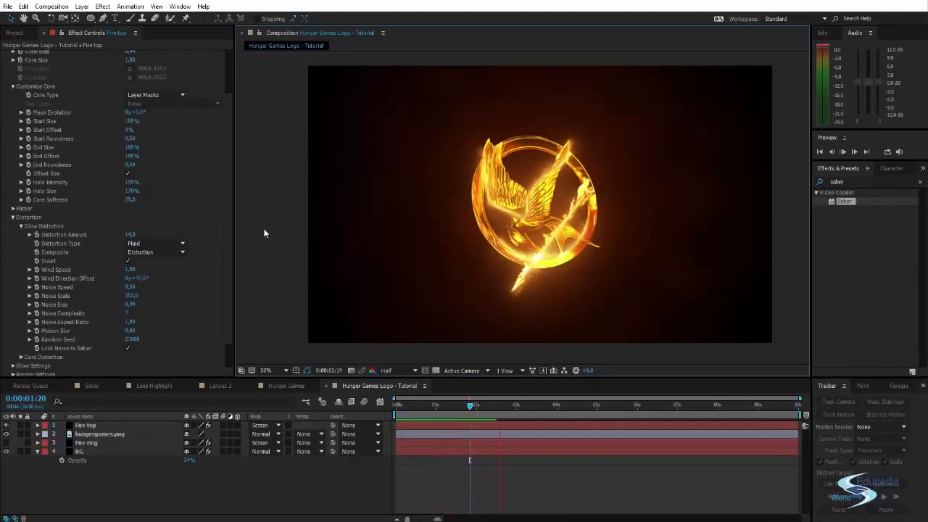
{"action": "left_click_drag", "start_coordinate": [481, 240], "coordinate": [467, 240]}
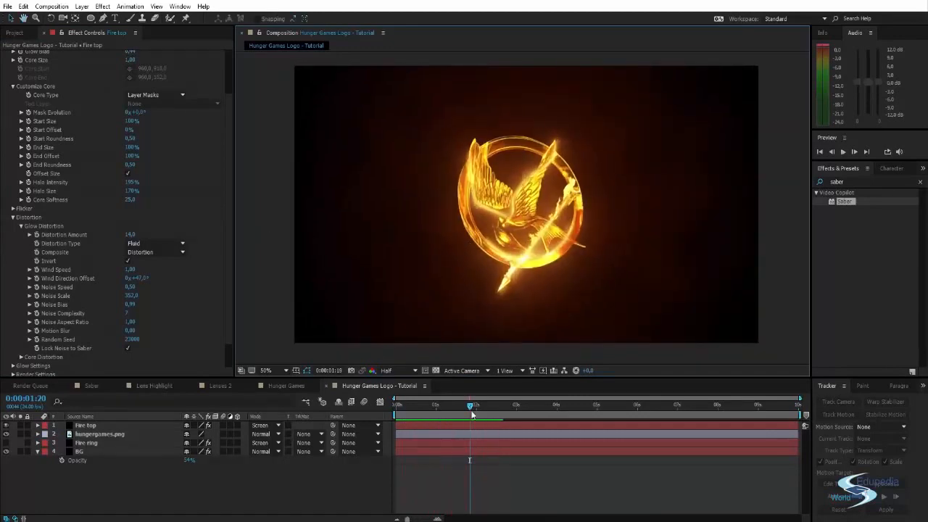
{"action": "key", "text": "space"}
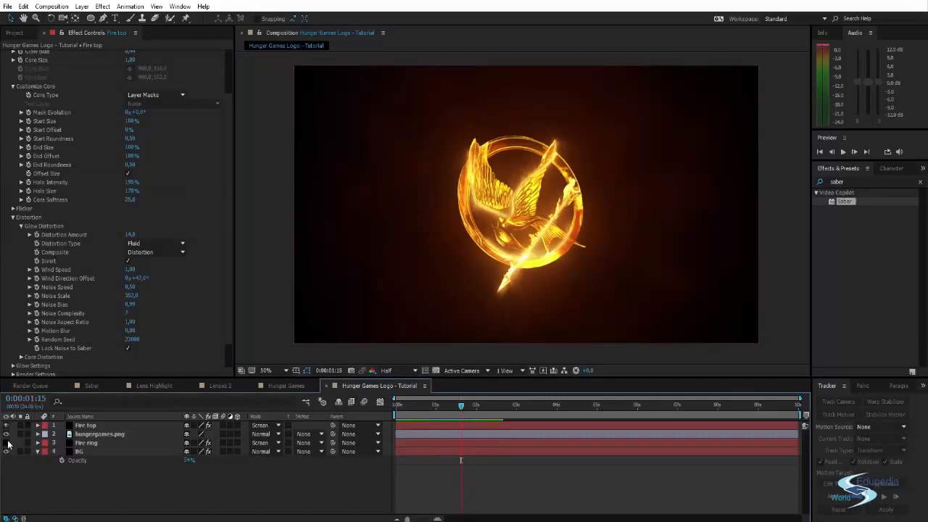
Step: Show the Fire ring layer again and preview both fire layers together at different times
{"action": "left_click", "coordinate": [7, 442]}
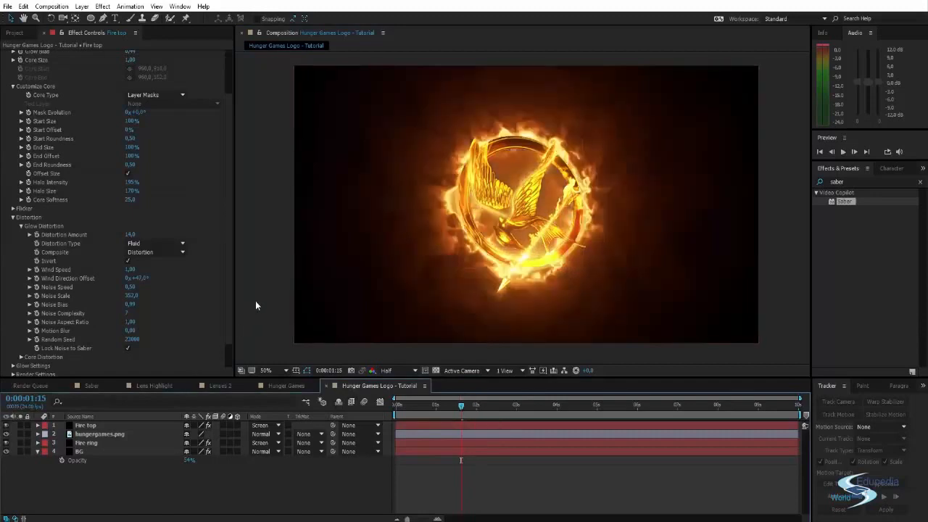
{"action": "key", "text": "space"}
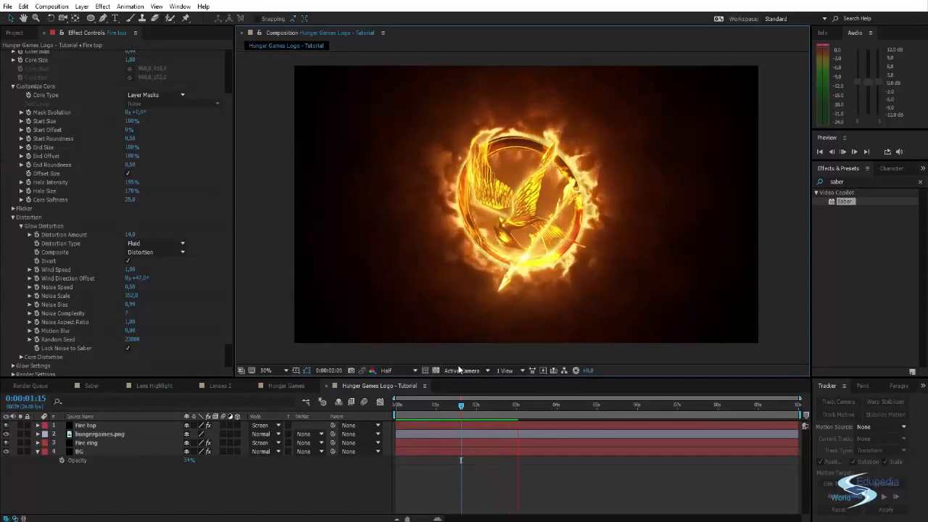
{"action": "left_click_drag", "start_coordinate": [461, 407], "coordinate": [520, 404]}
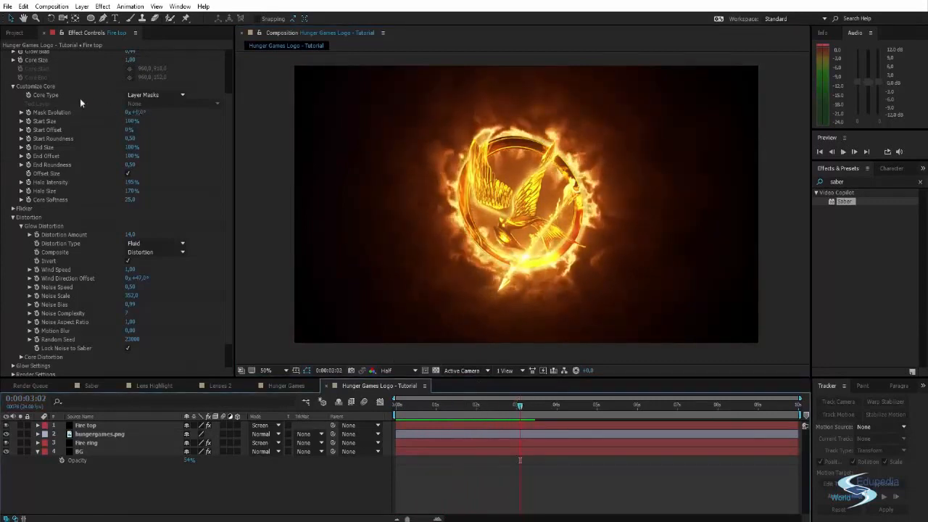
{"action": "scroll", "coordinate": [181, 217], "scroll_direction": "up", "scroll_amount": 3}
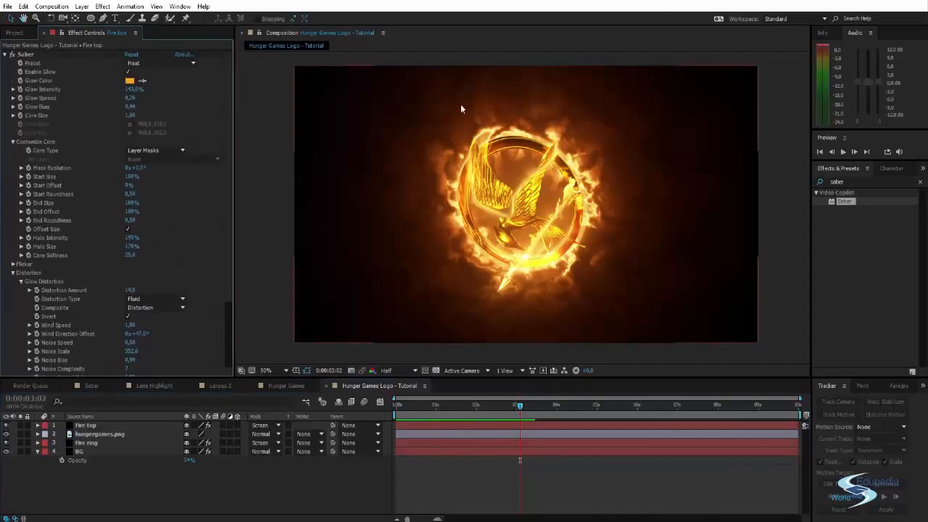
{"action": "left_click_drag", "start_coordinate": [520, 406], "coordinate": [460, 417]}
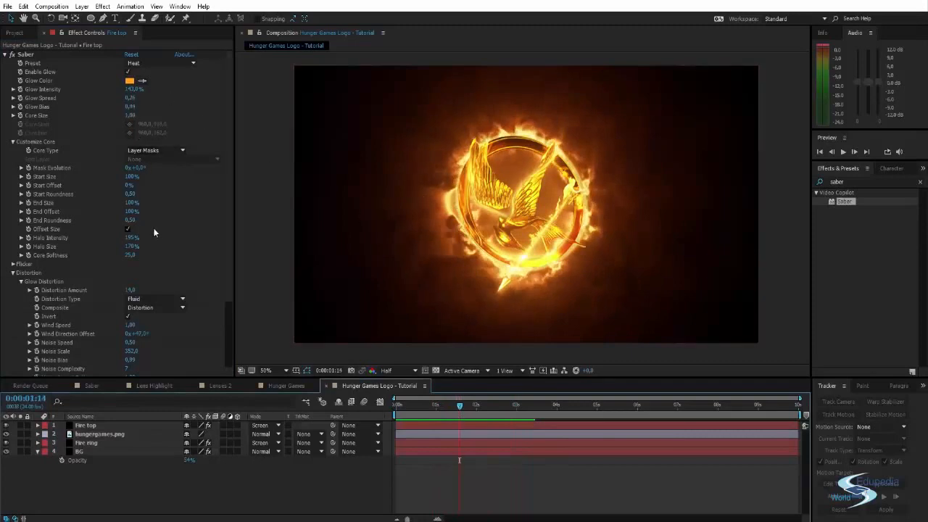
Step: Set Glow 1 Intensity to 1.50 in the Saber glow settings of the Fire top layer
{"action": "scroll", "coordinate": [100, 228], "scroll_direction": "down", "scroll_amount": 5}
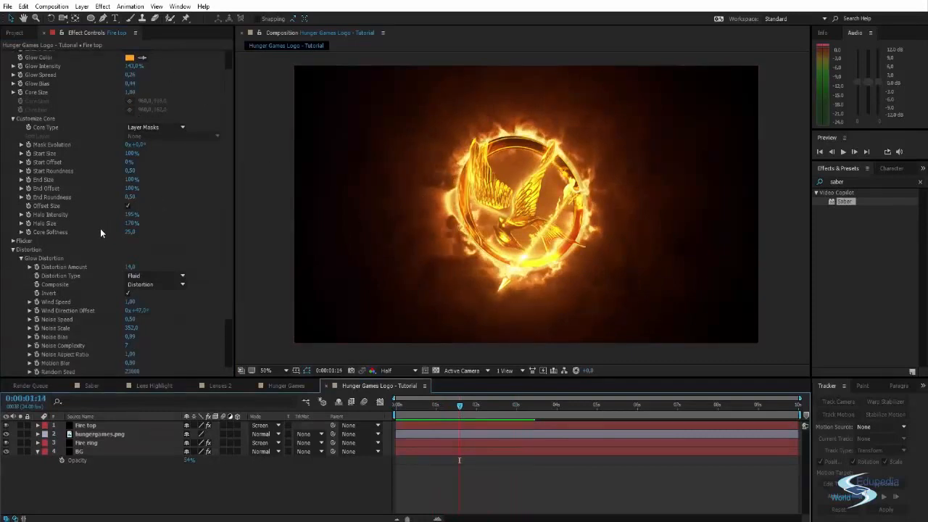
{"action": "left_click", "coordinate": [14, 338]}
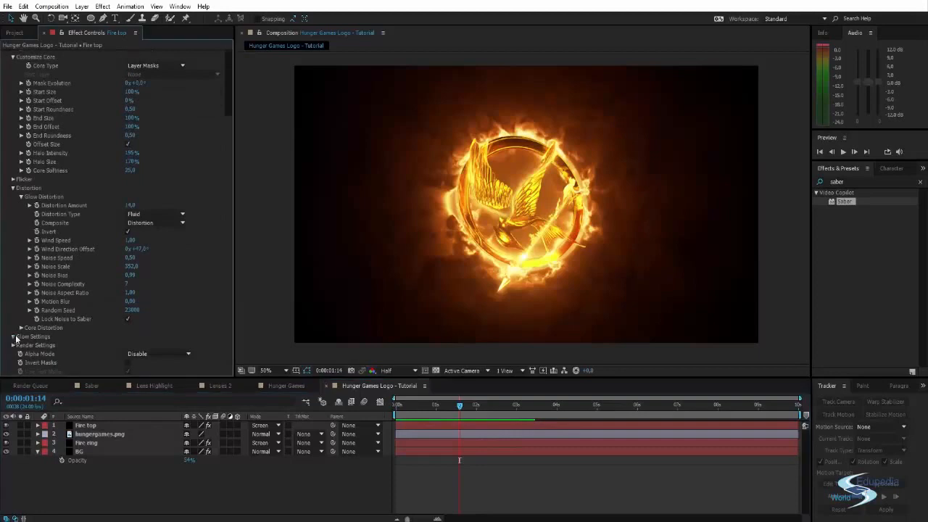
{"action": "scroll", "coordinate": [103, 286], "scroll_direction": "down", "scroll_amount": 5}
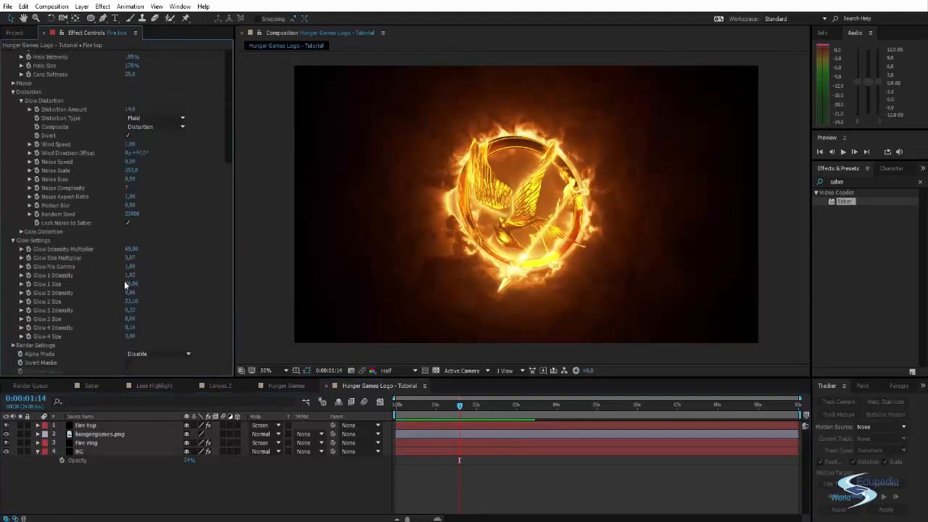
{"action": "left_click_drag", "start_coordinate": [131, 275], "coordinate": [107, 281]}
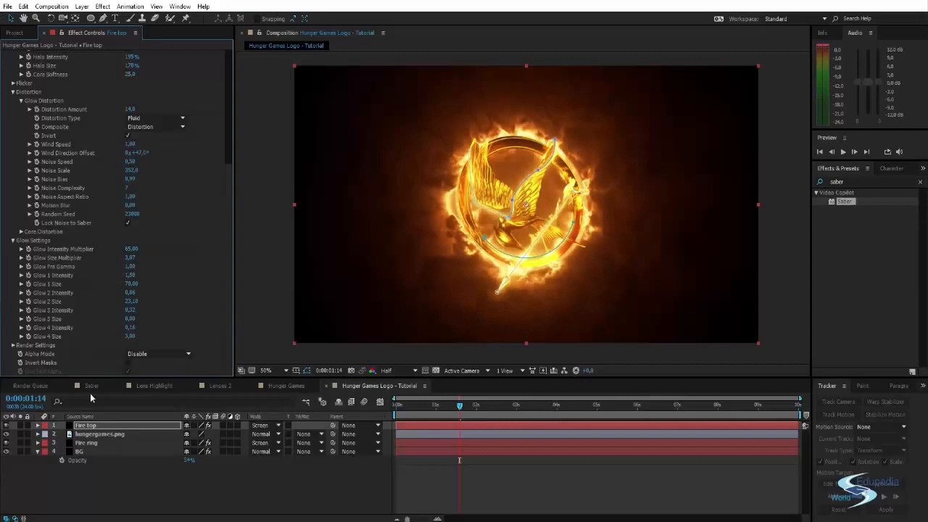
Step: In the Fire ring layer's Saber glow settings, set Glow 1 Size to 26 and Glow 1 Intensity to 1.40
{"action": "left_click", "coordinate": [85, 443]}
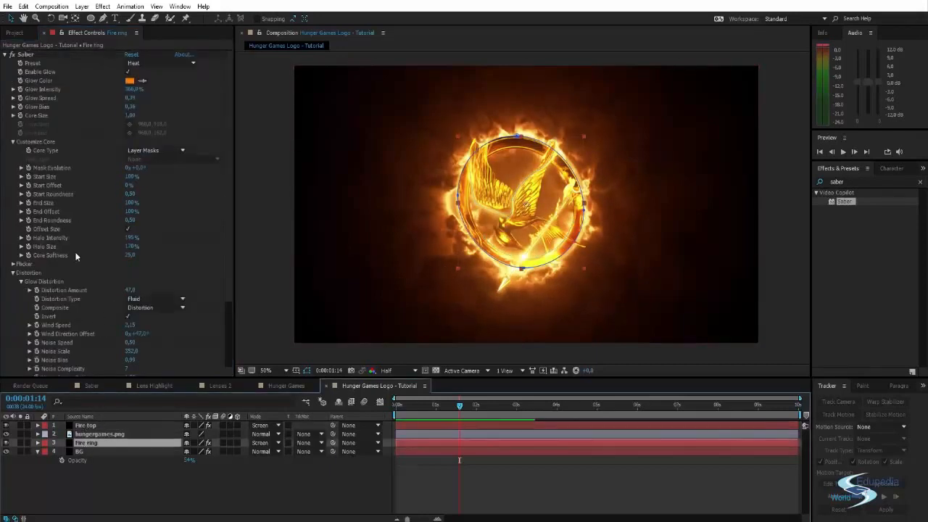
{"action": "scroll", "coordinate": [69, 259], "scroll_direction": "down", "scroll_amount": 5}
{"action": "left_click", "coordinate": [13, 337]}
{"action": "scroll", "coordinate": [116, 256], "scroll_direction": "down", "scroll_amount": 6}
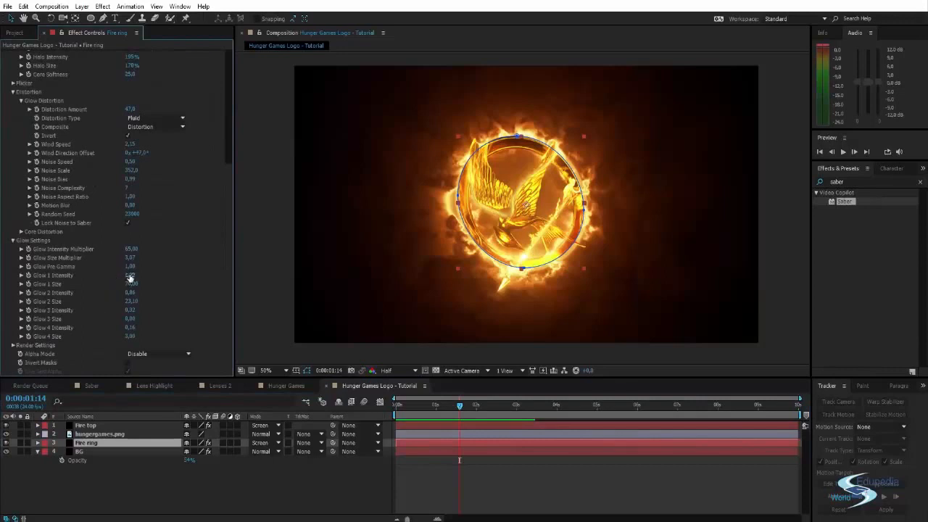
{"action": "left_click_drag", "start_coordinate": [130, 277], "coordinate": [116, 278]}
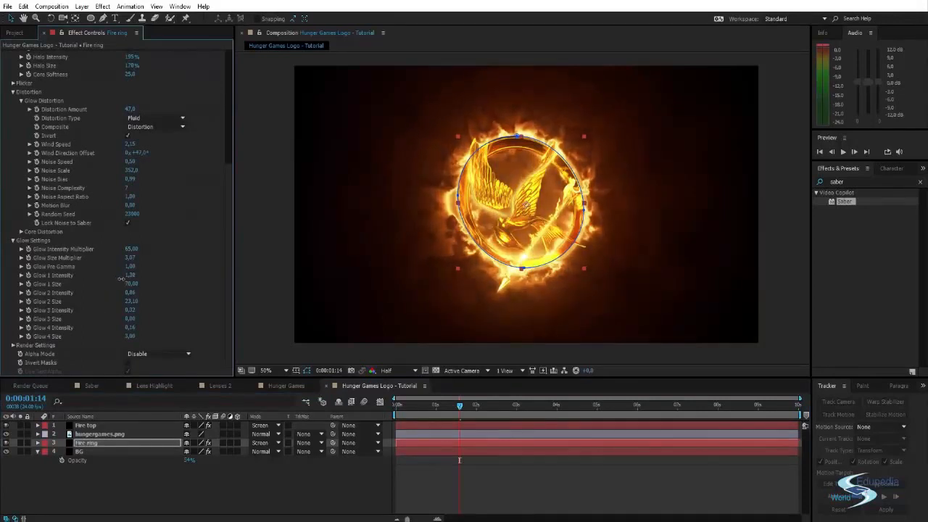
{"action": "key", "text": "ctrl+z"}
{"action": "left_click_drag", "start_coordinate": [130, 286], "coordinate": [114, 290]}
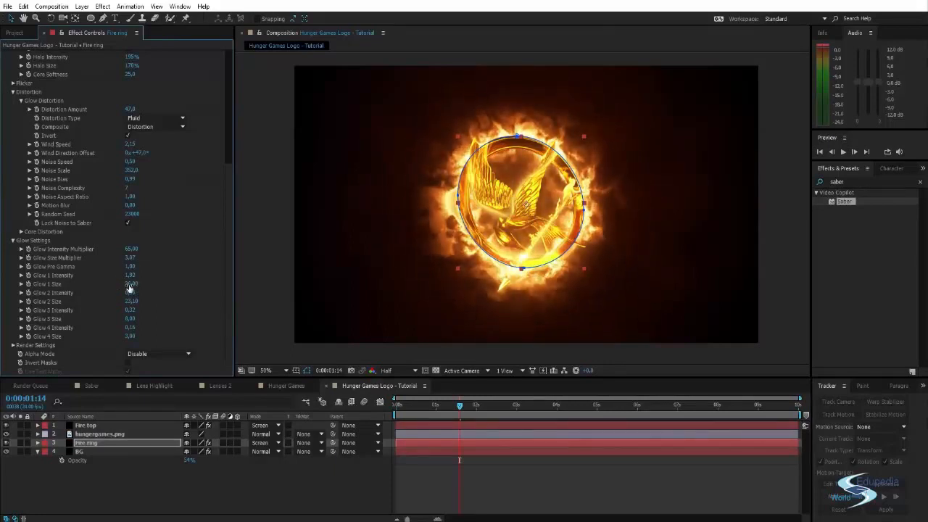
{"action": "mouse_move", "coordinate": [130, 276]}
{"action": "left_mouse_down"}
{"action": "mouse_move", "coordinate": [112, 277]}
{"action": "mouse_move", "coordinate": [121, 278]}
{"action": "left_mouse_up"}
{"action": "left_click", "coordinate": [271, 258]}
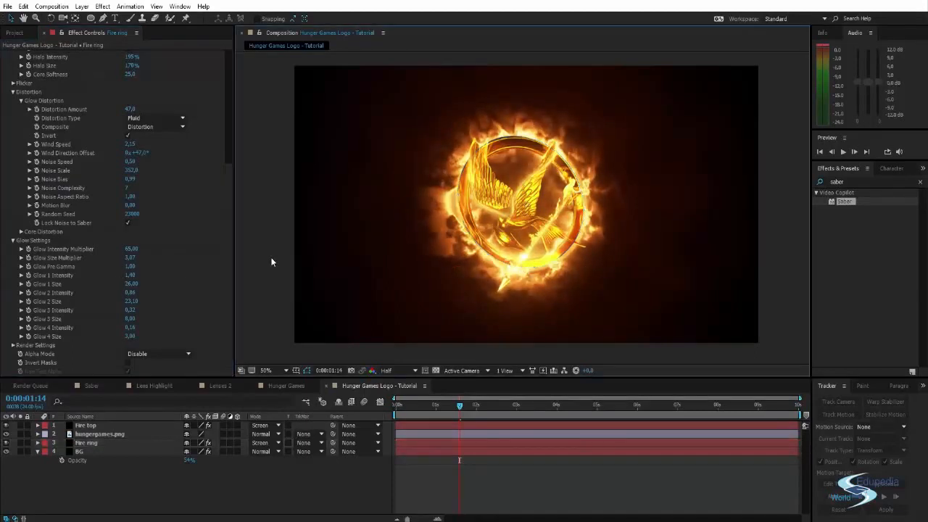
Step: In the Fire ring layer's Saber glow settings, set Glow 1 Size to 33, Glow 2 Size to 15 and Glow 2 Intensity to 0.40
{"action": "key", "text": "space"}
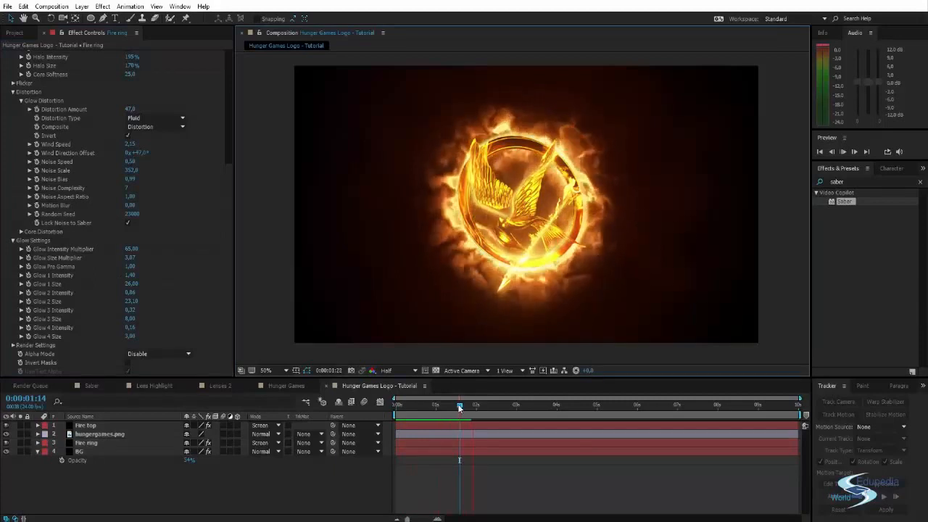
{"action": "left_click_drag", "start_coordinate": [466, 403], "coordinate": [449, 408]}
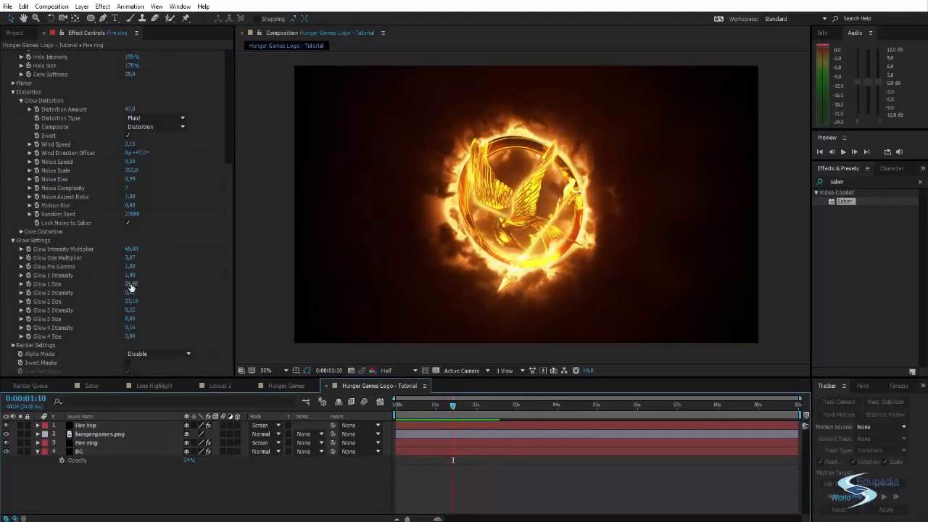
{"action": "left_click_drag", "start_coordinate": [132, 277], "coordinate": [124, 277]}
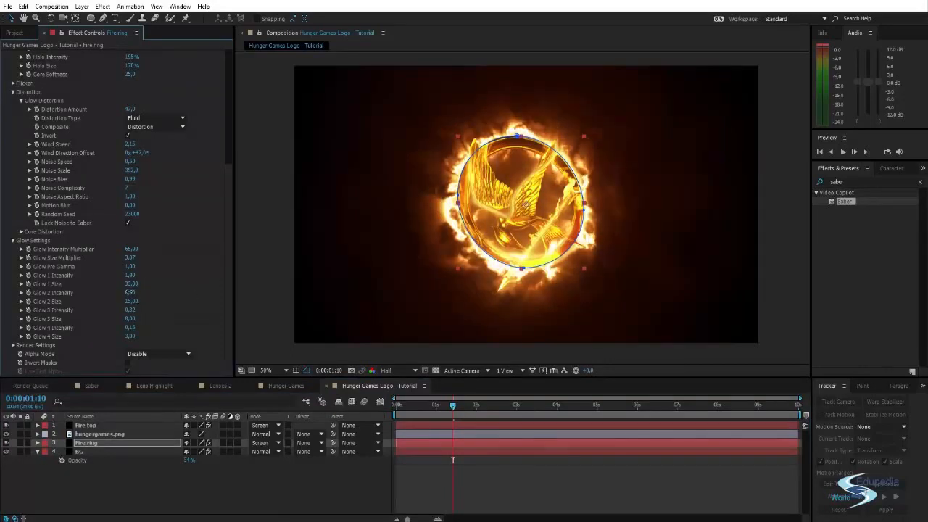
{"action": "left_click_drag", "start_coordinate": [130, 292], "coordinate": [126, 294]}
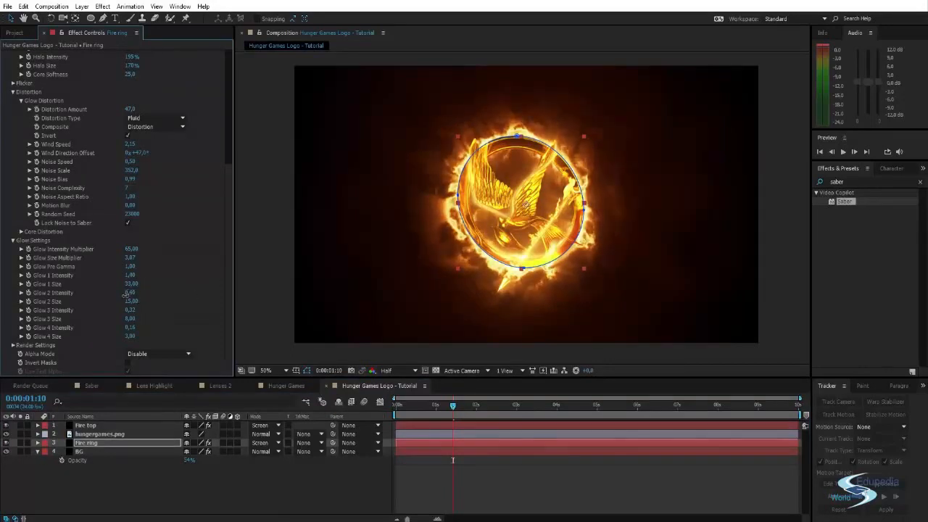
{"action": "left_click", "coordinate": [283, 204]}
Step: Preview the adjusted ring fire and compare it with the finished Hunger Games composition
{"action": "key", "text": "space"}
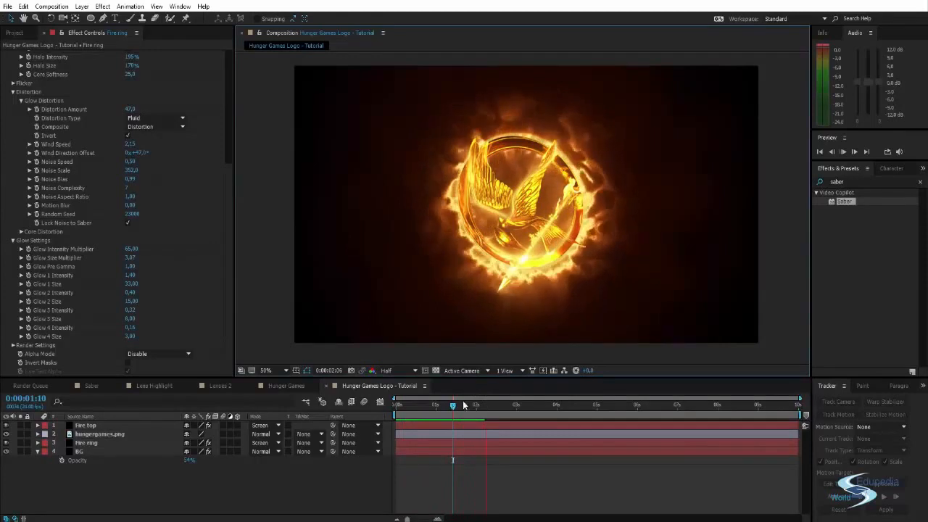
{"action": "left_click", "coordinate": [456, 404]}
{"action": "left_click", "coordinate": [291, 384]}
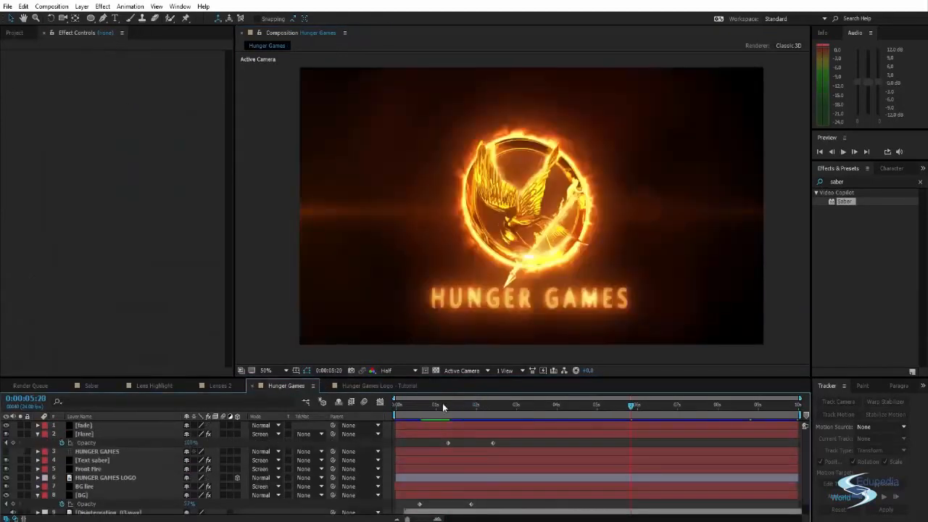
{"action": "left_click_drag", "start_coordinate": [442, 403], "coordinate": [577, 411]}
{"action": "left_click", "coordinate": [362, 384]}
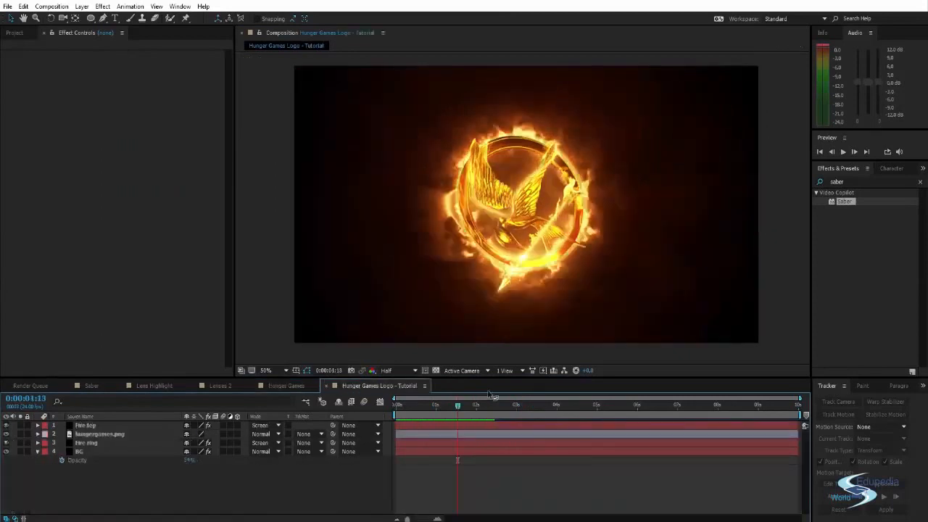
{"action": "key", "text": "space"}
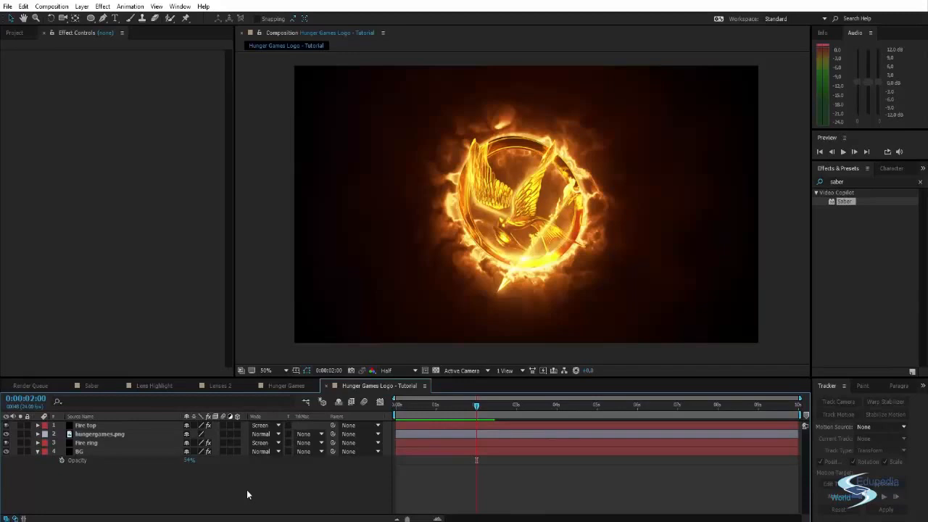
Step: Add a null object to the Hunger Games Logo - Tutorial composition and apply the Curves effect to the Fire top layer
{"action": "key", "text": "ctrl+alt+shift+y"}
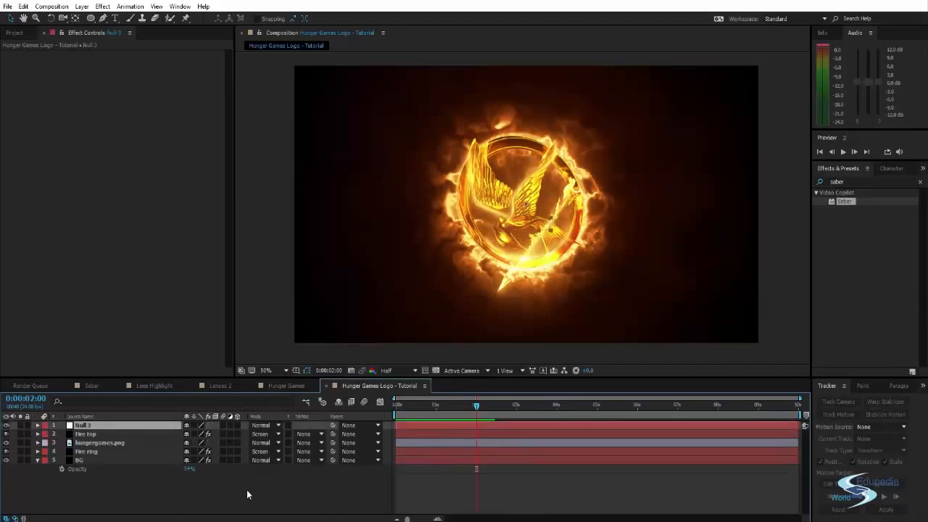
{"action": "left_click", "coordinate": [854, 180]}
{"action": "type", "text": "curves"}
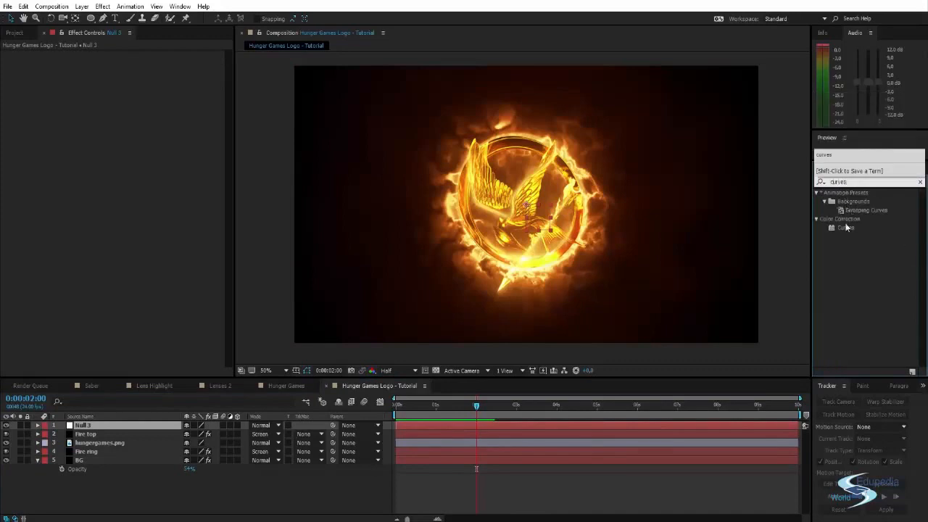
{"action": "left_click_drag", "start_coordinate": [846, 228], "coordinate": [523, 193]}
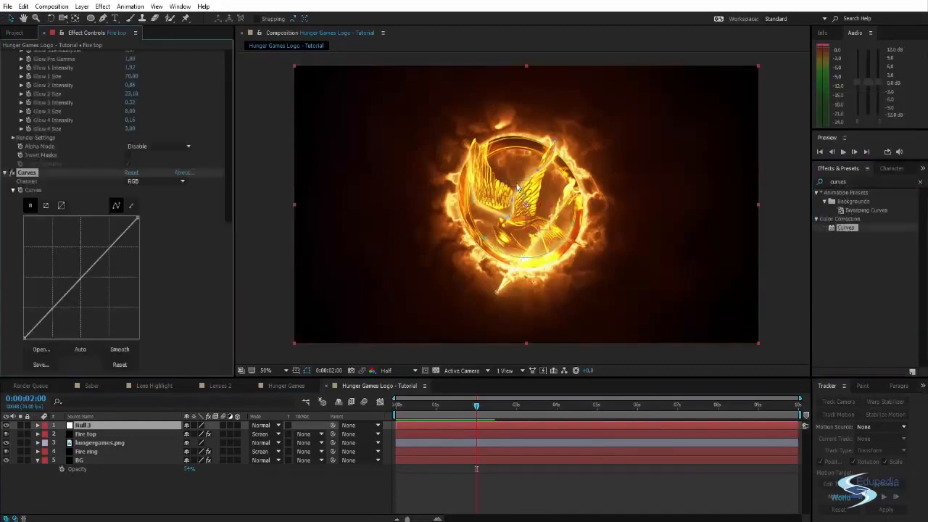
Step: Shape Fire top's RGB curve into an S, raising the highlights and lowering the shadows for more contrast
{"action": "left_click_drag", "start_coordinate": [110, 248], "coordinate": [107, 248]}
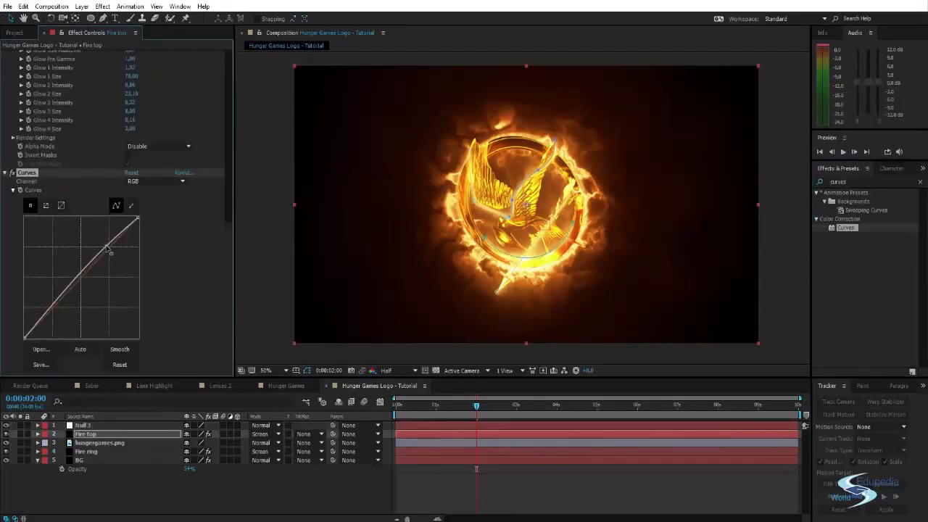
{"action": "left_click_drag", "start_coordinate": [55, 303], "coordinate": [69, 313]}
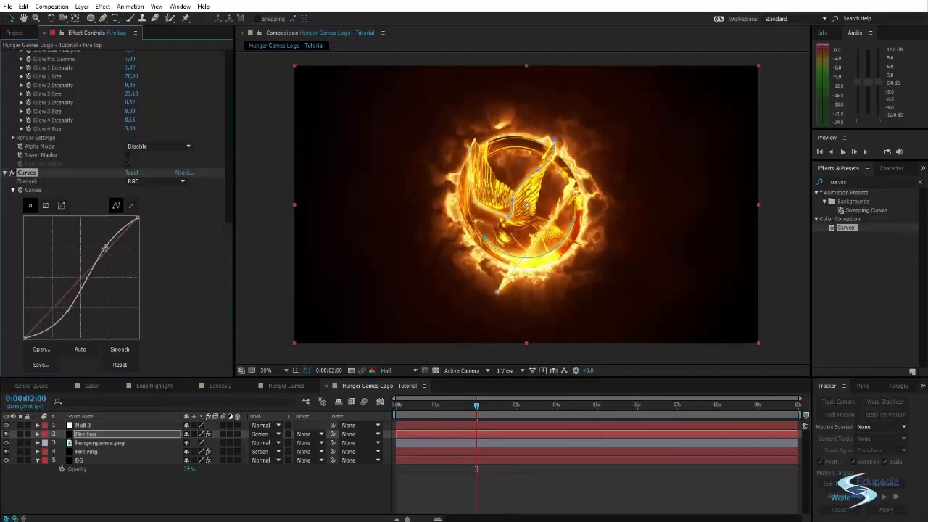
{"action": "left_click_drag", "start_coordinate": [106, 248], "coordinate": [102, 246]}
{"action": "left_click_drag", "start_coordinate": [69, 310], "coordinate": [64, 306]}
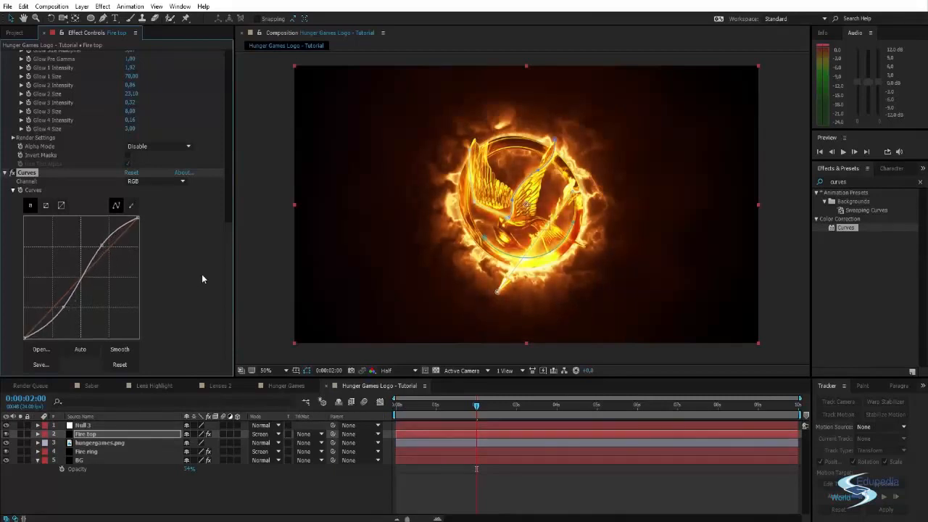
{"action": "left_click", "coordinate": [272, 255]}
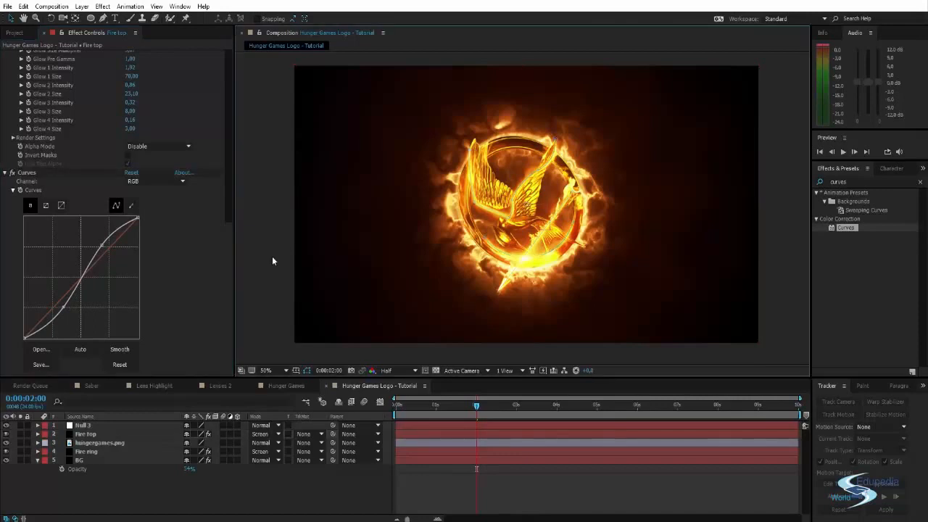
Step: Compare the logo with and without Fire top's Curves effect, and lower the curve's shadow point slightly
{"action": "left_click", "coordinate": [13, 173]}
{"action": "left_click", "coordinate": [12, 173]}
{"action": "left_click", "coordinate": [12, 173]}
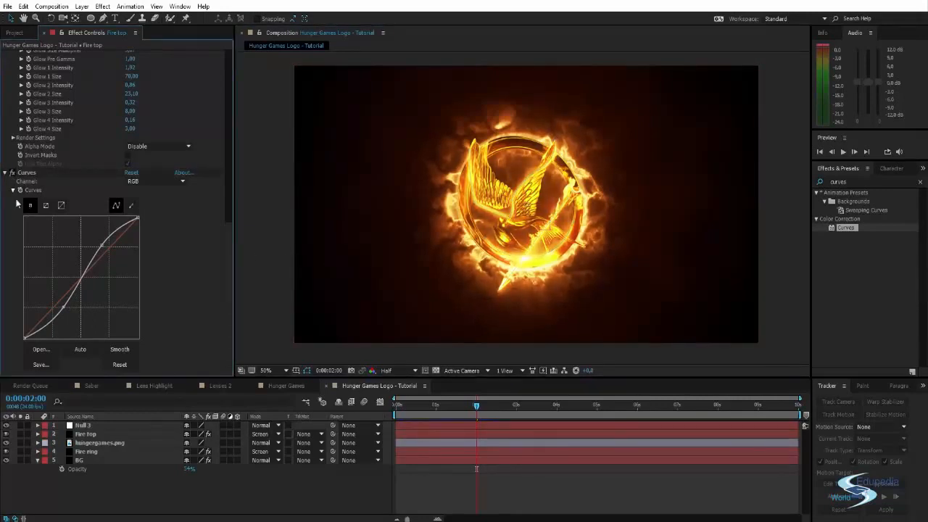
{"action": "mouse_move", "coordinate": [62, 306]}
{"action": "left_mouse_down"}
{"action": "mouse_move", "coordinate": [71, 319]}
{"action": "mouse_move", "coordinate": [62, 310]}
{"action": "left_mouse_up"}
{"action": "left_click", "coordinate": [272, 240]}
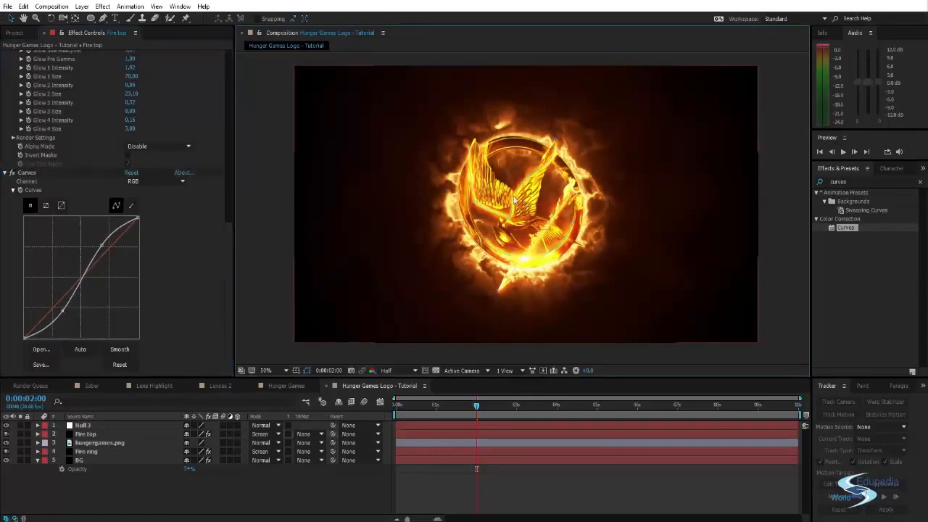
Step: Shift the Saber Glow Color of the Fire top layer to a deeper, more reddish orange
{"action": "left_click", "coordinate": [95, 435]}
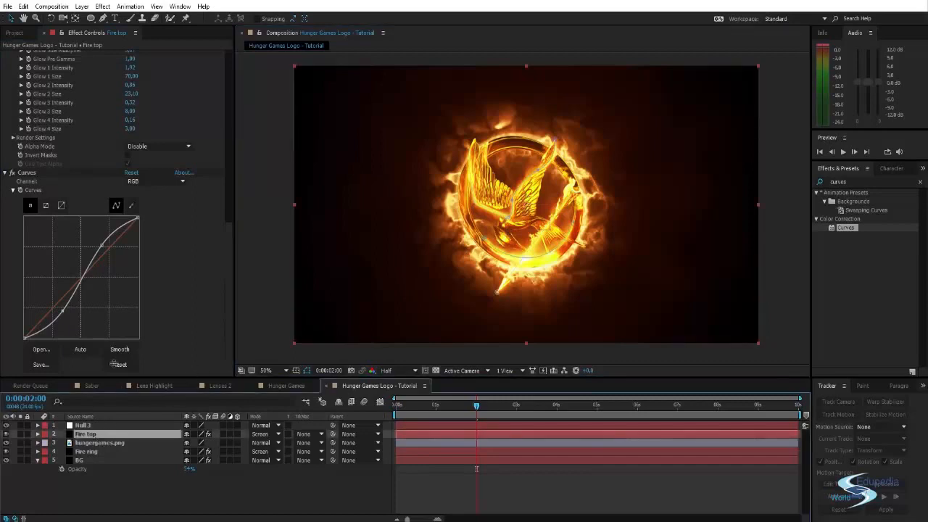
{"action": "scroll", "coordinate": [115, 348], "scroll_direction": "up", "scroll_amount": 15}
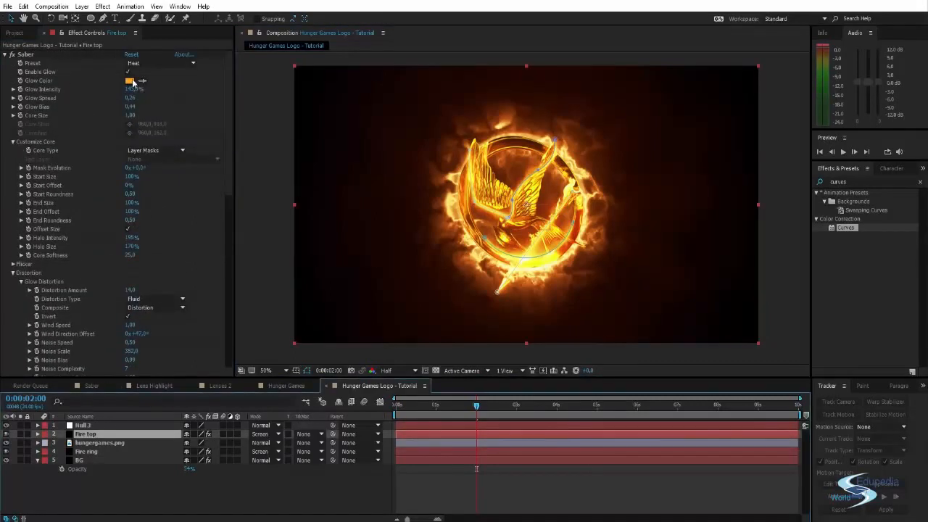
{"action": "left_click", "coordinate": [131, 82]}
{"action": "left_click_drag", "start_coordinate": [767, 145], "coordinate": [787, 139]}
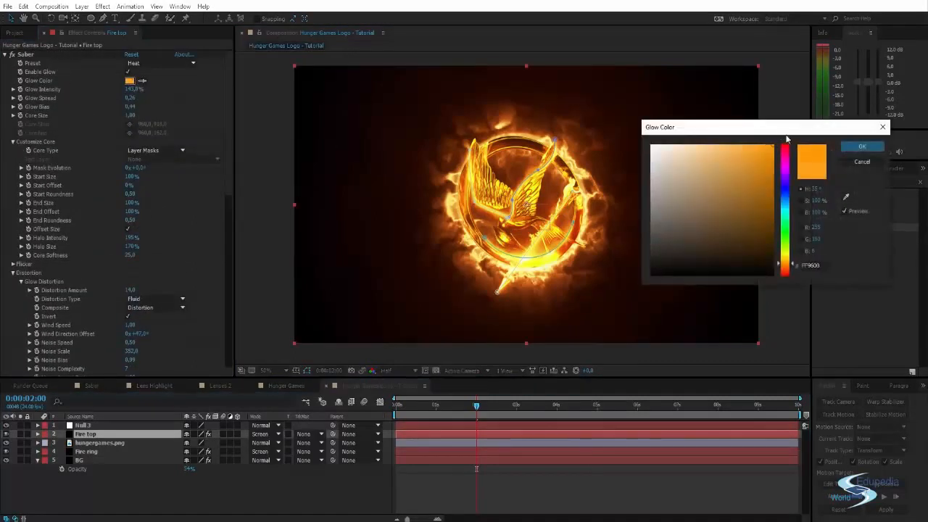
{"action": "left_click_drag", "start_coordinate": [788, 268], "coordinate": [788, 269]}
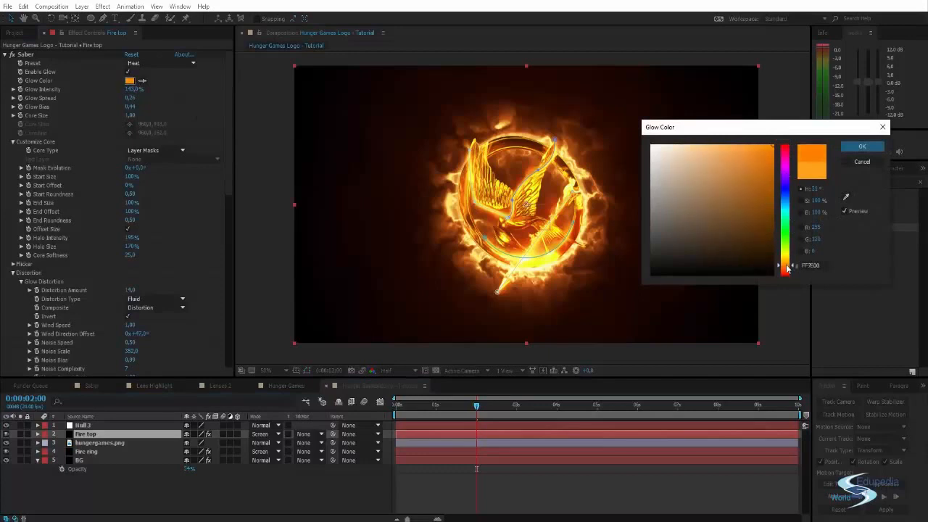
{"action": "left_click", "coordinate": [862, 147]}
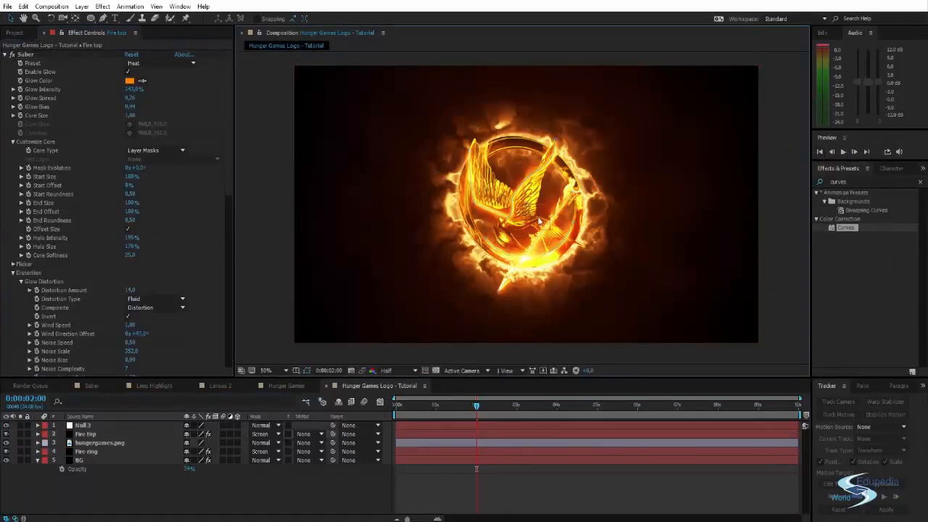
Step: Preview the recoloured fire animation and check the flames at points between two and four seconds
{"action": "key", "text": "period"}
{"action": "key", "text": "comma"}
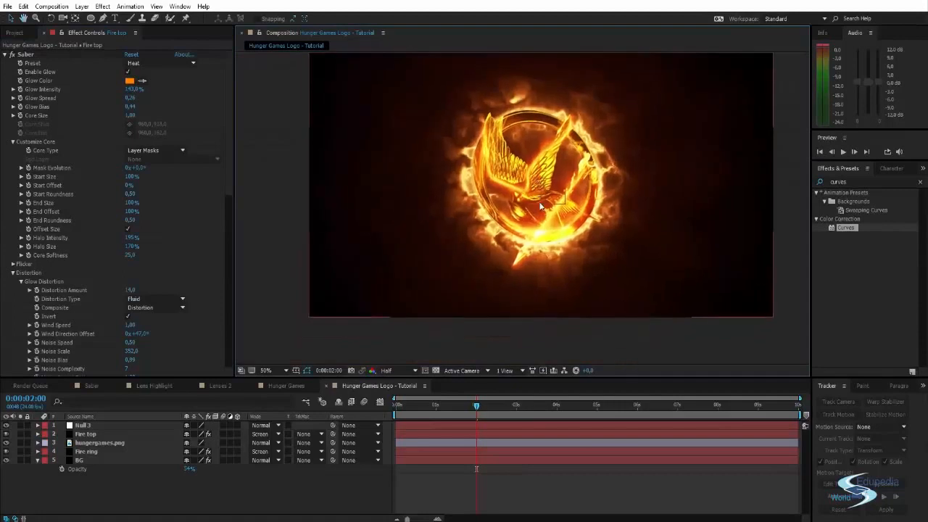
{"action": "key", "text": "space"}
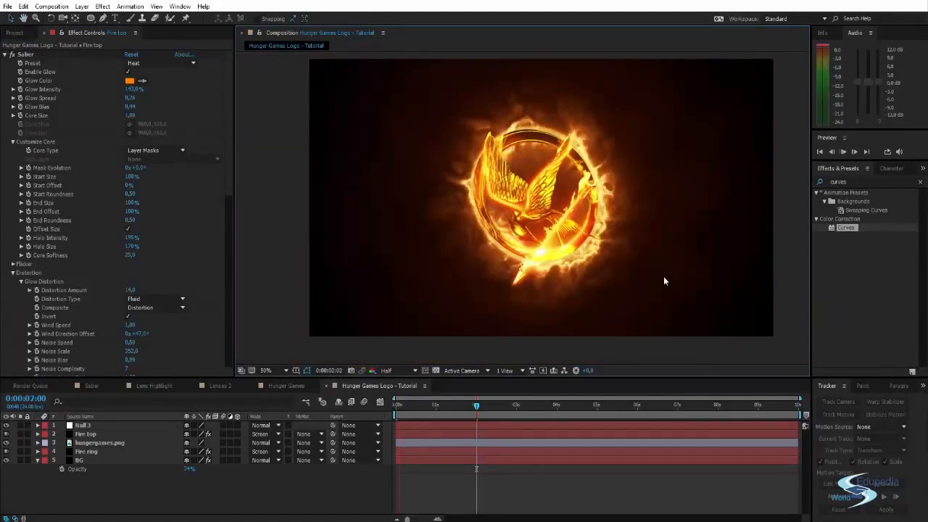
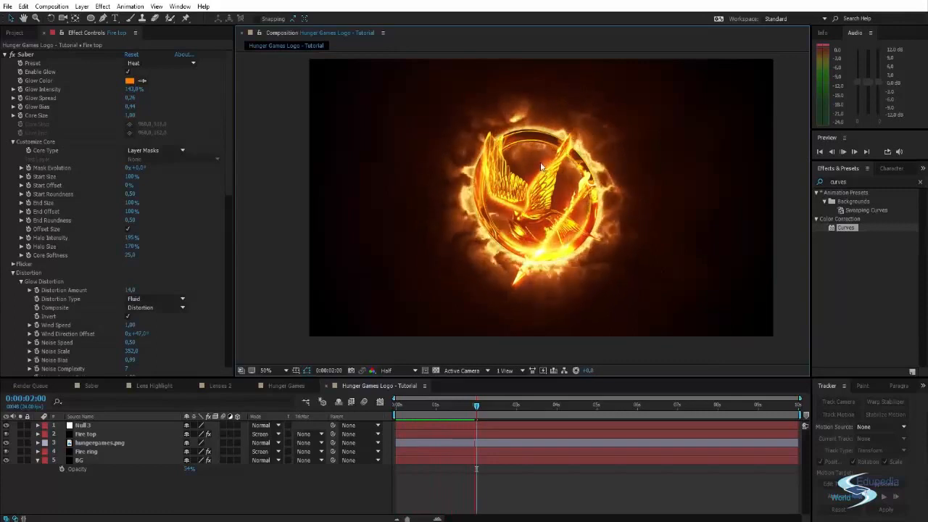
{"action": "left_click", "coordinate": [499, 406]}
{"action": "left_click_drag", "start_coordinate": [499, 408], "coordinate": [543, 406]}
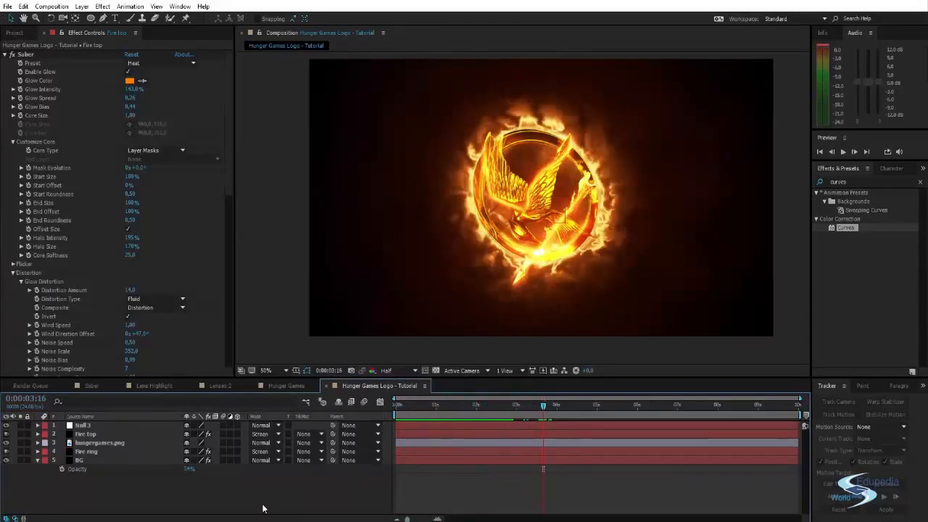
Step: Create a black solid named Flare and apply the Optical Flares effect to it
{"action": "key", "text": "ctrl+y"}
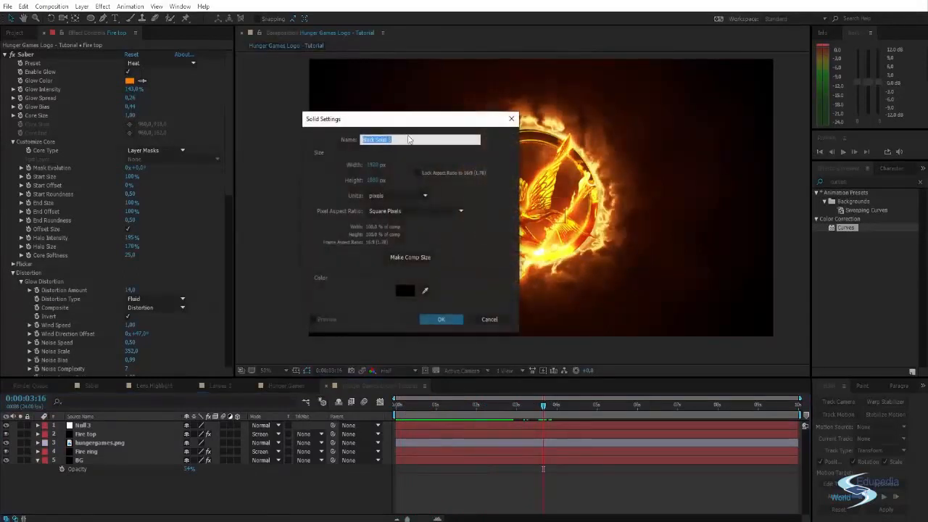
{"action": "type", "text": "Flare"}
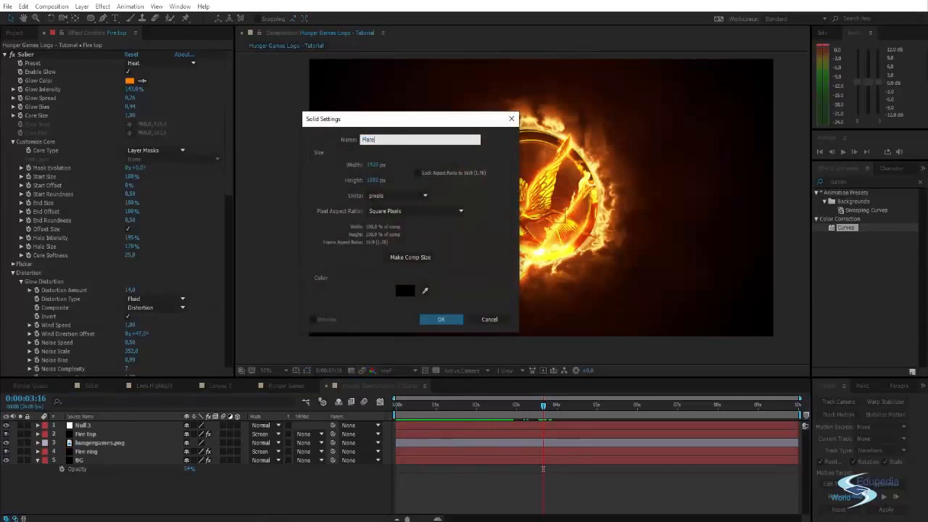
{"action": "left_click", "coordinate": [441, 320]}
{"action": "left_click", "coordinate": [860, 182]}
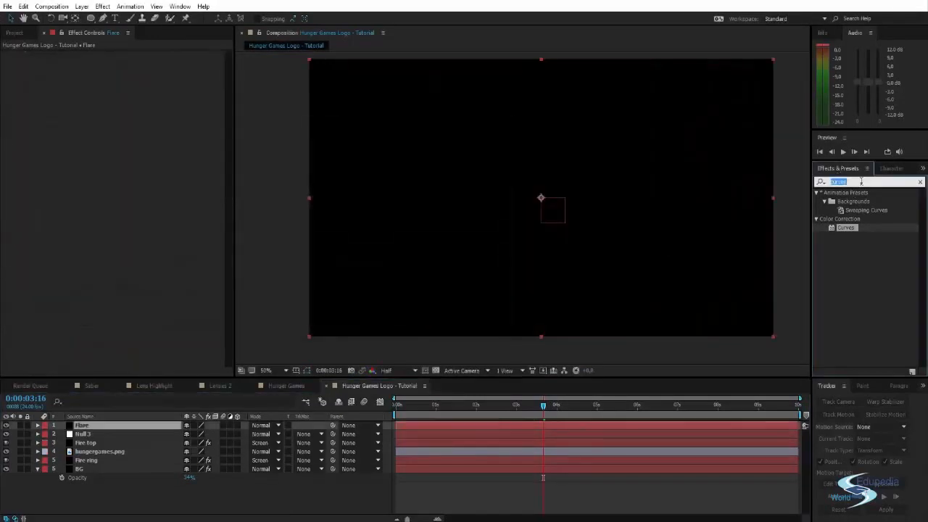
{"action": "type", "text": "optical"}
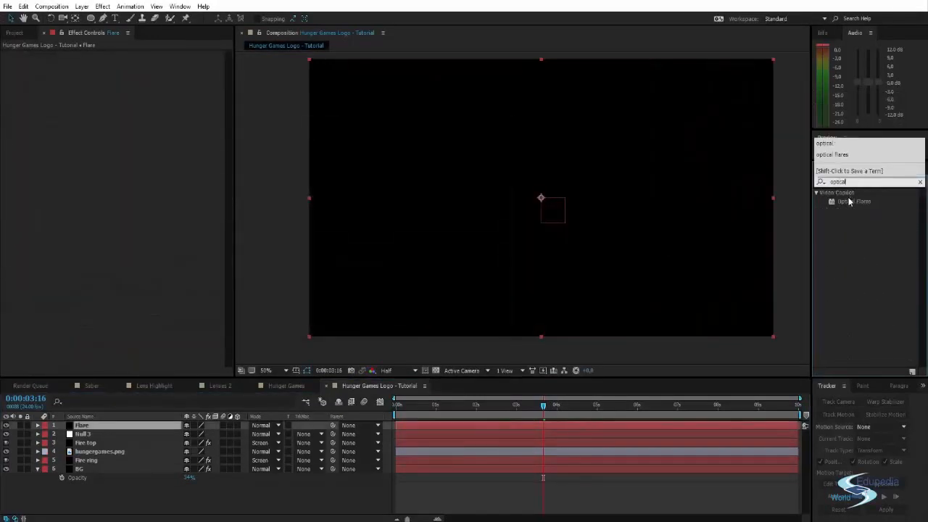
{"action": "left_click_drag", "start_coordinate": [849, 202], "coordinate": [580, 156]}
Step: Load the Beam preset from the Light collection into Optical Flares and move the flare source just beyond the composition's left edge
{"action": "left_click", "coordinate": [66, 75]}
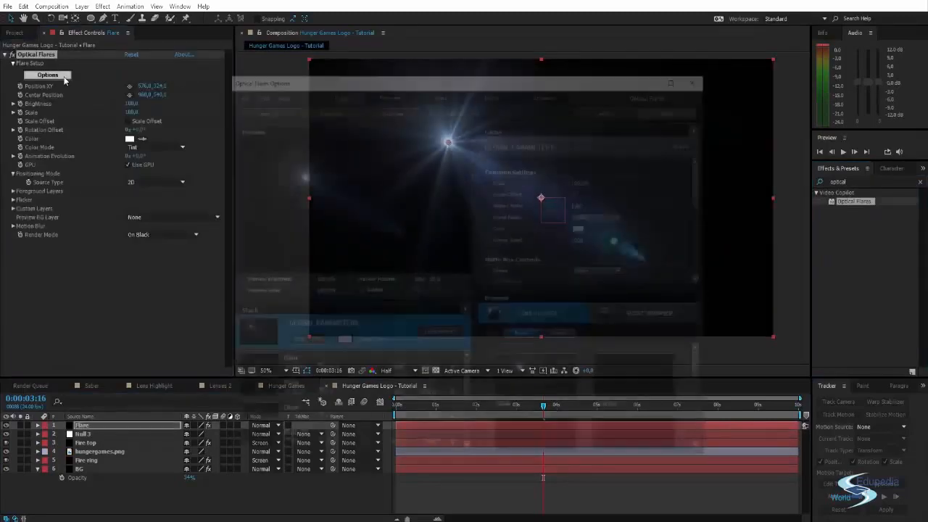
{"action": "left_click_drag", "start_coordinate": [463, 81], "coordinate": [490, 74]}
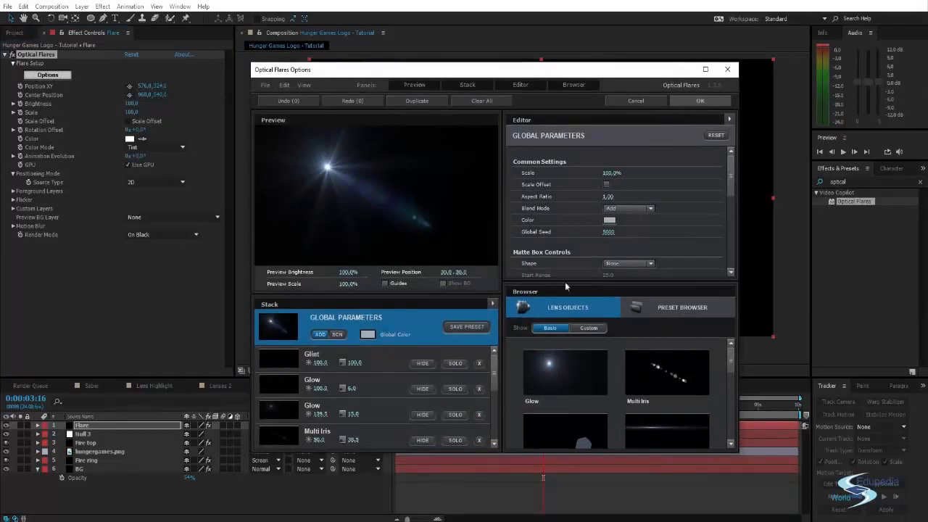
{"action": "left_click", "coordinate": [671, 309]}
{"action": "double_click", "coordinate": [664, 389]}
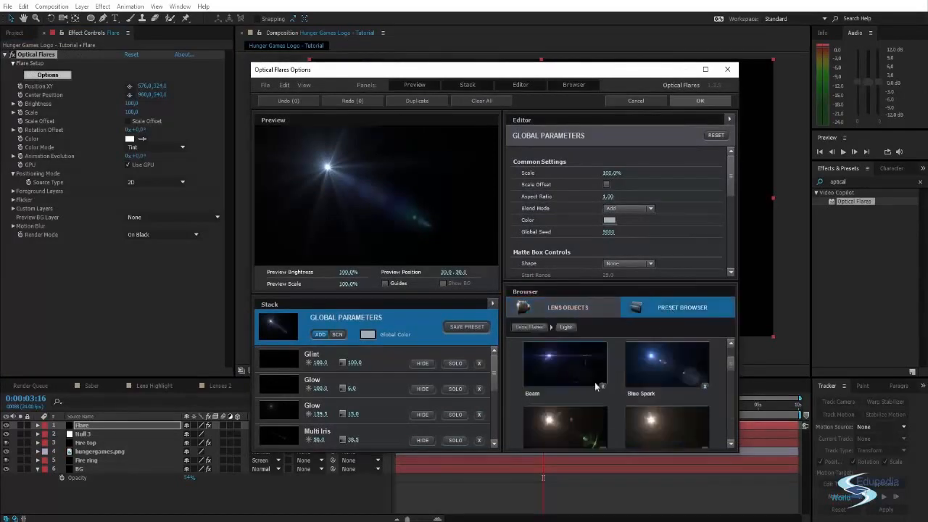
{"action": "left_click", "coordinate": [554, 363]}
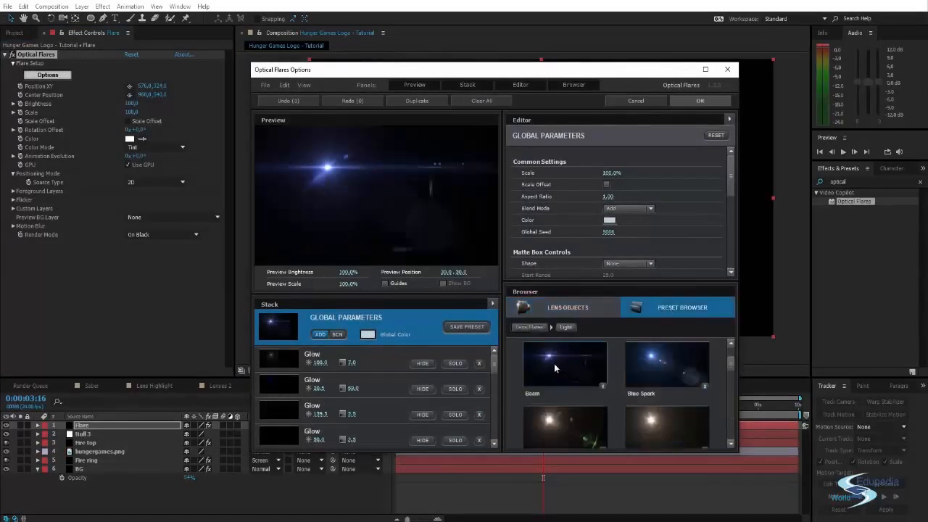
{"action": "left_click", "coordinate": [702, 101]}
{"action": "left_click_drag", "start_coordinate": [448, 145], "coordinate": [263, 198]}
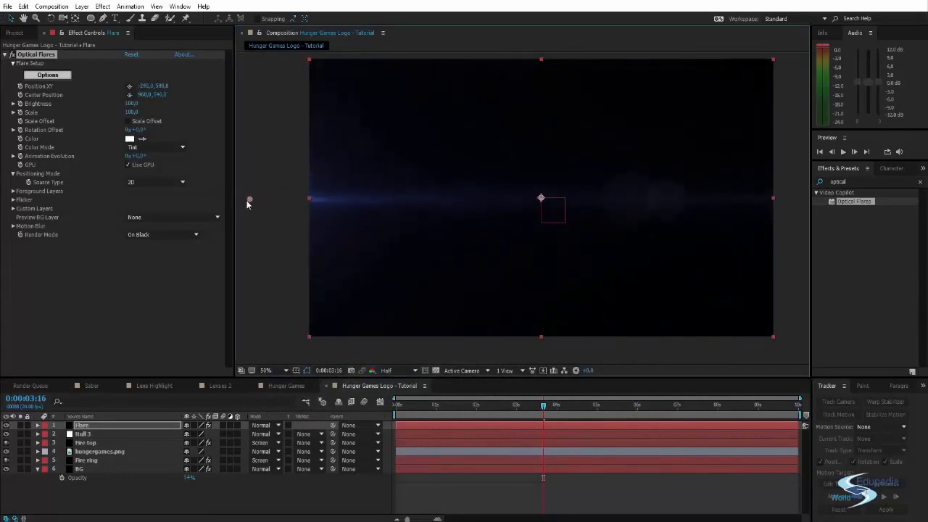
Step: Change the Optical Flares Color of the Flare layer to the deep orange FF5A00
{"action": "left_click", "coordinate": [131, 138]}
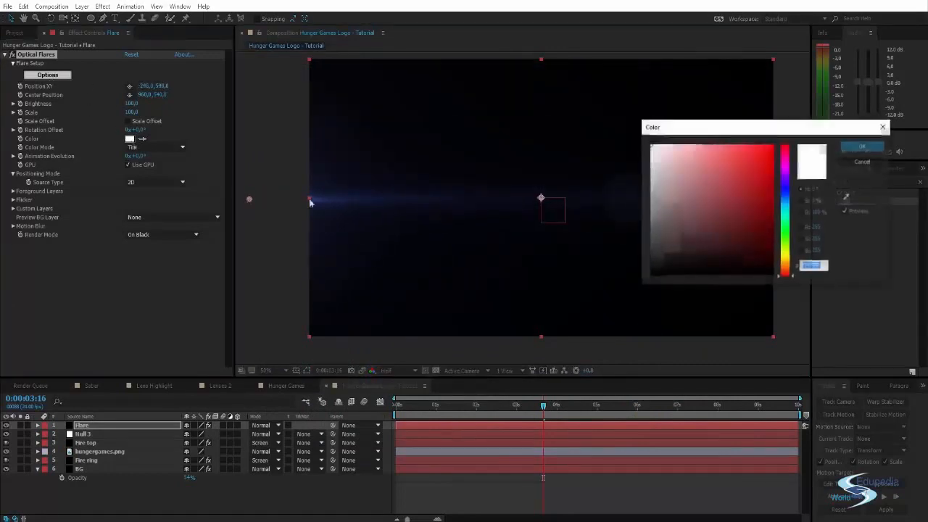
{"action": "left_click", "coordinate": [786, 263]}
{"action": "left_click_drag", "start_coordinate": [758, 250], "coordinate": [798, 116]}
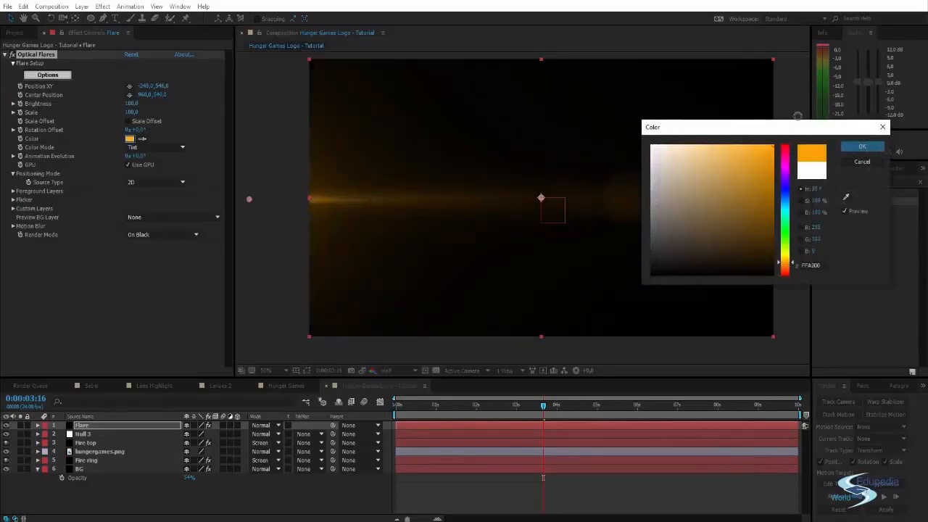
{"action": "left_click_drag", "start_coordinate": [789, 265], "coordinate": [790, 273]}
{"action": "left_click", "coordinate": [862, 147]}
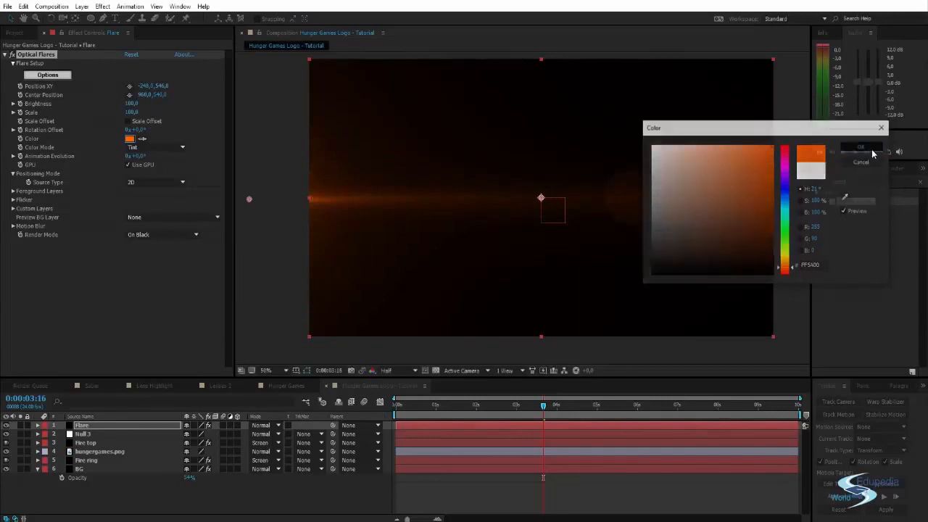
Step: Blend the Flare layer in Screen mode and nudge its flare source slightly farther out, to about -344, 554
{"action": "left_click", "coordinate": [264, 425]}
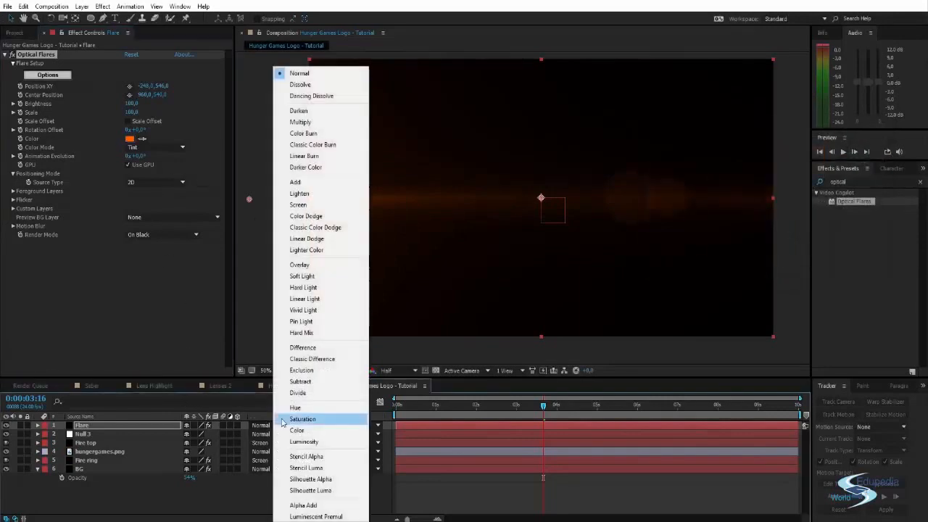
{"action": "left_click", "coordinate": [313, 206]}
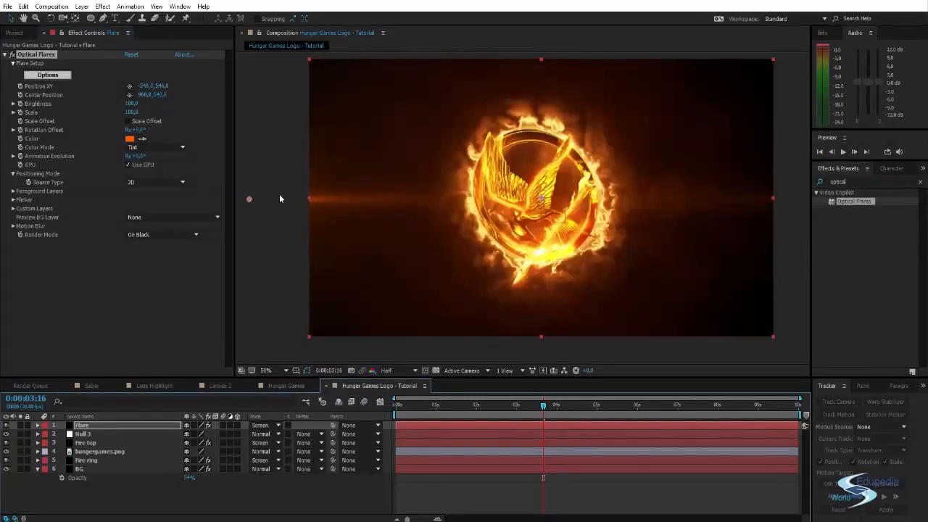
{"action": "left_click_drag", "start_coordinate": [248, 198], "coordinate": [248, 201]}
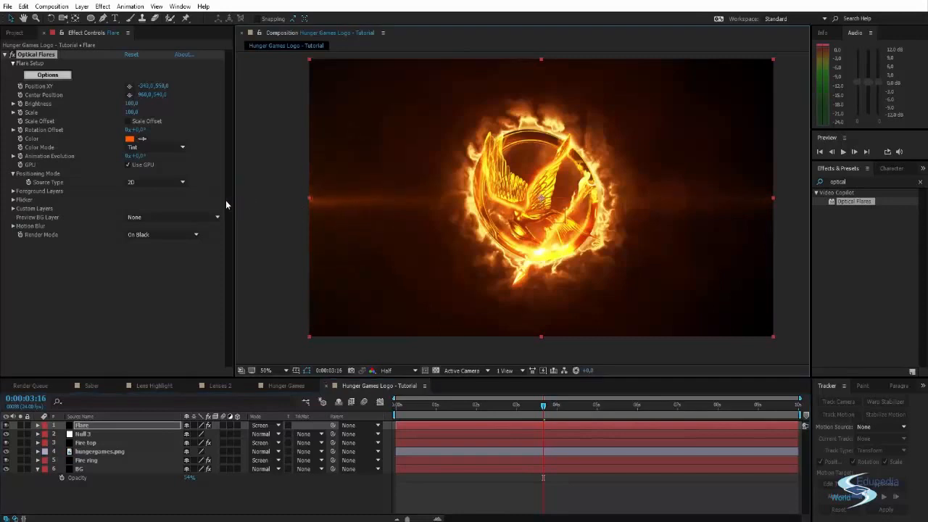
{"action": "left_click", "coordinate": [803, 284]}
Step: Inspect the burning logo with the blended flare and check frames up to about four seconds
{"action": "scroll", "coordinate": [638, 212], "scroll_direction": "down", "scroll_amount": 2}
{"action": "left_click_drag", "start_coordinate": [611, 211], "coordinate": [559, 232]}
{"action": "scroll", "coordinate": [580, 195], "scroll_direction": "up", "scroll_amount": 2}
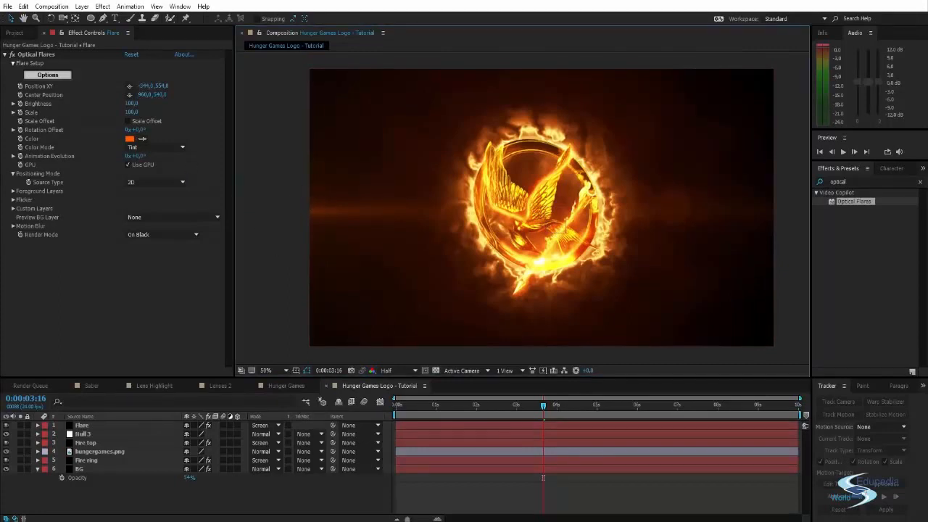
{"action": "mouse_move", "coordinate": [449, 219]}
{"action": "left_mouse_down"}
{"action": "mouse_move", "coordinate": [445, 210]}
{"action": "mouse_move", "coordinate": [455, 226]}
{"action": "left_mouse_up"}
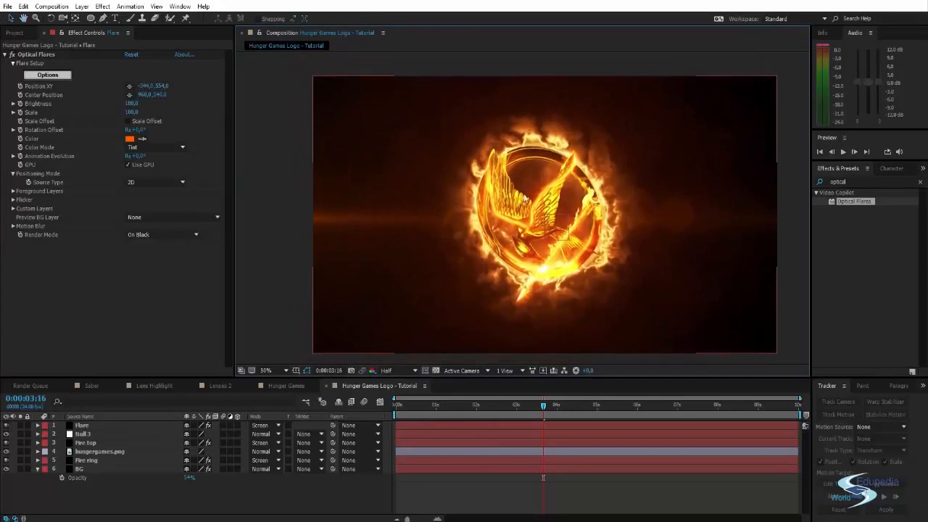
{"action": "mouse_move", "coordinate": [532, 196]}
{"action": "left_mouse_down"}
{"action": "mouse_move", "coordinate": [538, 190]}
{"action": "mouse_move", "coordinate": [531, 192]}
{"action": "left_mouse_up"}
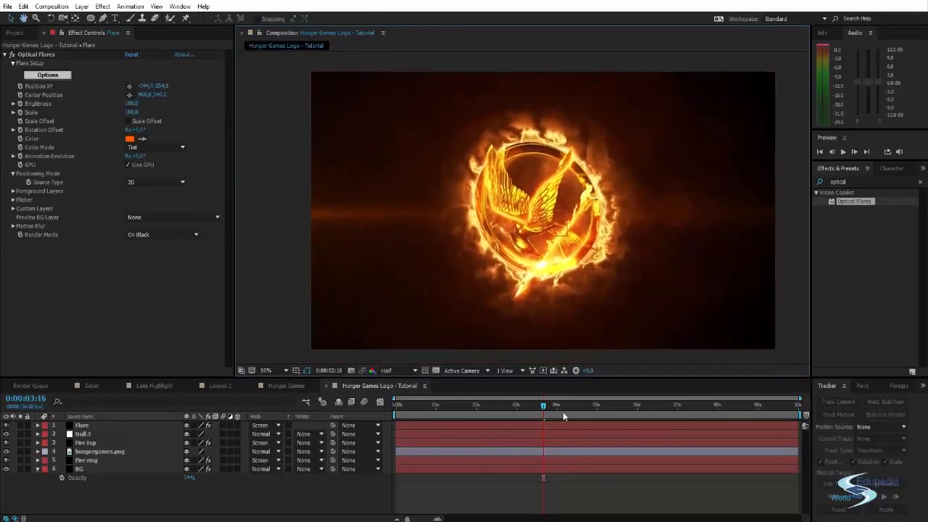
{"action": "left_click_drag", "start_coordinate": [515, 408], "coordinate": [563, 394]}
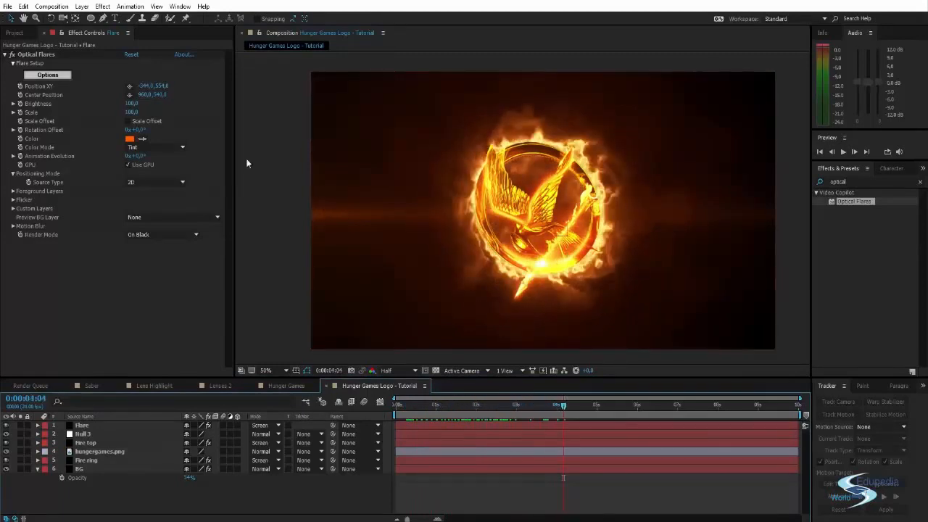
Step: Set the flare's Flicker Speed to 82 and Amount to 27, and preview the flickering light
{"action": "left_click", "coordinate": [14, 200]}
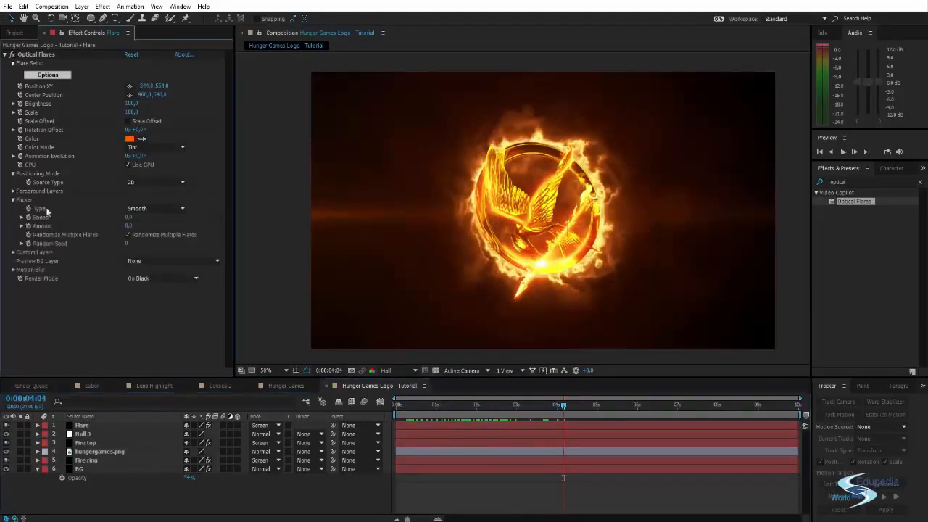
{"action": "left_click_drag", "start_coordinate": [127, 217], "coordinate": [163, 210]}
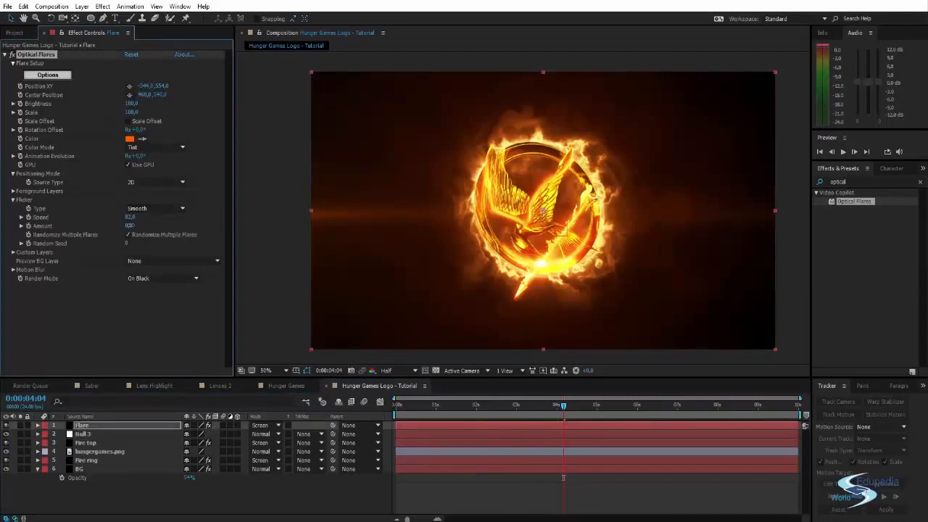
{"action": "left_click", "coordinate": [270, 168]}
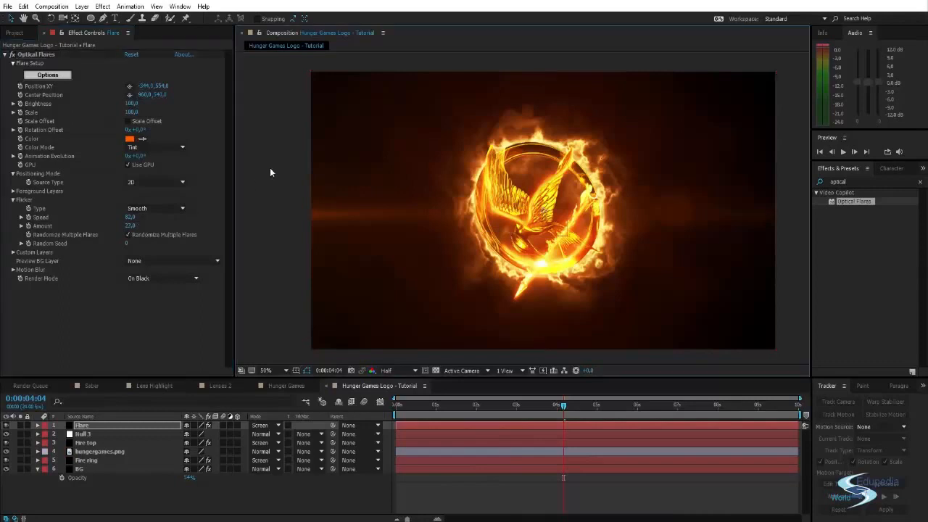
{"action": "key", "text": "space"}
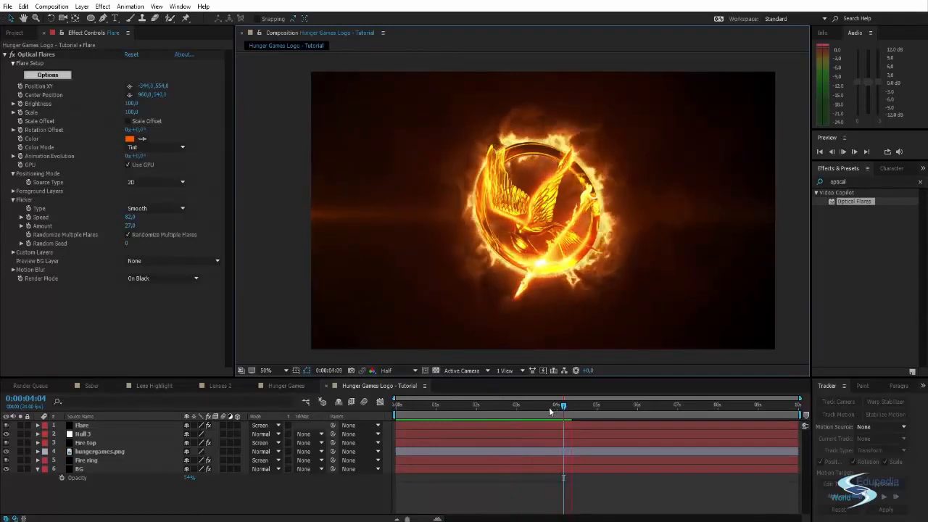
{"action": "left_click_drag", "start_coordinate": [557, 407], "coordinate": [523, 407]}
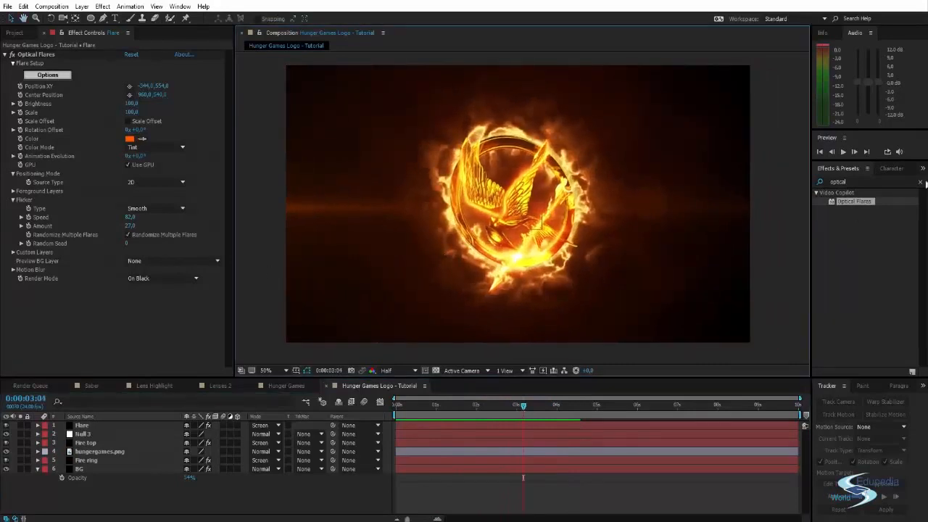
Step: Clear the effects search and review the finished Hunger Games composition at about four seconds for comparison with the tutorial composition
{"action": "left_click", "coordinate": [920, 181]}
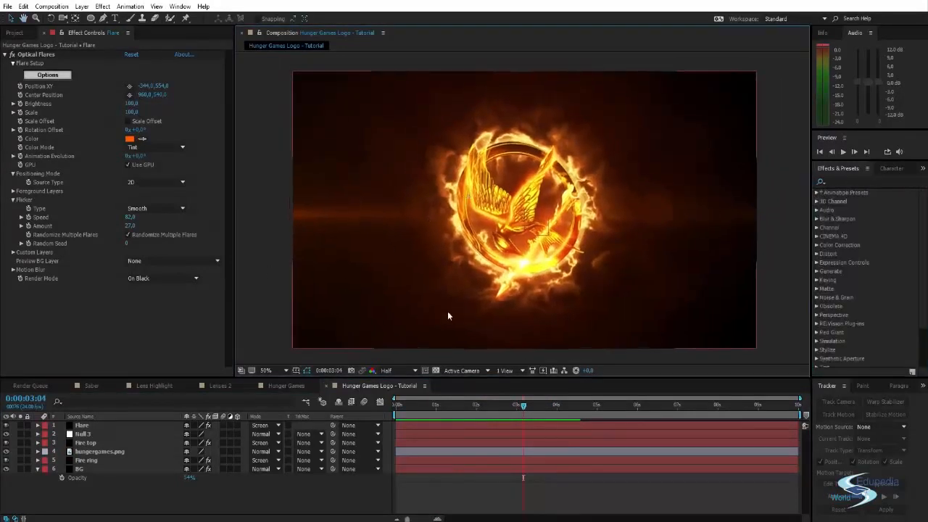
{"action": "left_click_drag", "start_coordinate": [567, 302], "coordinate": [565, 290]}
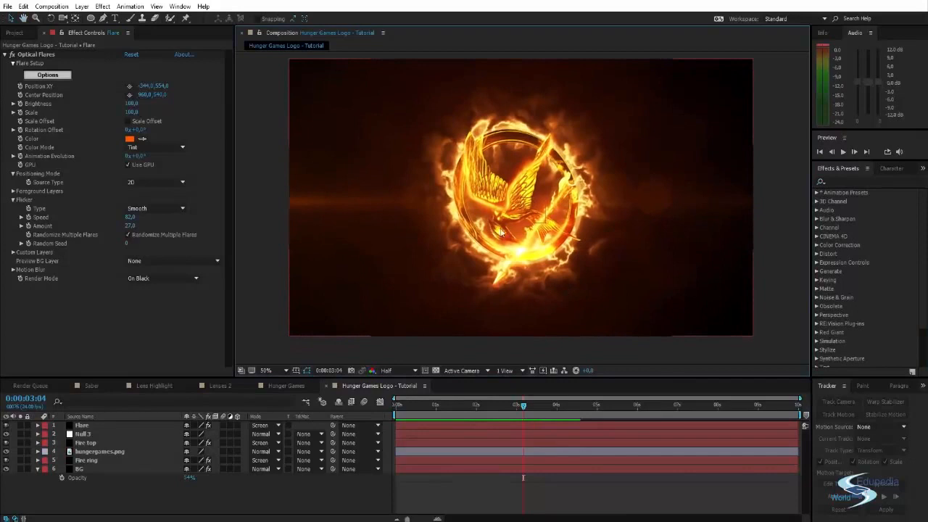
{"action": "mouse_move", "coordinate": [519, 218]}
{"action": "left_mouse_down"}
{"action": "mouse_move", "coordinate": [508, 214]}
{"action": "mouse_move", "coordinate": [515, 219]}
{"action": "left_mouse_up"}
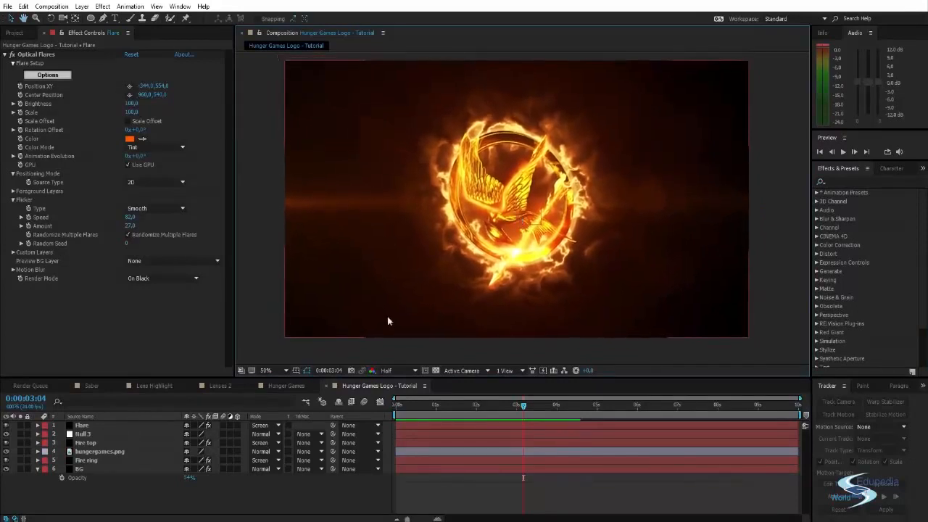
{"action": "left_click", "coordinate": [285, 386]}
{"action": "left_click_drag", "start_coordinate": [522, 404], "coordinate": [557, 404]}
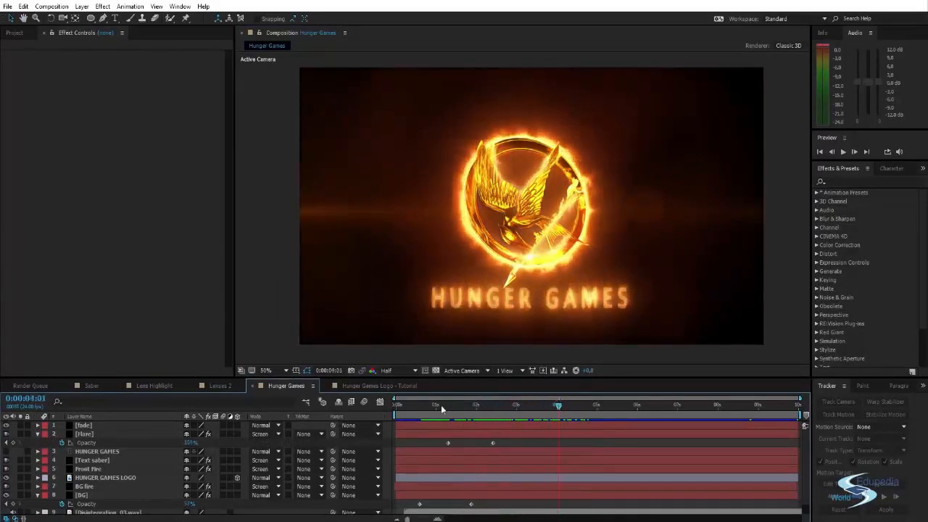
{"action": "left_click", "coordinate": [369, 385]}
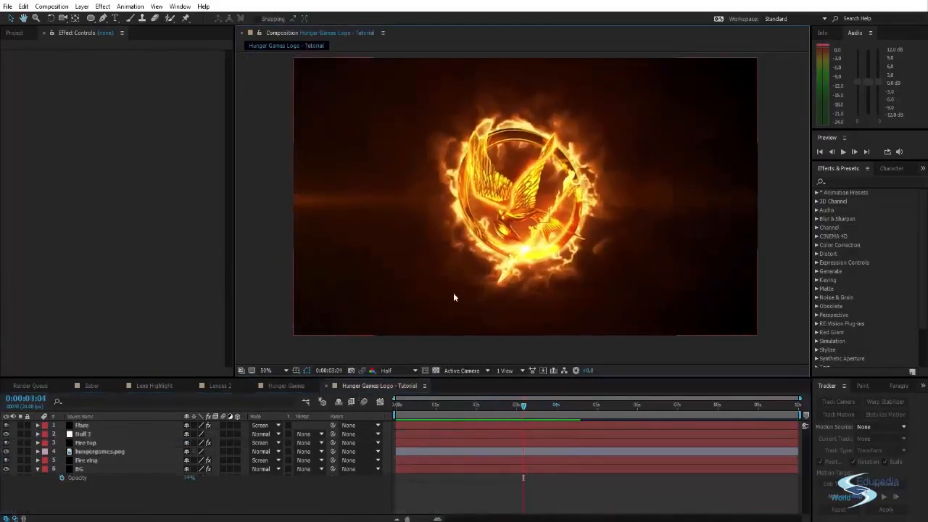
Step: Add a HUNGER GAMES title in the tutorial composition and place it centred just beneath the burning logo
{"action": "key", "text": "ctrl+t"}
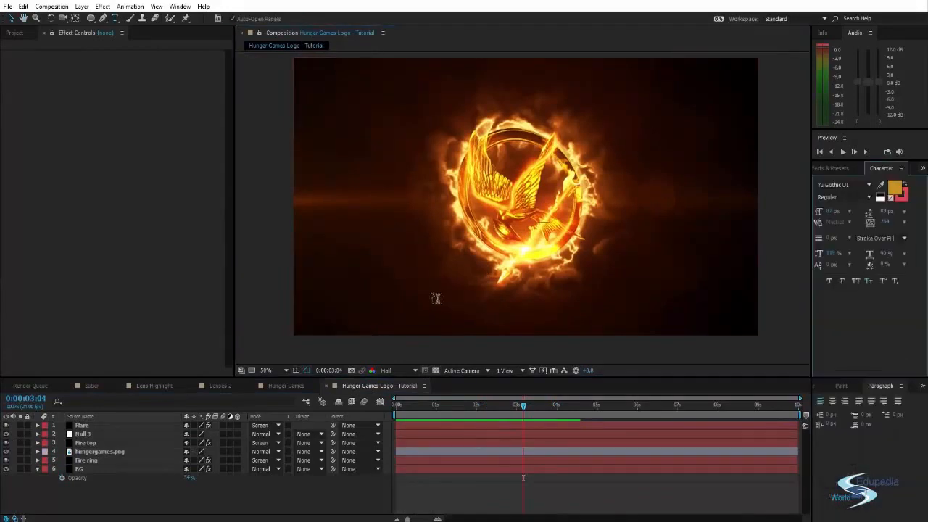
{"action": "left_click", "coordinate": [413, 297]}
{"action": "type", "text": "HUNGER GAME"}
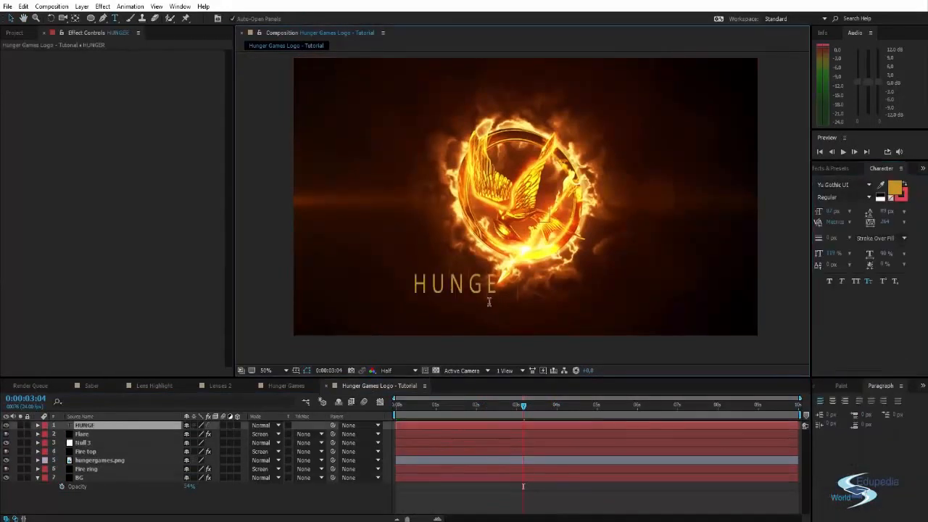
{"action": "type", "text": "S"}
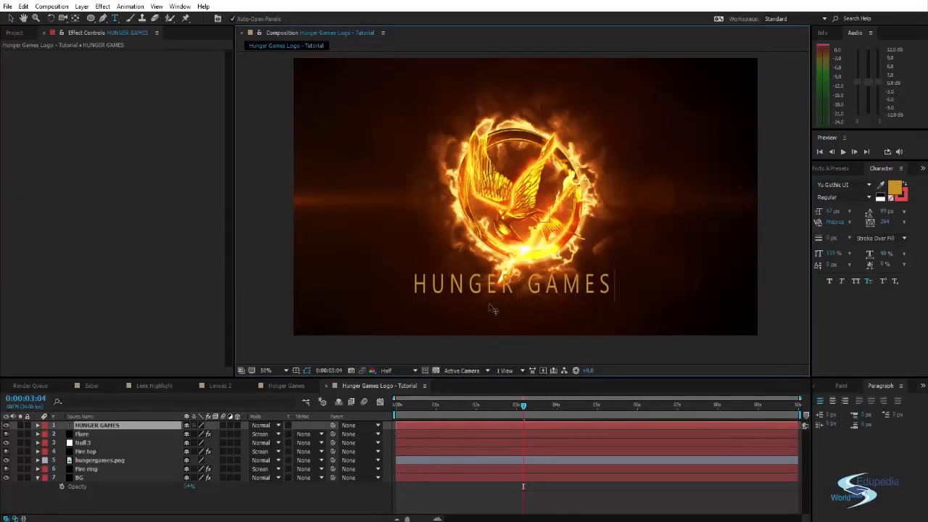
{"action": "key", "text": "Escape"}
{"action": "key", "text": "v"}
{"action": "left_click_drag", "start_coordinate": [509, 286], "coordinate": [525, 298]}
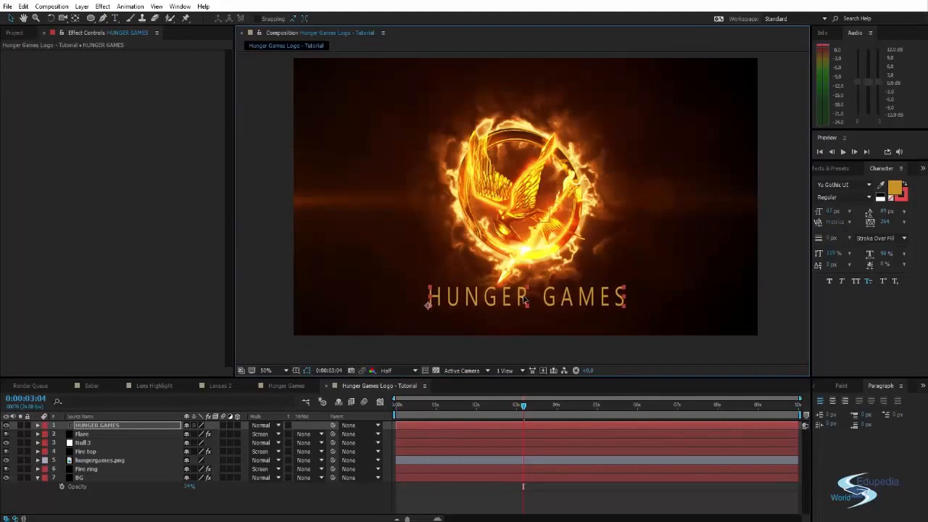
{"action": "left_click", "coordinate": [464, 349]}
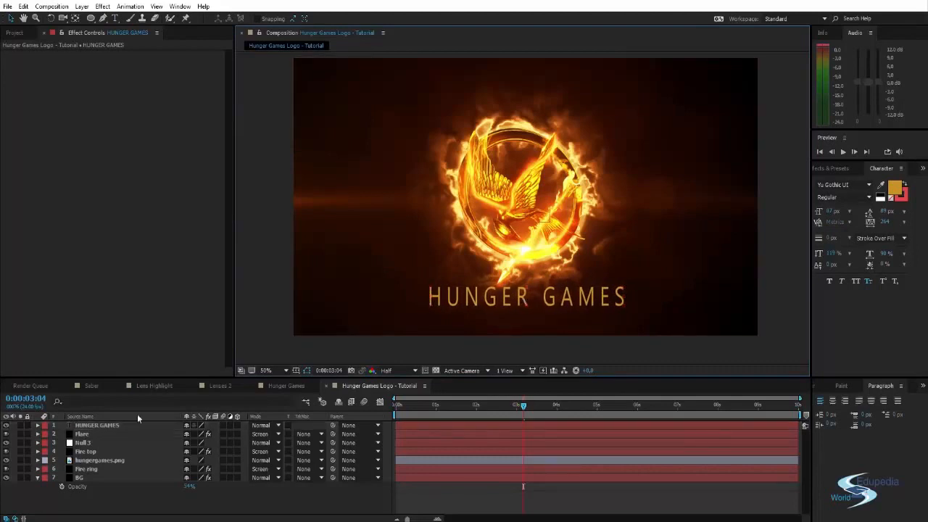
Step: Collapse the BG layer's properties and create a black solid named Fire Text above the title
{"action": "left_click", "coordinate": [125, 505]}
{"action": "left_click", "coordinate": [39, 478]}
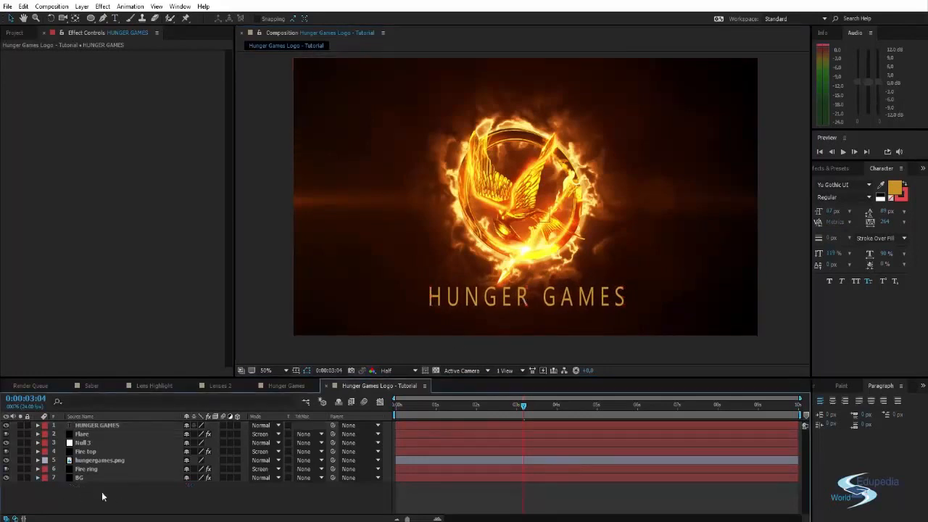
{"action": "key", "text": "ctrl+y"}
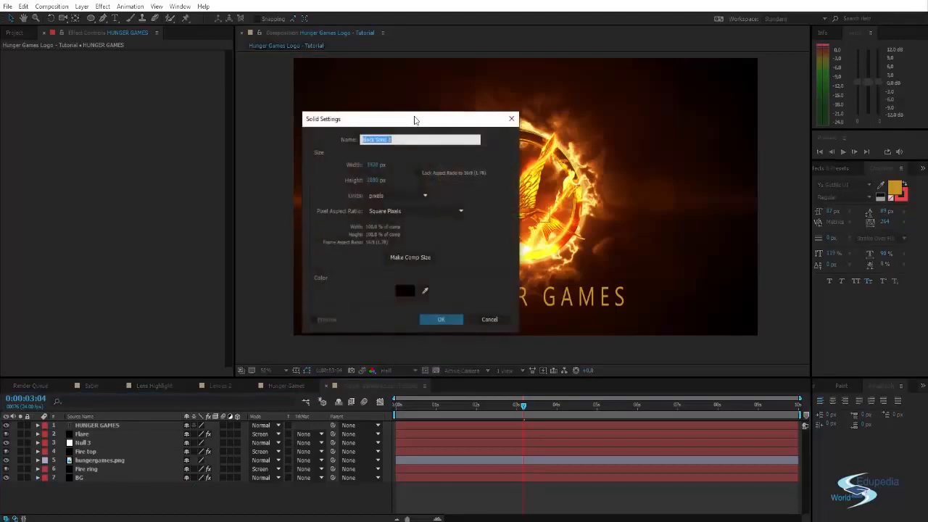
{"action": "left_click_drag", "start_coordinate": [415, 123], "coordinate": [655, 122]}
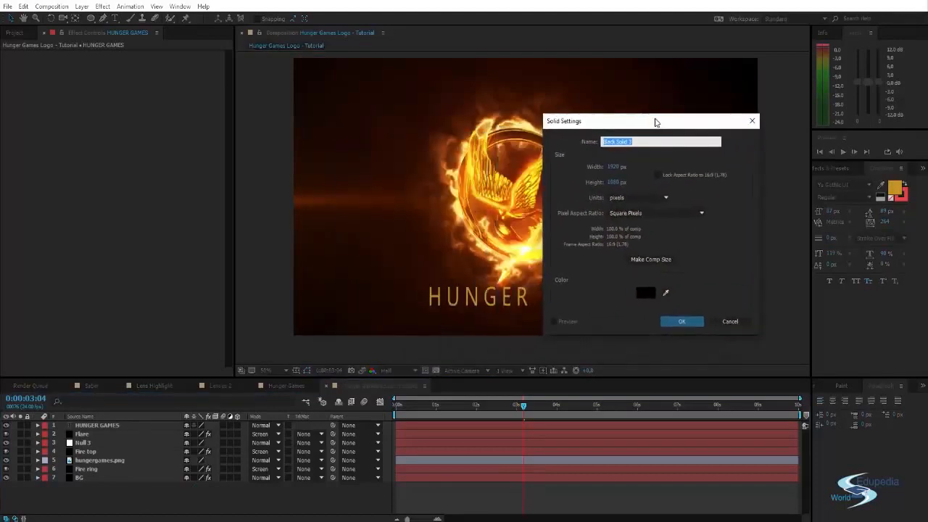
{"action": "type", "text": "Fire Text"}
{"action": "key", "text": "Return"}
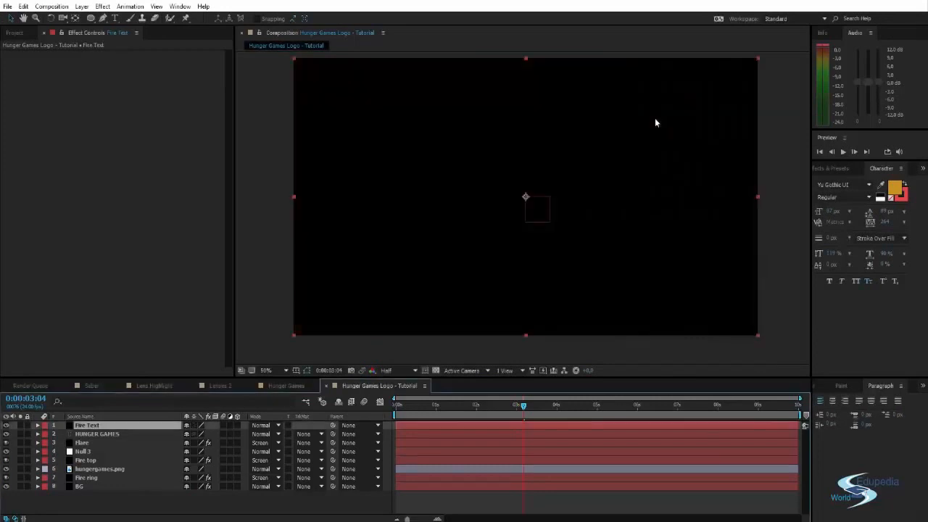
Step: Find the Saber effect and apply it to the Fire Text solid
{"action": "left_click", "coordinate": [840, 167]}
{"action": "left_click", "coordinate": [854, 182]}
{"action": "type", "text": "saber"}
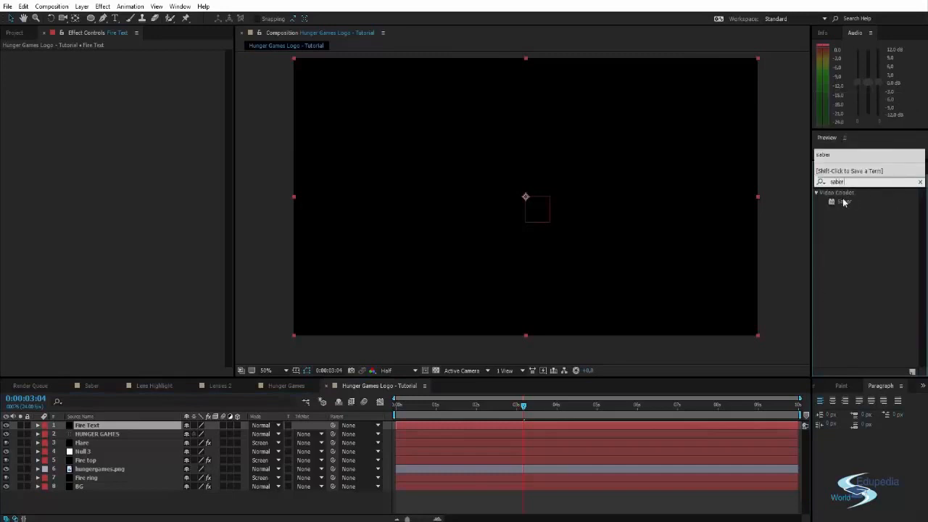
{"action": "left_click_drag", "start_coordinate": [845, 201], "coordinate": [596, 197]}
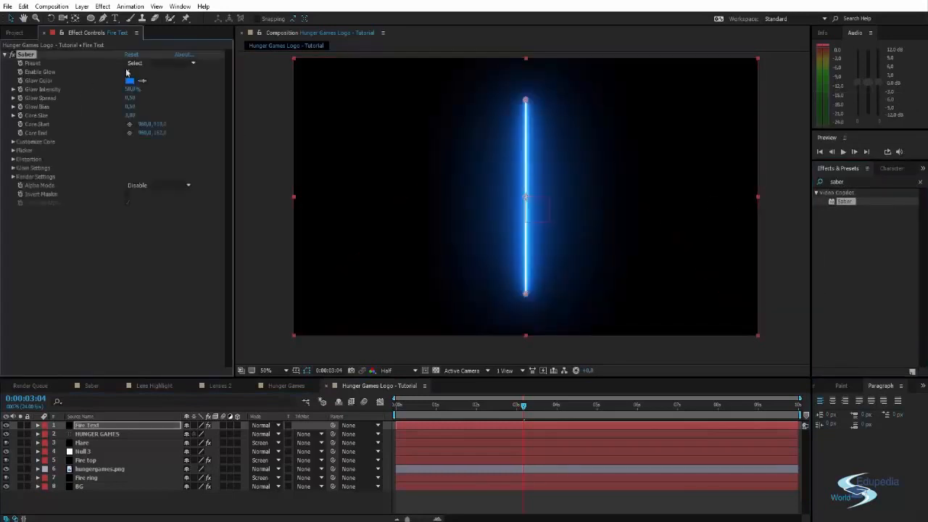
Step: Set Saber's core type to Text Layer using HUNGER GAMES, and set the Fire Text layer's blending mode to Screen
{"action": "left_click", "coordinate": [12, 142]}
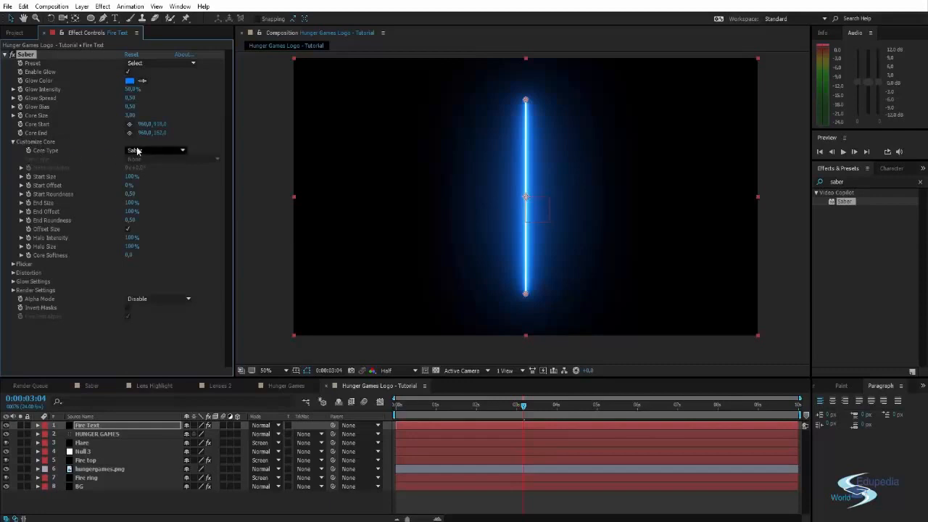
{"action": "left_click", "coordinate": [165, 151]}
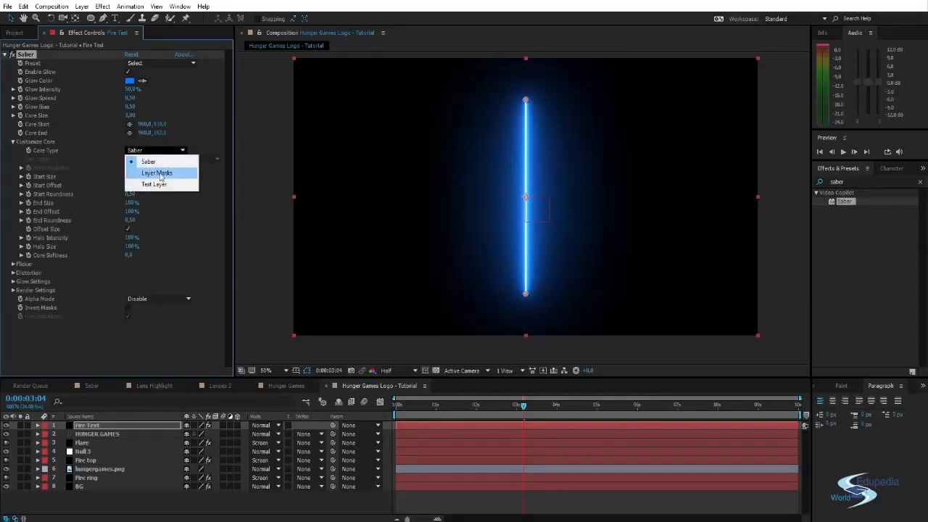
{"action": "left_click", "coordinate": [156, 185]}
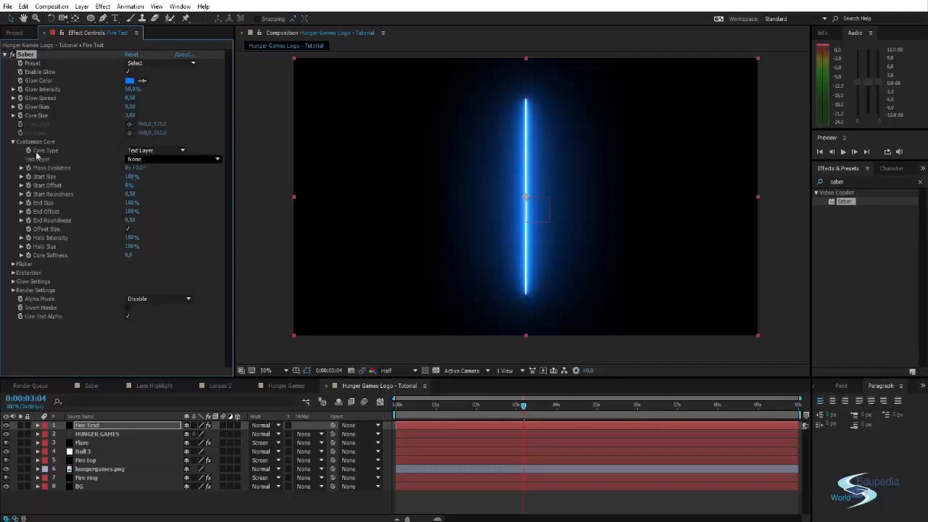
{"action": "left_click", "coordinate": [173, 159]}
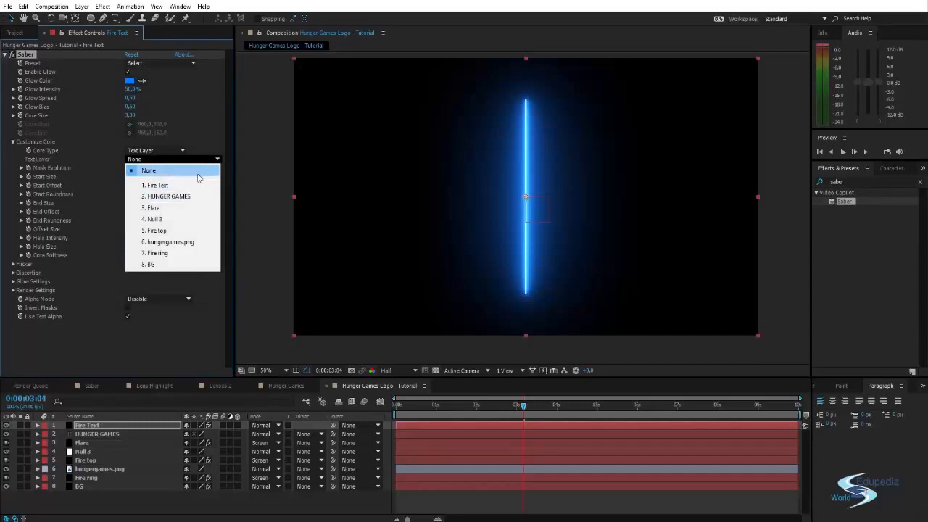
{"action": "left_click", "coordinate": [166, 197]}
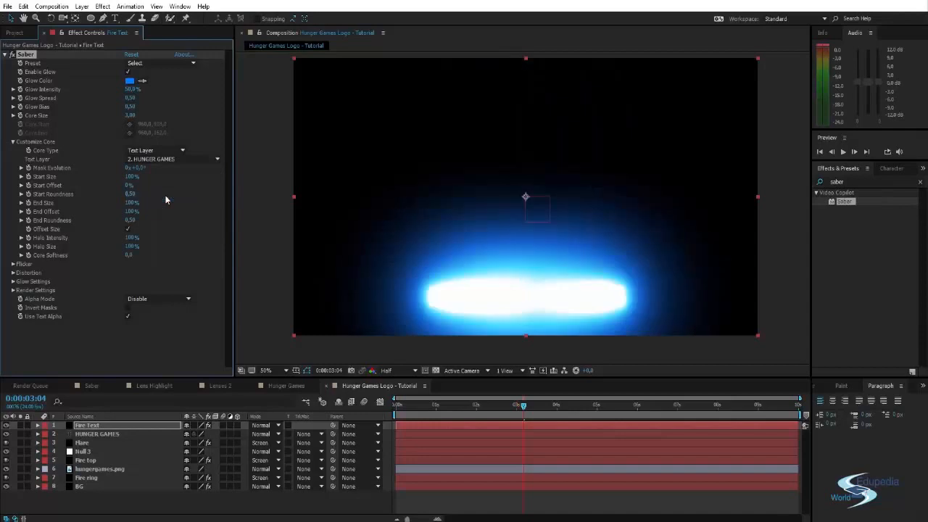
{"action": "left_click", "coordinate": [253, 426]}
{"action": "left_click", "coordinate": [314, 207]}
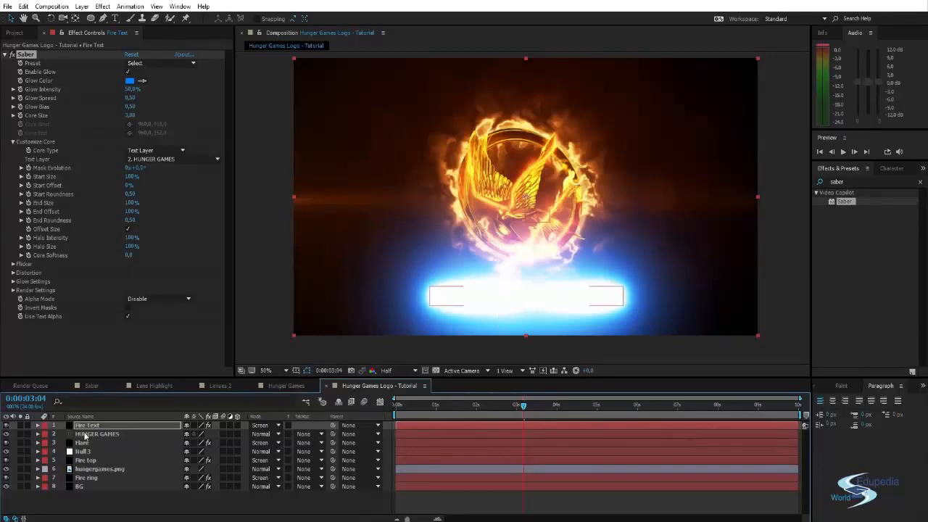
Step: Move the HUNGER GAMES layer above Fire Text, hide it, and select Fire Text
{"action": "left_click_drag", "start_coordinate": [88, 434], "coordinate": [86, 428]}
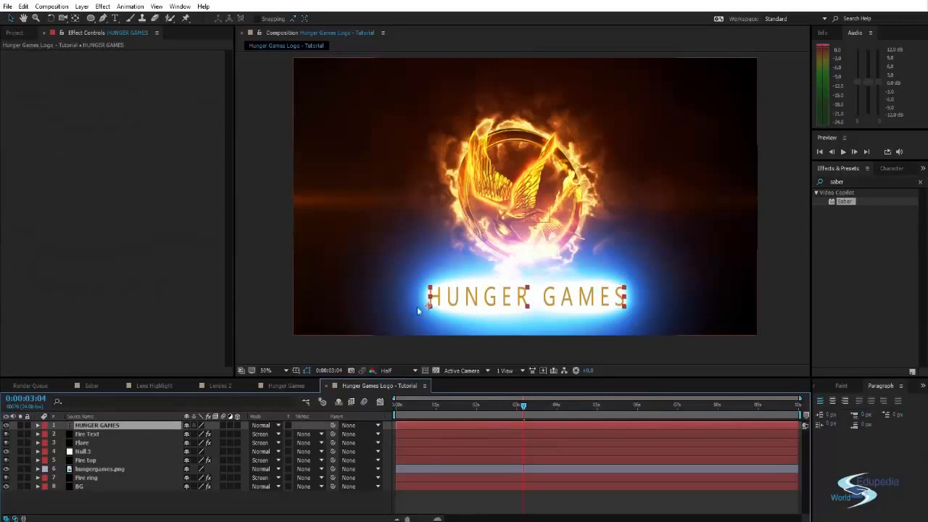
{"action": "left_click", "coordinate": [87, 435]}
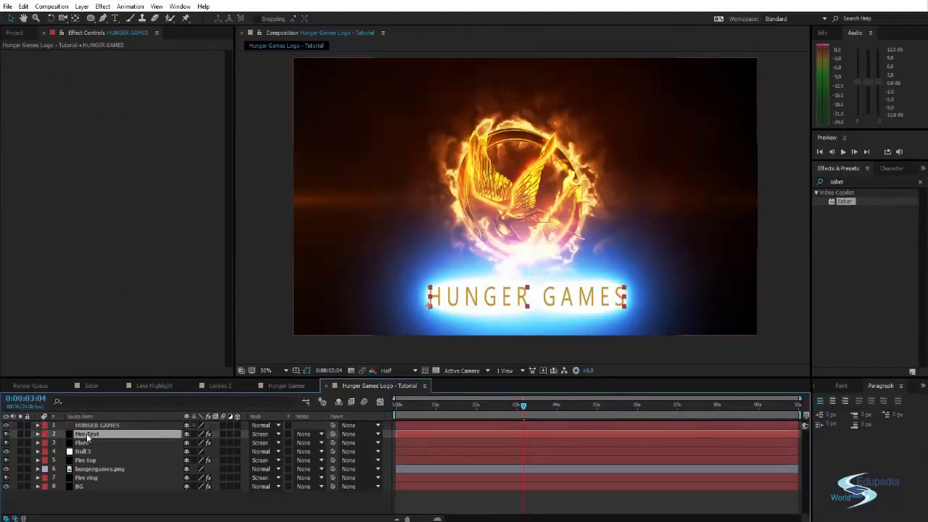
{"action": "left_click", "coordinate": [91, 427]}
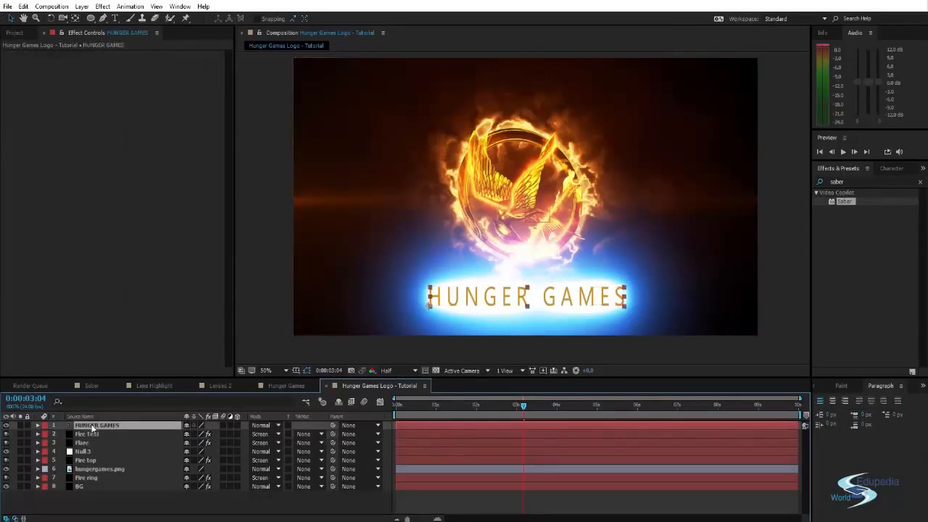
{"action": "left_click", "coordinate": [7, 426]}
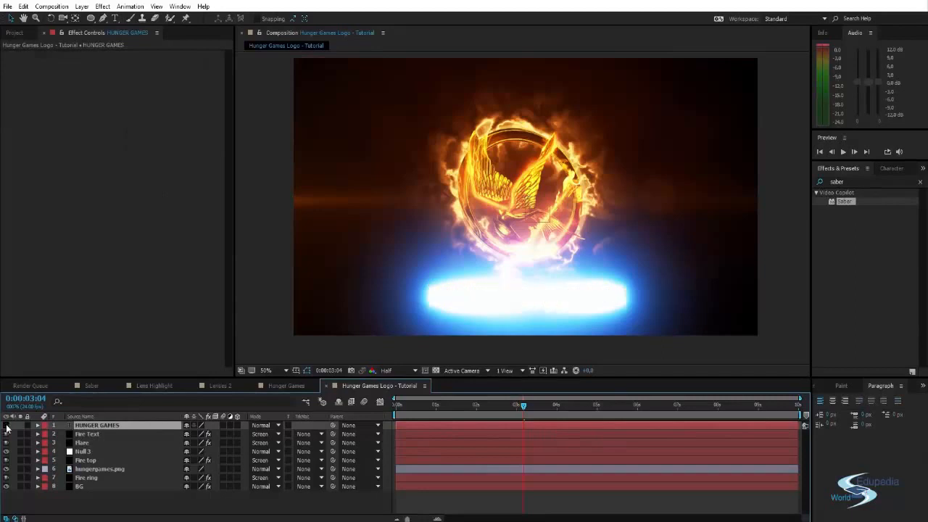
{"action": "left_click", "coordinate": [83, 433]}
{"action": "left_click", "coordinate": [84, 426]}
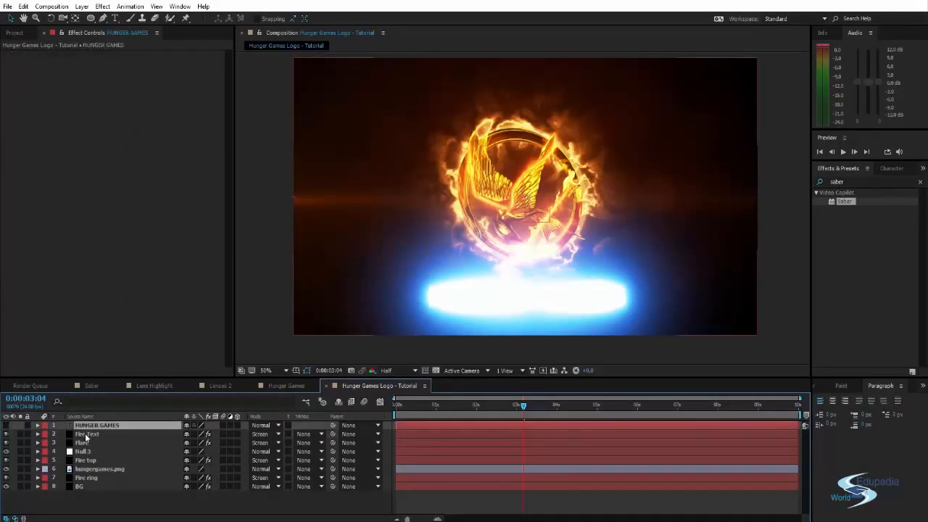
{"action": "left_click", "coordinate": [86, 434]}
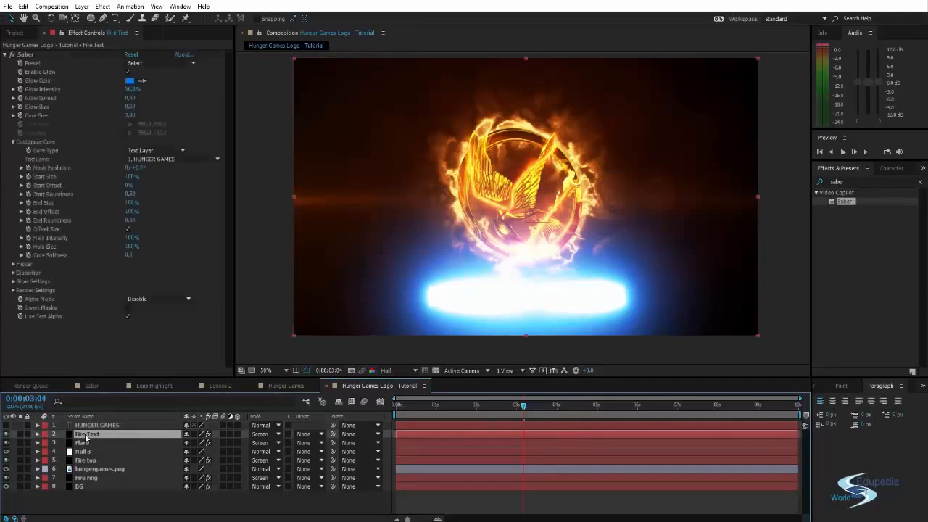
Step: Apply the Heat preset to the Fire Text Saber and reduce its Glow Intensity to about 36%
{"action": "left_click", "coordinate": [151, 63]}
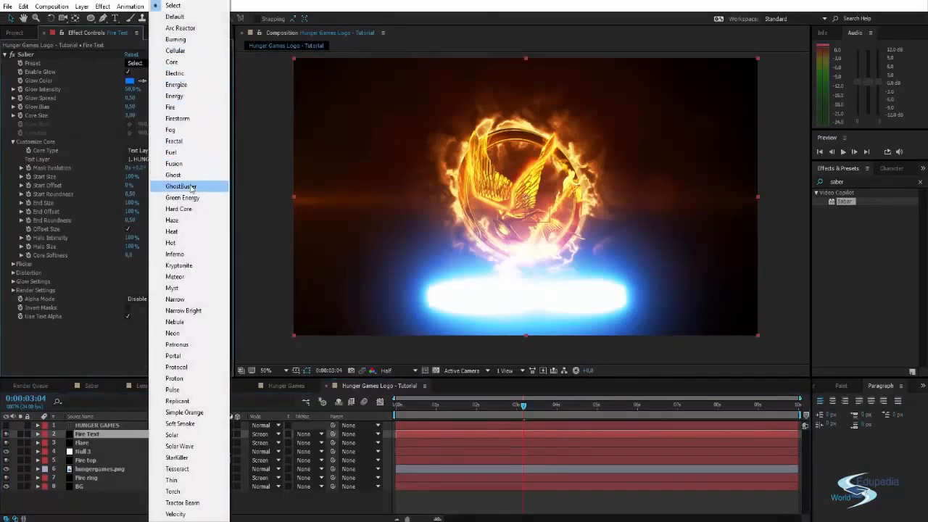
{"action": "left_click", "coordinate": [185, 231]}
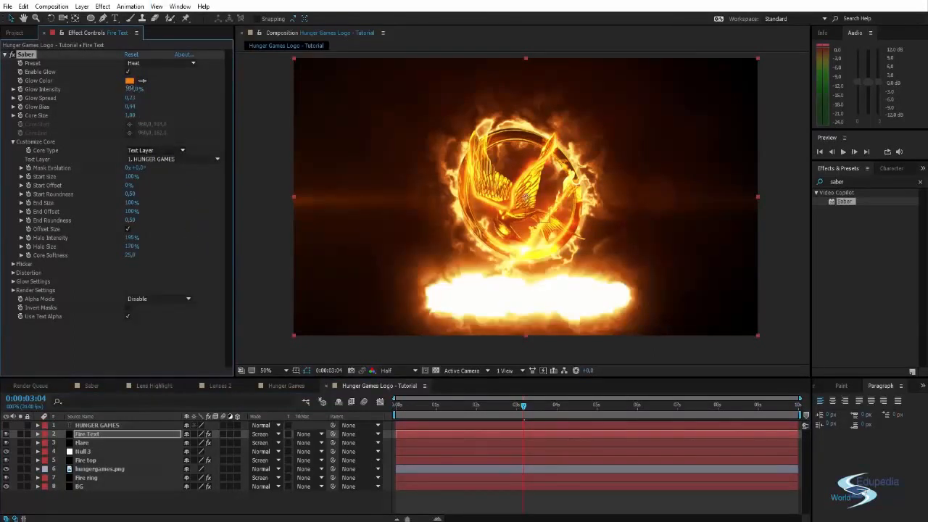
{"action": "left_click_drag", "start_coordinate": [131, 88], "coordinate": [76, 89]}
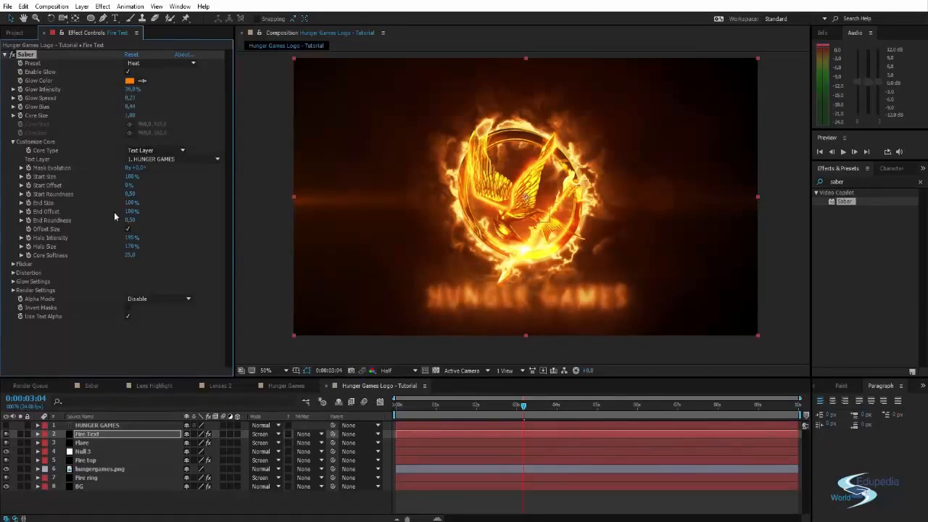
Step: In the title's Core Distortion settings, set the Noise Scale to 41 with a Distortion Amount of 0
{"action": "left_click", "coordinate": [12, 272]}
{"action": "left_click", "coordinate": [21, 290]}
{"action": "scroll", "coordinate": [22, 292], "scroll_direction": "down", "scroll_amount": 2}
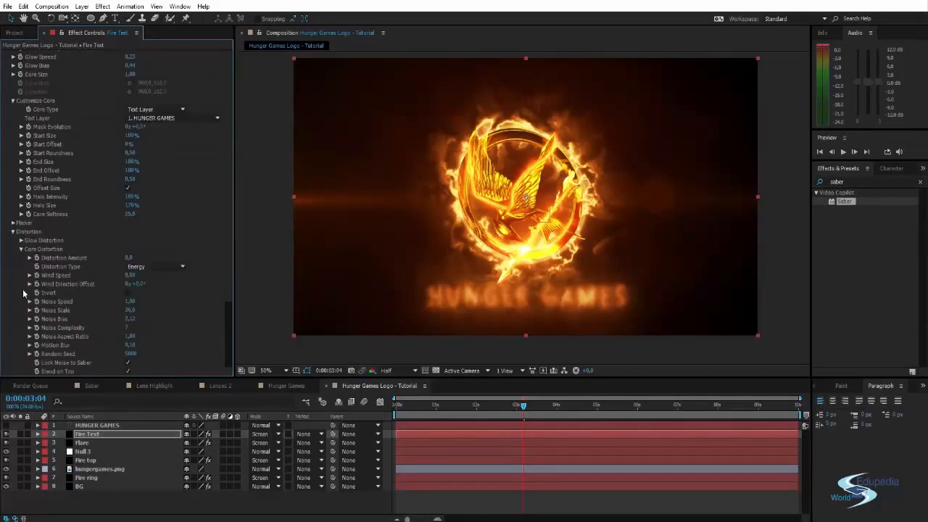
{"action": "scroll", "coordinate": [93, 219], "scroll_direction": "down", "scroll_amount": 1}
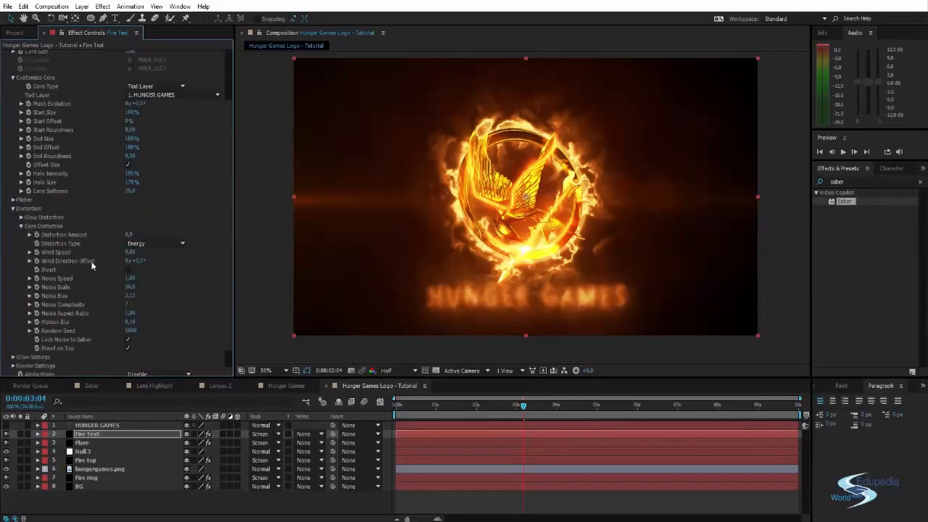
{"action": "left_click", "coordinate": [129, 286]}
{"action": "left_click_drag", "start_coordinate": [130, 287], "coordinate": [18, 289]}
{"action": "left_click_drag", "start_coordinate": [97, 288], "coordinate": [36, 287]}
{"action": "left_click_drag", "start_coordinate": [128, 234], "coordinate": [103, 237]}
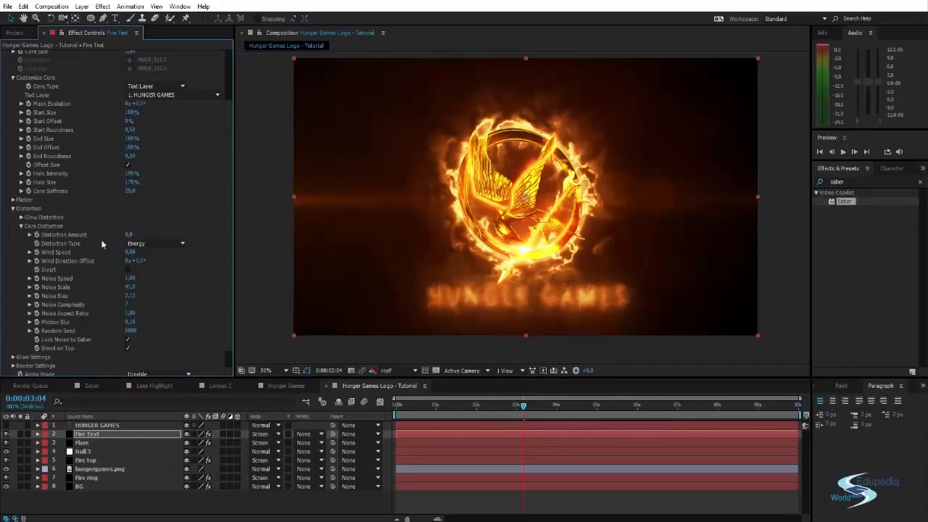
Step: Set the title's Glow Distortion Amount to 7 and its Wind Direction Offset to 47°
{"action": "left_click", "coordinate": [21, 217]}
{"action": "left_click_drag", "start_coordinate": [128, 226], "coordinate": [77, 229]}
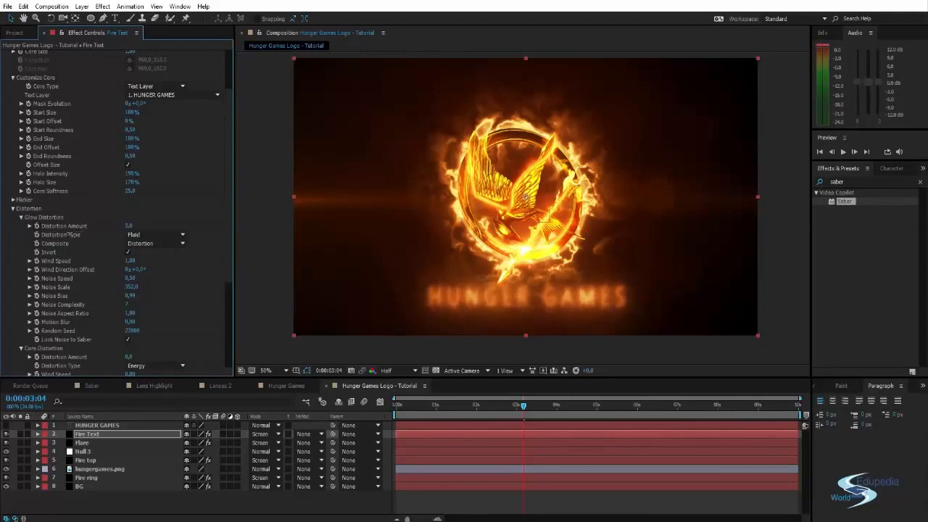
{"action": "left_click_drag", "start_coordinate": [72, 234], "coordinate": [64, 232]}
{"action": "mouse_move", "coordinate": [527, 406]}
{"action": "left_mouse_down"}
{"action": "mouse_move", "coordinate": [604, 407]}
{"action": "mouse_move", "coordinate": [538, 405]}
{"action": "left_mouse_up"}
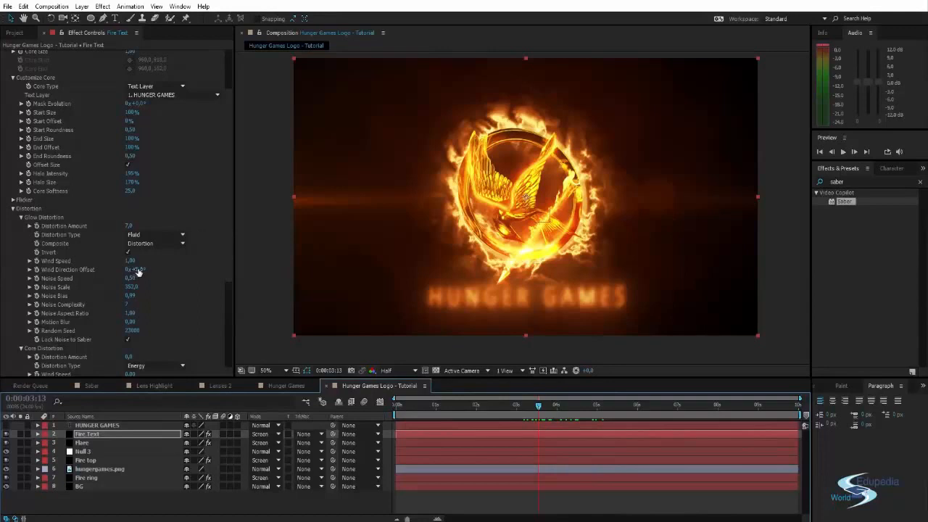
{"action": "left_click_drag", "start_coordinate": [136, 269], "coordinate": [167, 267]}
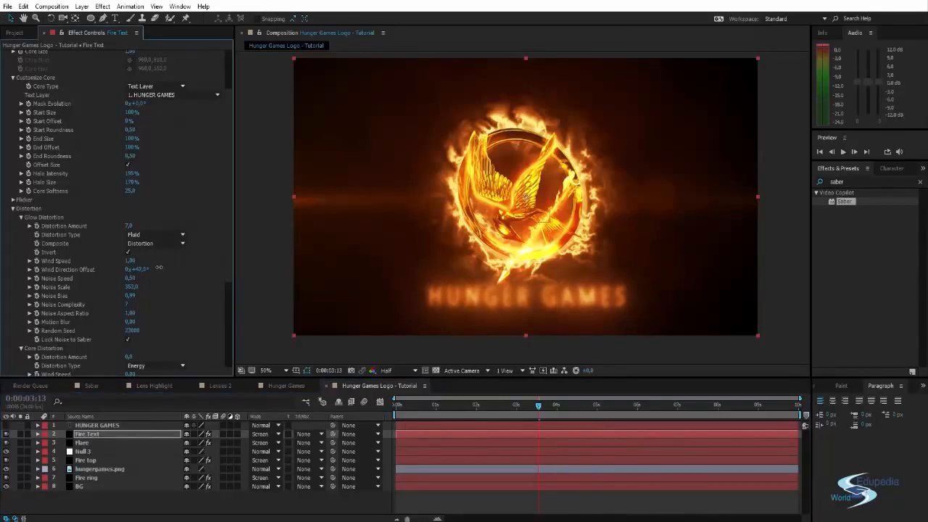
{"action": "mouse_move", "coordinate": [543, 405]}
{"action": "left_mouse_down"}
{"action": "mouse_move", "coordinate": [486, 405]}
{"action": "mouse_move", "coordinate": [547, 404]}
{"action": "left_mouse_up"}
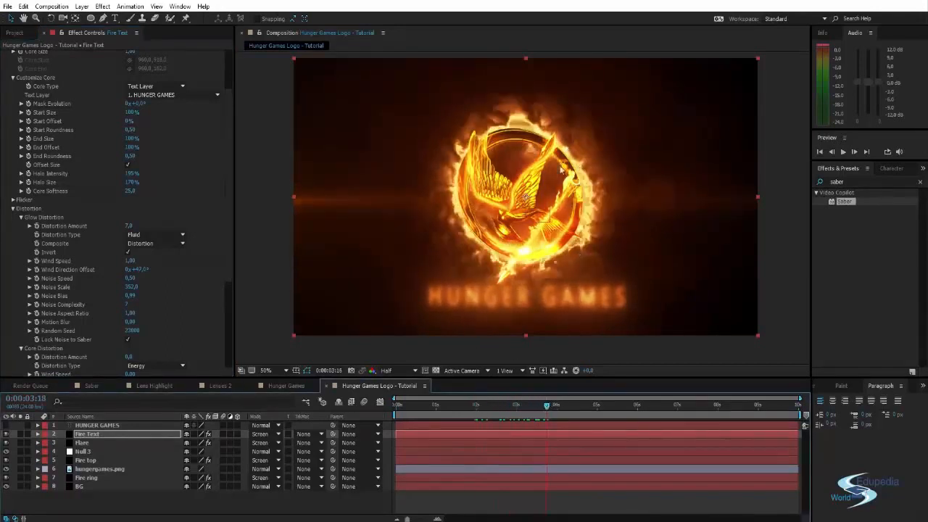
Step: Sharpen the title's outline by reducing the Saber Core Softness to 0.9, checking the letters up close
{"action": "left_click_drag", "start_coordinate": [544, 133], "coordinate": [550, 127]}
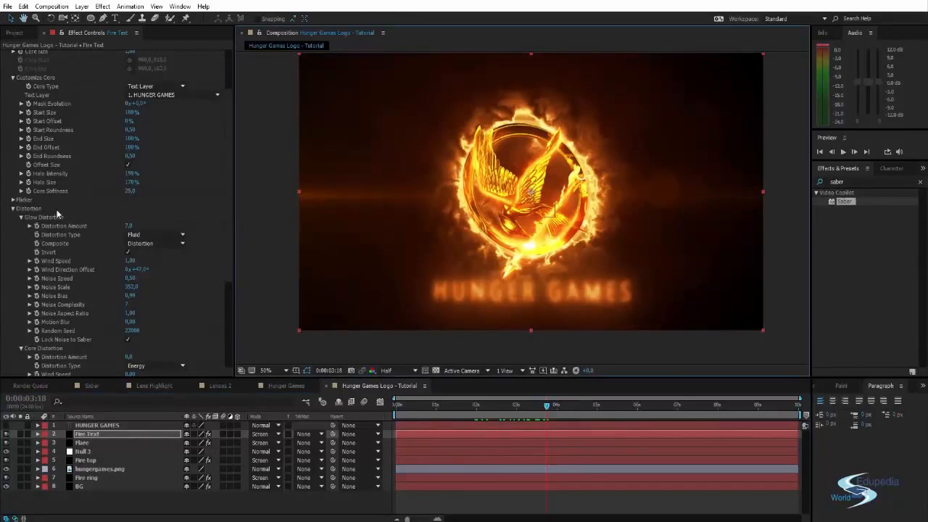
{"action": "scroll", "coordinate": [58, 156], "scroll_direction": "up", "scroll_amount": 2}
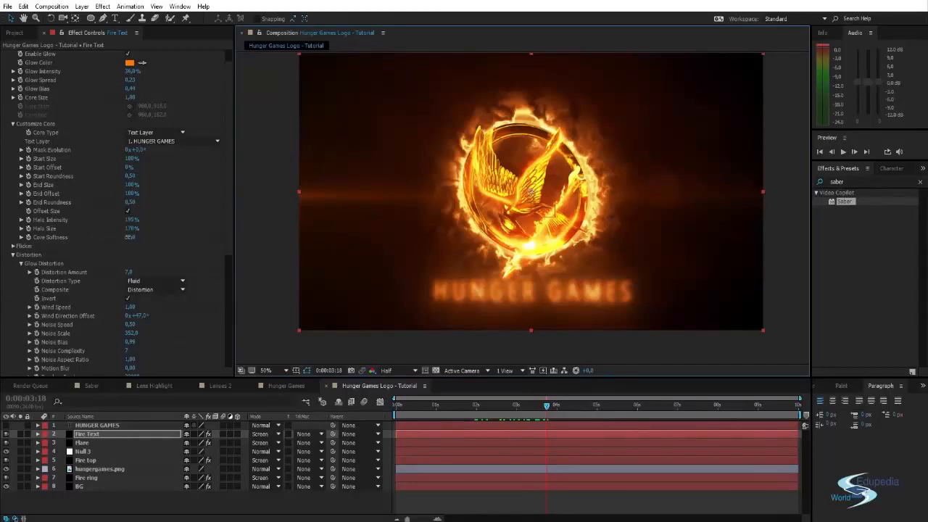
{"action": "left_click_drag", "start_coordinate": [129, 237], "coordinate": [109, 237]}
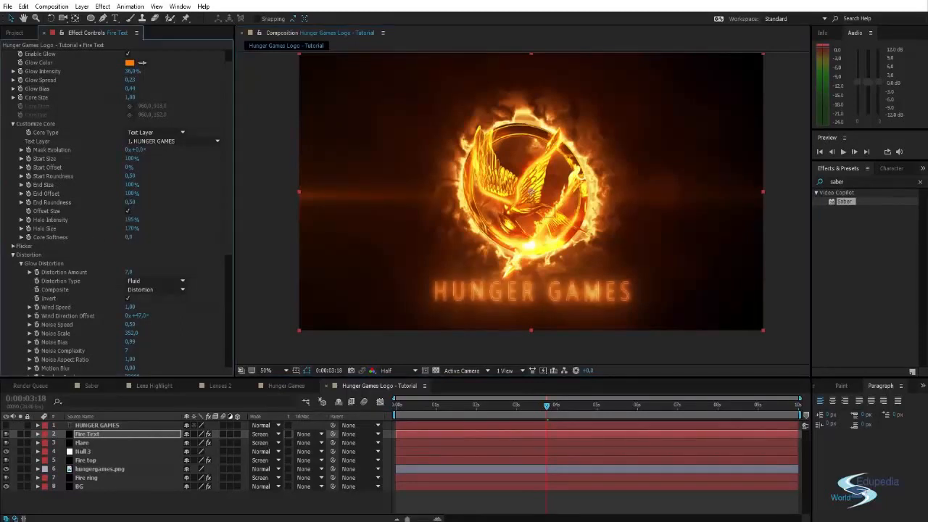
{"action": "scroll", "coordinate": [385, 271], "scroll_direction": "up", "scroll_amount": 4}
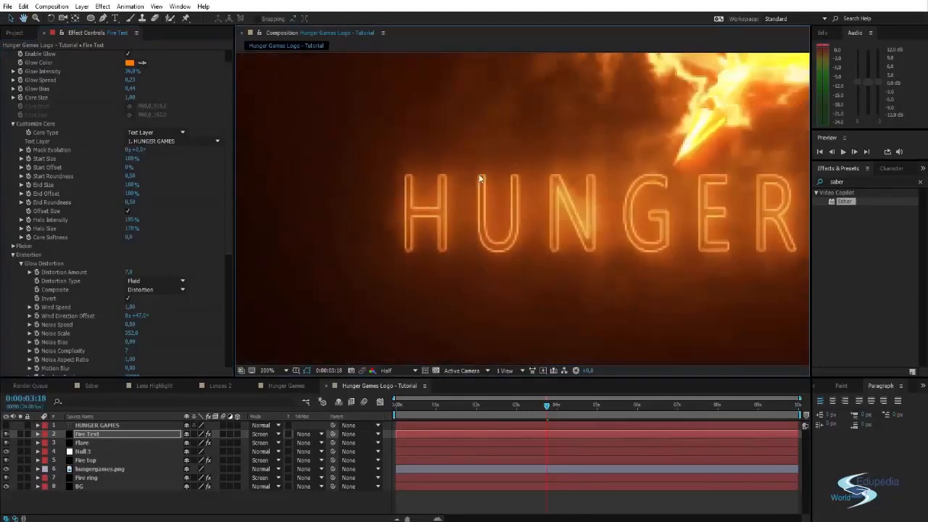
{"action": "scroll", "coordinate": [469, 201], "scroll_direction": "down", "scroll_amount": 1}
{"action": "left_click_drag", "start_coordinate": [469, 201], "coordinate": [526, 174]}
{"action": "scroll", "coordinate": [427, 238], "scroll_direction": "down", "scroll_amount": 1}
{"action": "scroll", "coordinate": [397, 242], "scroll_direction": "up", "scroll_amount": 1}
{"action": "scroll", "coordinate": [430, 236], "scroll_direction": "up", "scroll_amount": 2}
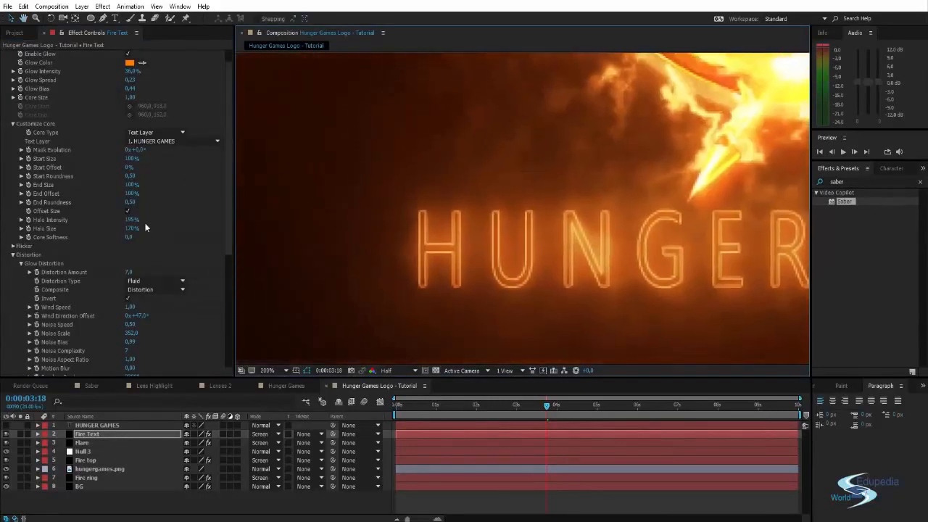
{"action": "mouse_move", "coordinate": [129, 238]}
{"action": "left_mouse_down"}
{"action": "mouse_move", "coordinate": [137, 237]}
{"action": "mouse_move", "coordinate": [116, 230]}
{"action": "left_mouse_up"}
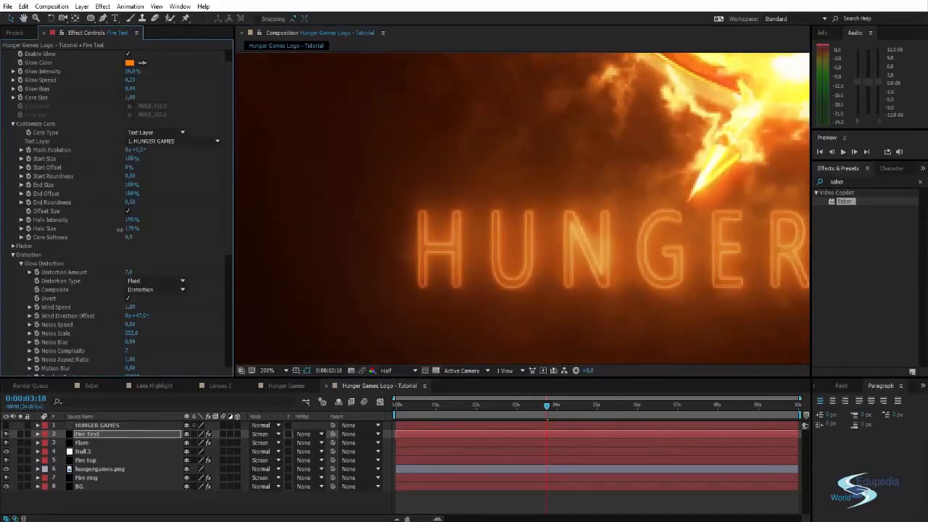
{"action": "scroll", "coordinate": [464, 200], "scroll_direction": "down", "scroll_amount": 4}
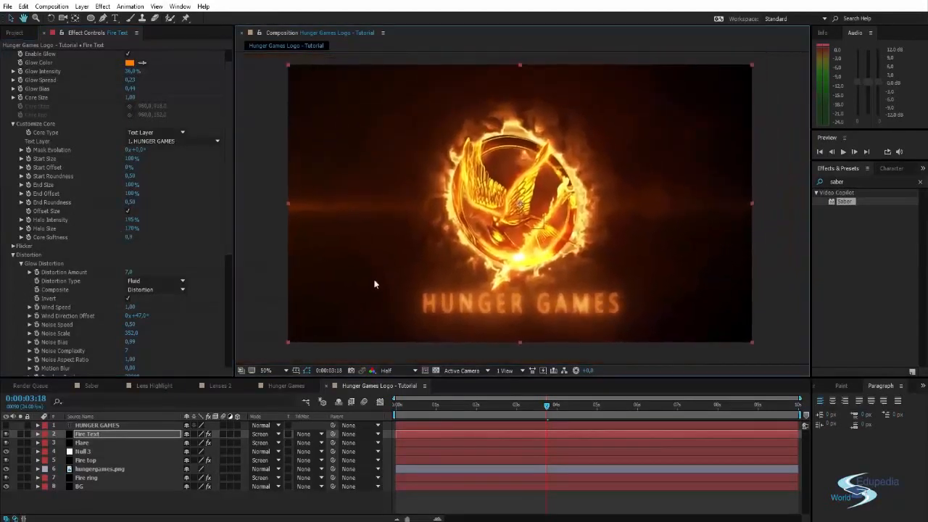
Step: Deselect the layer and preview the burning title and logo at several points in the animation
{"action": "left_click", "coordinate": [387, 358]}
{"action": "left_click_drag", "start_coordinate": [471, 278], "coordinate": [457, 289]}
{"action": "left_click_drag", "start_coordinate": [548, 406], "coordinate": [528, 389]}
{"action": "left_click_drag", "start_coordinate": [473, 288], "coordinate": [498, 286]}
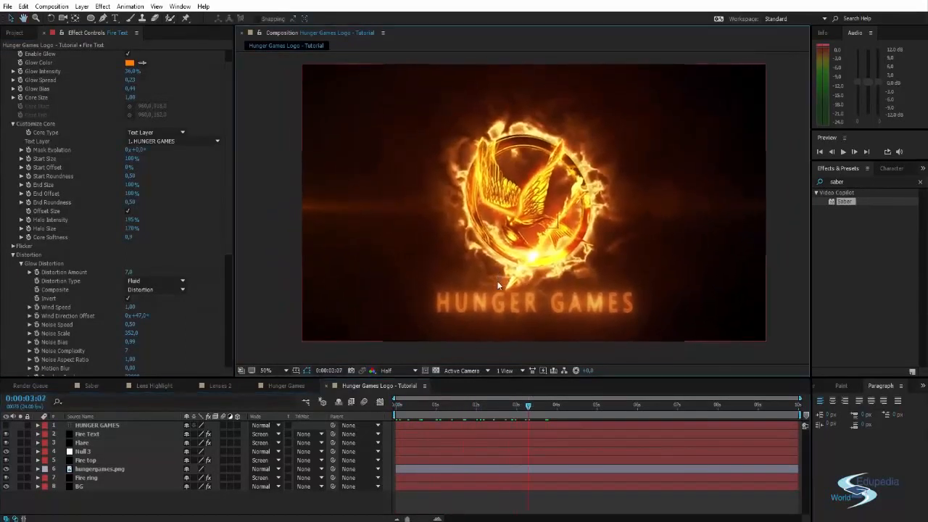
{"action": "key", "text": "space"}
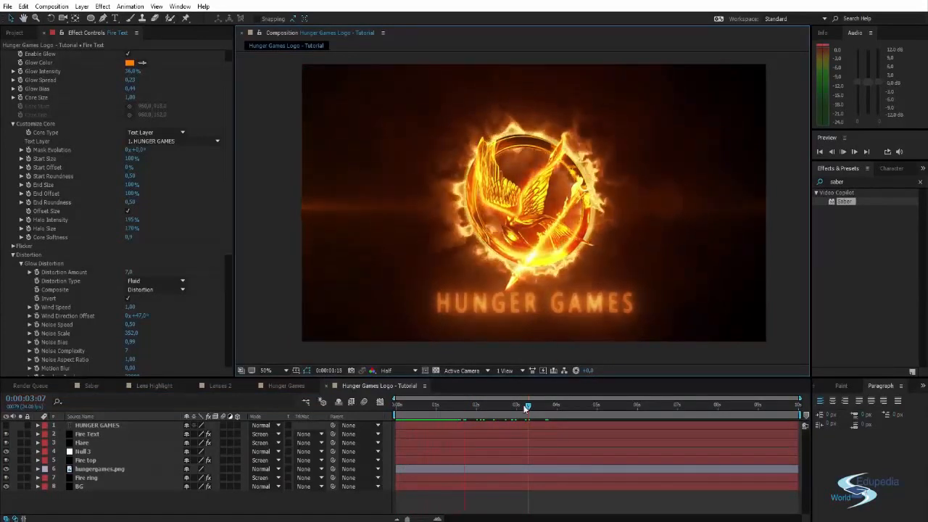
{"action": "left_click_drag", "start_coordinate": [525, 407], "coordinate": [496, 408]}
Step: Collapse the Fire Text Saber settings and lower the Fire ring layer's Saber Glow Bias to 0.03
{"action": "scroll", "coordinate": [42, 127], "scroll_direction": "up", "scroll_amount": 1}
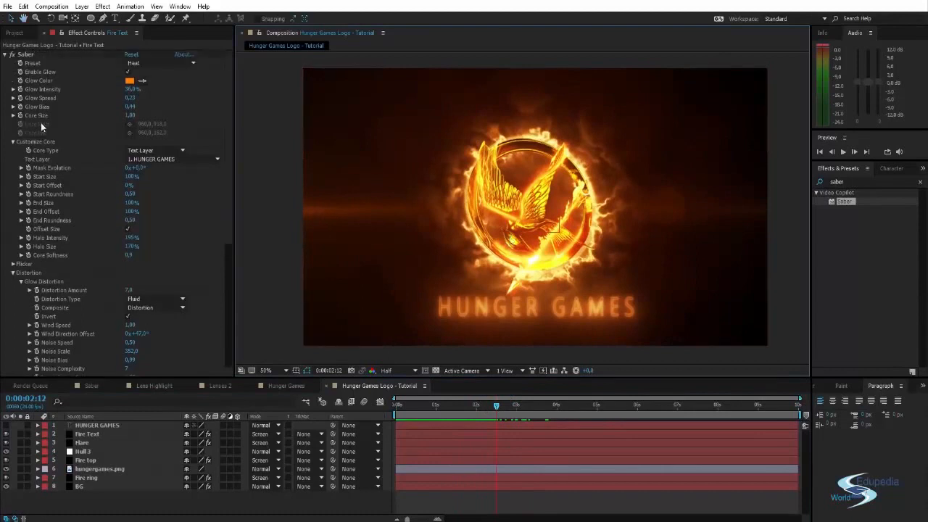
{"action": "left_click", "coordinate": [5, 55]}
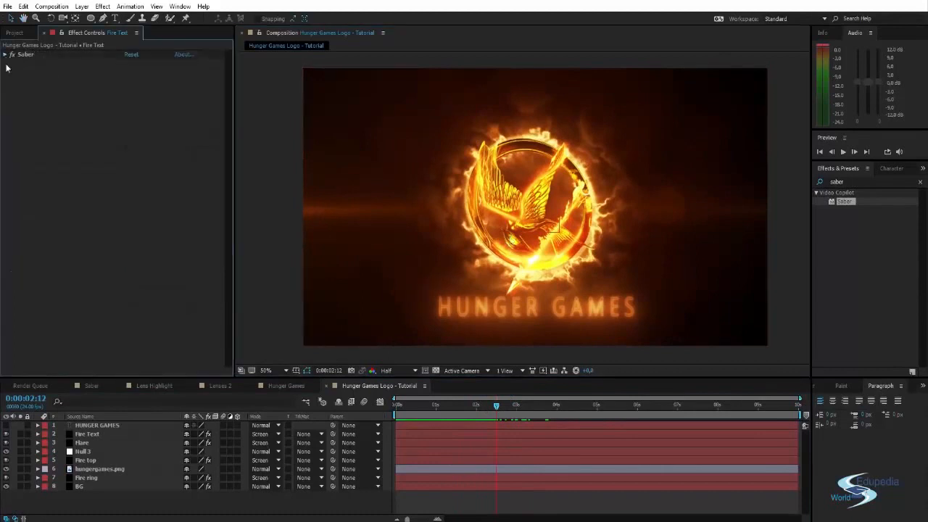
{"action": "left_click", "coordinate": [85, 478]}
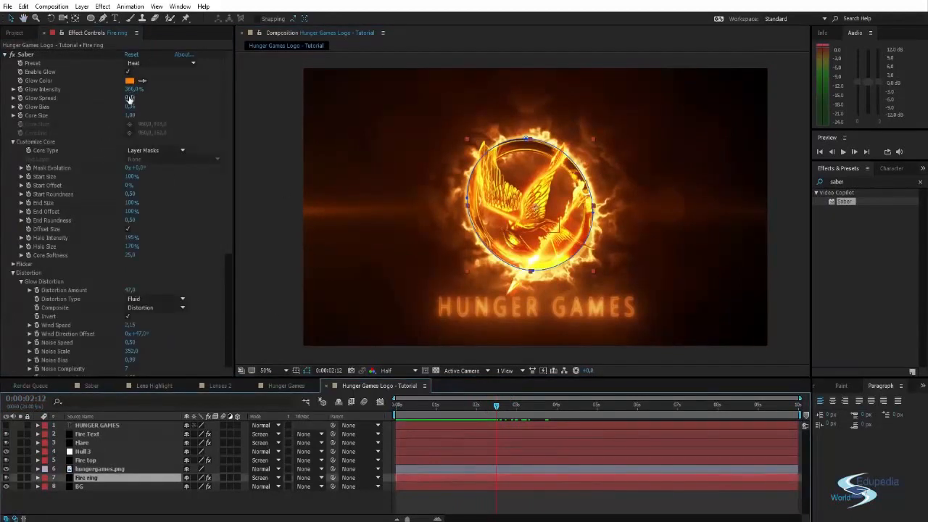
{"action": "mouse_move", "coordinate": [130, 108]}
{"action": "left_mouse_down"}
{"action": "mouse_move", "coordinate": [139, 105]}
{"action": "mouse_move", "coordinate": [113, 111]}
{"action": "left_mouse_up"}
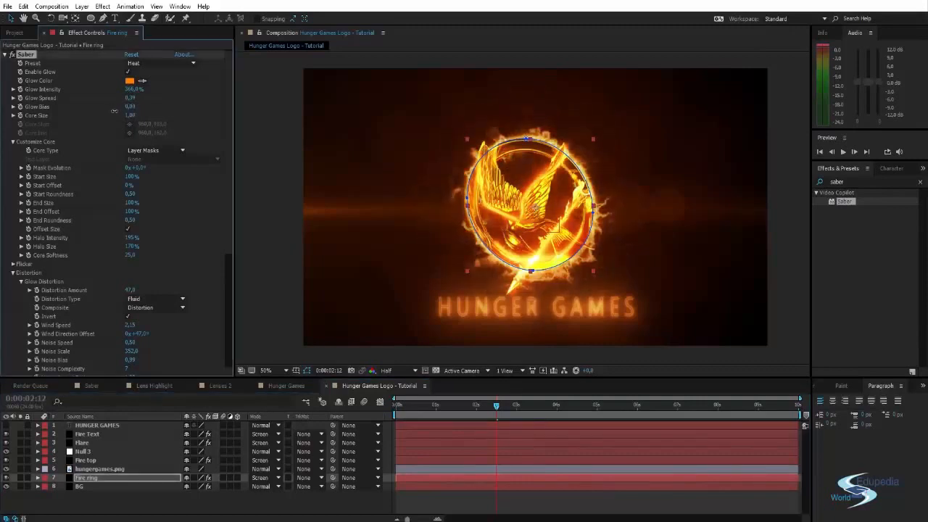
Step: Deselect the Fire ring layer and preview the burning logo from the start of the animation
{"action": "left_click", "coordinate": [258, 166]}
{"action": "key", "text": "space"}
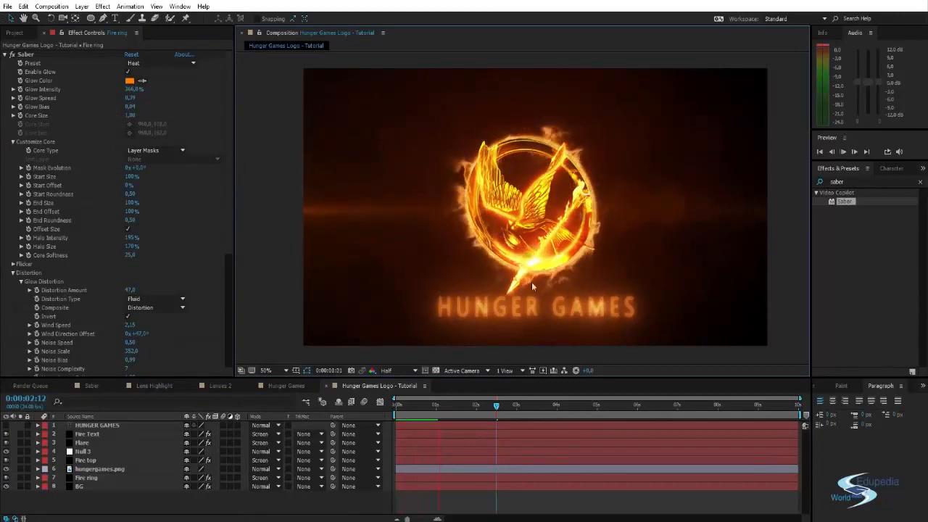
{"action": "key", "text": "space"}
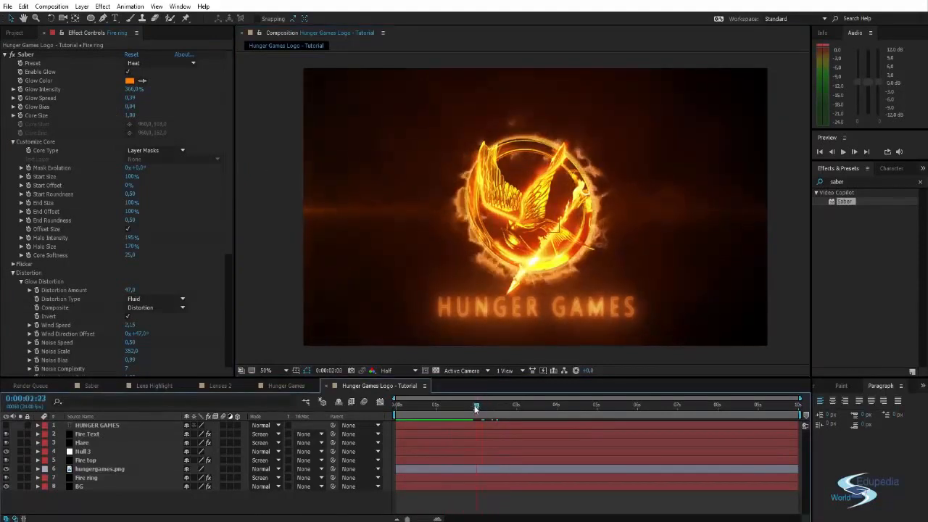
Step: Refine the Fire ring's Saber to Glow Intensity 299%, Glow Spread 0.32, Glow Bias 0.72 and Core Size 0.6
{"action": "left_click_drag", "start_coordinate": [131, 107], "coordinate": [69, 118]}
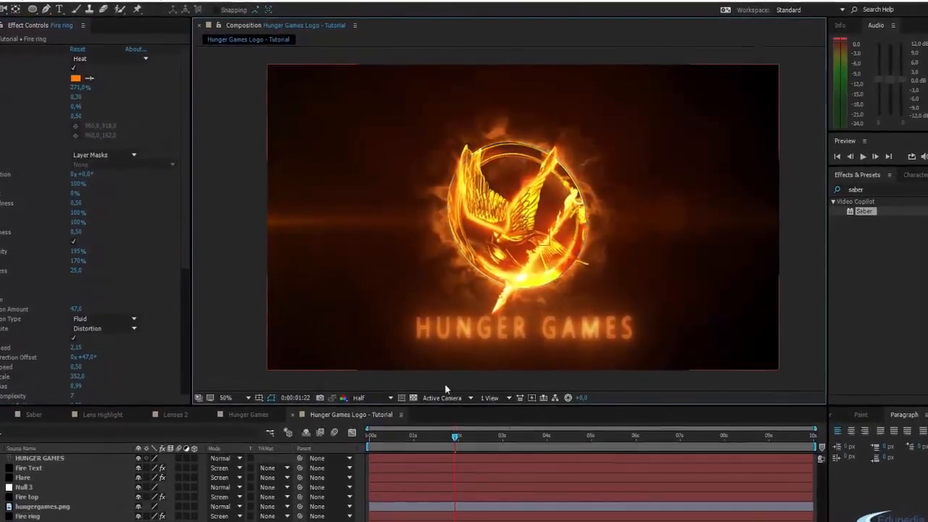
{"action": "left_click", "coordinate": [542, 435]}
{"action": "left_click_drag", "start_coordinate": [77, 106], "coordinate": [65, 106]}
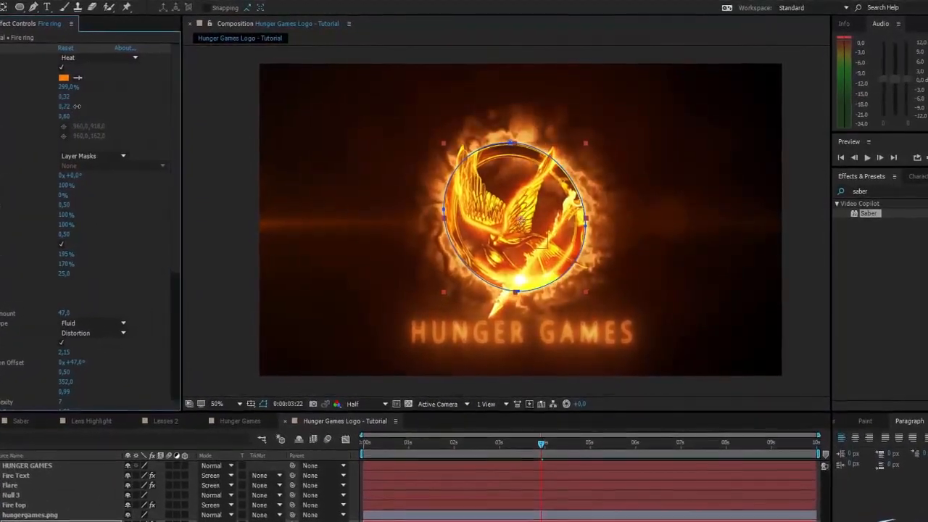
Step: Compare the burning logo at several points in the animation with the finished Hunger Games composition
{"action": "left_click", "coordinate": [252, 214]}
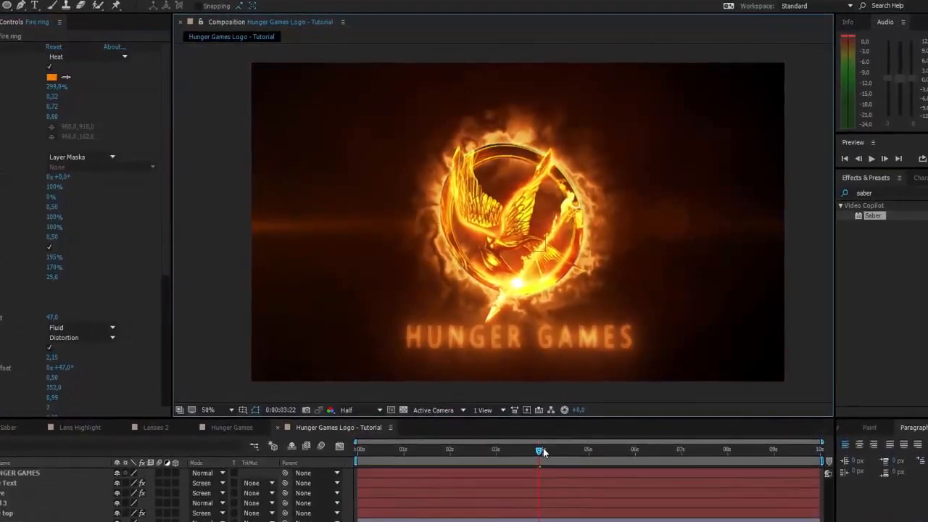
{"action": "left_click_drag", "start_coordinate": [543, 448], "coordinate": [725, 448]}
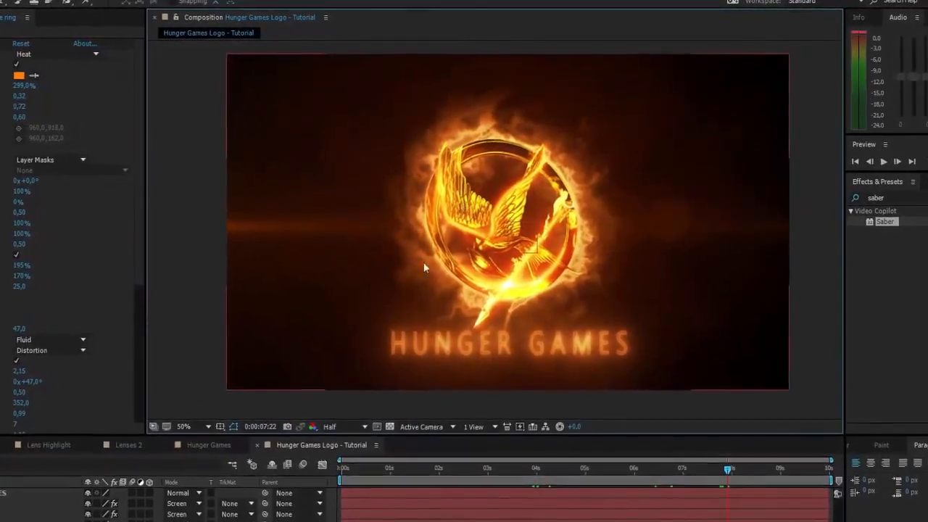
{"action": "left_click", "coordinate": [210, 445]}
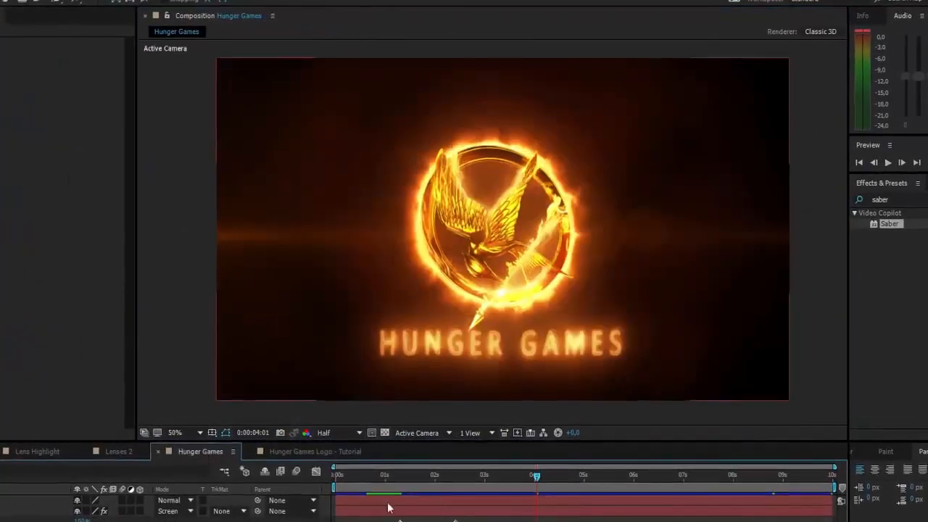
{"action": "left_click_drag", "start_coordinate": [435, 476], "coordinate": [549, 470]}
{"action": "left_click", "coordinate": [304, 457]}
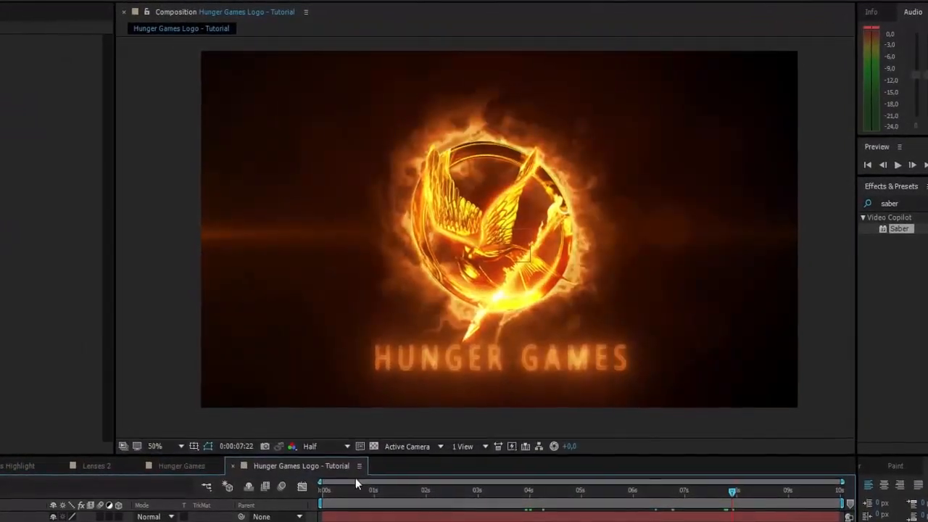
{"action": "left_click_drag", "start_coordinate": [347, 487], "coordinate": [396, 487]}
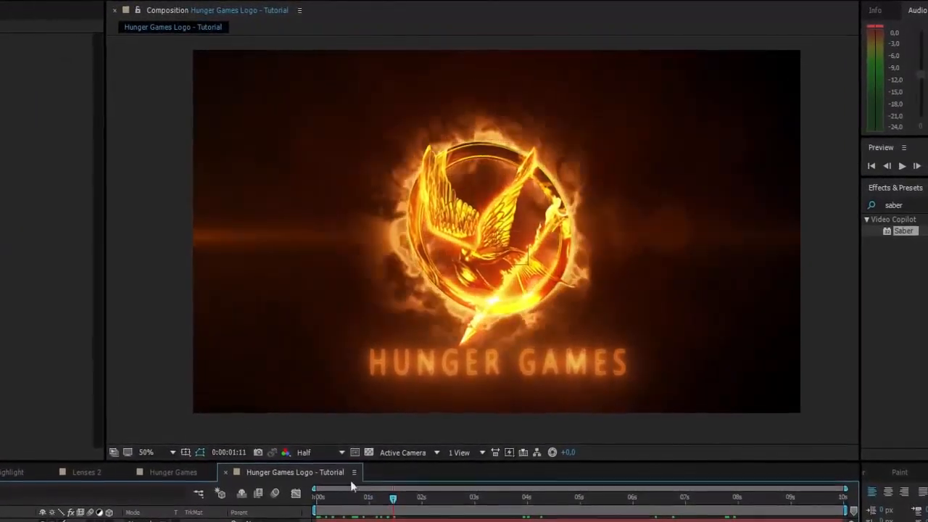
{"action": "left_click", "coordinate": [175, 341]}
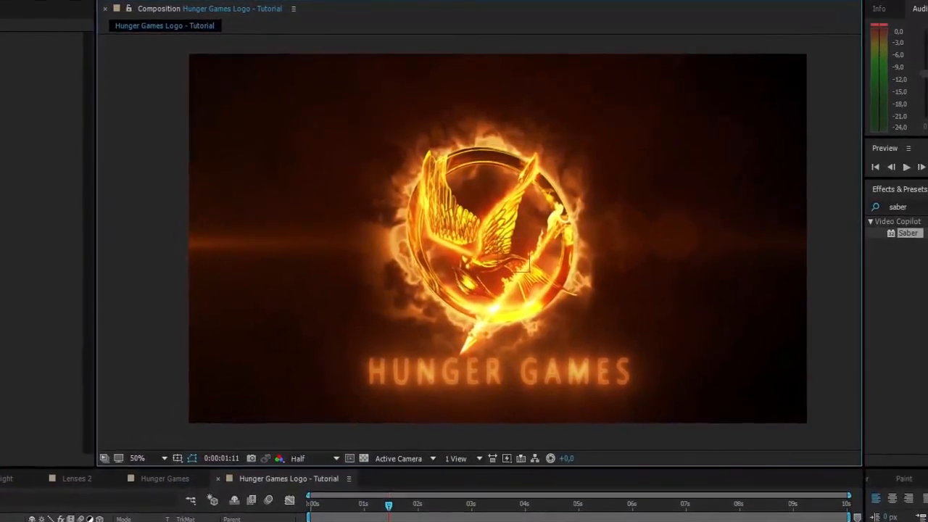
Step: Hide the title, flare and background layers and check the Fire ring and Fire top flames on the logo
{"action": "left_click", "coordinate": [218, 519]}
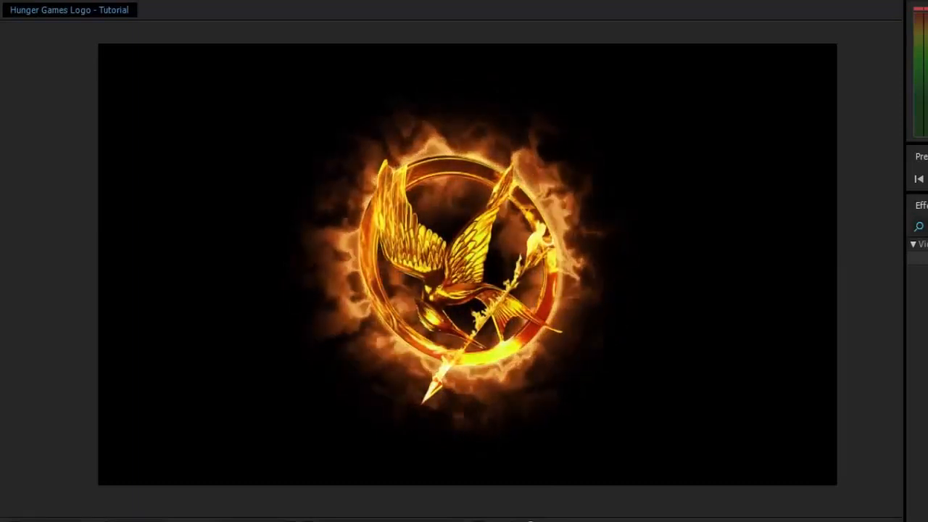
{"action": "left_click", "coordinate": [413, 188]}
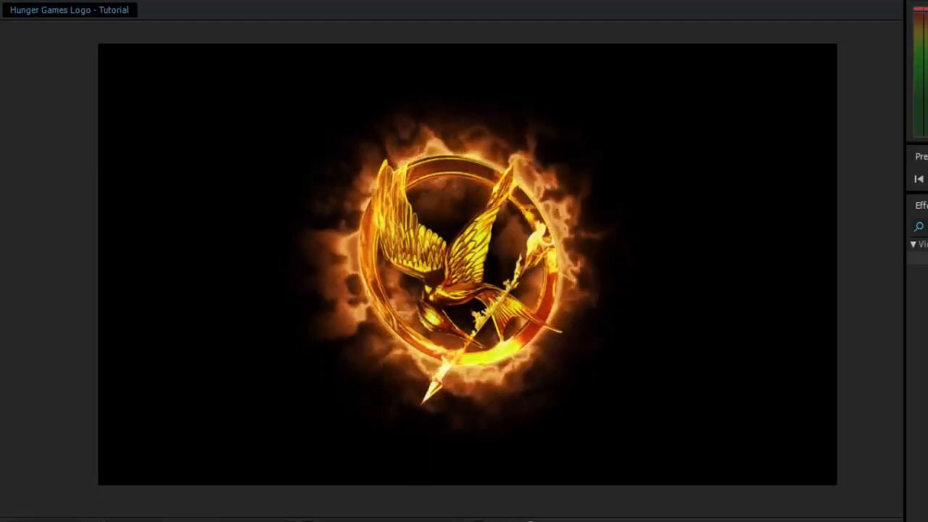
{"action": "left_click", "coordinate": [404, 317]}
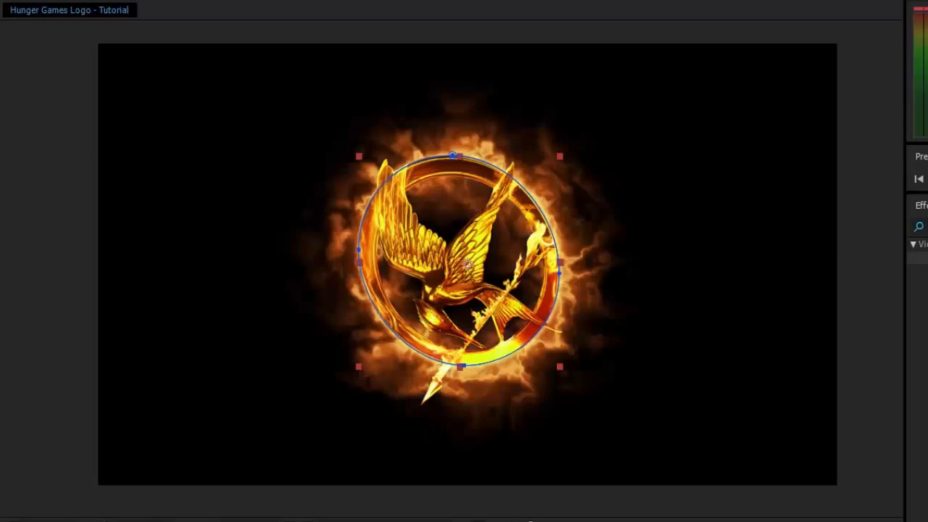
{"action": "left_click", "coordinate": [51, 329]}
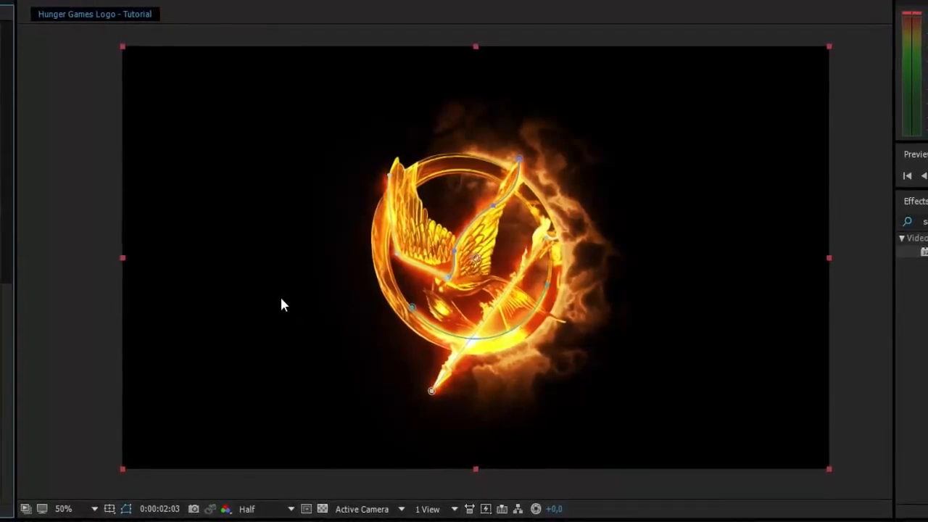
Step: Add an adjustment layer above all the logo layers and leave nothing selected
{"action": "key", "text": "ctrl+shift+a"}
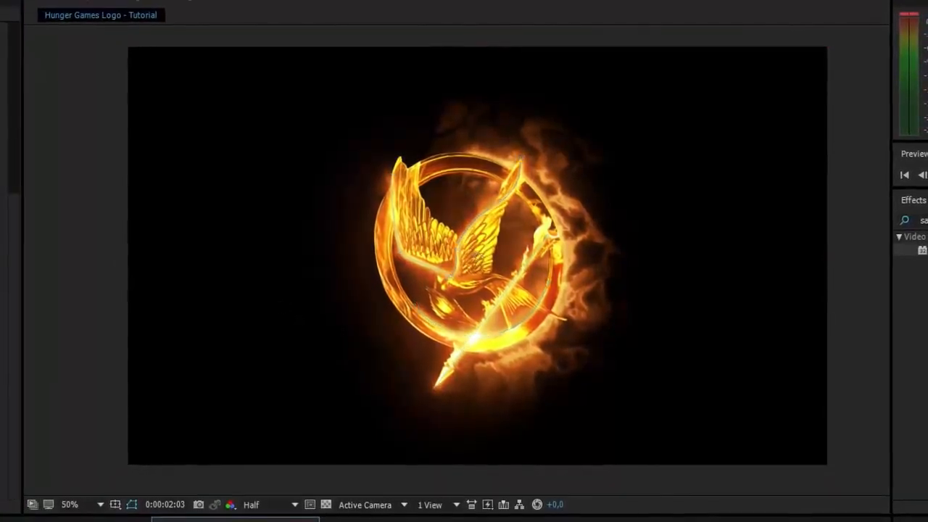
{"action": "key", "text": "ctrl+alt+y"}
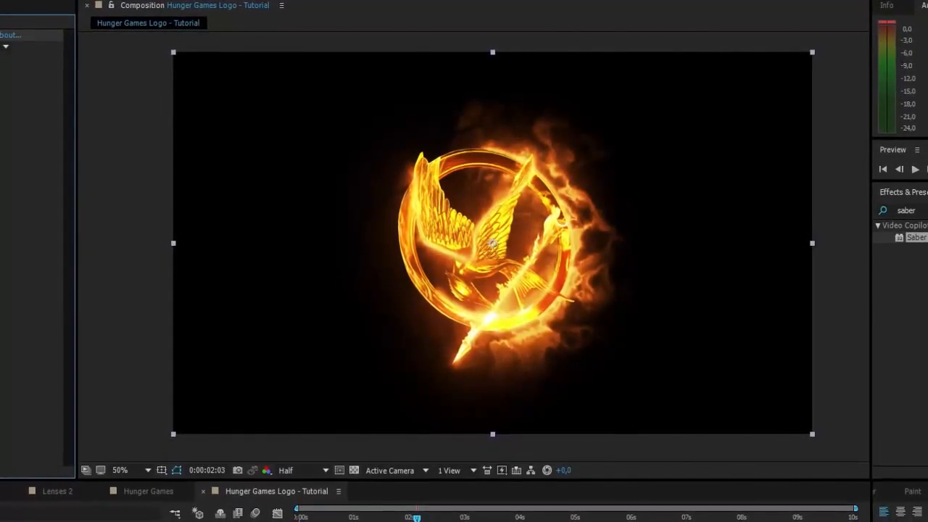
{"action": "left_click", "coordinate": [116, 234]}
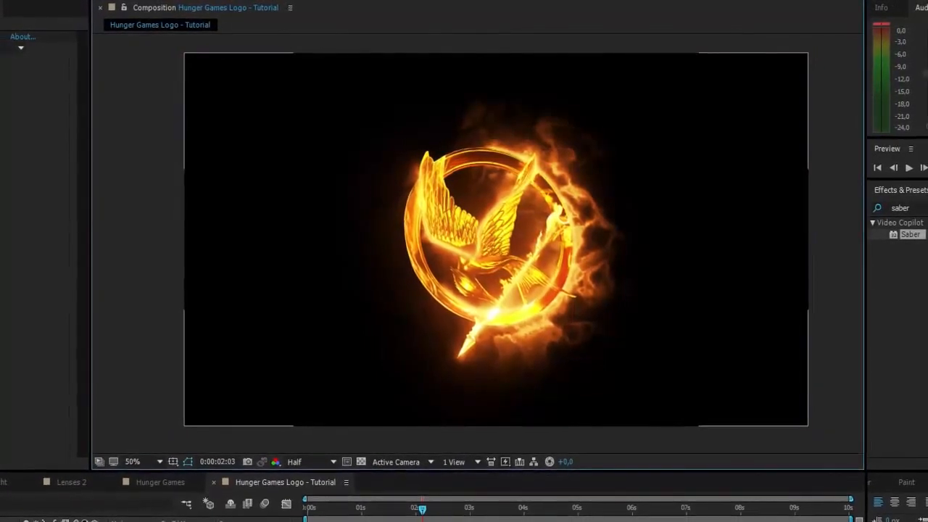
Step: Animate the Fire top layer's Saber Start Offset from 100% at 0:00:02:02 down to 0%
{"action": "left_click", "coordinate": [174, 519]}
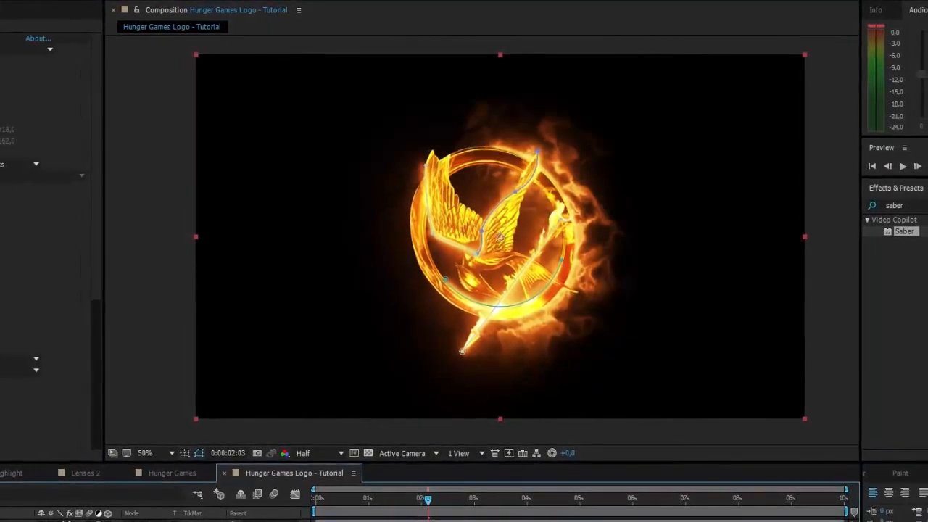
{"action": "mouse_move", "coordinate": [427, 503]}
{"action": "left_mouse_down"}
{"action": "mouse_move", "coordinate": [397, 512]}
{"action": "mouse_move", "coordinate": [321, 510]}
{"action": "mouse_move", "coordinate": [433, 504]}
{"action": "left_mouse_up"}
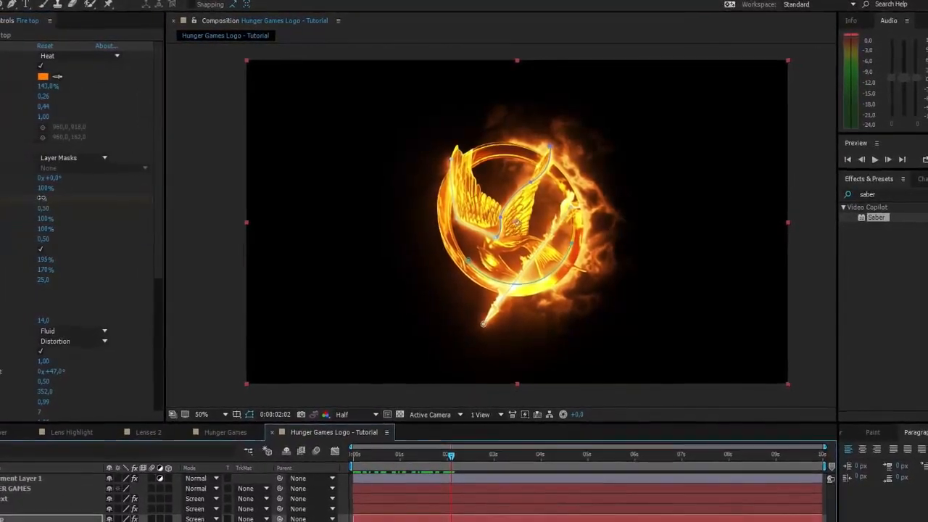
{"action": "left_click_drag", "start_coordinate": [42, 198], "coordinate": [115, 203]}
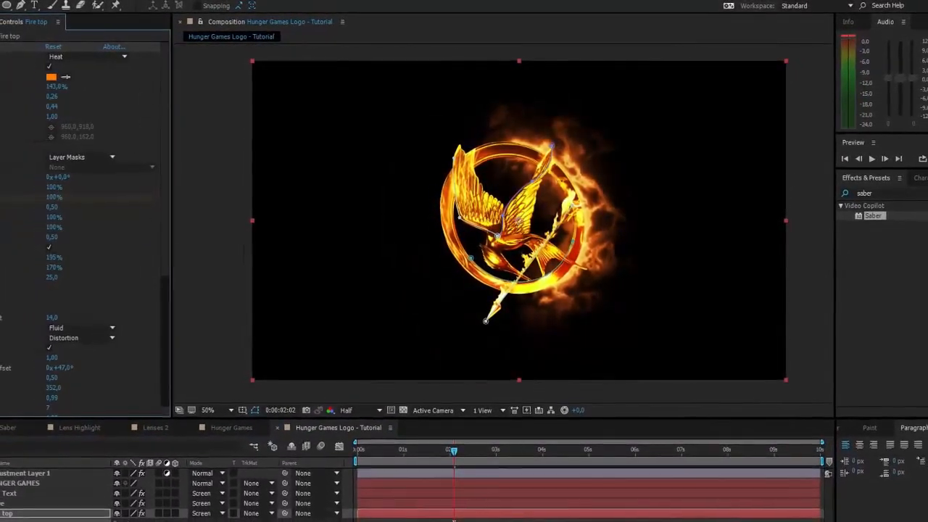
Step: Preview the logo's fade-in and the spreading flames, checking the timing of their keyframes
{"action": "key", "text": "space"}
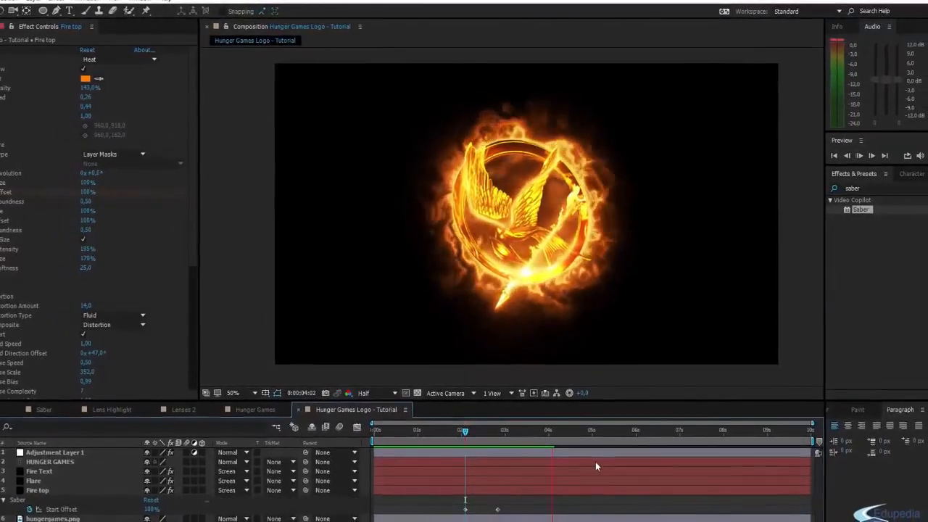
{"action": "left_click", "coordinate": [556, 431]}
{"action": "key", "text": "space"}
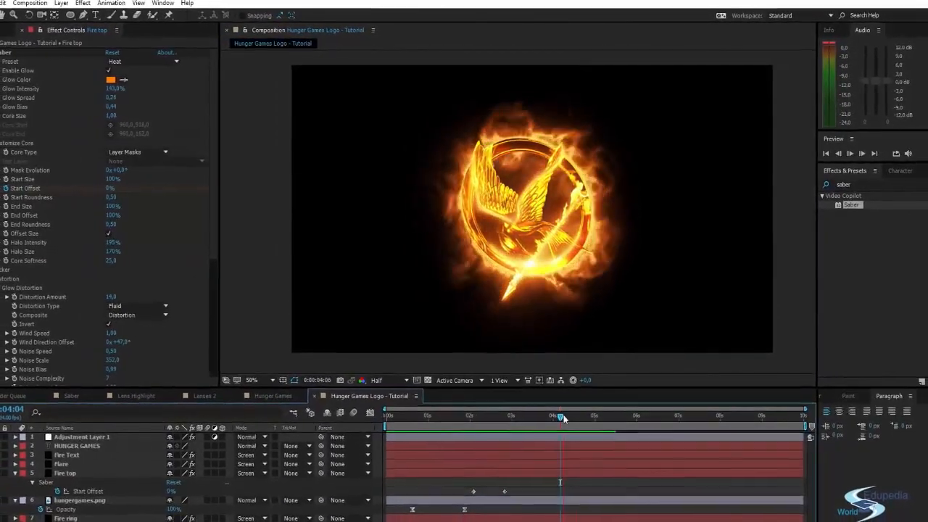
{"action": "left_click_drag", "start_coordinate": [560, 416], "coordinate": [473, 406]}
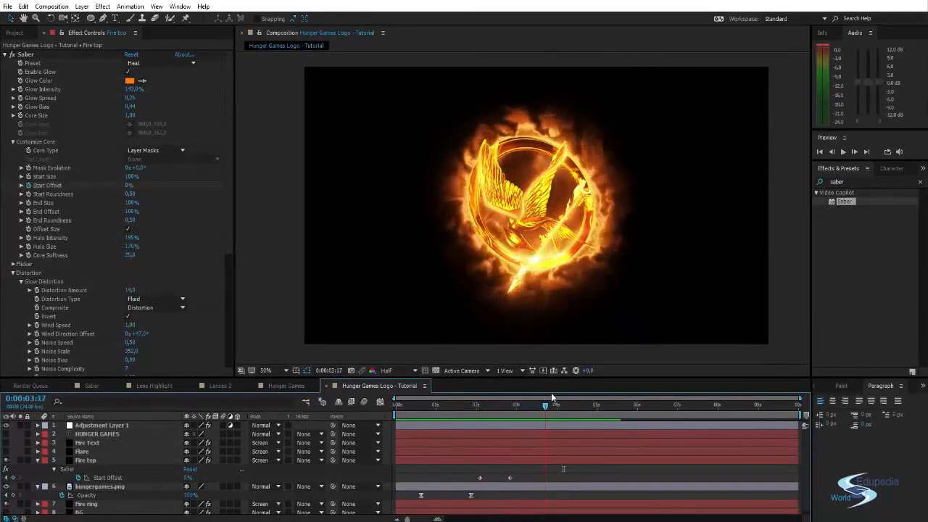
{"action": "left_click_drag", "start_coordinate": [483, 394], "coordinate": [378, 399]}
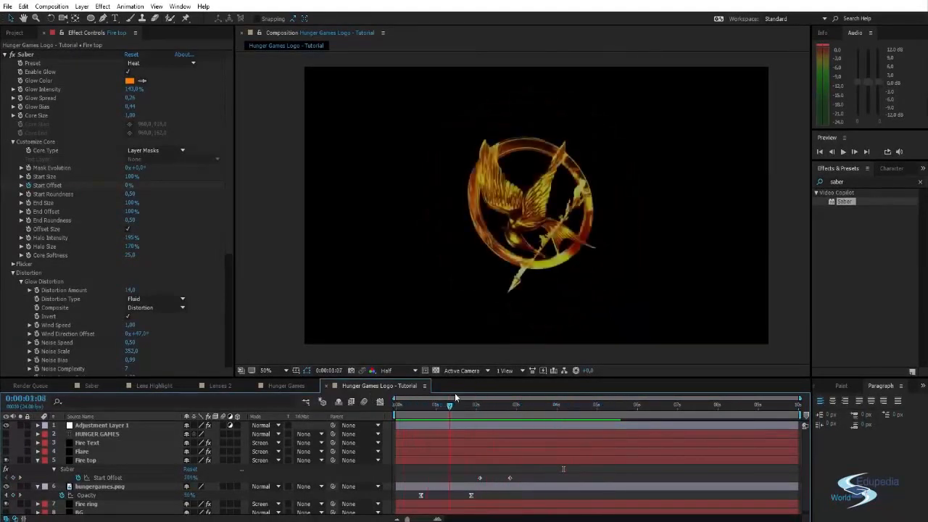
Step: Show the BG layer and keyframe its opacity to fade in from 0% at 0:00:01:21 until about 0:00:02:12
{"action": "left_click_drag", "start_coordinate": [469, 393], "coordinate": [474, 390]}
{"action": "left_click", "coordinate": [123, 492]}
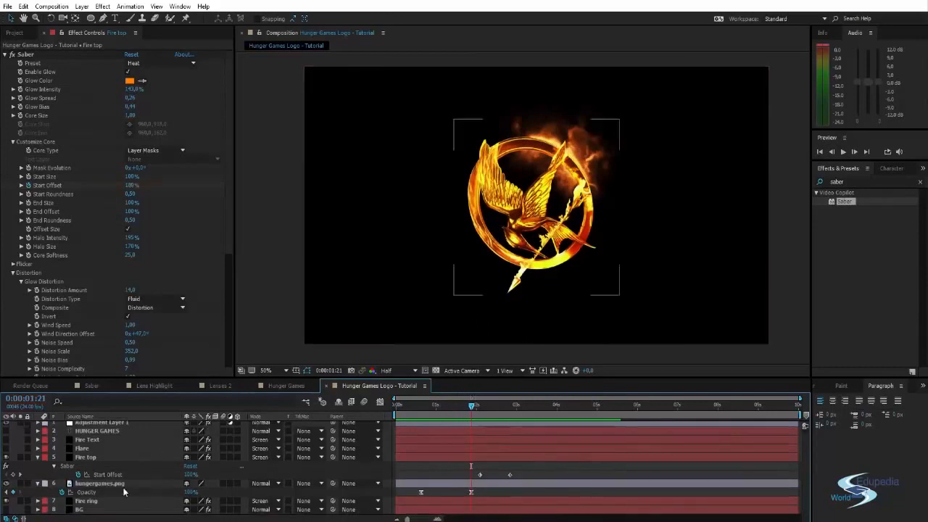
{"action": "left_click", "coordinate": [6, 510]}
{"action": "left_click", "coordinate": [77, 510]}
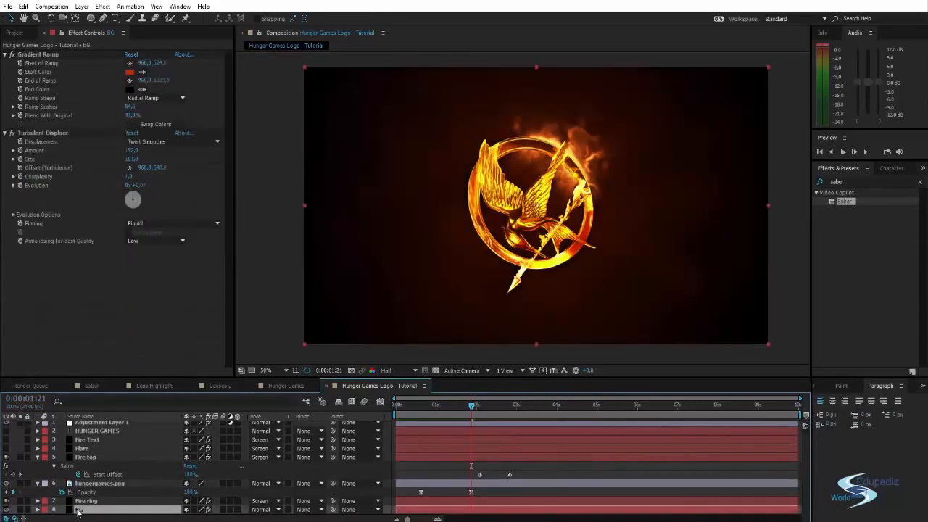
{"action": "key", "text": "t"}
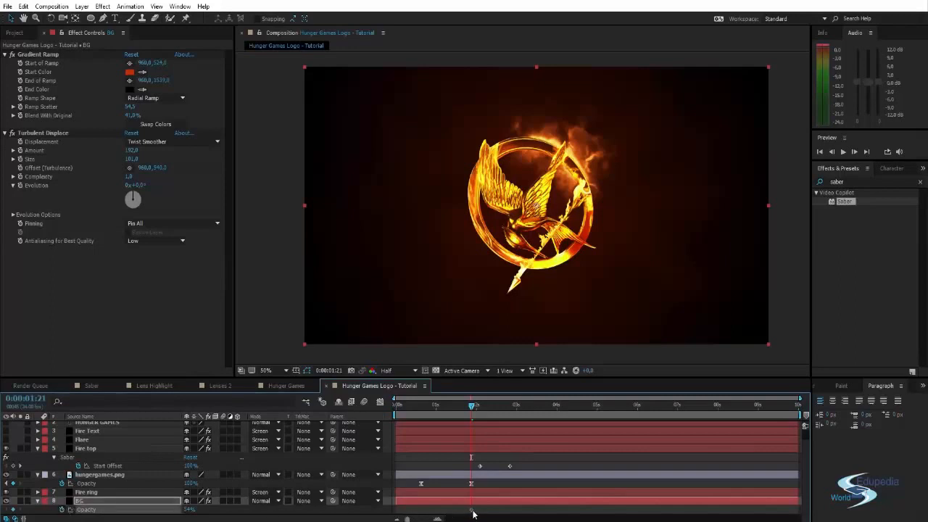
{"action": "left_click_drag", "start_coordinate": [188, 511], "coordinate": [61, 492]}
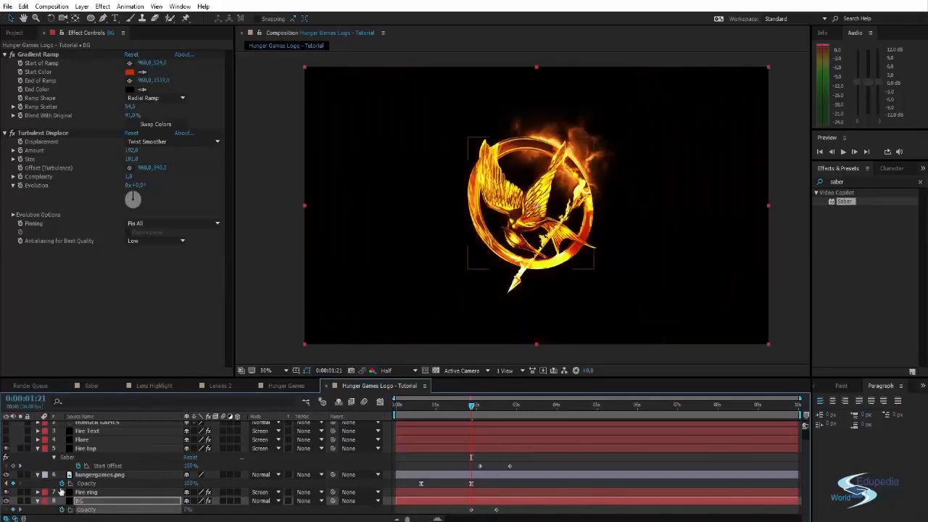
Step: Preview the background's fade-in together with the logo and its flames
{"action": "mouse_move", "coordinate": [473, 408]}
{"action": "left_mouse_down"}
{"action": "mouse_move", "coordinate": [446, 407]}
{"action": "mouse_move", "coordinate": [490, 413]}
{"action": "left_mouse_up"}
{"action": "key", "text": "space"}
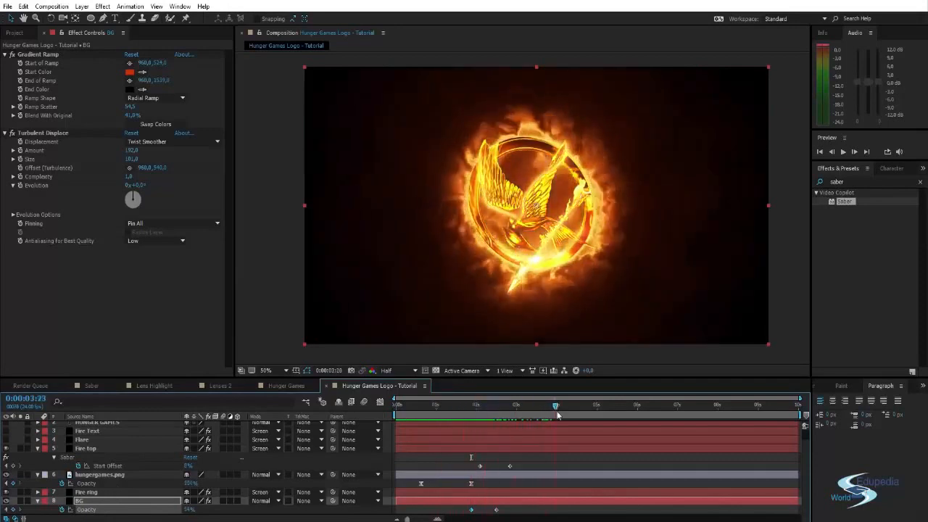
{"action": "left_click", "coordinate": [806, 253]}
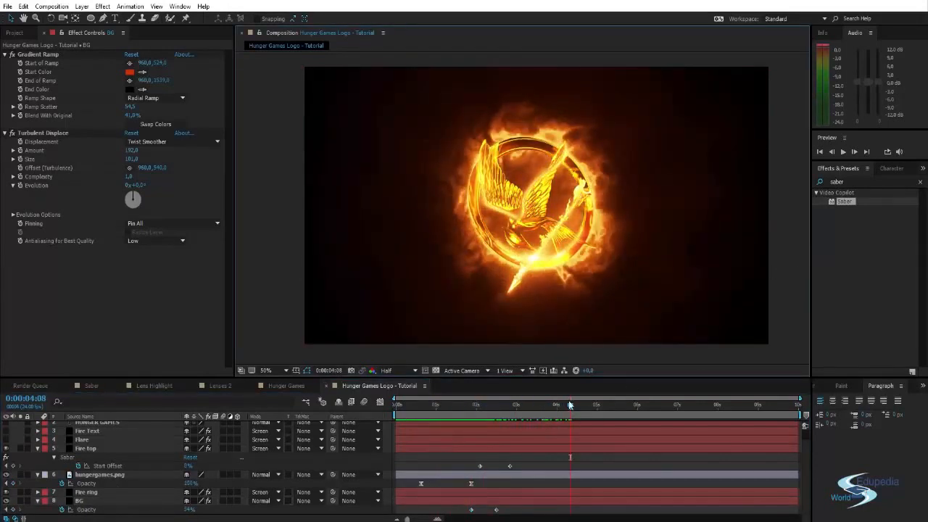
{"action": "left_click_drag", "start_coordinate": [570, 406], "coordinate": [437, 407]}
Step: Collapse the expanded layer properties in the timeline and make the Fire Text layer visible
{"action": "left_click", "coordinate": [36, 449]}
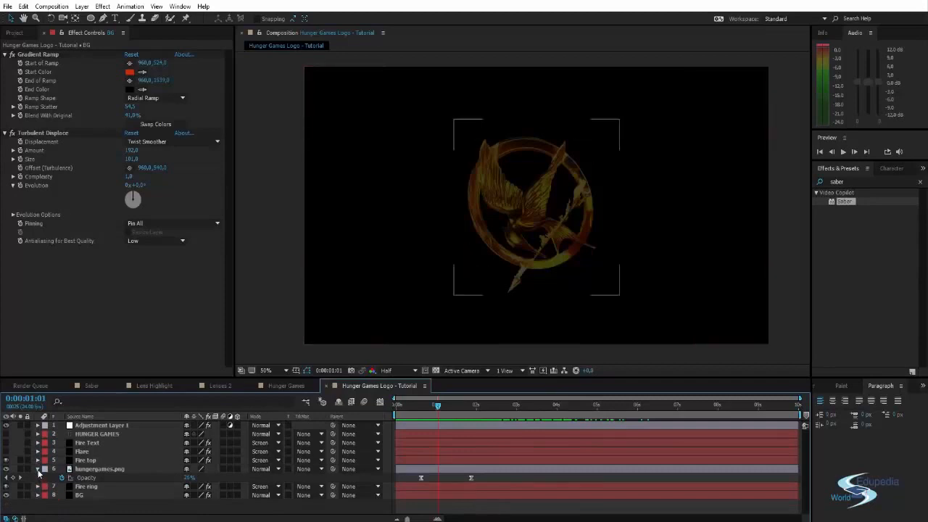
{"action": "left_click", "coordinate": [37, 469]}
{"action": "left_click", "coordinate": [86, 442]}
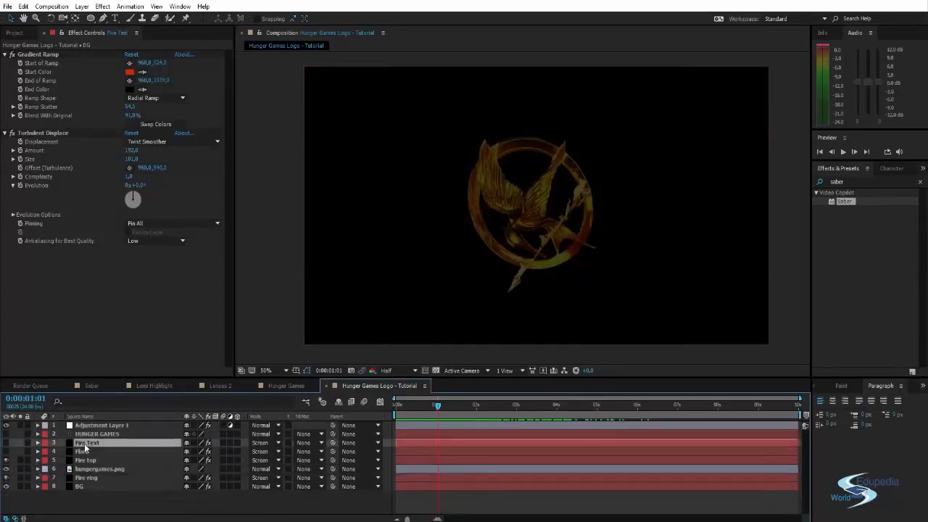
{"action": "left_click", "coordinate": [7, 443]}
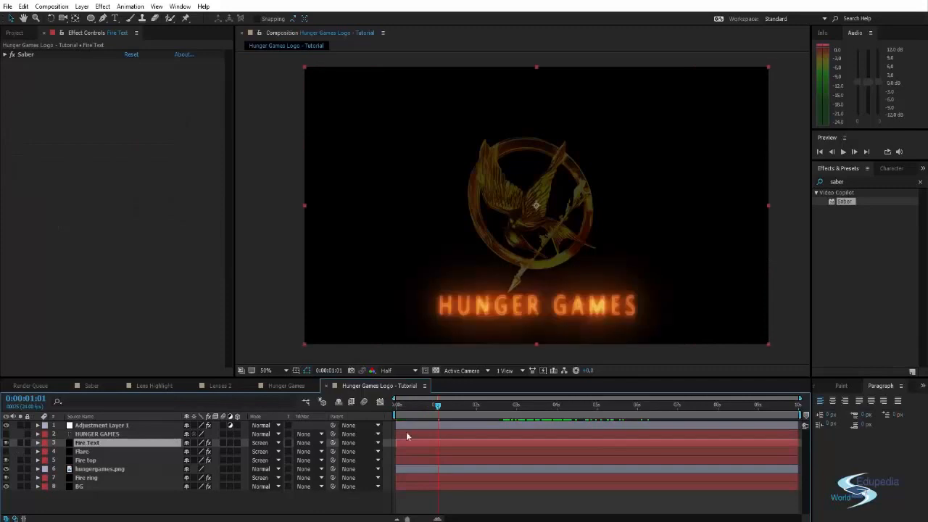
Step: Keyframe the Fire Text layer's Saber Start Offset from 100% at 0:00:03:01 to 0% at about 0:00:04:18
{"action": "left_click_drag", "start_coordinate": [429, 410], "coordinate": [518, 415]}
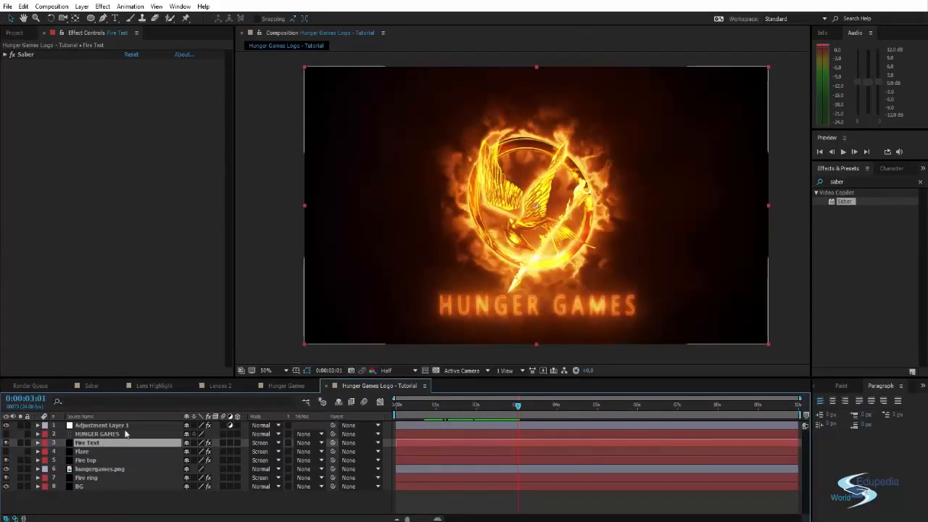
{"action": "left_click", "coordinate": [4, 55]}
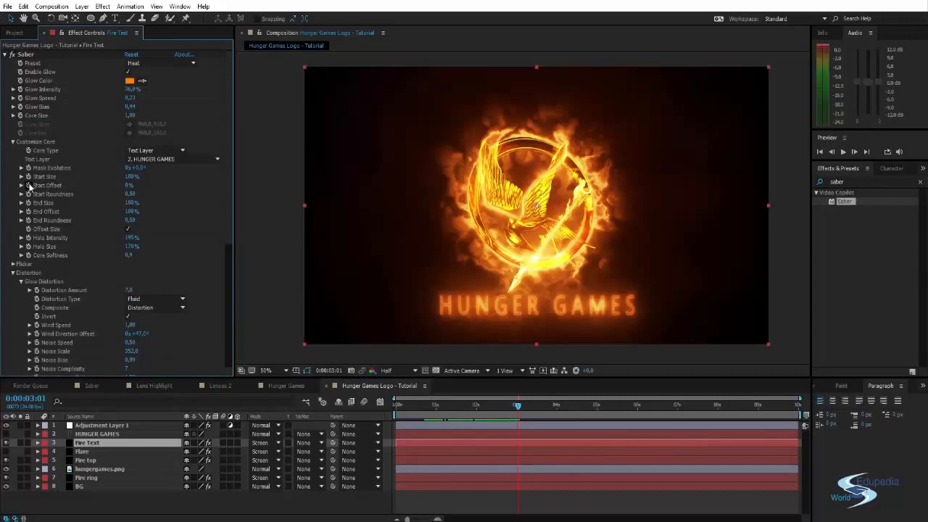
{"action": "key", "text": "u"}
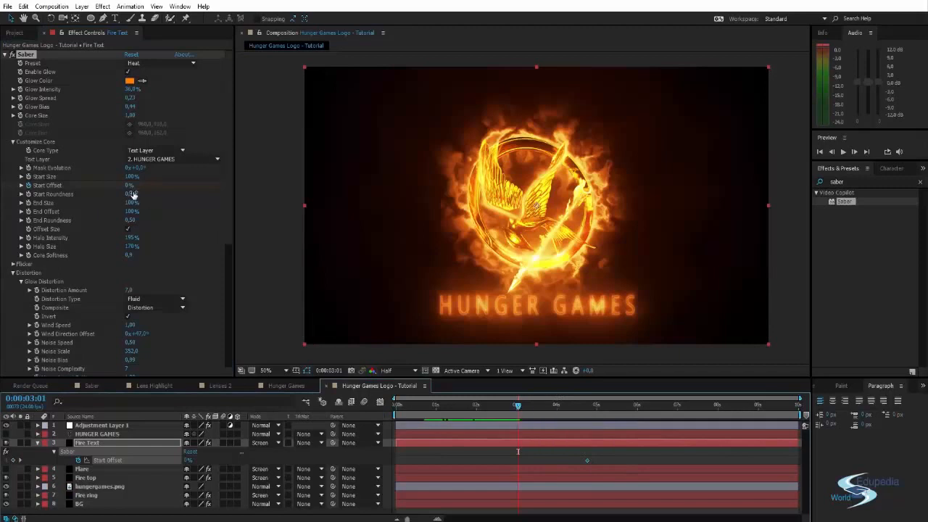
{"action": "left_click_drag", "start_coordinate": [127, 185], "coordinate": [211, 184]}
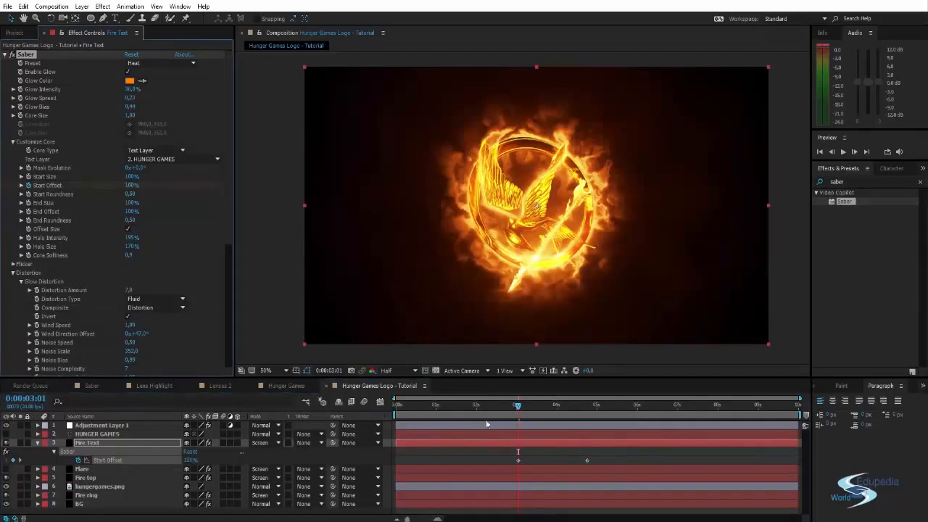
Step: Keyframe the Fire Text's Saber Glow Intensity to rise from 10% at about 0:00:03:04 to about 37% at 0:00:05:10
{"action": "left_click_drag", "start_coordinate": [519, 410], "coordinate": [592, 416]}
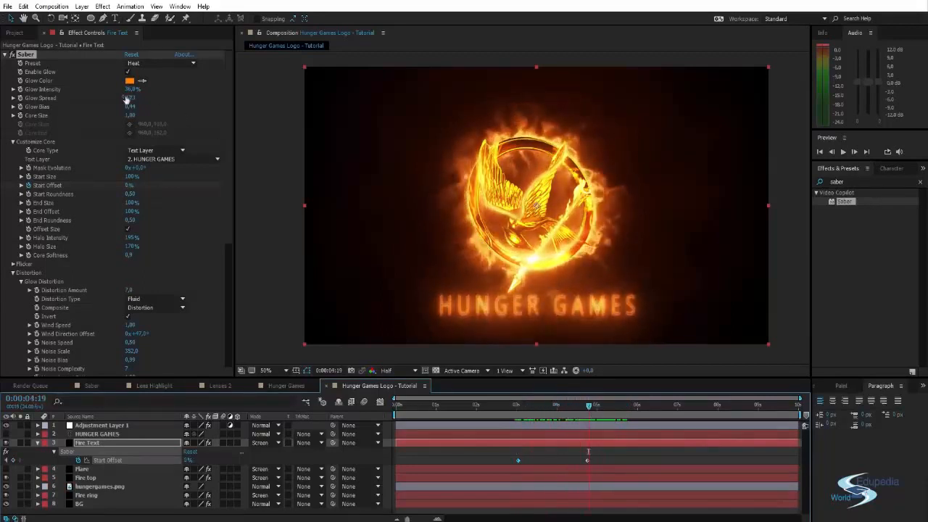
{"action": "left_click_drag", "start_coordinate": [131, 89], "coordinate": [118, 89]}
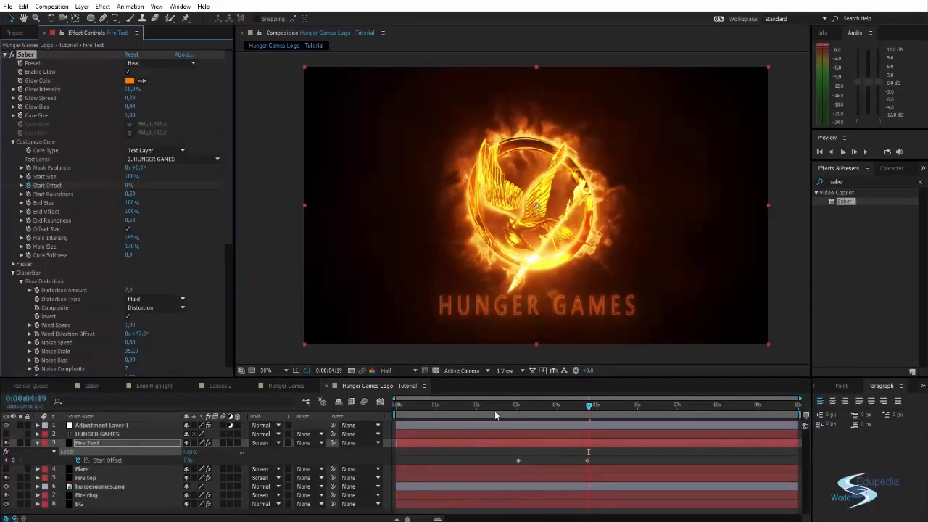
{"action": "left_click_drag", "start_coordinate": [538, 408], "coordinate": [527, 408]}
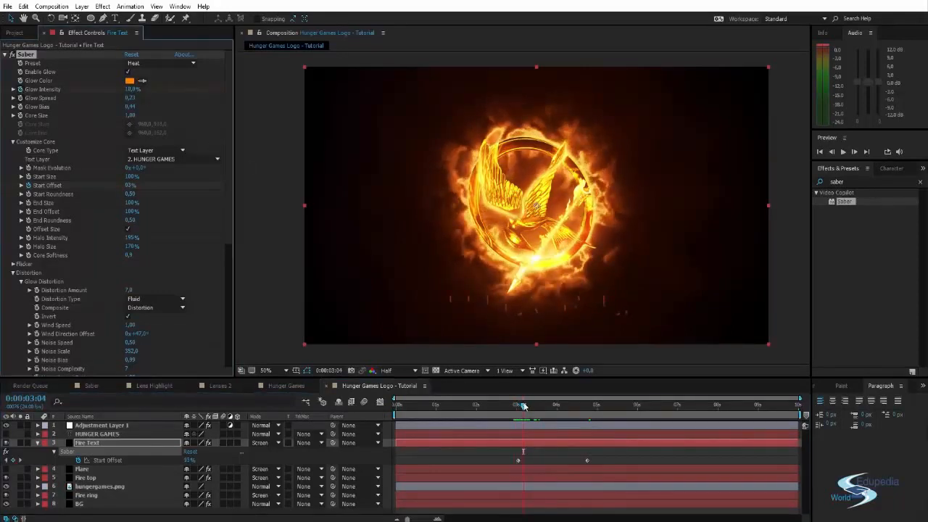
{"action": "left_click_drag", "start_coordinate": [524, 406], "coordinate": [608, 417]}
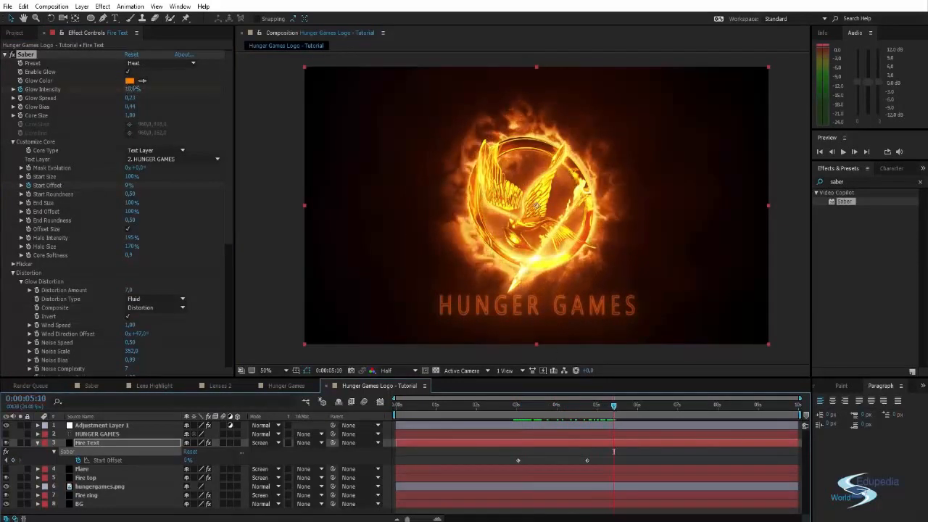
{"action": "left_click_drag", "start_coordinate": [137, 88], "coordinate": [145, 86]}
{"action": "left_click", "coordinate": [262, 229]}
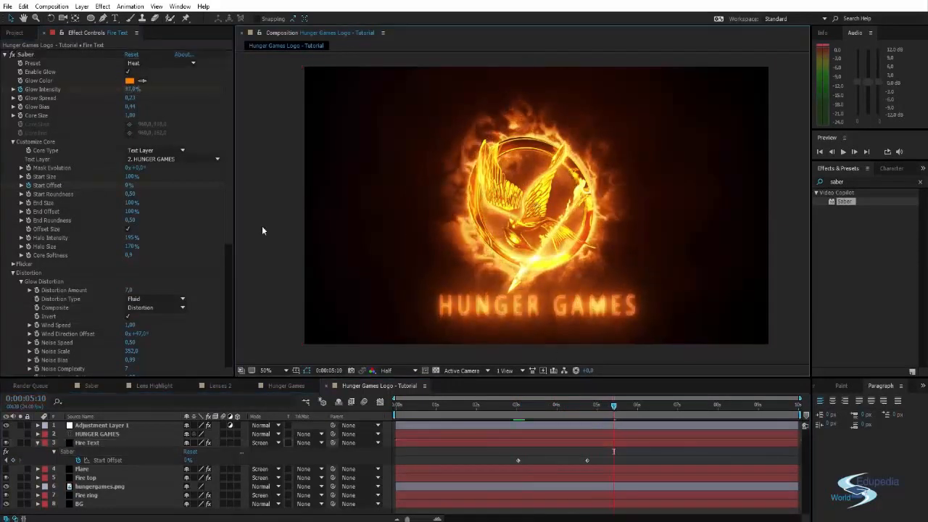
Step: Preview the fiery title's reveal and growing glow from 0:00:02:17
{"action": "left_click", "coordinate": [504, 405]}
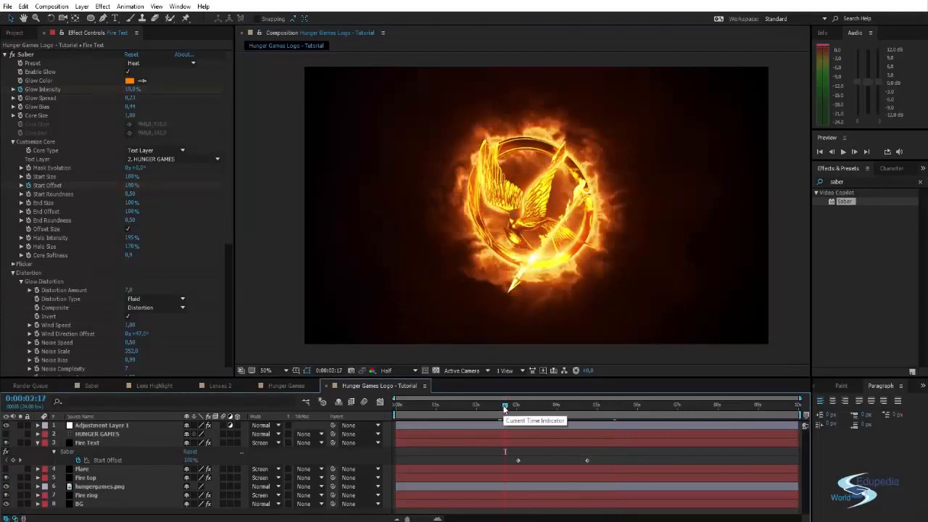
{"action": "key", "text": "space"}
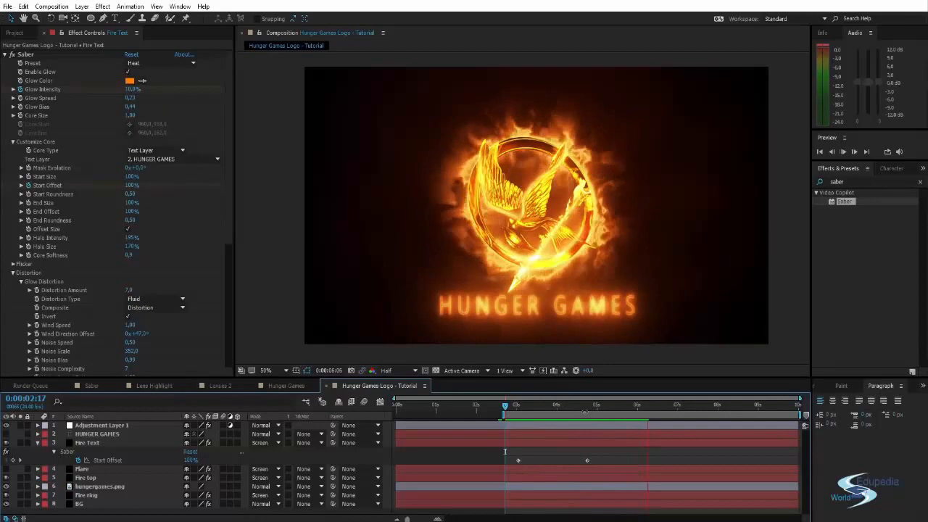
{"action": "key", "text": "space"}
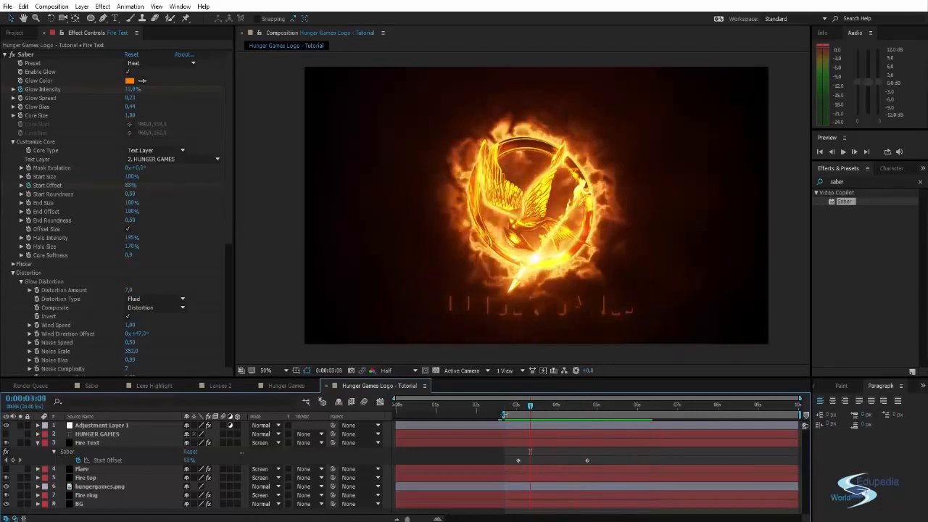
Step: Show the Flare layer and keyframe its opacity from 0% at 0:00:01:23 to 100% at about 0:00:02:15
{"action": "left_click", "coordinate": [437, 406]}
{"action": "left_click_drag", "start_coordinate": [469, 412], "coordinate": [398, 410]}
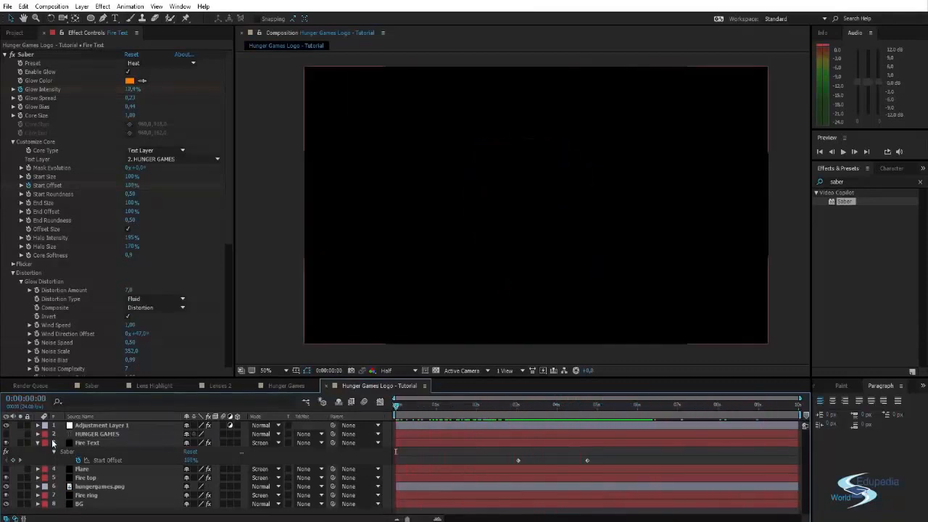
{"action": "left_click", "coordinate": [6, 469]}
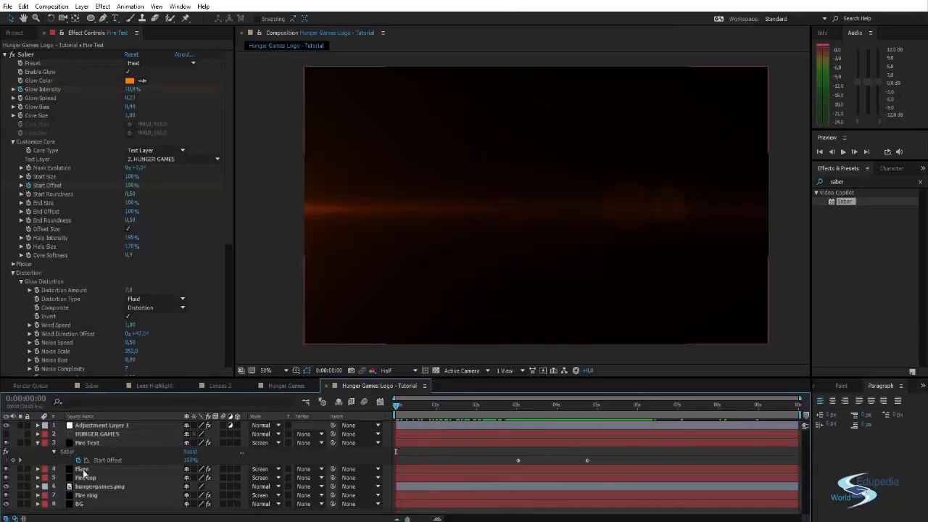
{"action": "left_click_drag", "start_coordinate": [448, 410], "coordinate": [474, 395]}
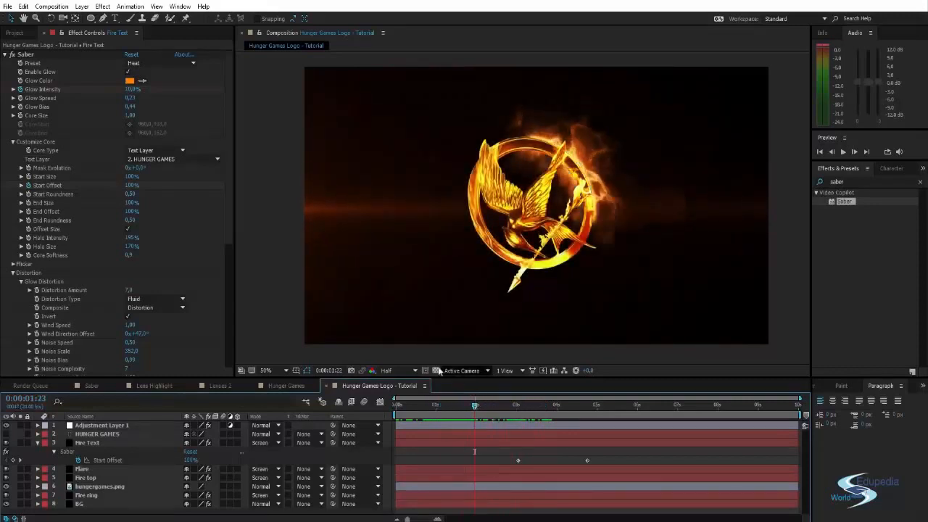
{"action": "left_click", "coordinate": [83, 469]}
{"action": "key", "text": "t"}
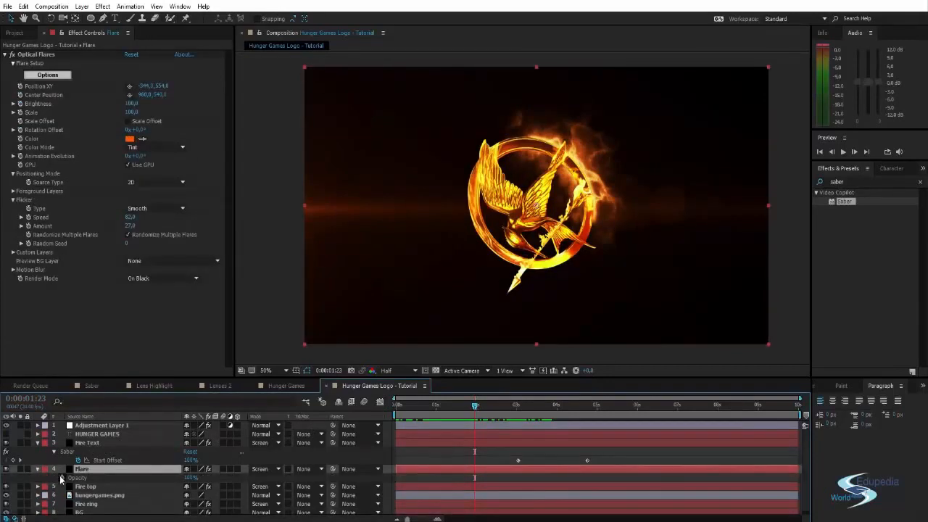
{"action": "left_click_drag", "start_coordinate": [475, 479], "coordinate": [494, 476]}
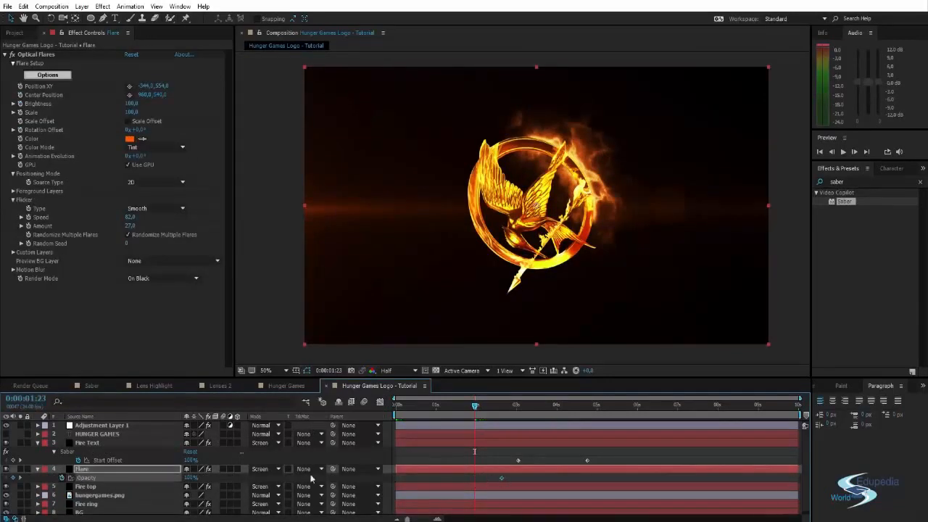
{"action": "left_click_drag", "start_coordinate": [187, 477], "coordinate": [102, 468]}
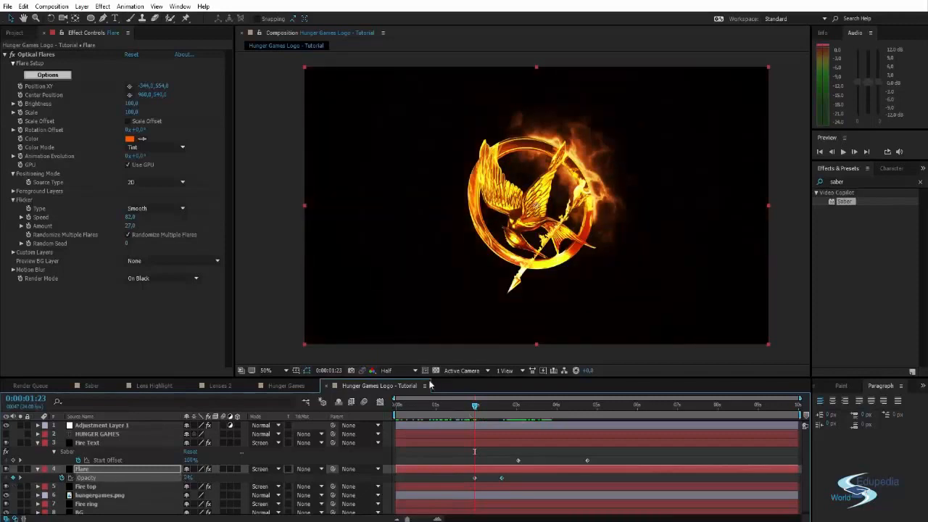
Step: Shift both Flare opacity keyframes slightly earlier, to about 0:00:01:20 and 0:00:02:12, and preview the flare's fade-in
{"action": "left_click_drag", "start_coordinate": [466, 477], "coordinate": [506, 482]}
{"action": "left_click", "coordinate": [506, 483]}
{"action": "left_click_drag", "start_coordinate": [501, 478], "coordinate": [497, 477]}
{"action": "left_click", "coordinate": [436, 449]}
{"action": "left_click", "coordinate": [270, 317]}
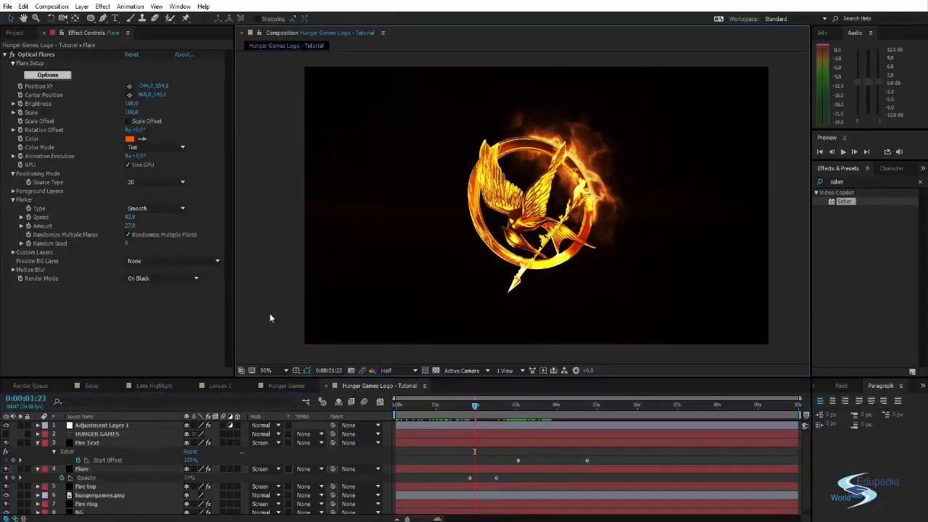
{"action": "key", "text": "space"}
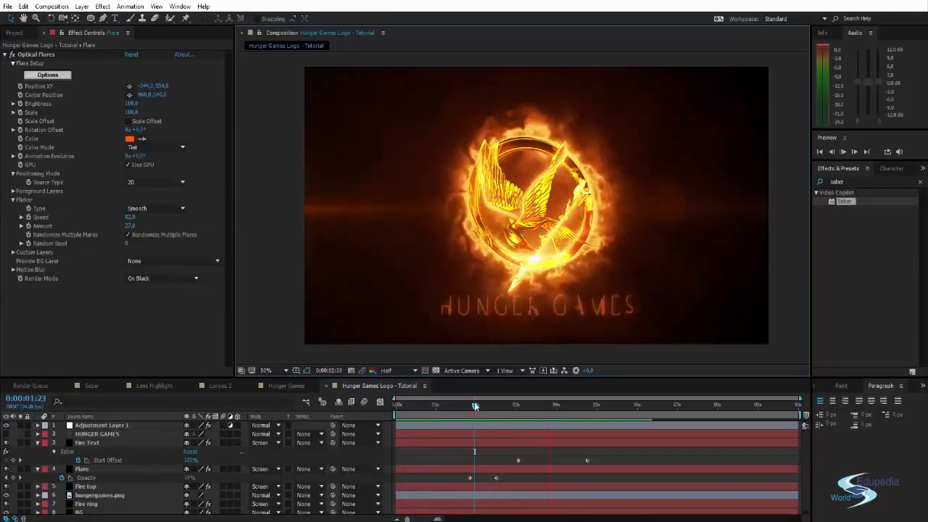
{"action": "key", "text": "space"}
Step: Move the Flare's opacity keyframes to about 0:00:01:16 and 0:00:02:08, and preview the whole reveal
{"action": "left_click_drag", "start_coordinate": [458, 476], "coordinate": [489, 478]}
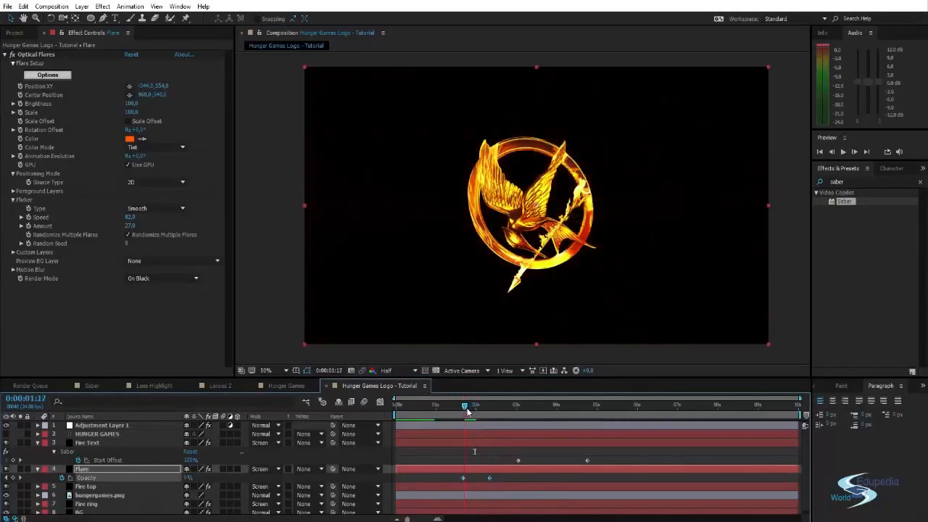
{"action": "key", "text": "space"}
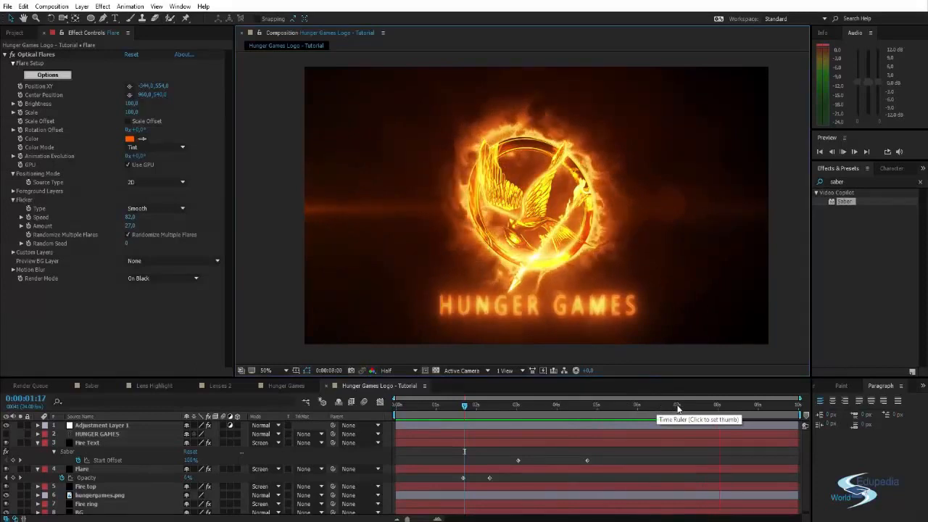
{"action": "mouse_move", "coordinate": [668, 406]}
{"action": "left_mouse_down"}
{"action": "mouse_move", "coordinate": [781, 410]}
{"action": "mouse_move", "coordinate": [643, 405]}
{"action": "mouse_move", "coordinate": [682, 405]}
{"action": "mouse_move", "coordinate": [662, 407]}
{"action": "left_mouse_up"}
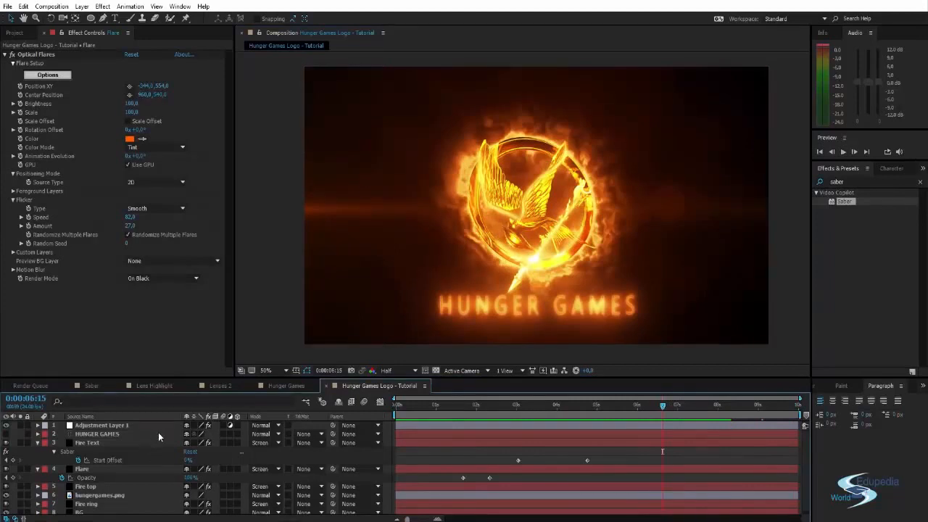
Step: Create a full-size black solid layer named Fade above all the other layers
{"action": "key", "text": "ctrl+y"}
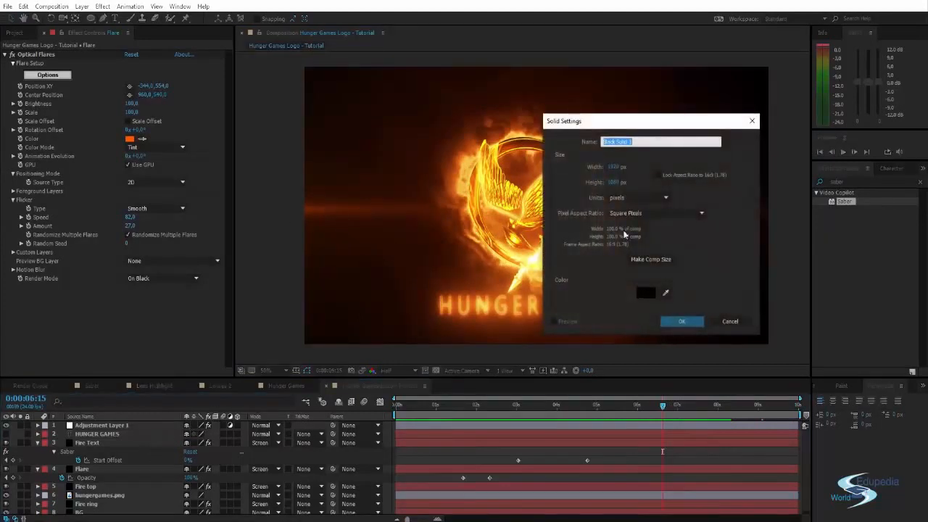
{"action": "type", "text": "Fade"}
{"action": "key", "text": "Return"}
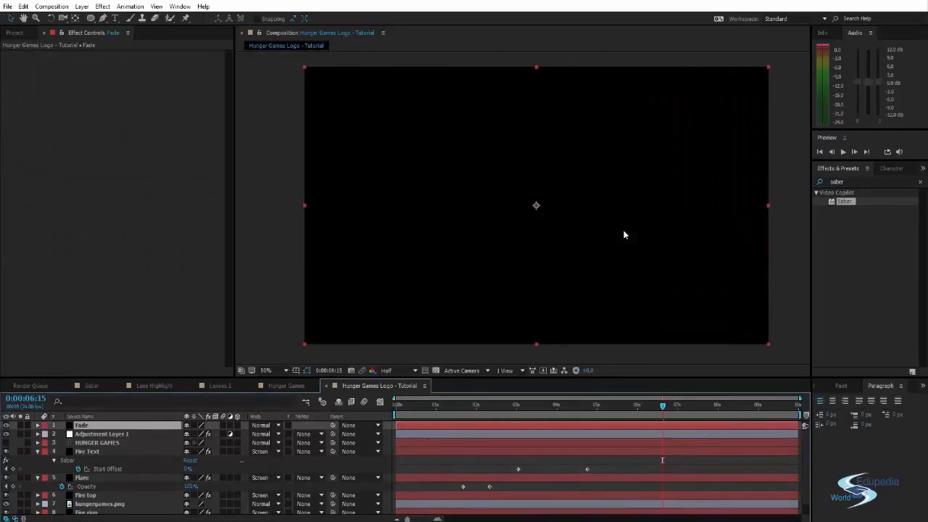
Step: Keyframe the Fade layer's opacity from 0% at 0:00:07:12 to 100% at 0:00:09:23 for a fade to black
{"action": "left_click", "coordinate": [91, 422]}
{"action": "key", "text": "t"}
{"action": "left_click_drag", "start_coordinate": [188, 434], "coordinate": [109, 435]}
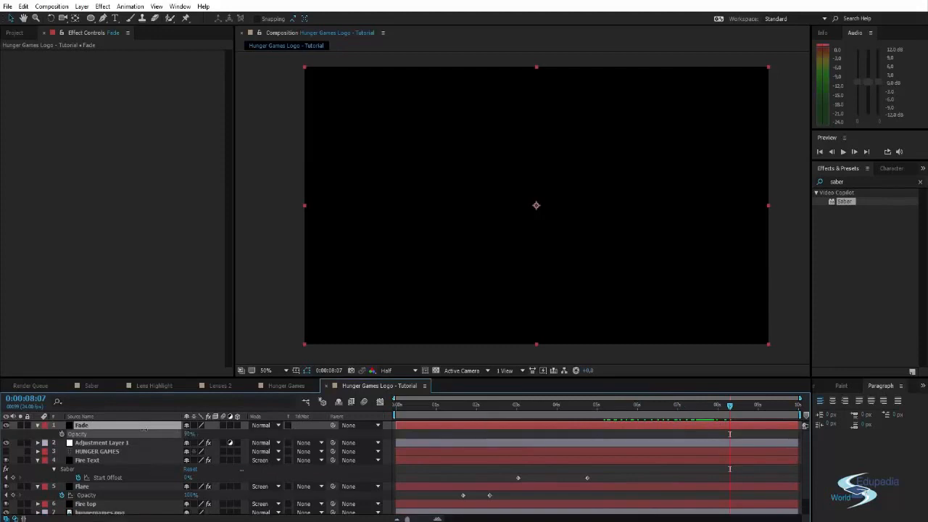
{"action": "left_click_drag", "start_coordinate": [731, 409], "coordinate": [699, 407]}
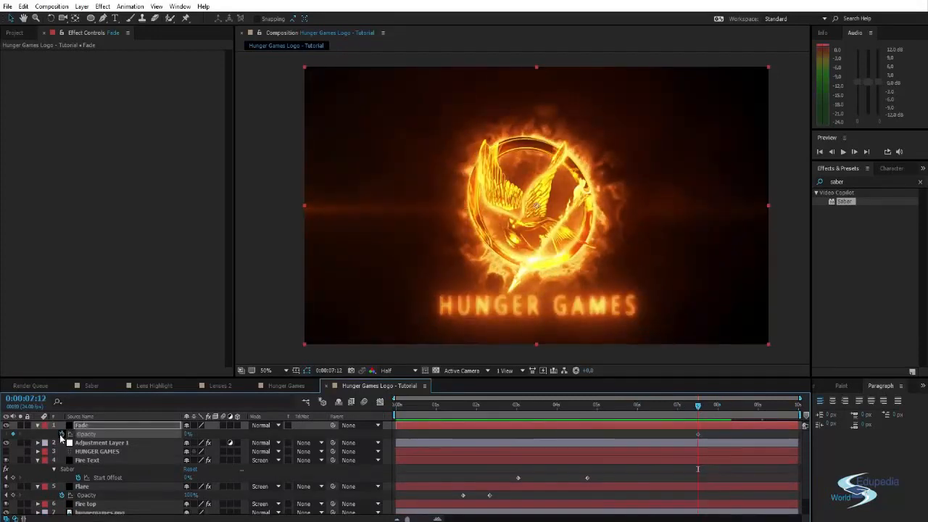
{"action": "left_click_drag", "start_coordinate": [699, 408], "coordinate": [791, 405]}
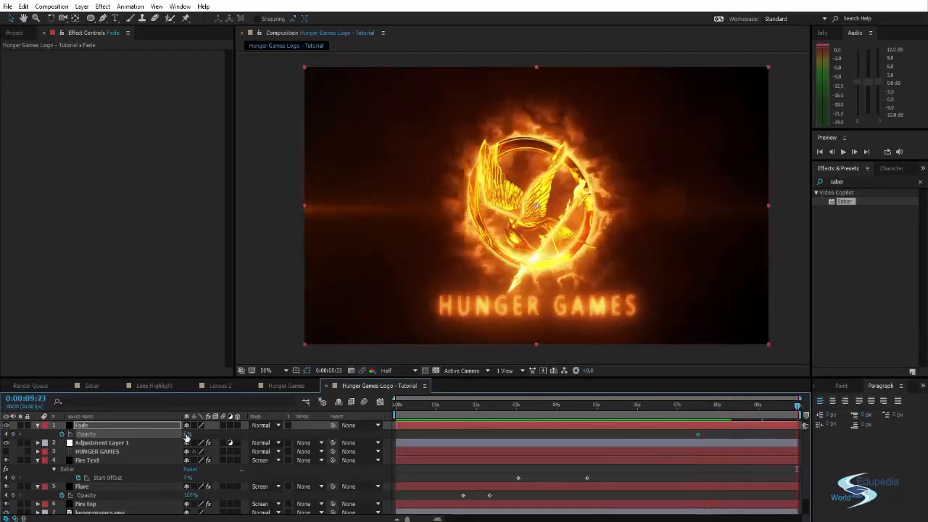
{"action": "left_click_drag", "start_coordinate": [187, 433], "coordinate": [254, 434]}
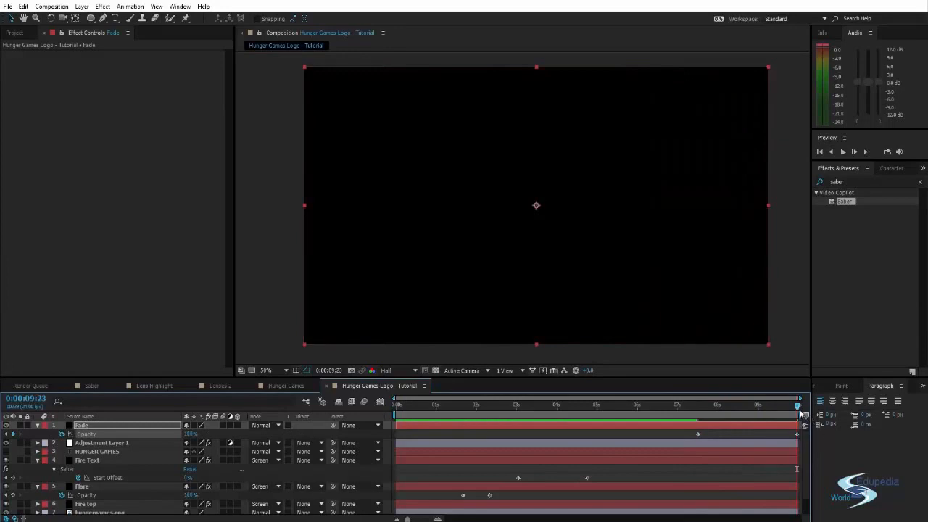
Step: Clear the effects search and preview the full animation with its closing fade
{"action": "left_click_drag", "start_coordinate": [777, 411], "coordinate": [812, 414]}
{"action": "left_click", "coordinate": [921, 183]}
{"action": "left_click_drag", "start_coordinate": [796, 408], "coordinate": [622, 412]}
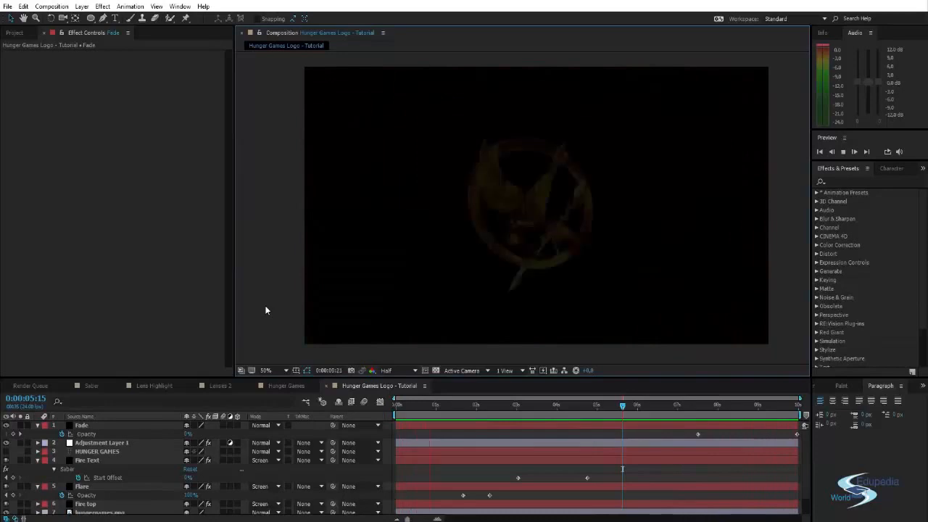
Step: Delay the hungergames.png opacity keyframes so the logo fades in from about 0:00:01:09 to 0:00:02:06
{"action": "left_click", "coordinate": [455, 407]}
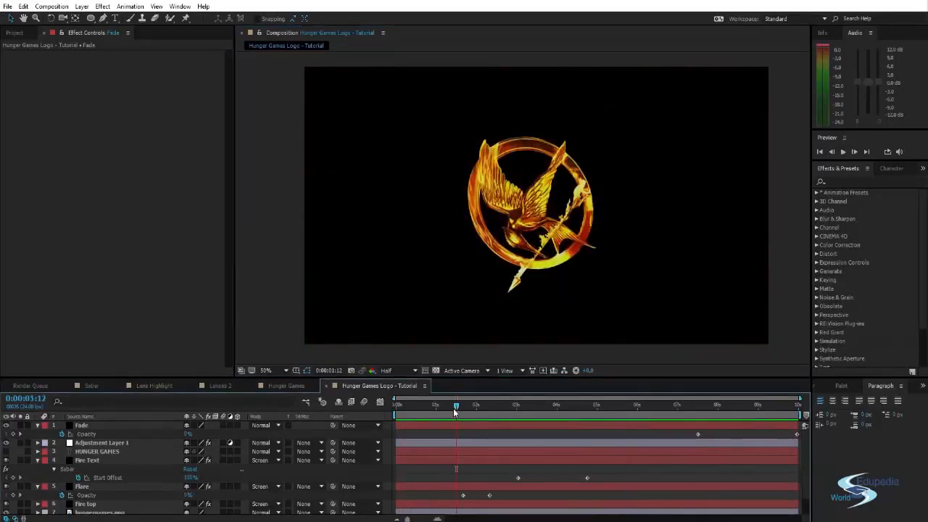
{"action": "scroll", "coordinate": [135, 468], "scroll_direction": "down", "scroll_amount": 1}
{"action": "left_click", "coordinate": [93, 492]}
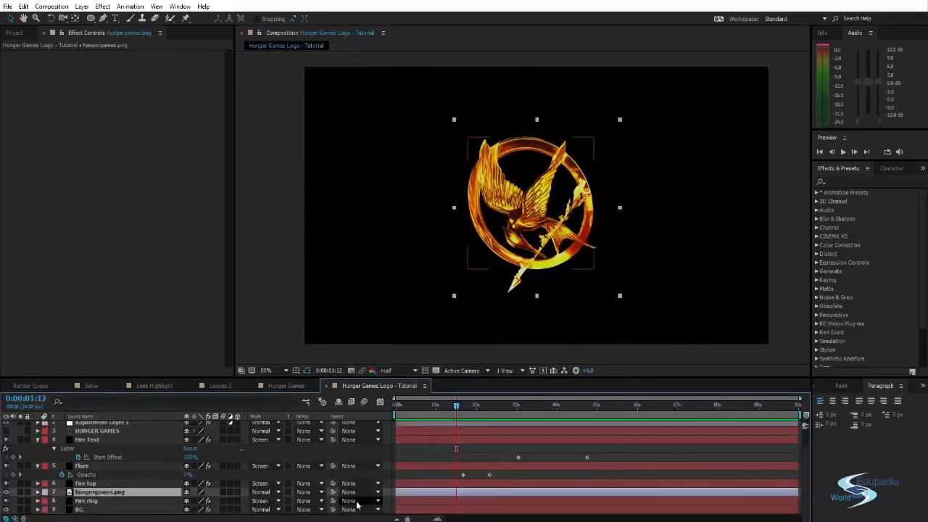
{"action": "key", "text": "t"}
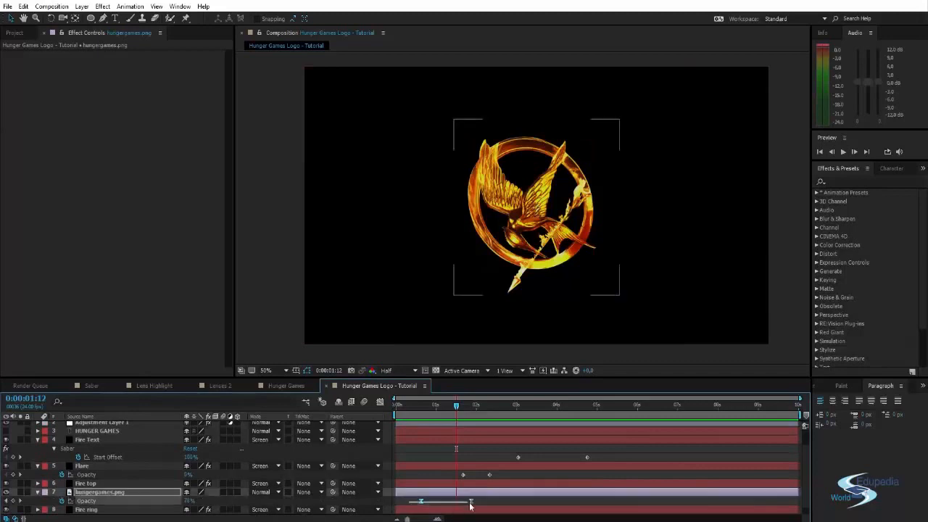
{"action": "left_click_drag", "start_coordinate": [477, 502], "coordinate": [490, 502]}
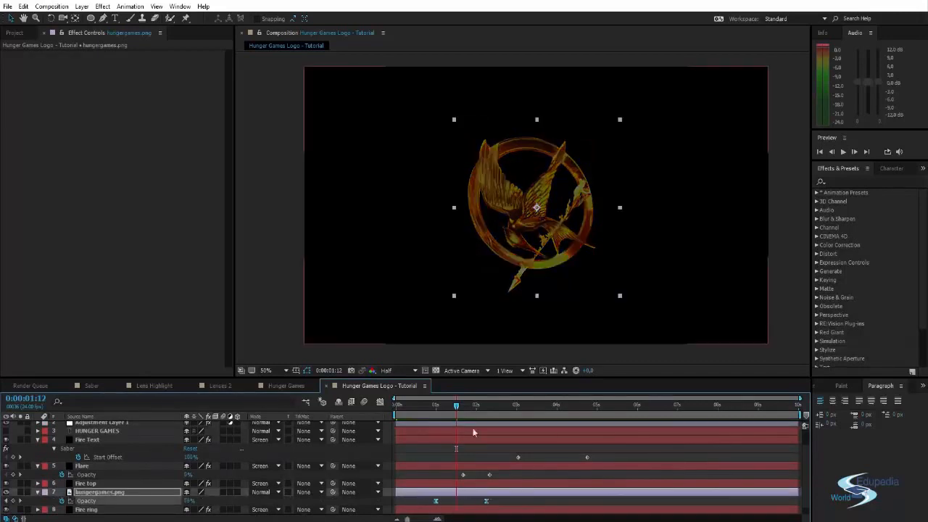
{"action": "left_click_drag", "start_coordinate": [458, 405], "coordinate": [485, 406]}
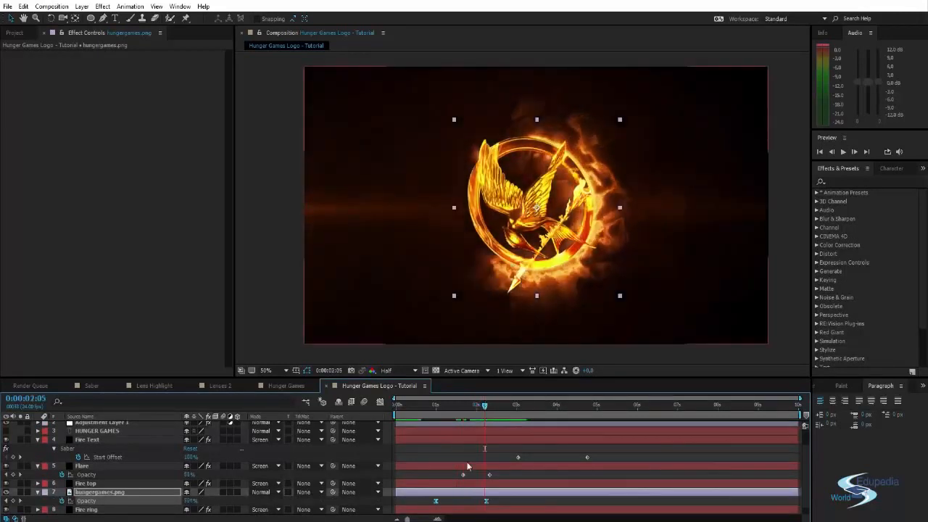
{"action": "left_click", "coordinate": [453, 501]}
{"action": "left_click_drag", "start_coordinate": [438, 502], "coordinate": [458, 504]}
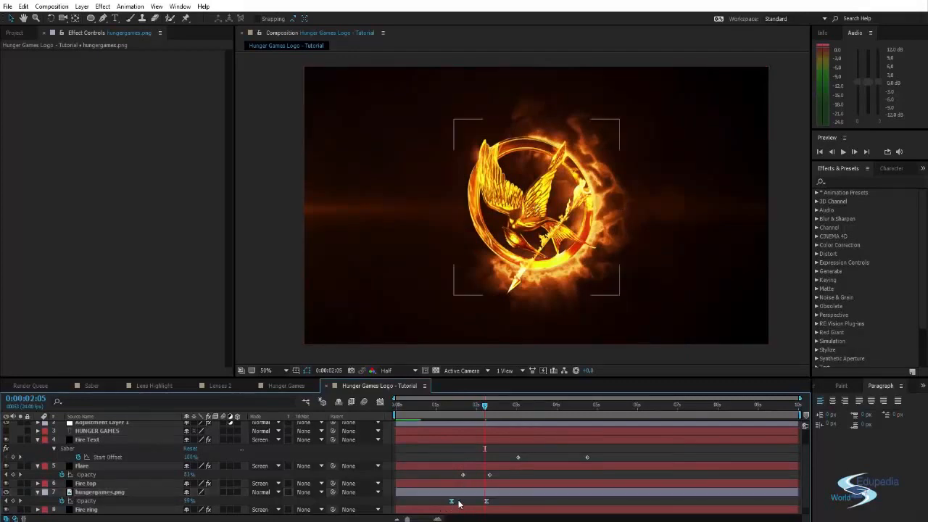
Step: Preview the finished animation and scrub through the logo, flame and title reveal
{"action": "key", "text": "space"}
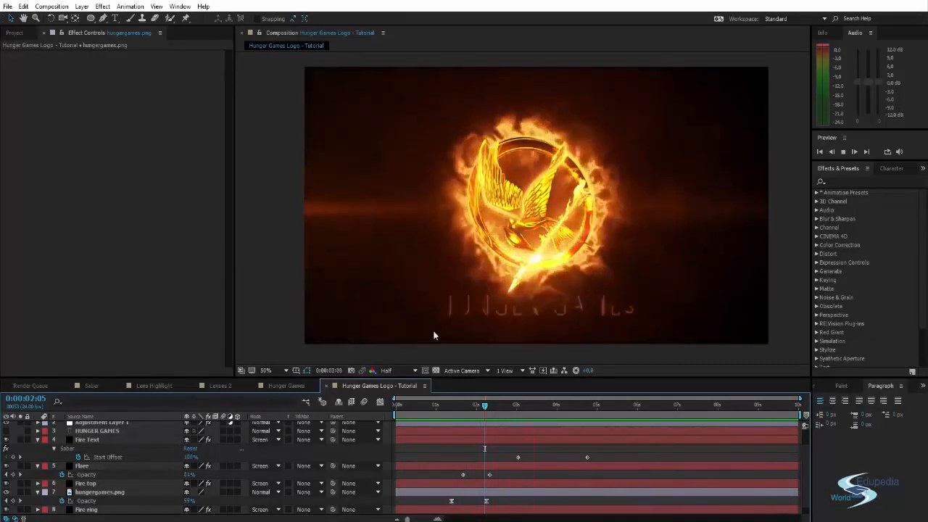
{"action": "left_click", "coordinate": [478, 406]}
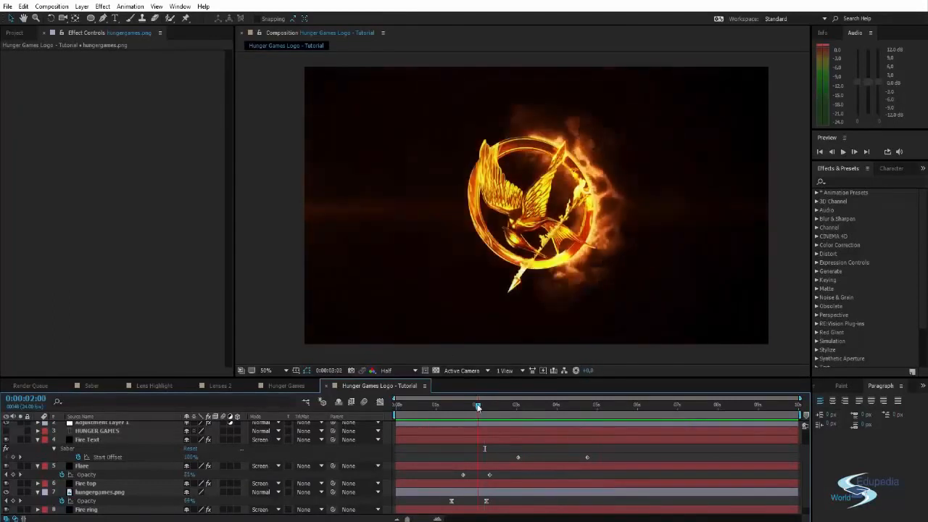
{"action": "left_click_drag", "start_coordinate": [477, 406], "coordinate": [651, 389]}
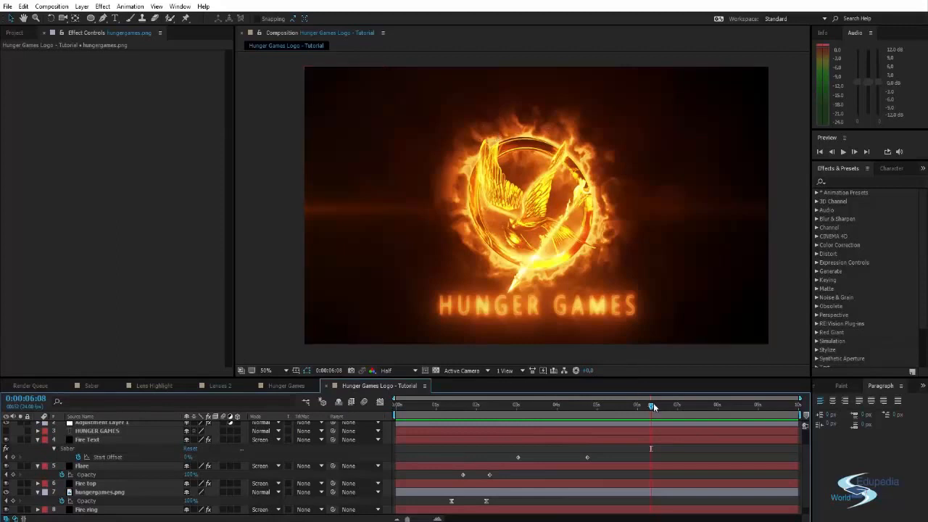
{"action": "left_click_drag", "start_coordinate": [654, 406], "coordinate": [612, 415]}
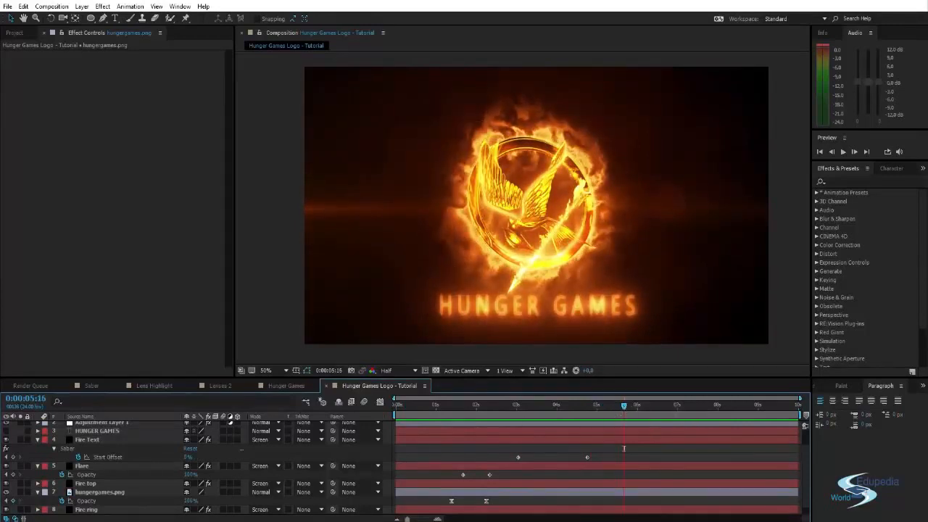